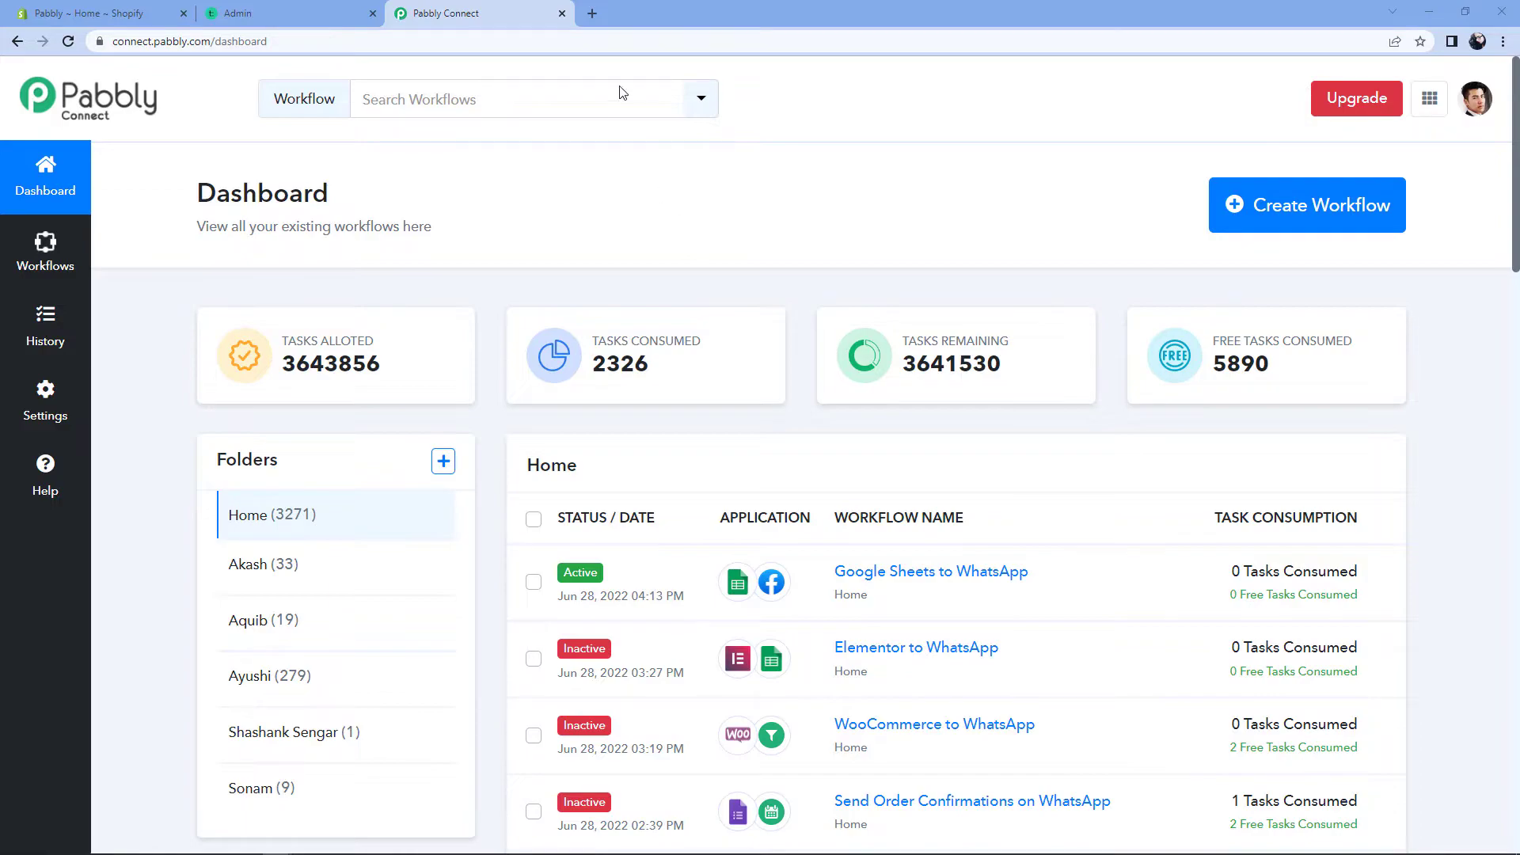
Step: Load pabbly.com/connect in a new browser tab, then close it to return to the dashboard
click(592, 13)
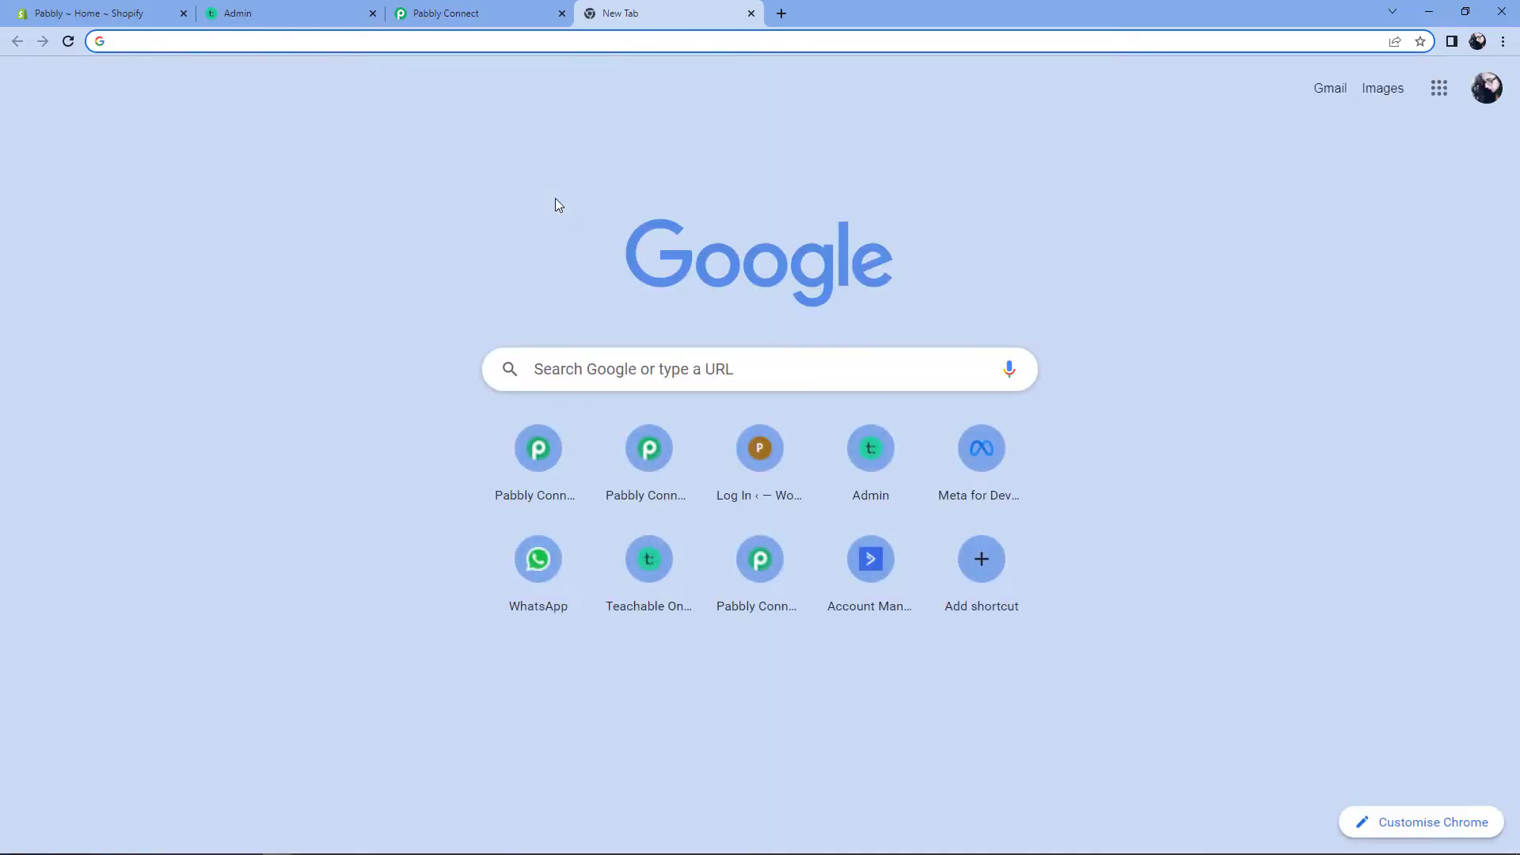
text(pabbl)
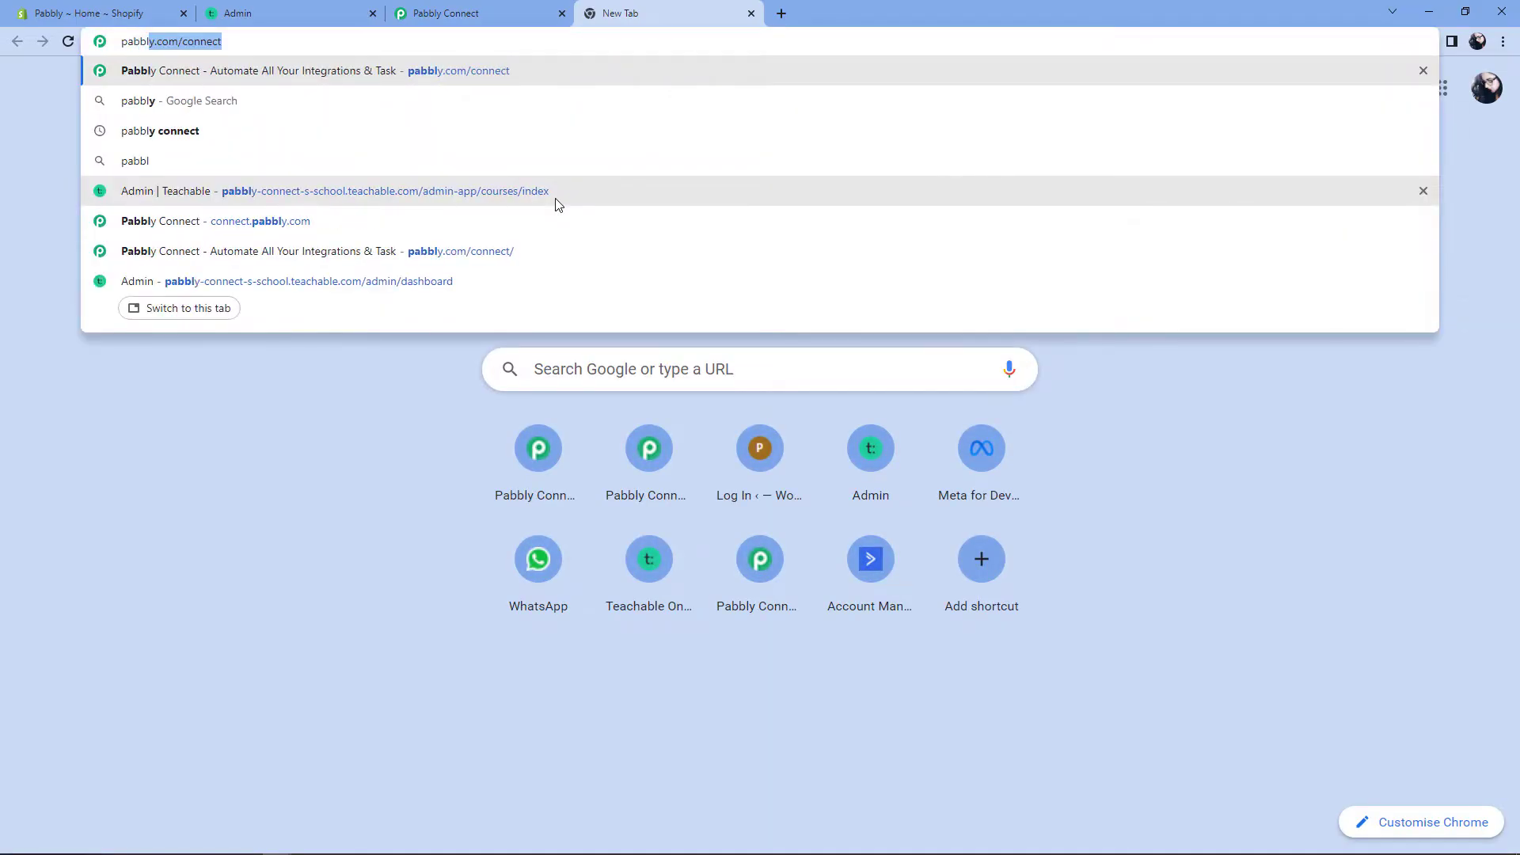
text(y.com/c)
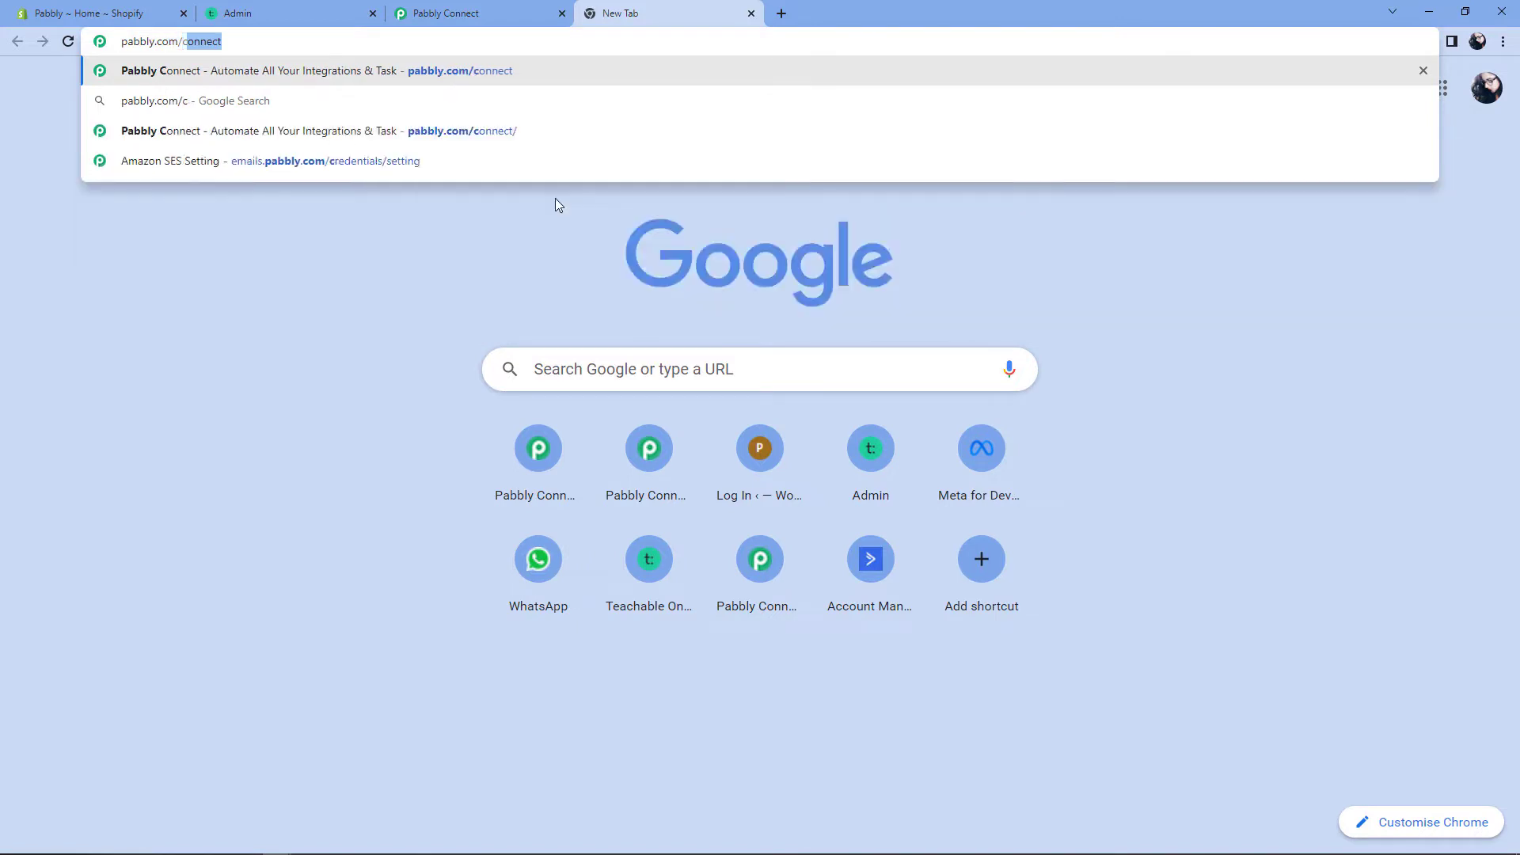
text(onnect)
key(Return)
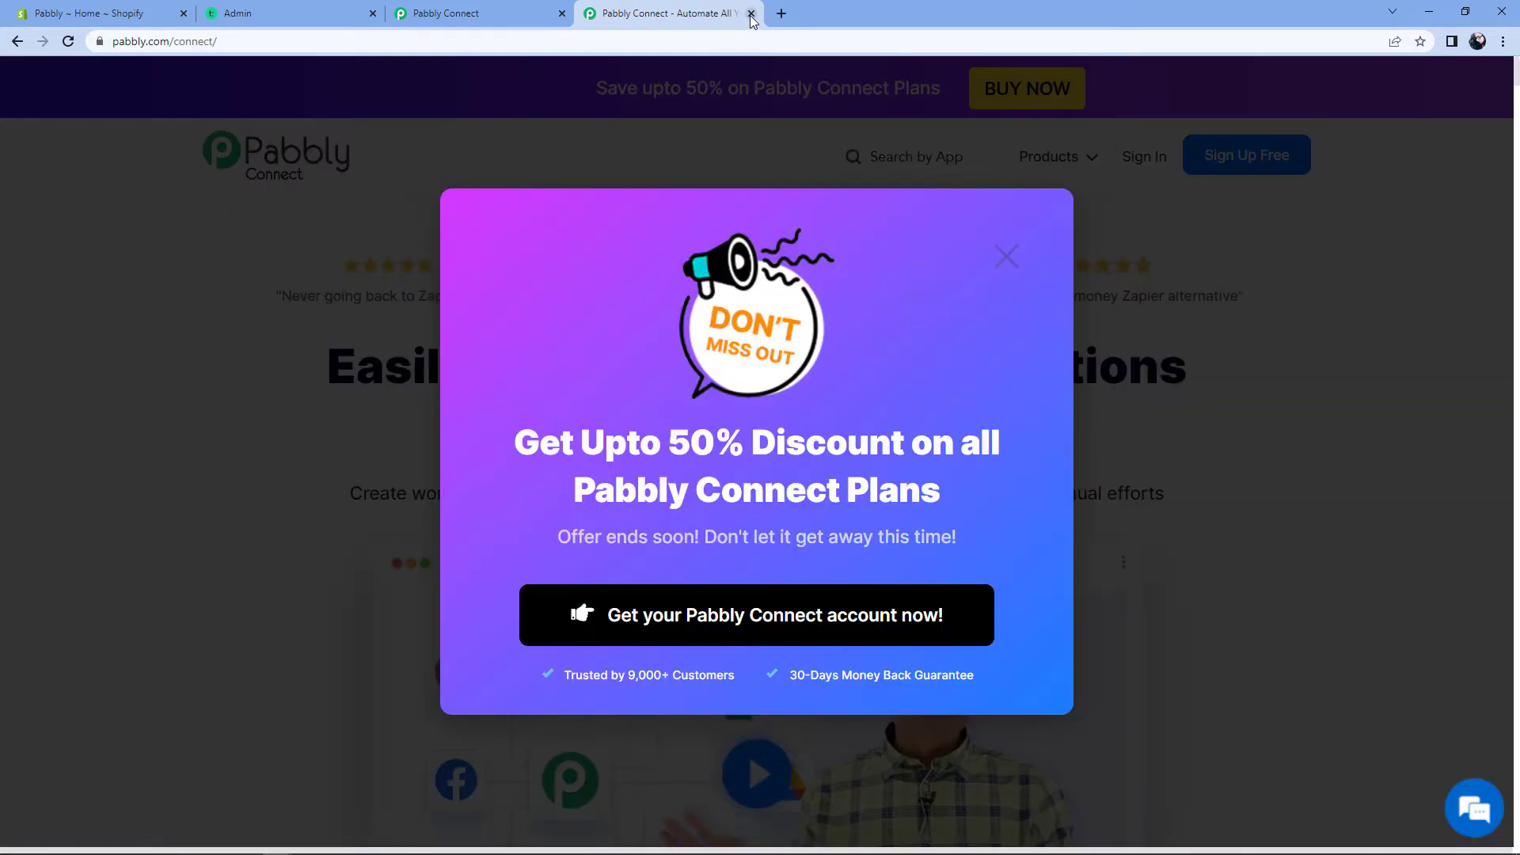
click(751, 13)
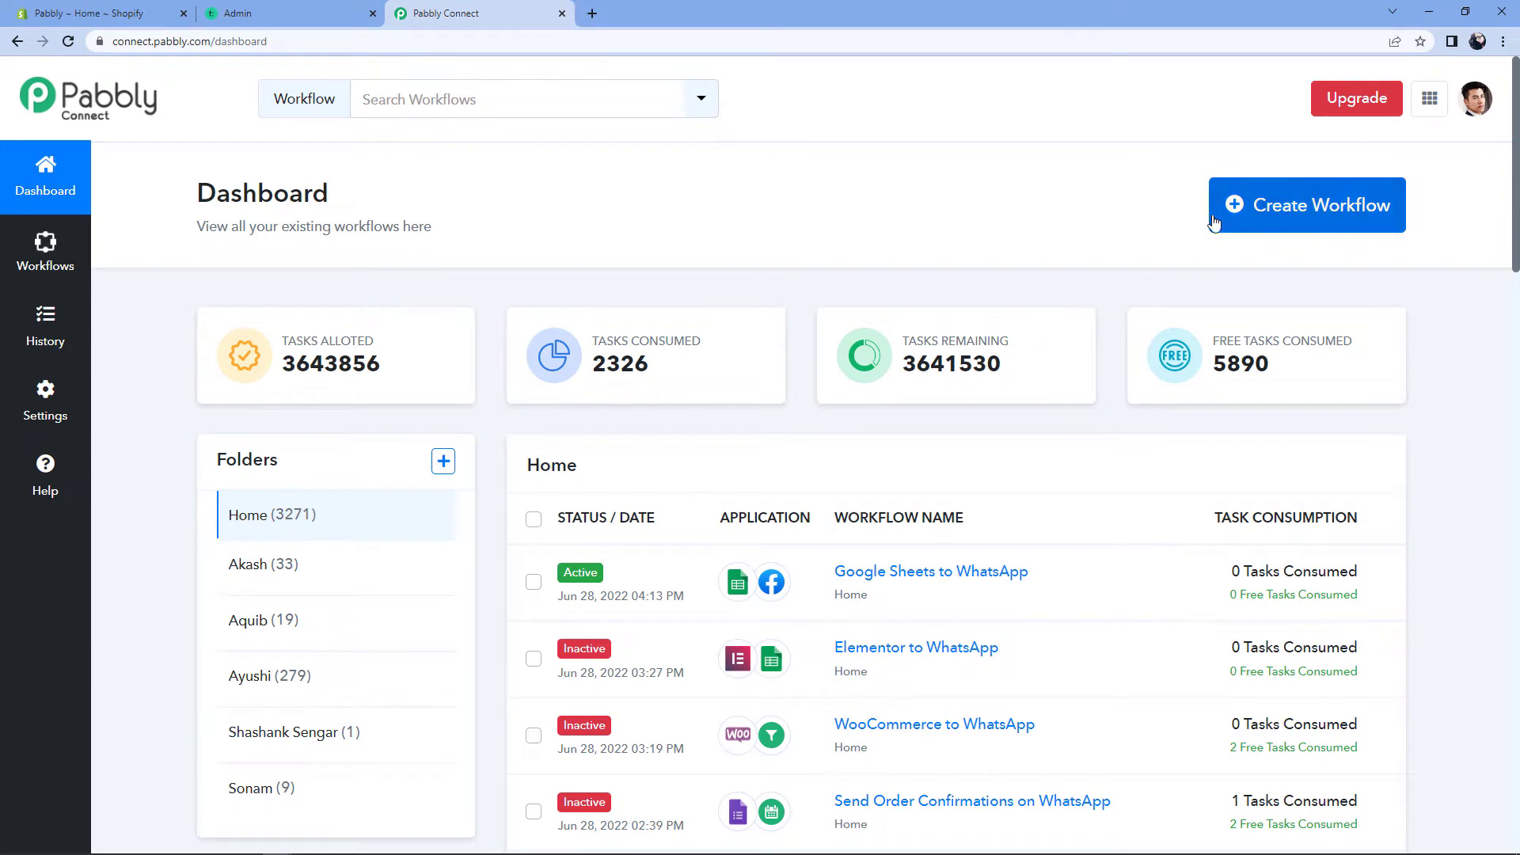
Step: Create a new workflow named 'Shopify to Teachable'
click(1244, 205)
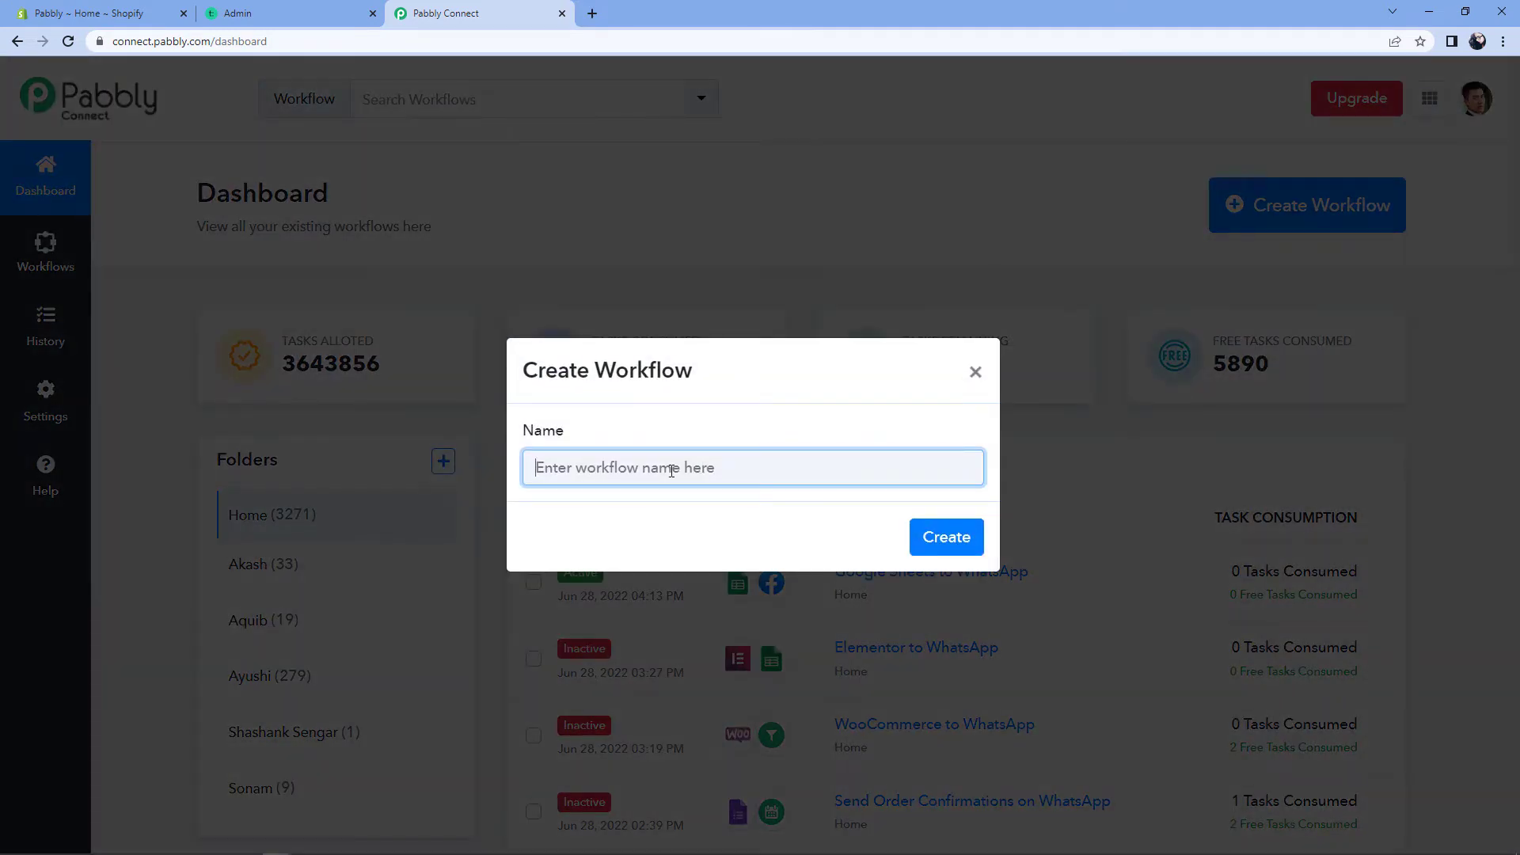
text(Shop)
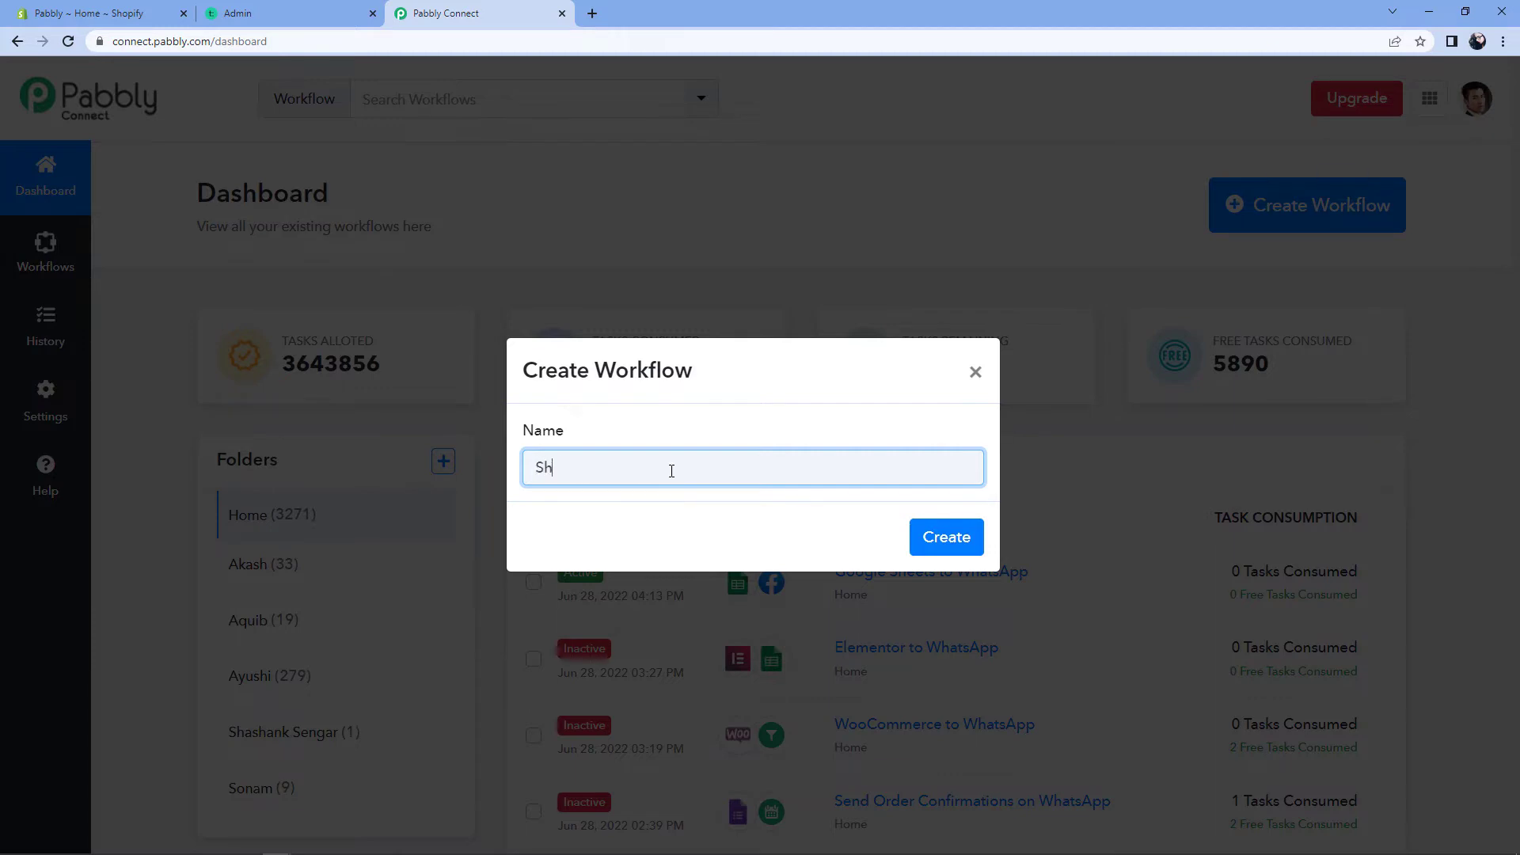
text(ify to Teachable)
click(966, 541)
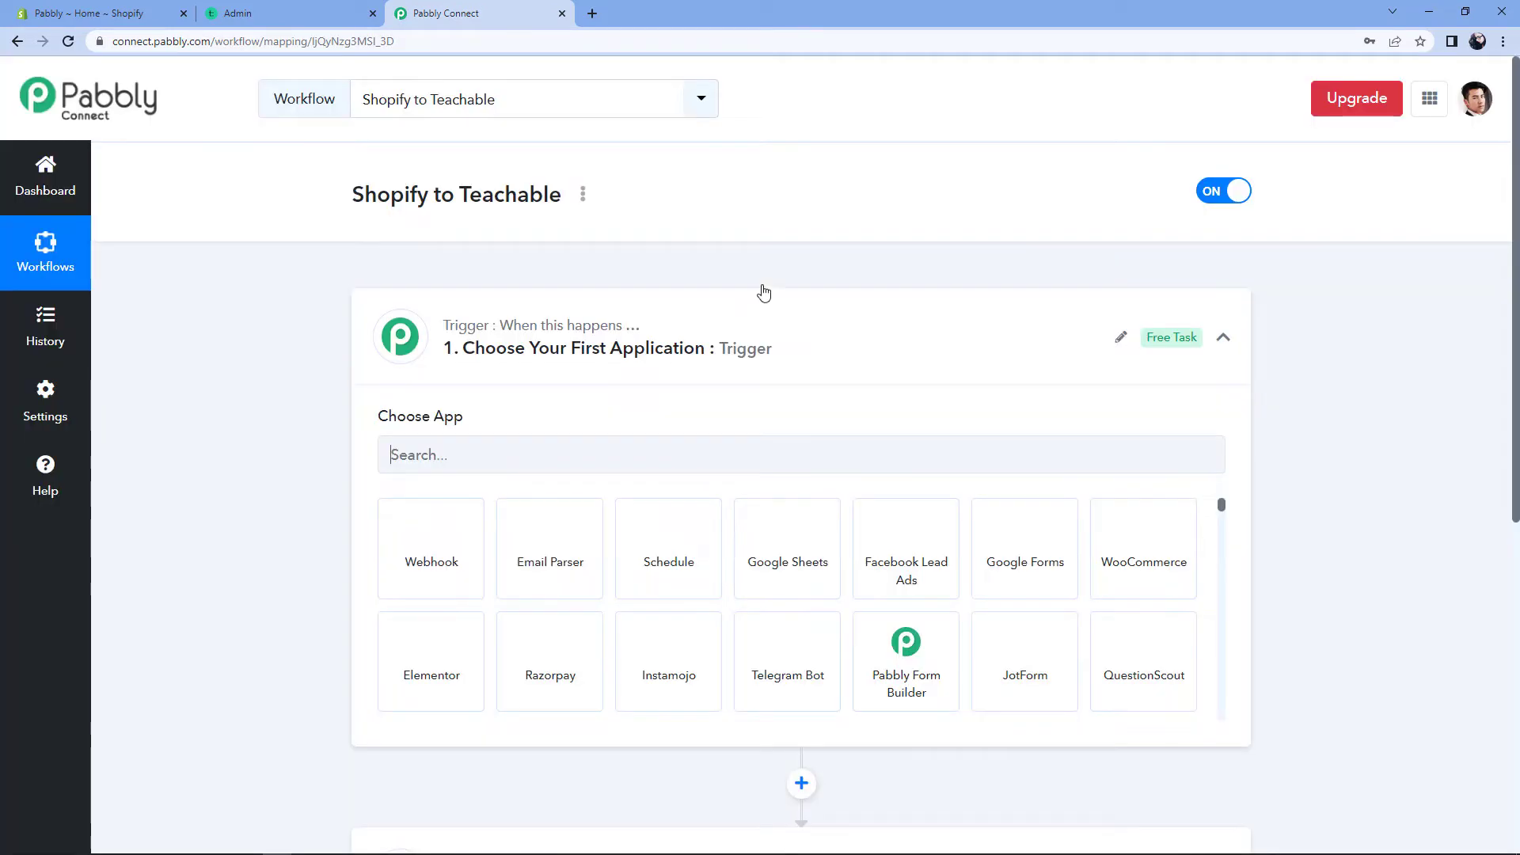
click(788, 346)
scroll(307, 407, down, 1)
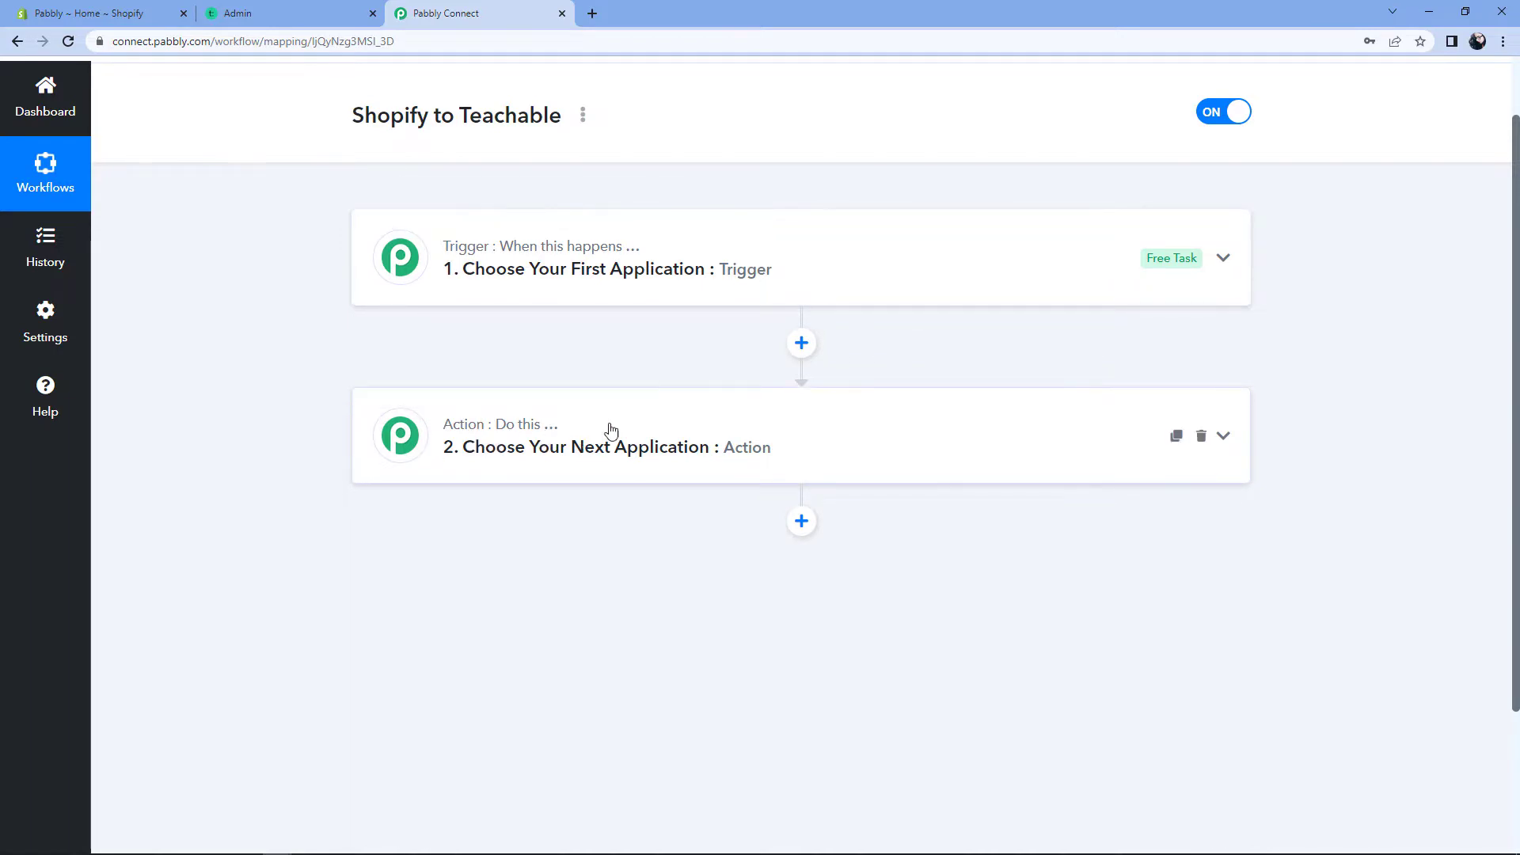
click(672, 254)
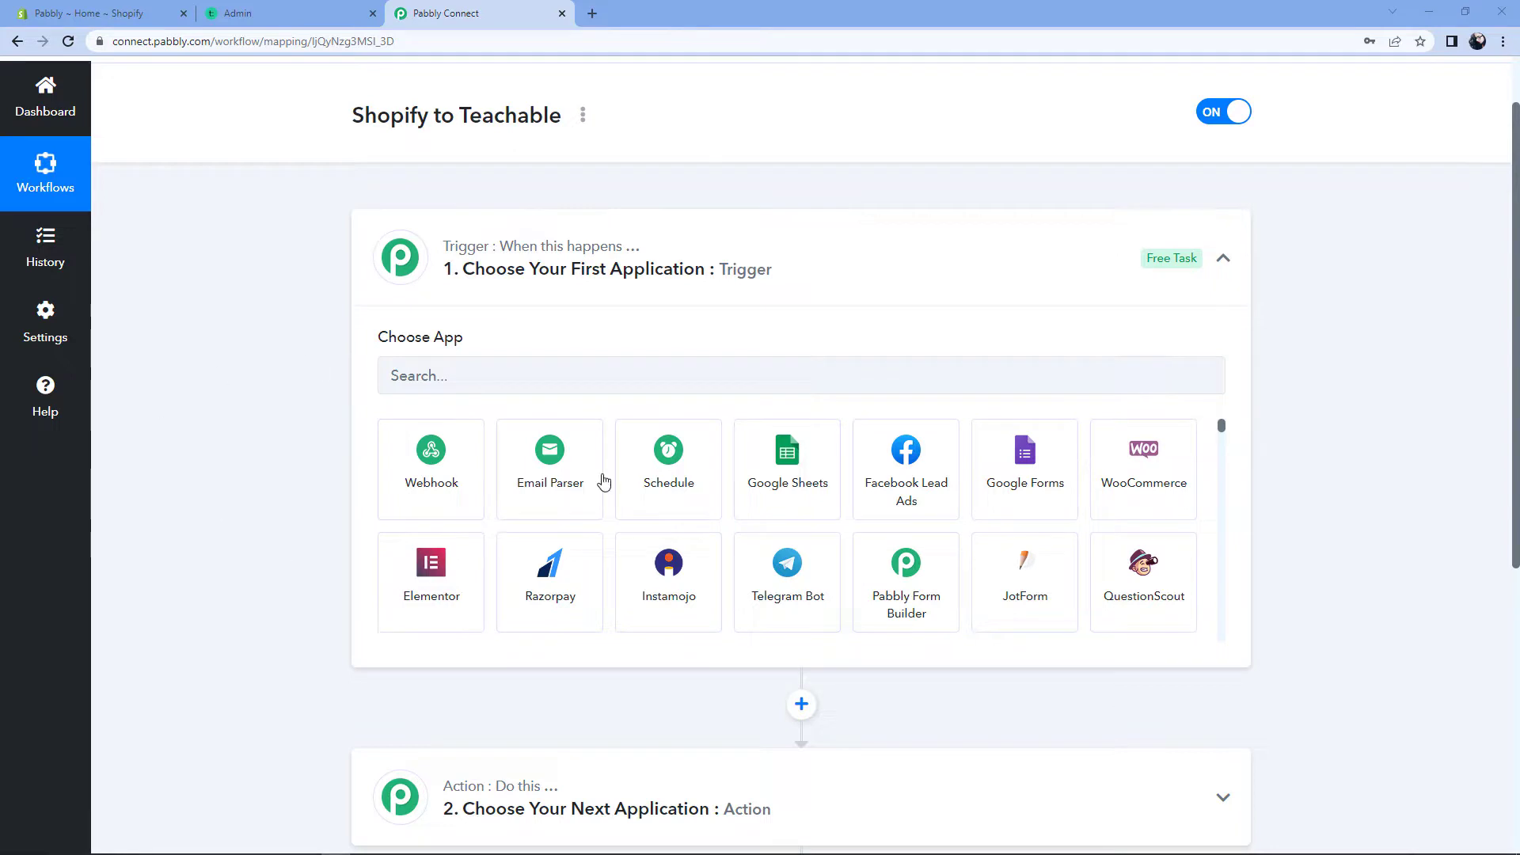
Step: Search for and select Shopify as the trigger app
click(459, 377)
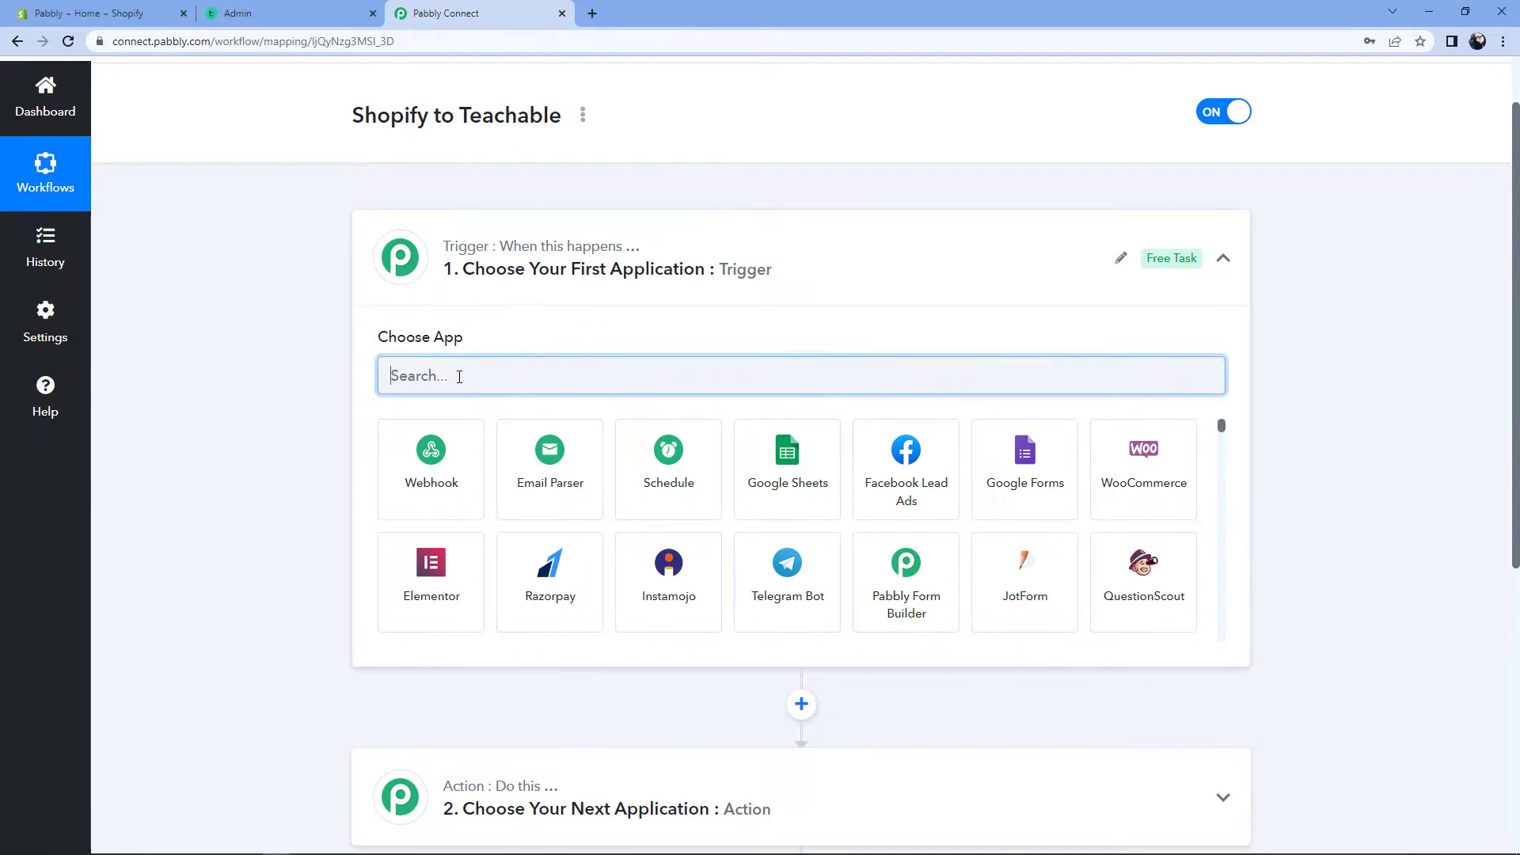
text(Sohi)
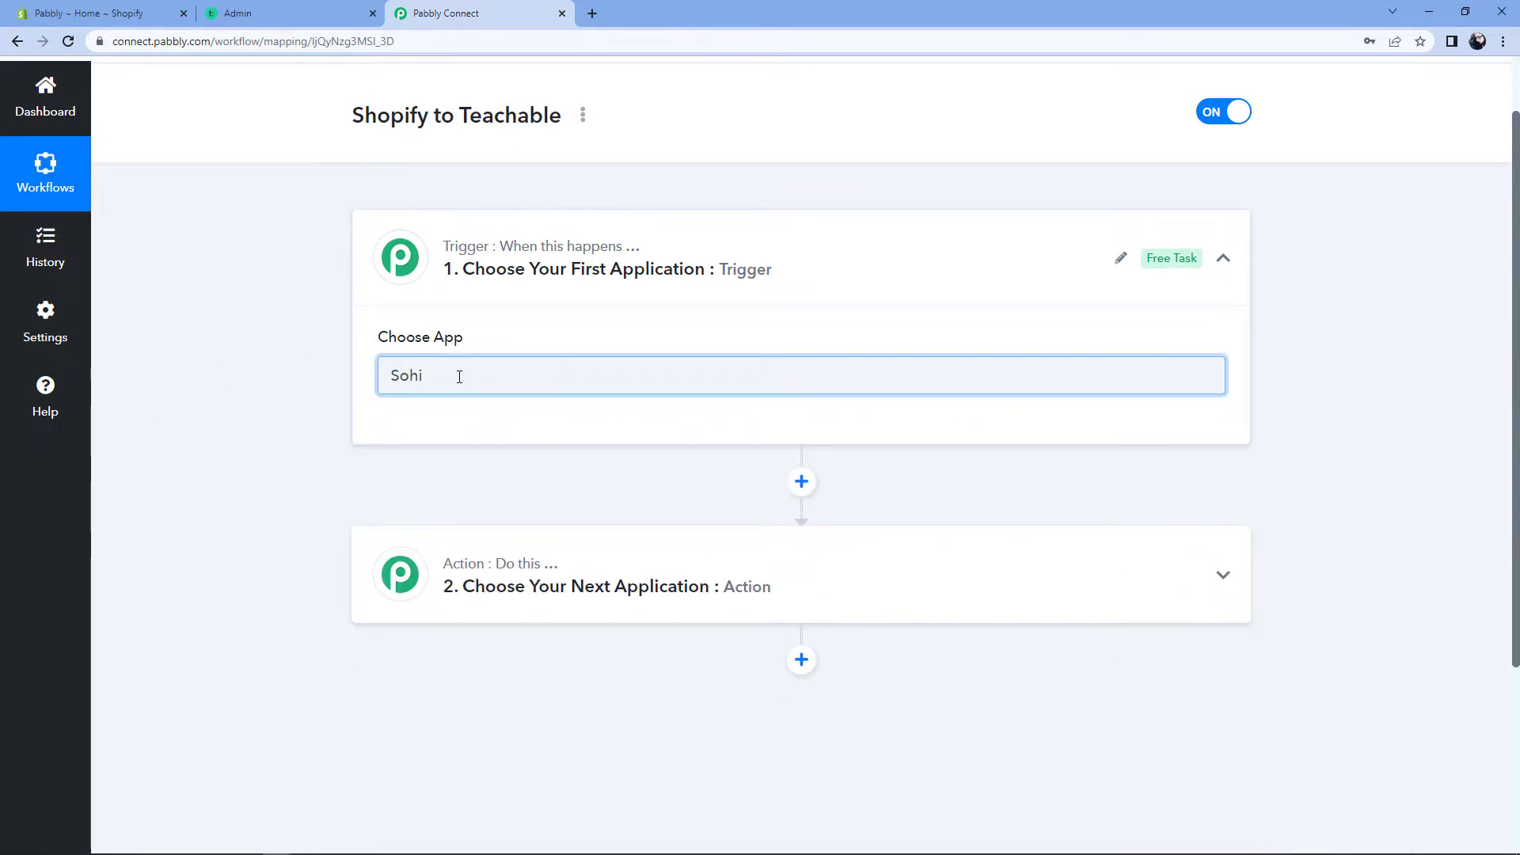
key(BackSpace)
key(BackSpace)
key(BackSpace)
text(ho)
click(444, 450)
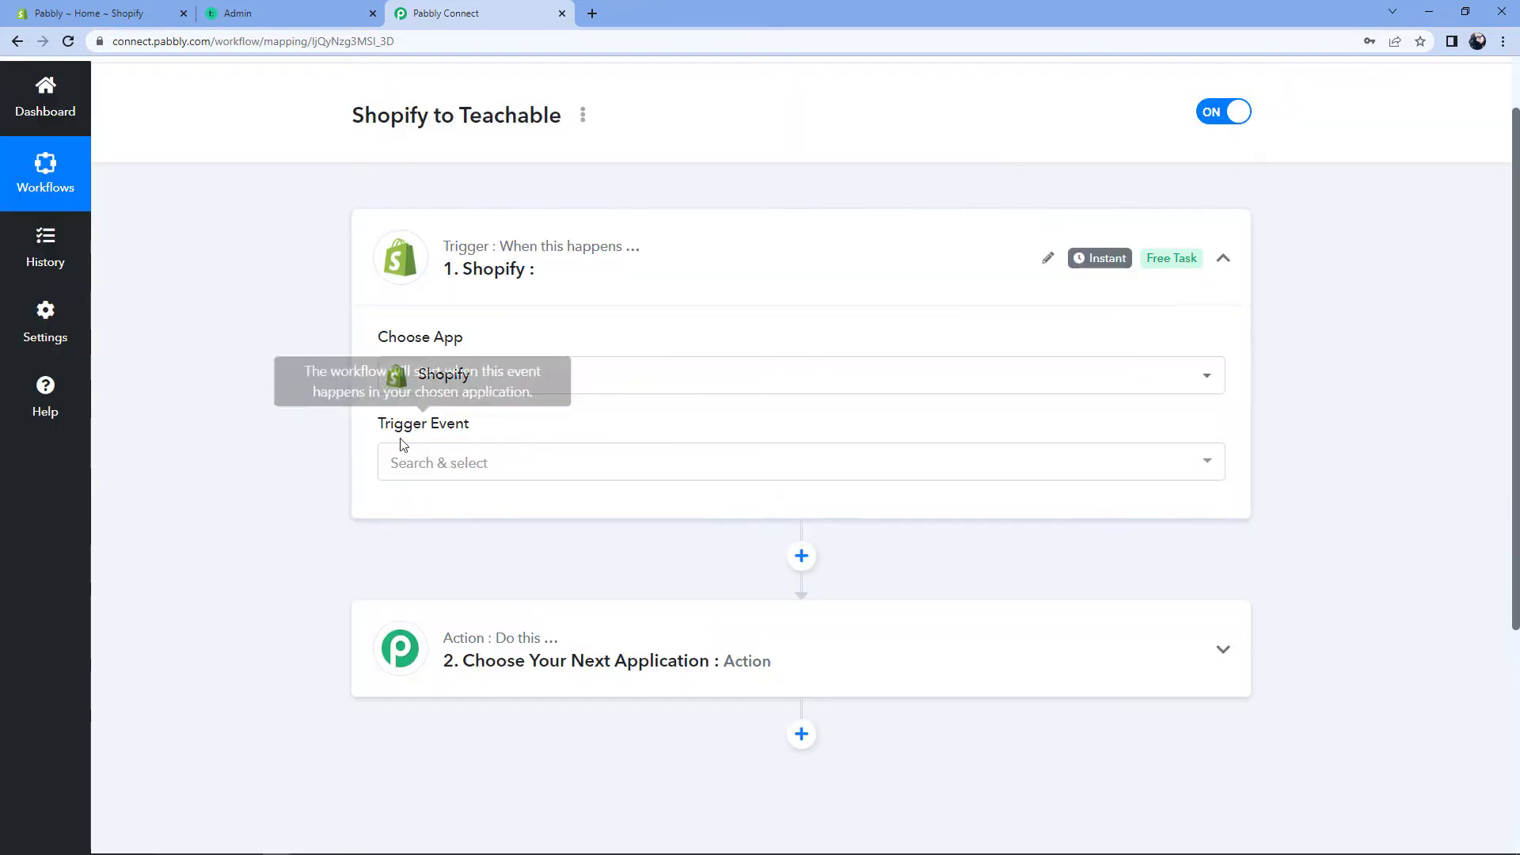
Step: Set the trigger event to New Order, copy its webhook URL and start capturing the response
click(522, 470)
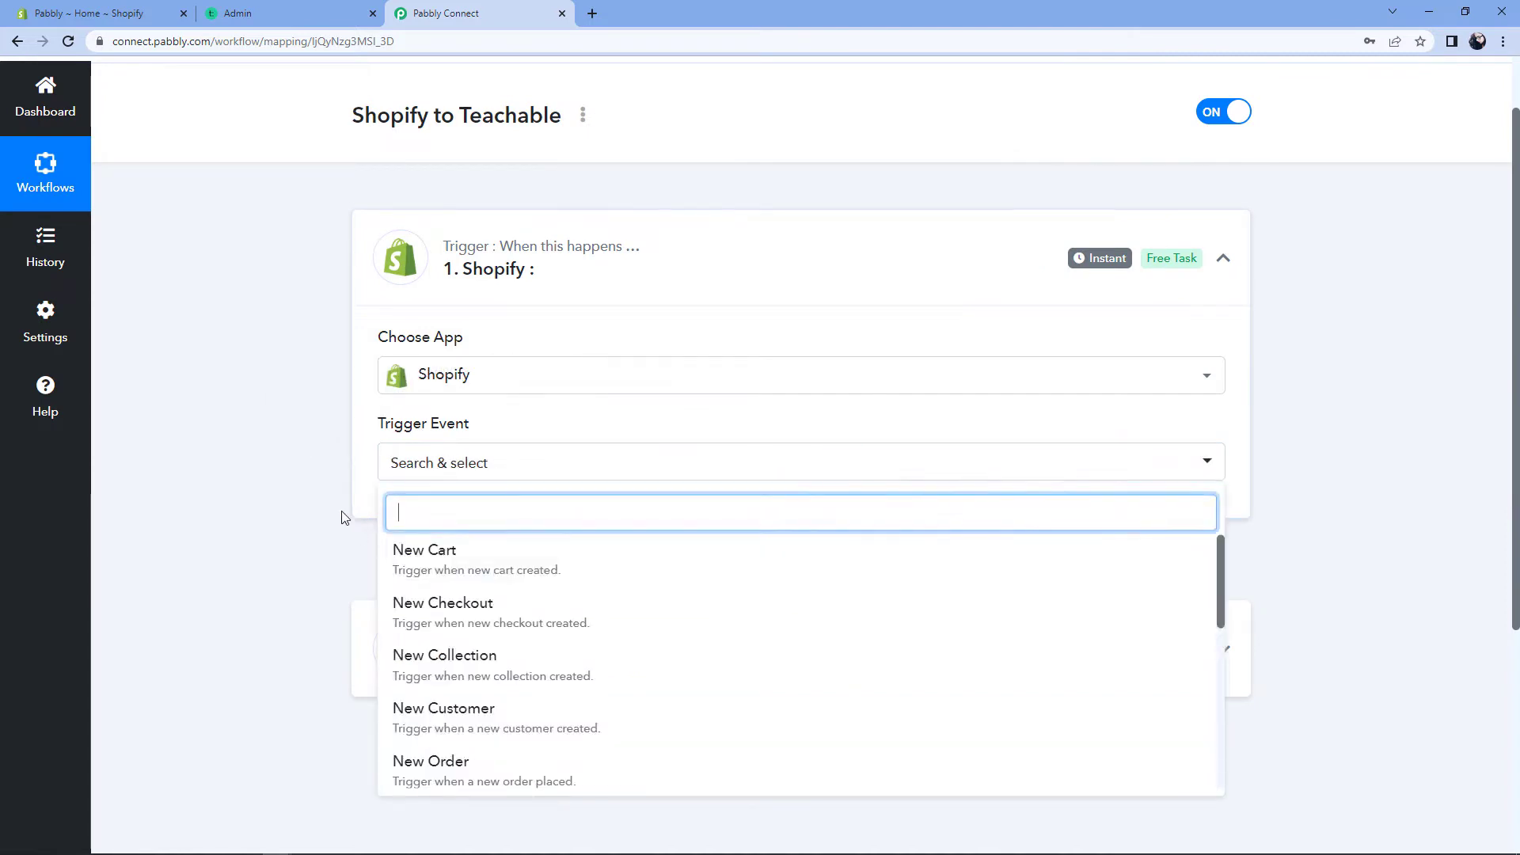
scroll(336, 519, down, 3)
click(494, 534)
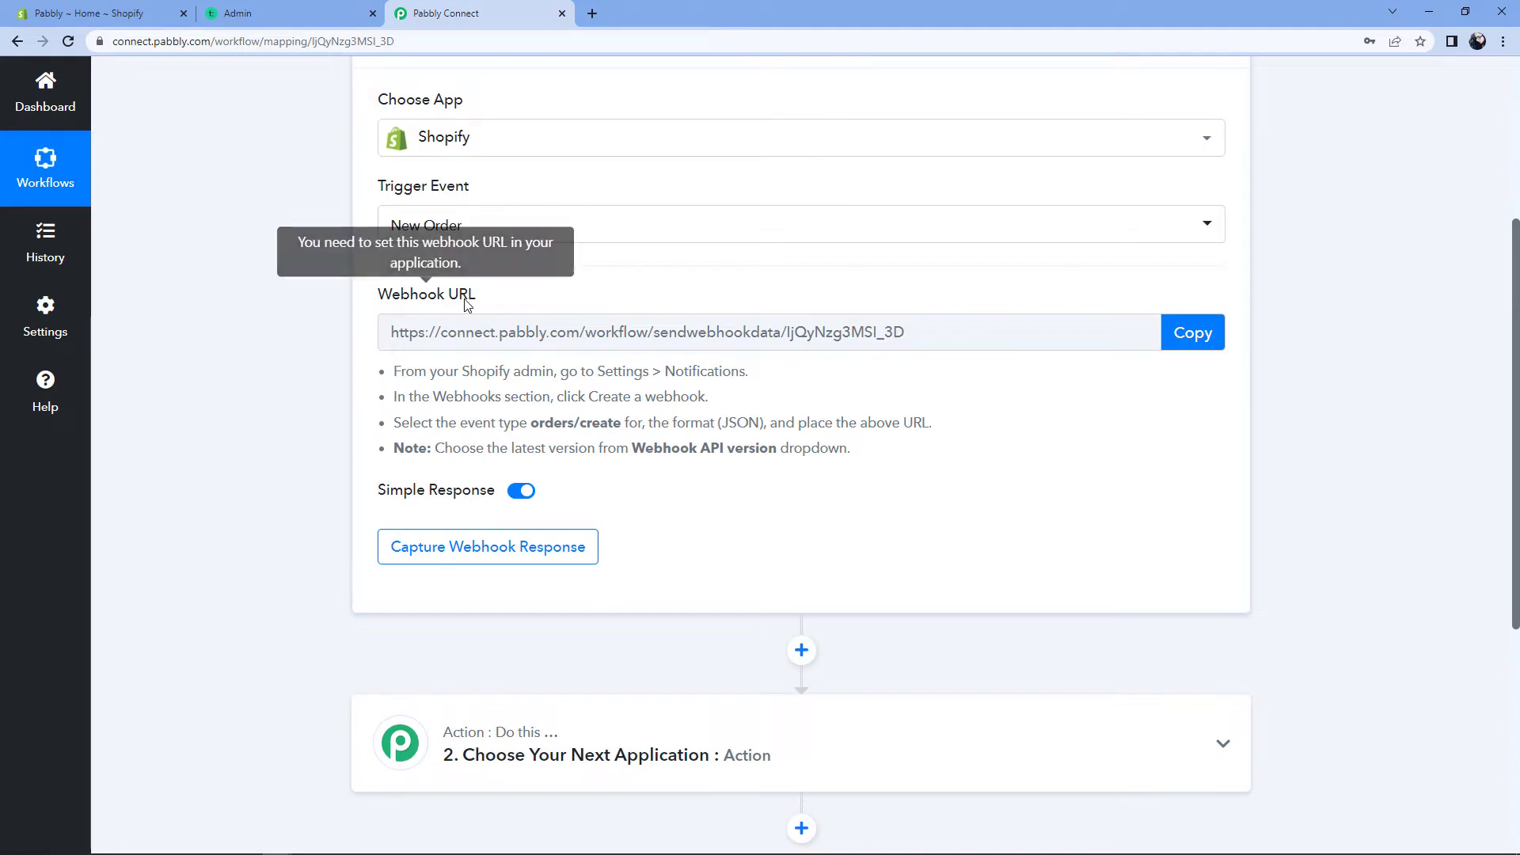
scroll(503, 303, up, 1)
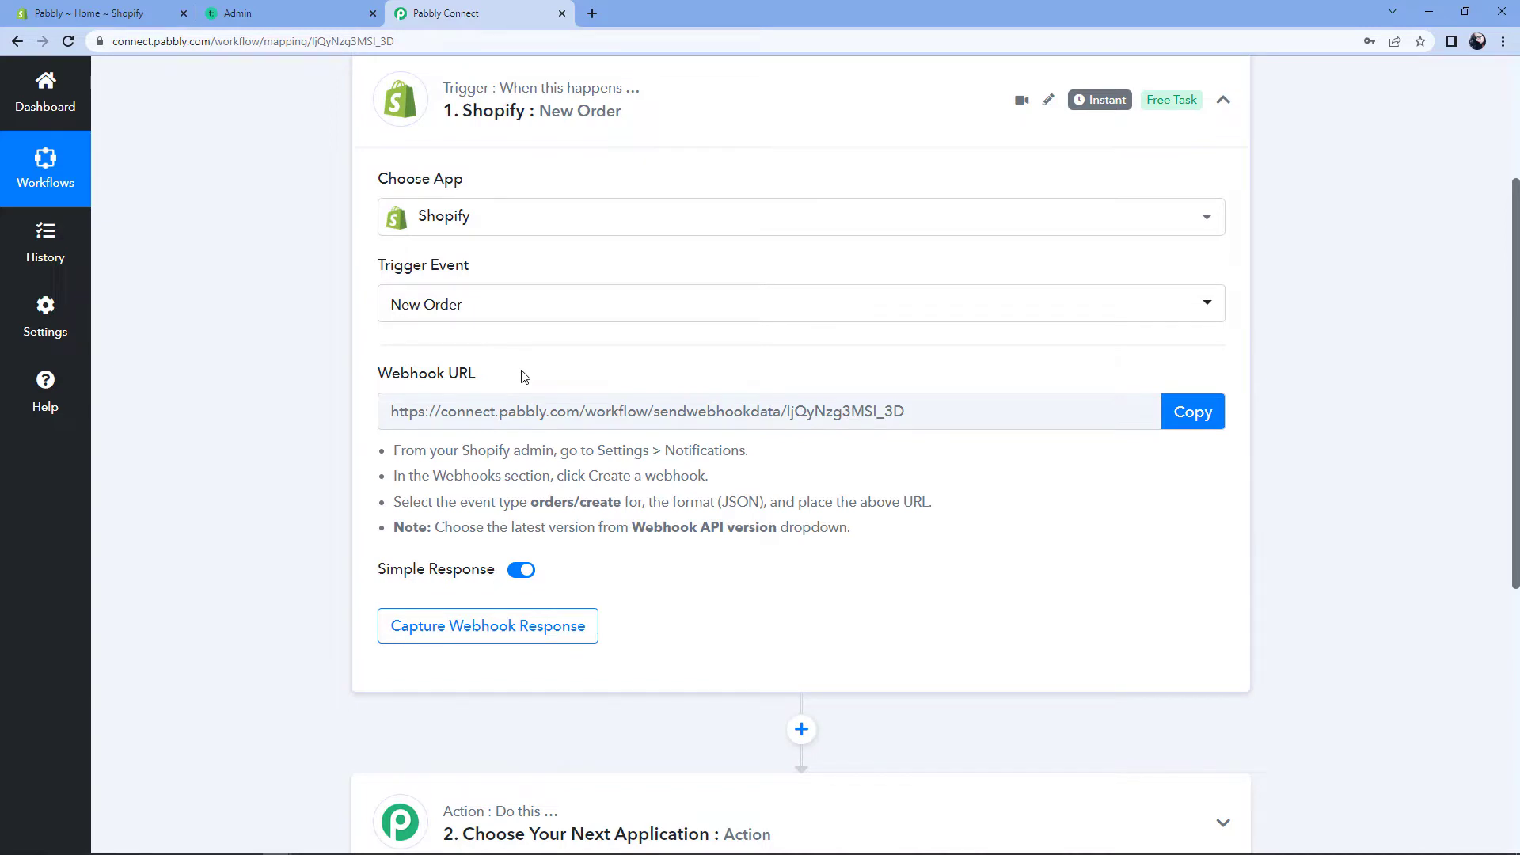
click(1184, 413)
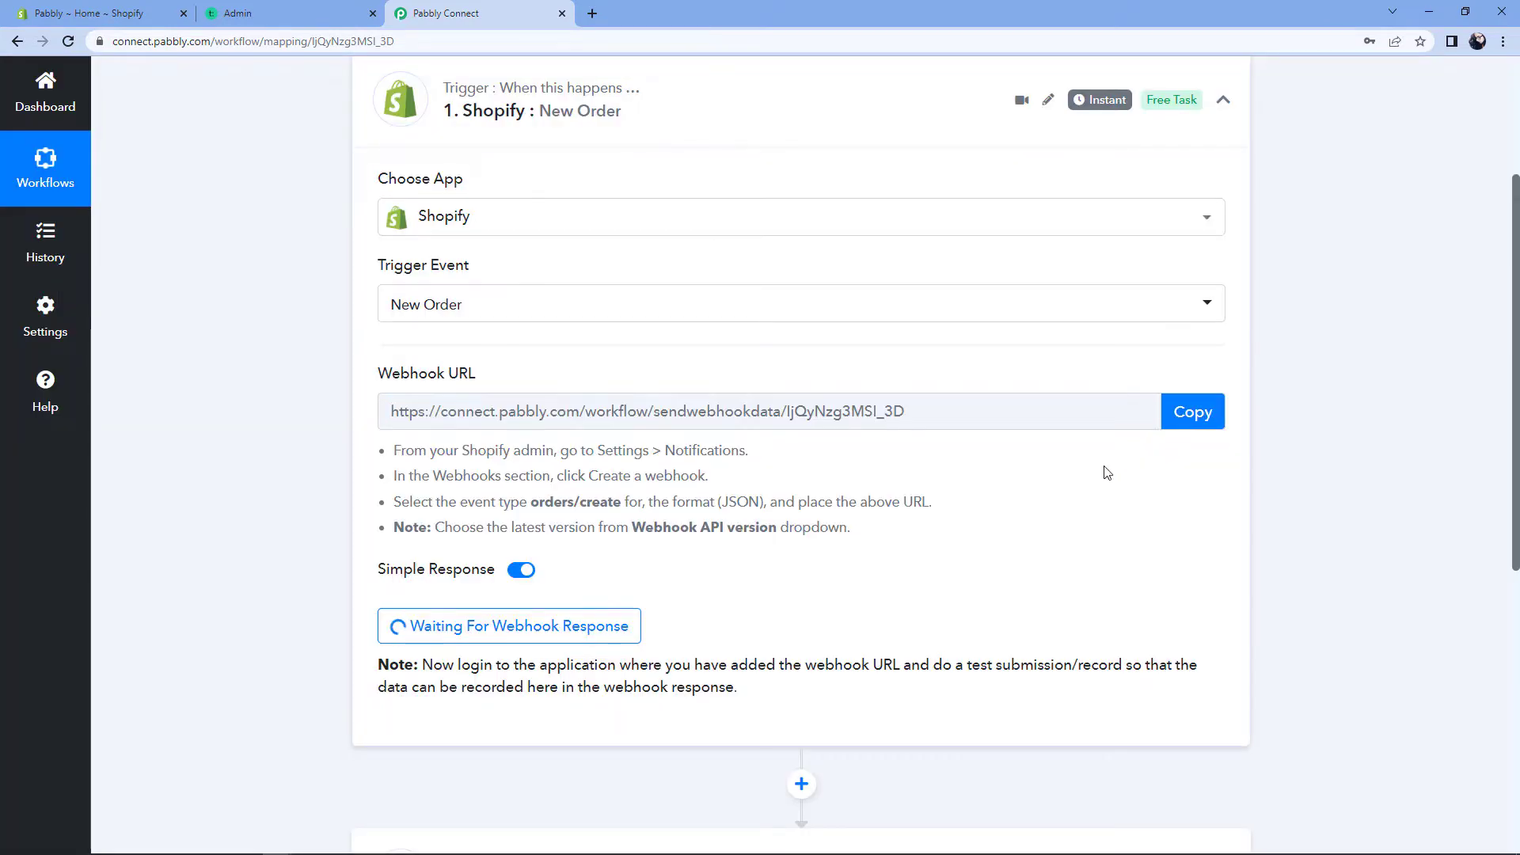
click(27, 9)
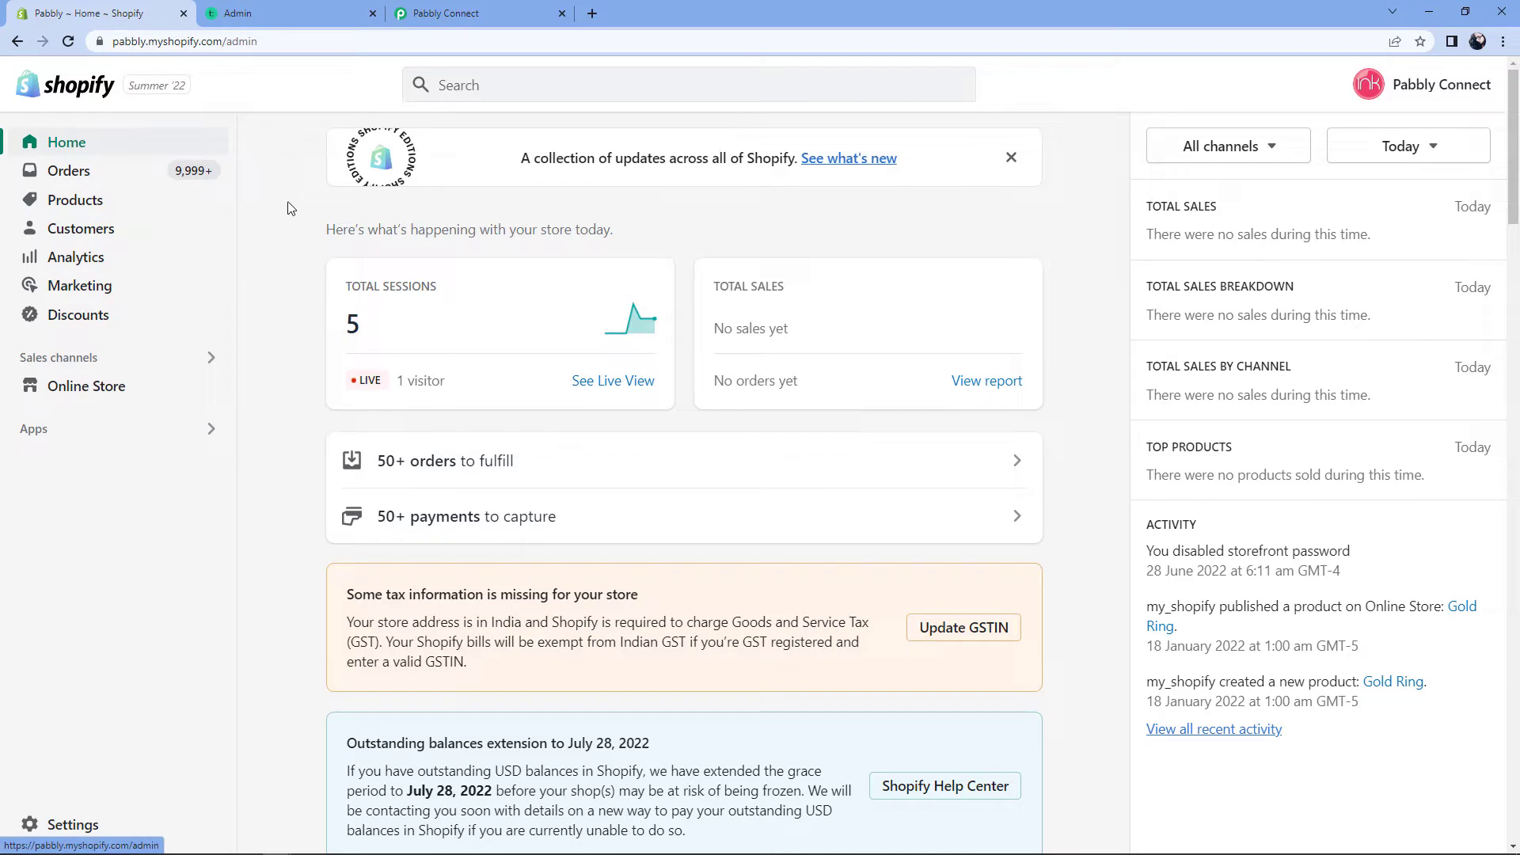
Step: Go to Shopify Settings > Notifications and start a new webhook from the Webhooks section
click(90, 828)
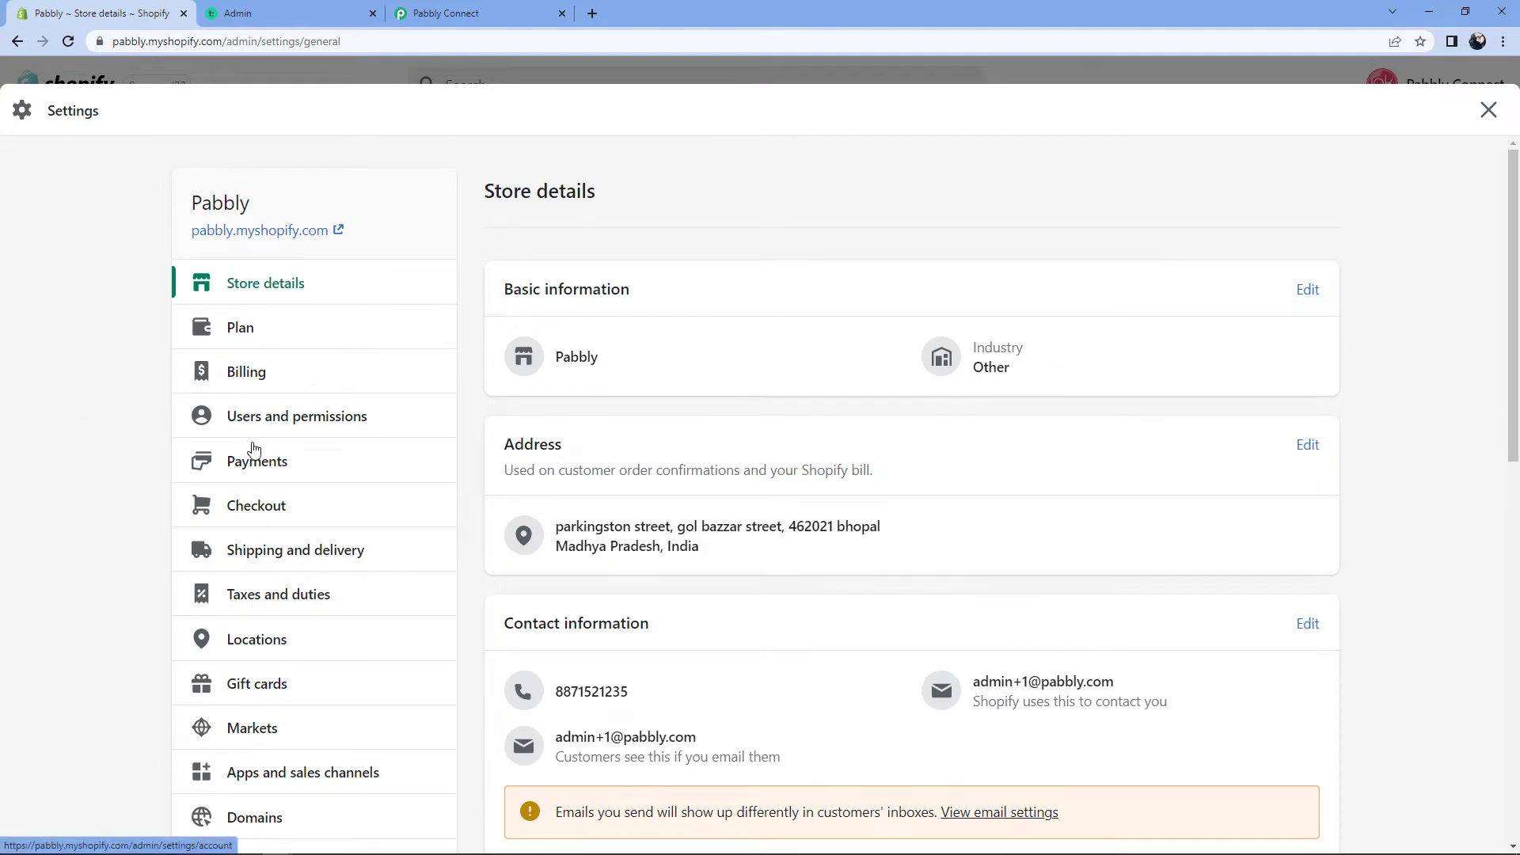
scroll(249, 448, down, 3)
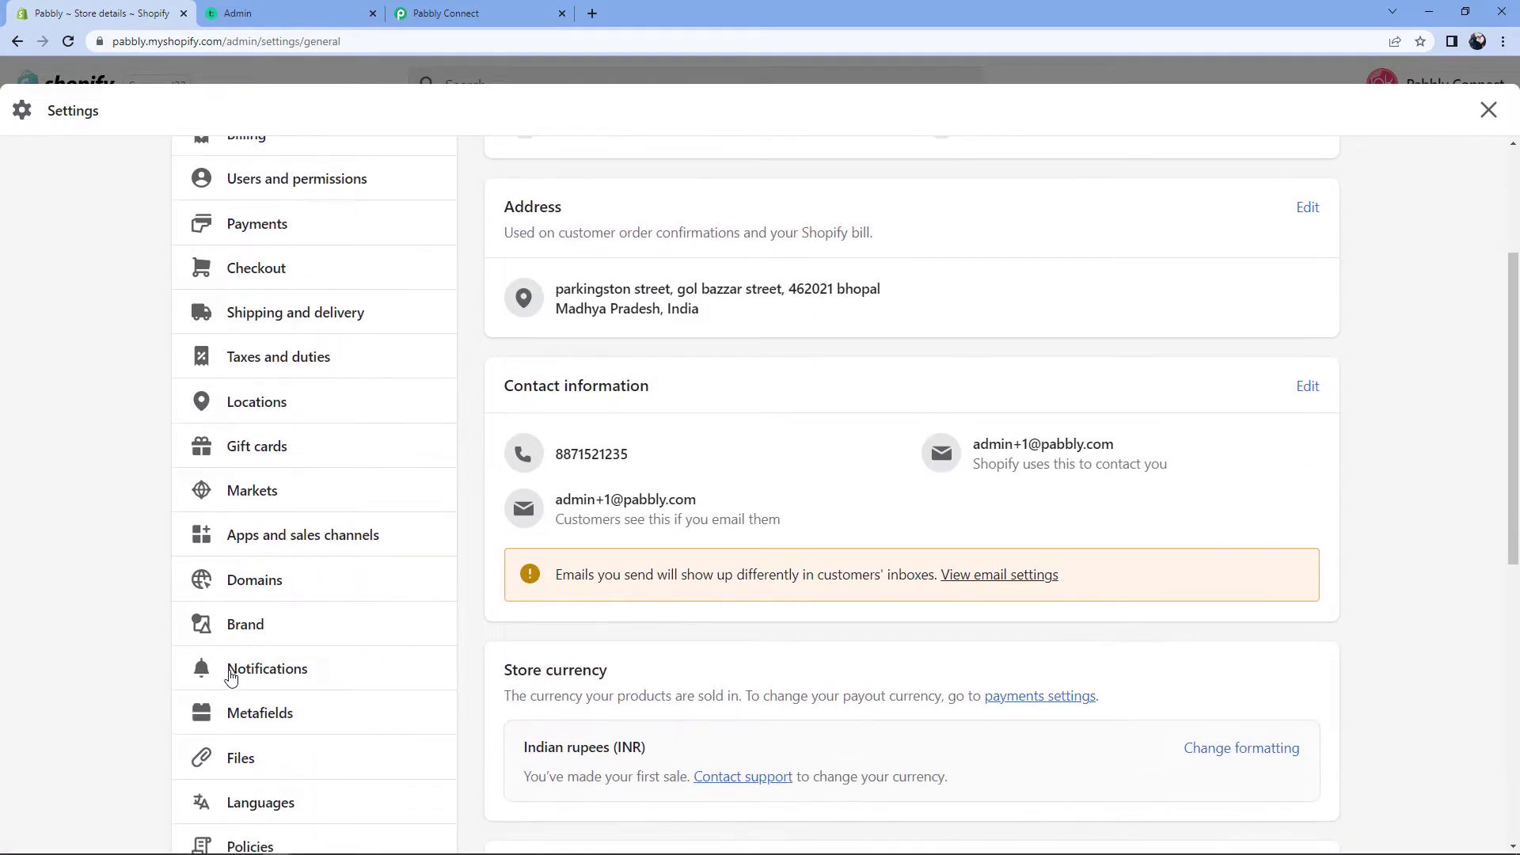
click(282, 673)
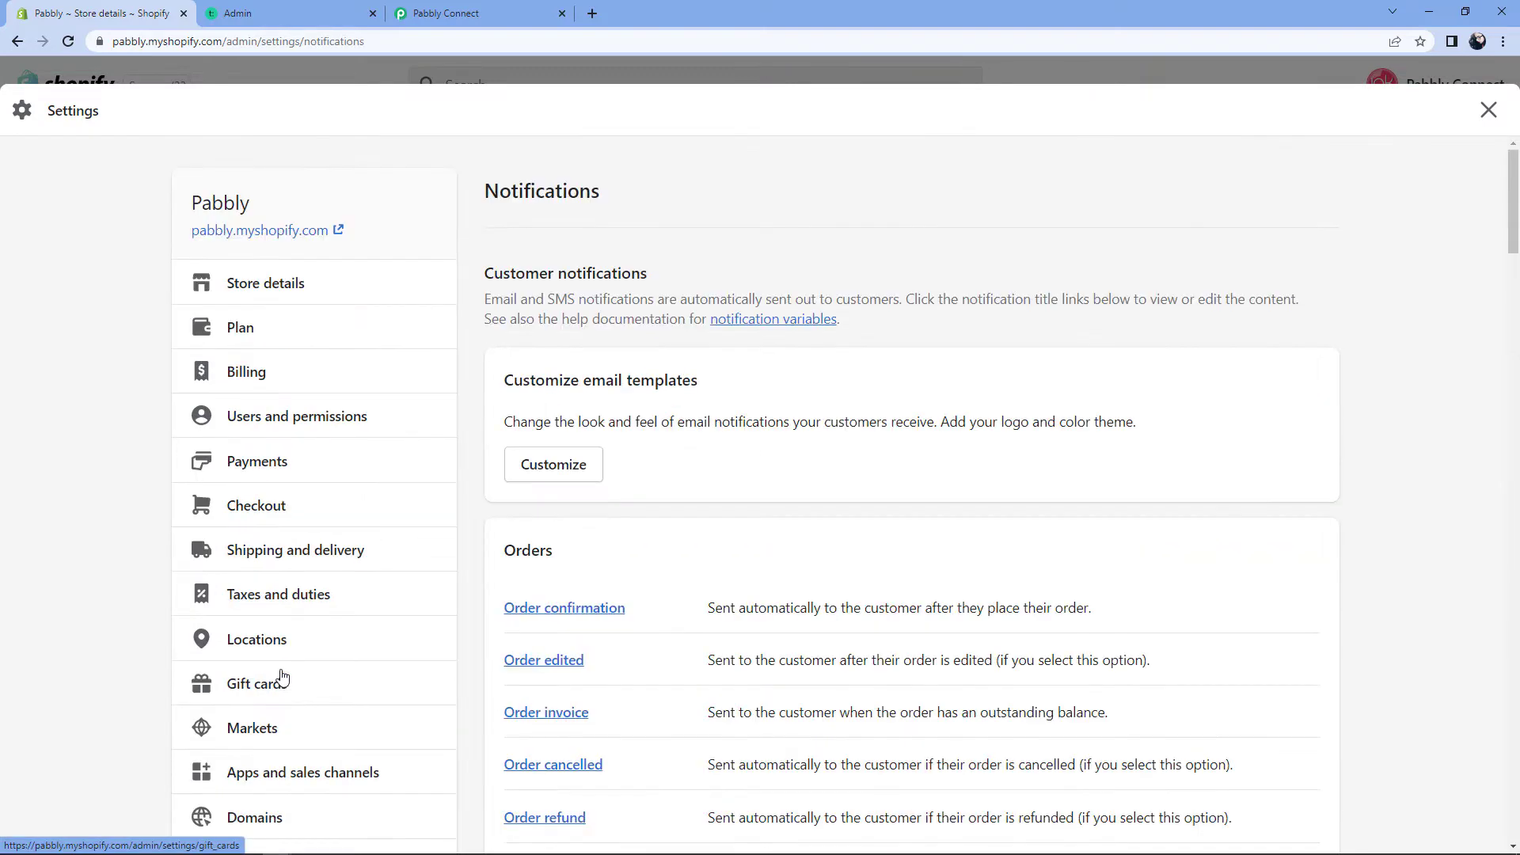
scroll(487, 348, down, 15)
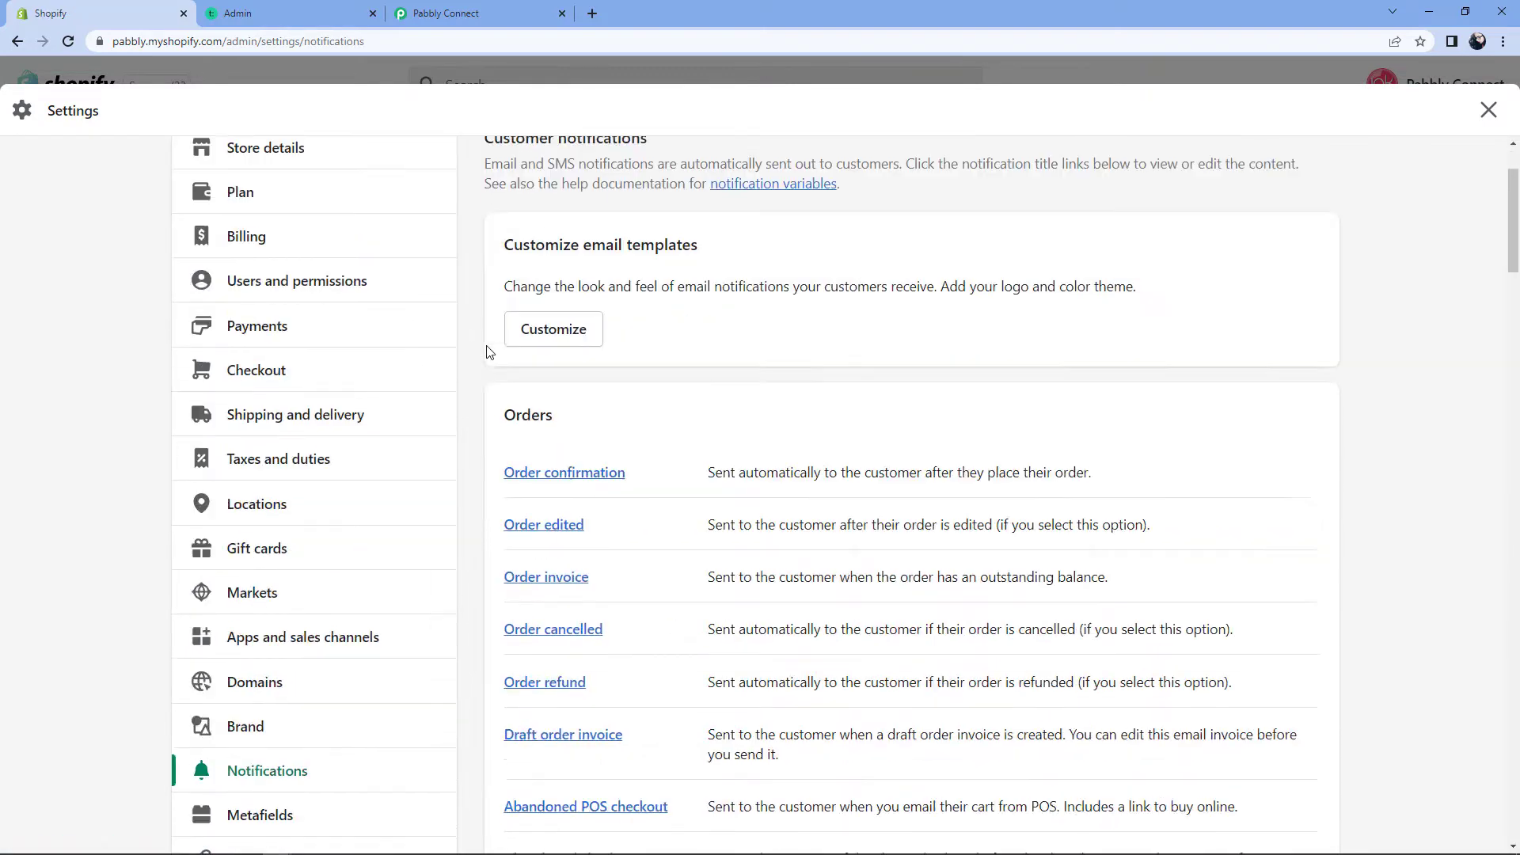
scroll(477, 408, down, 16)
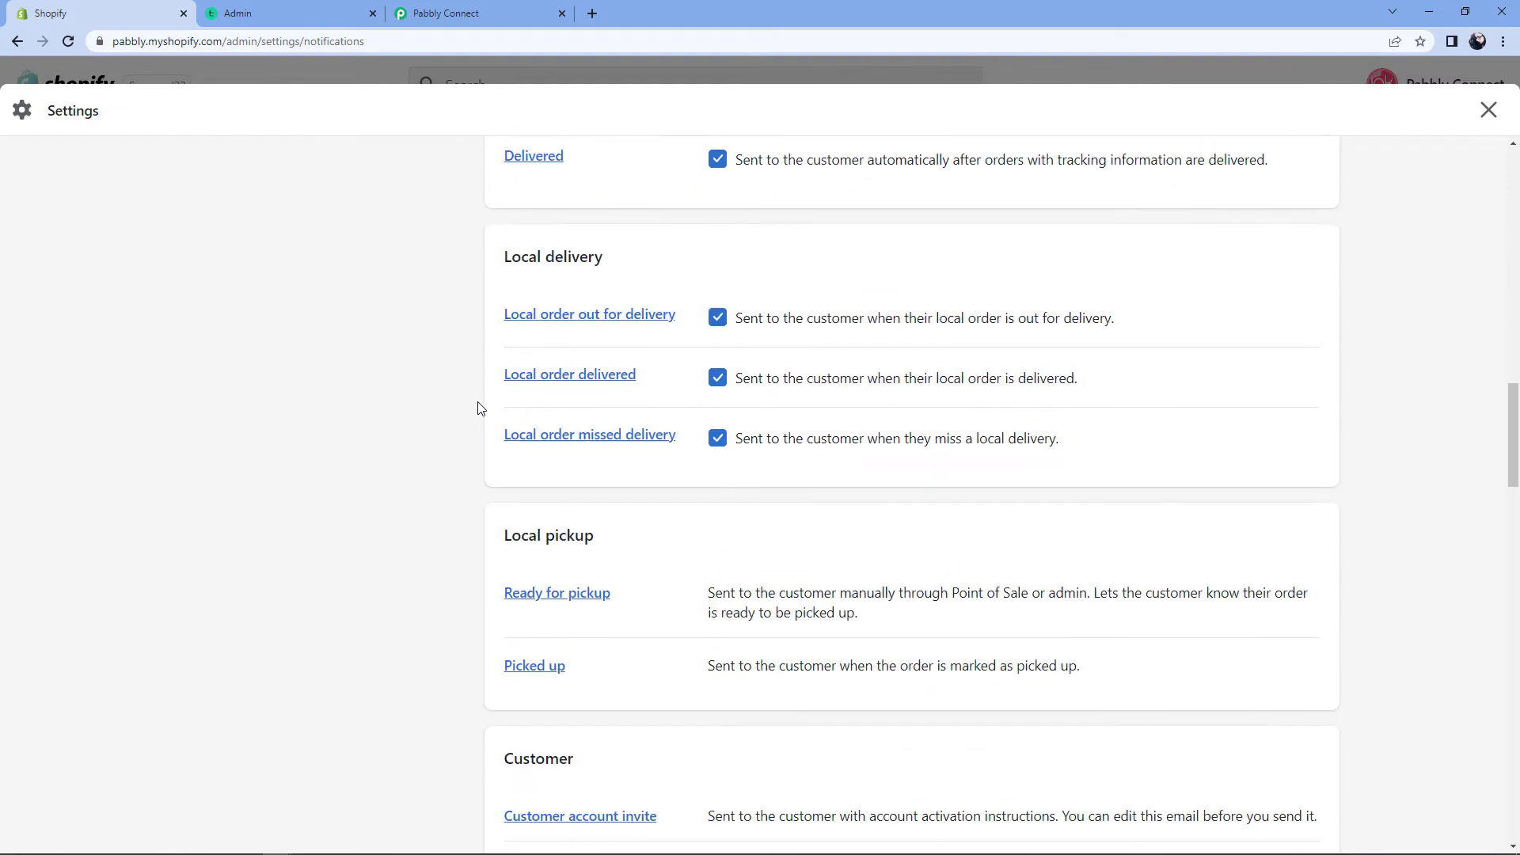
scroll(476, 409, down, 16)
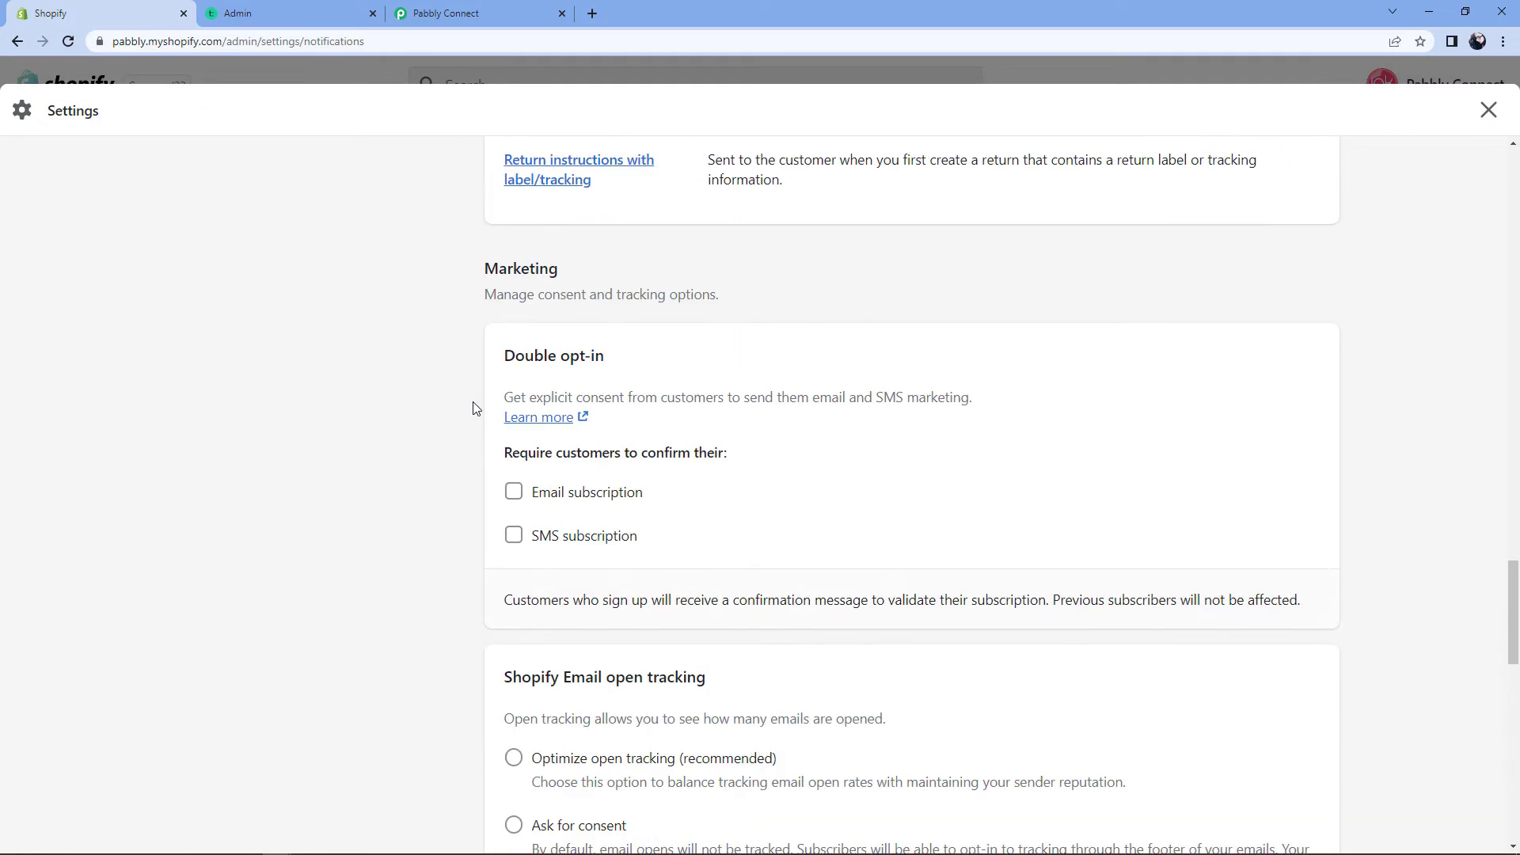
scroll(473, 408, down, 6)
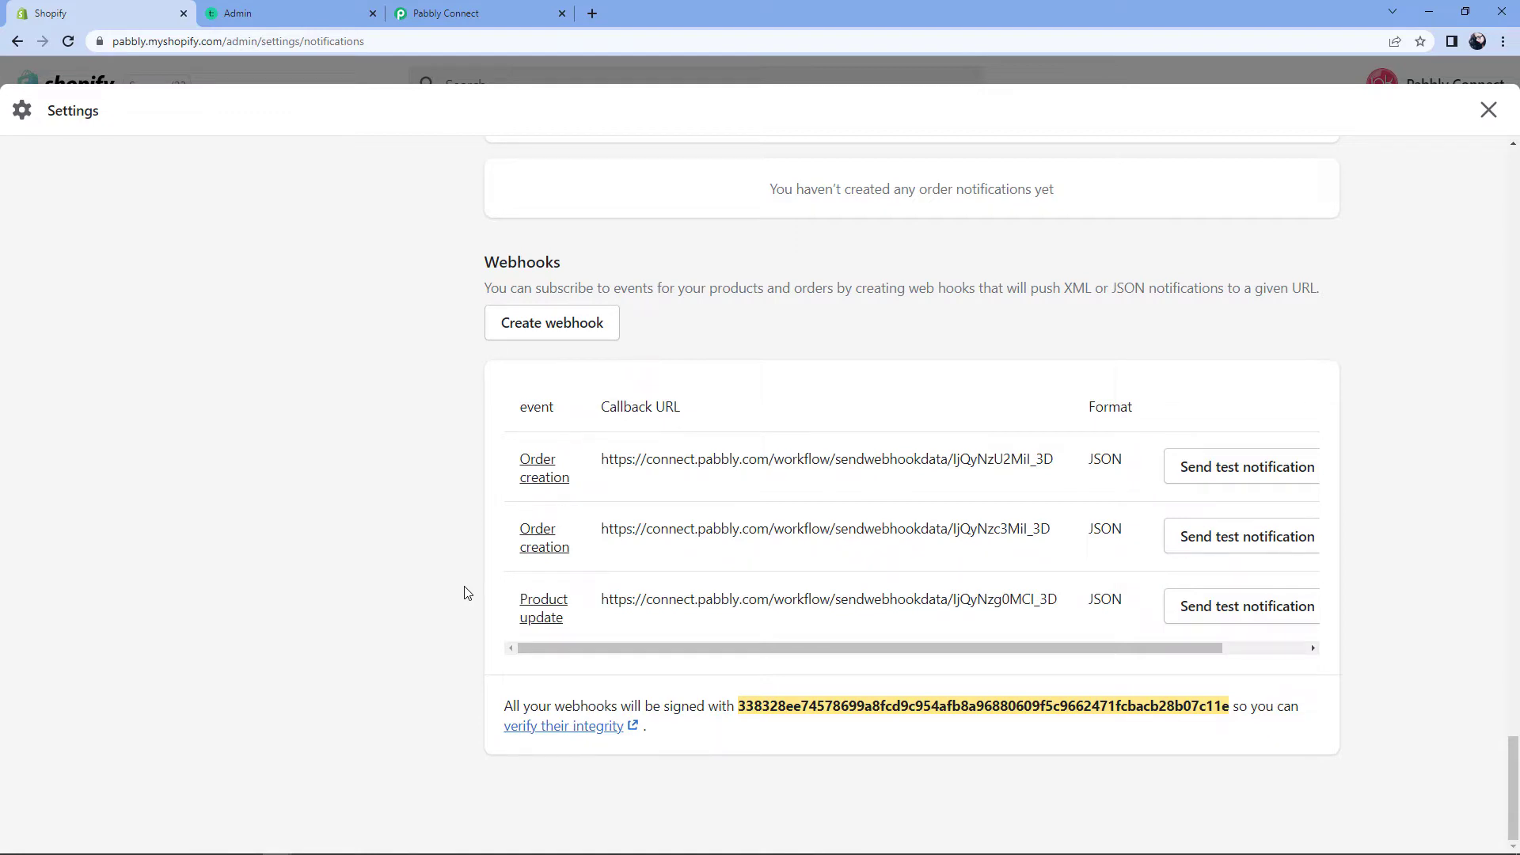
click(561, 336)
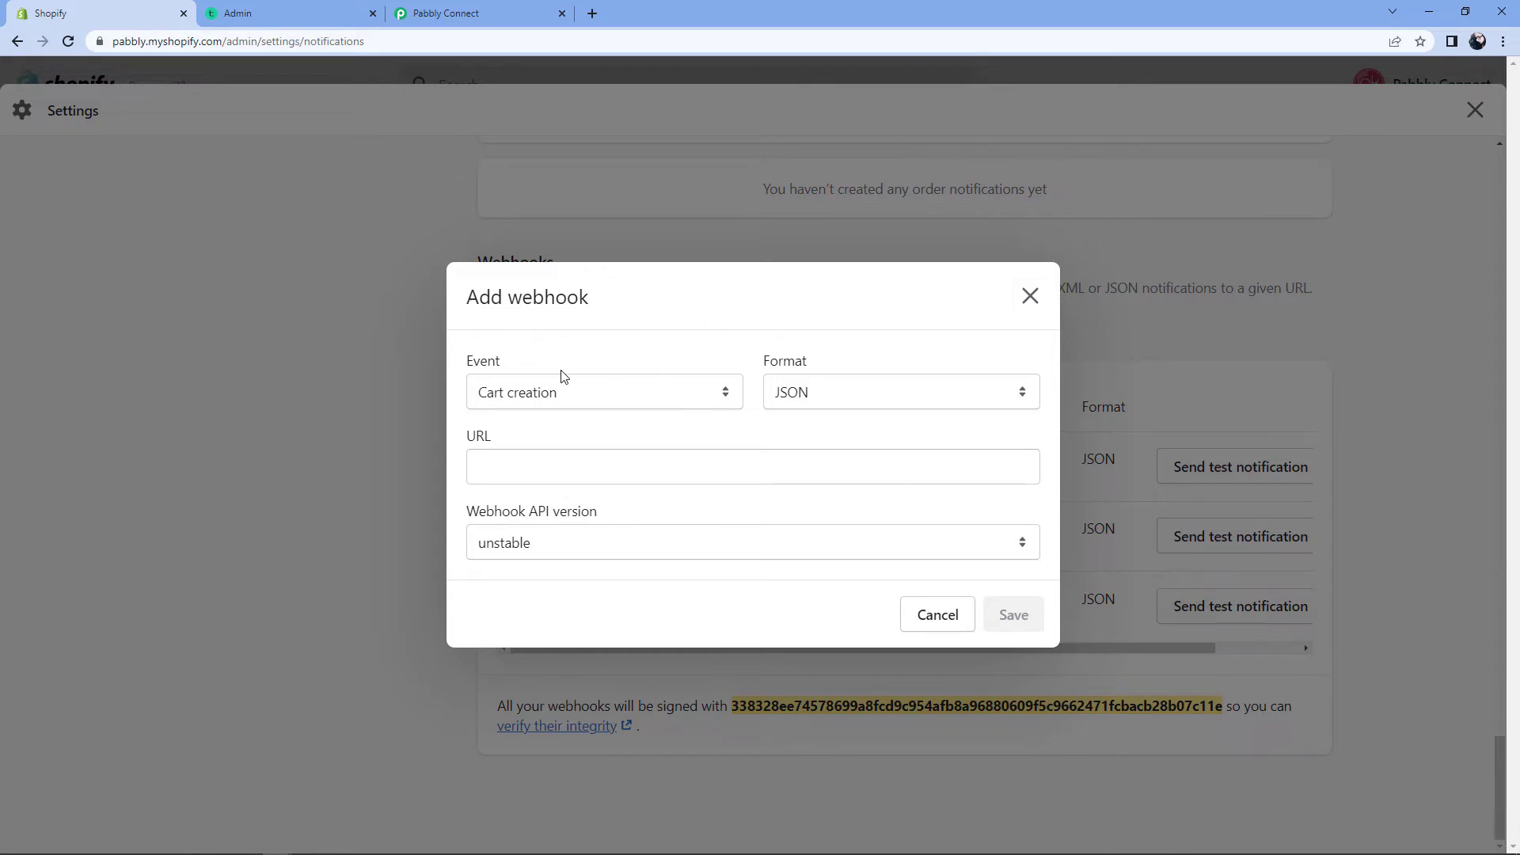
Step: Set the webhook event to Order creation and keep the format as JSON
click(724, 394)
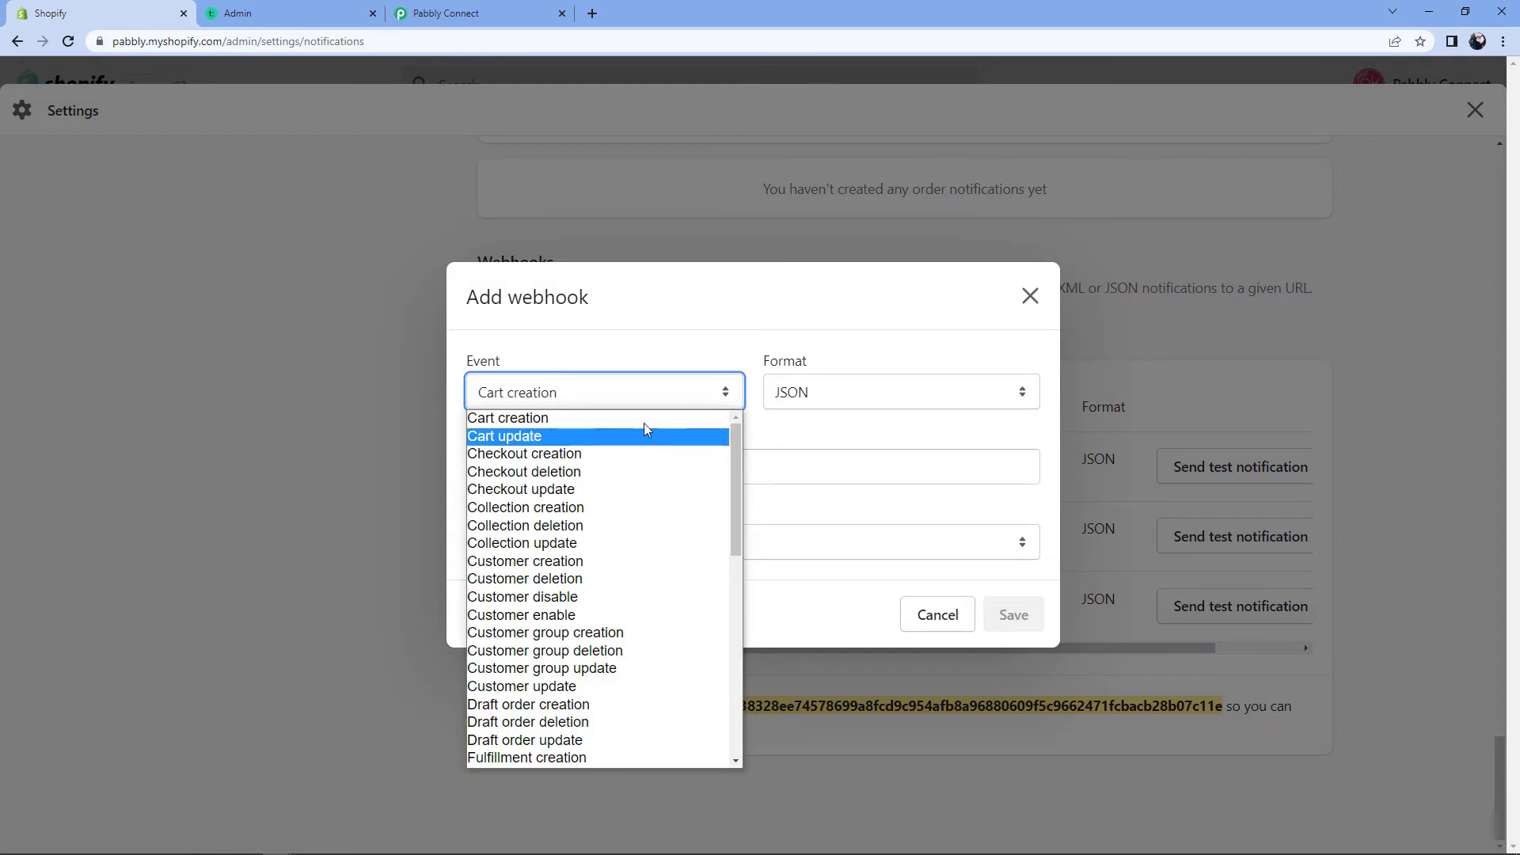
scroll(580, 543, down, 10)
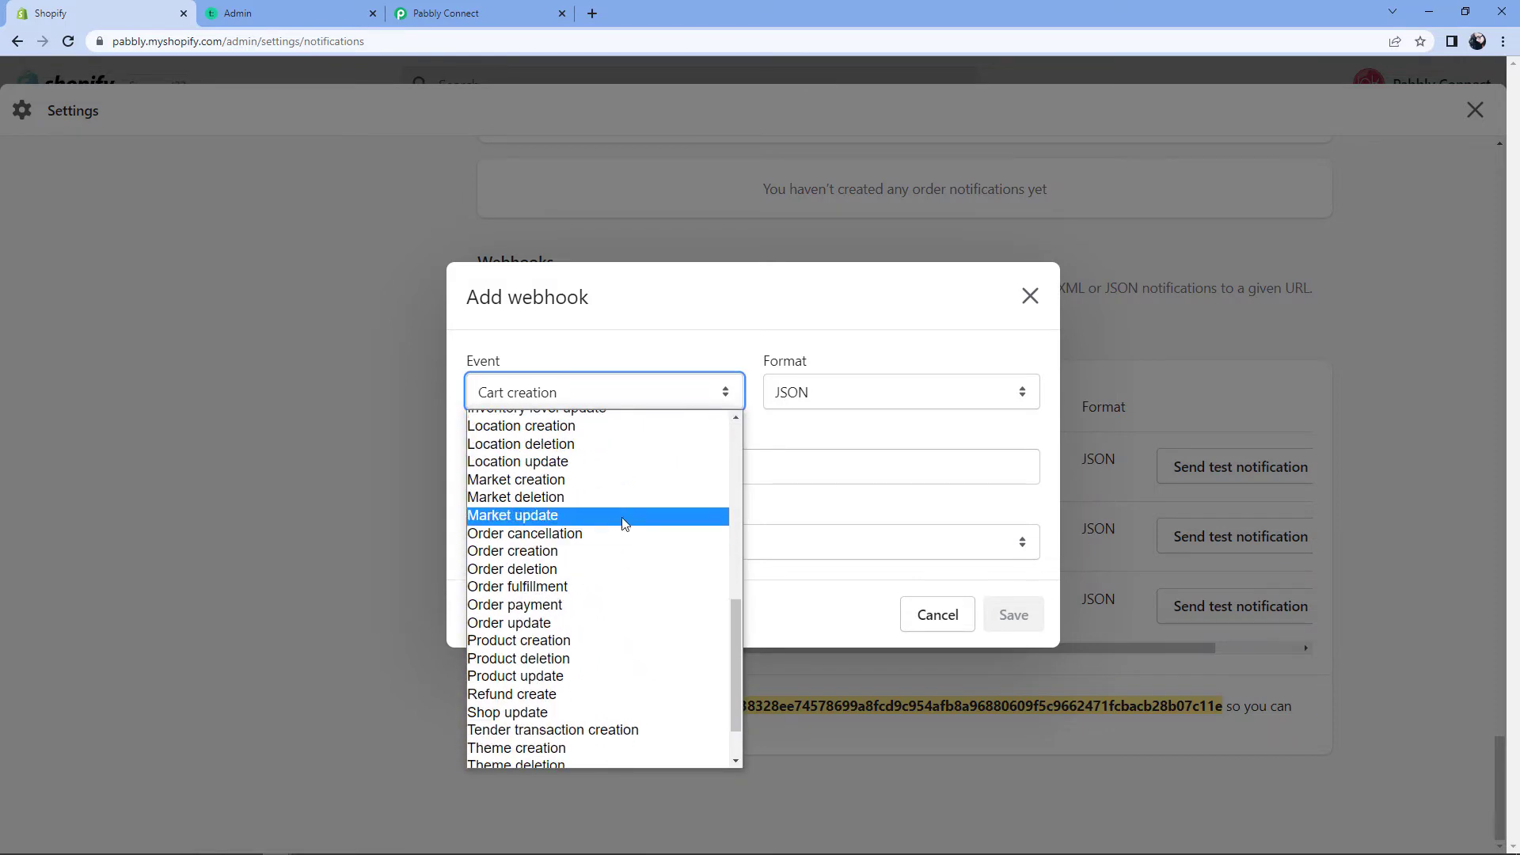
click(535, 554)
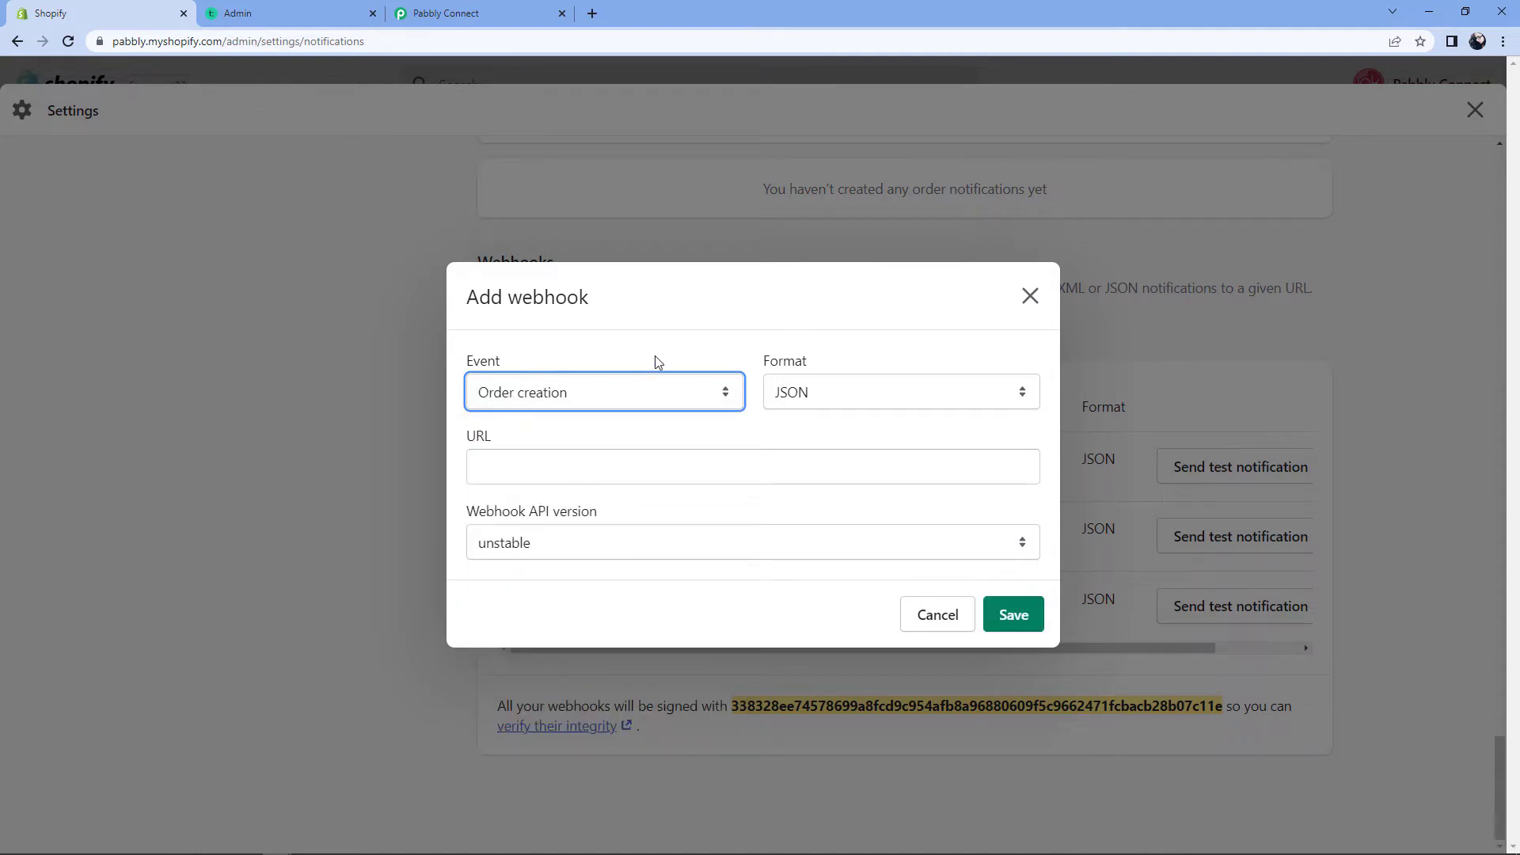
click(475, 12)
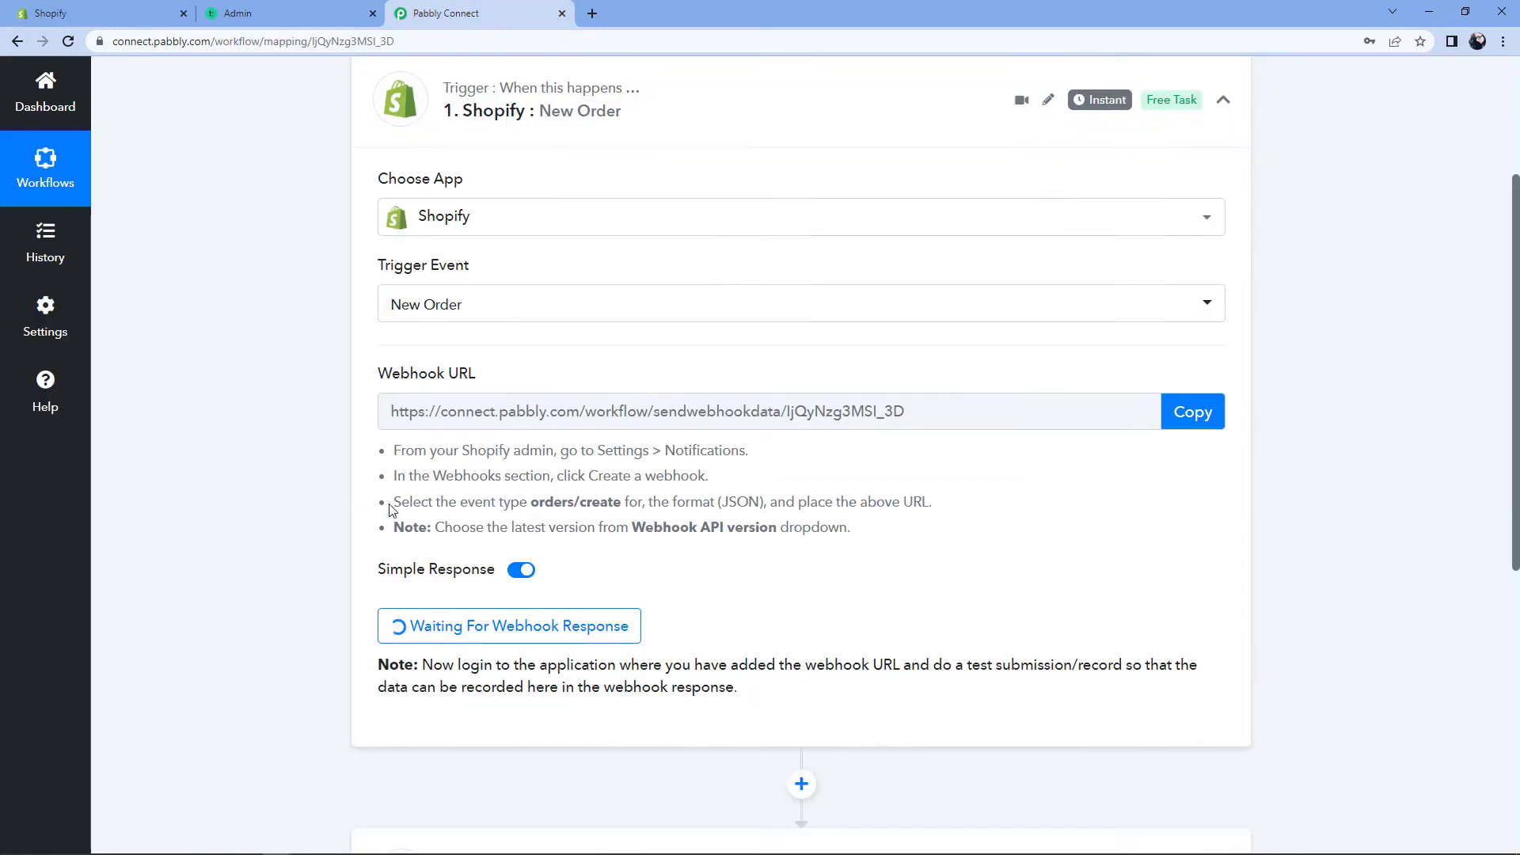
drag(397, 451, 858, 536)
click(543, 514)
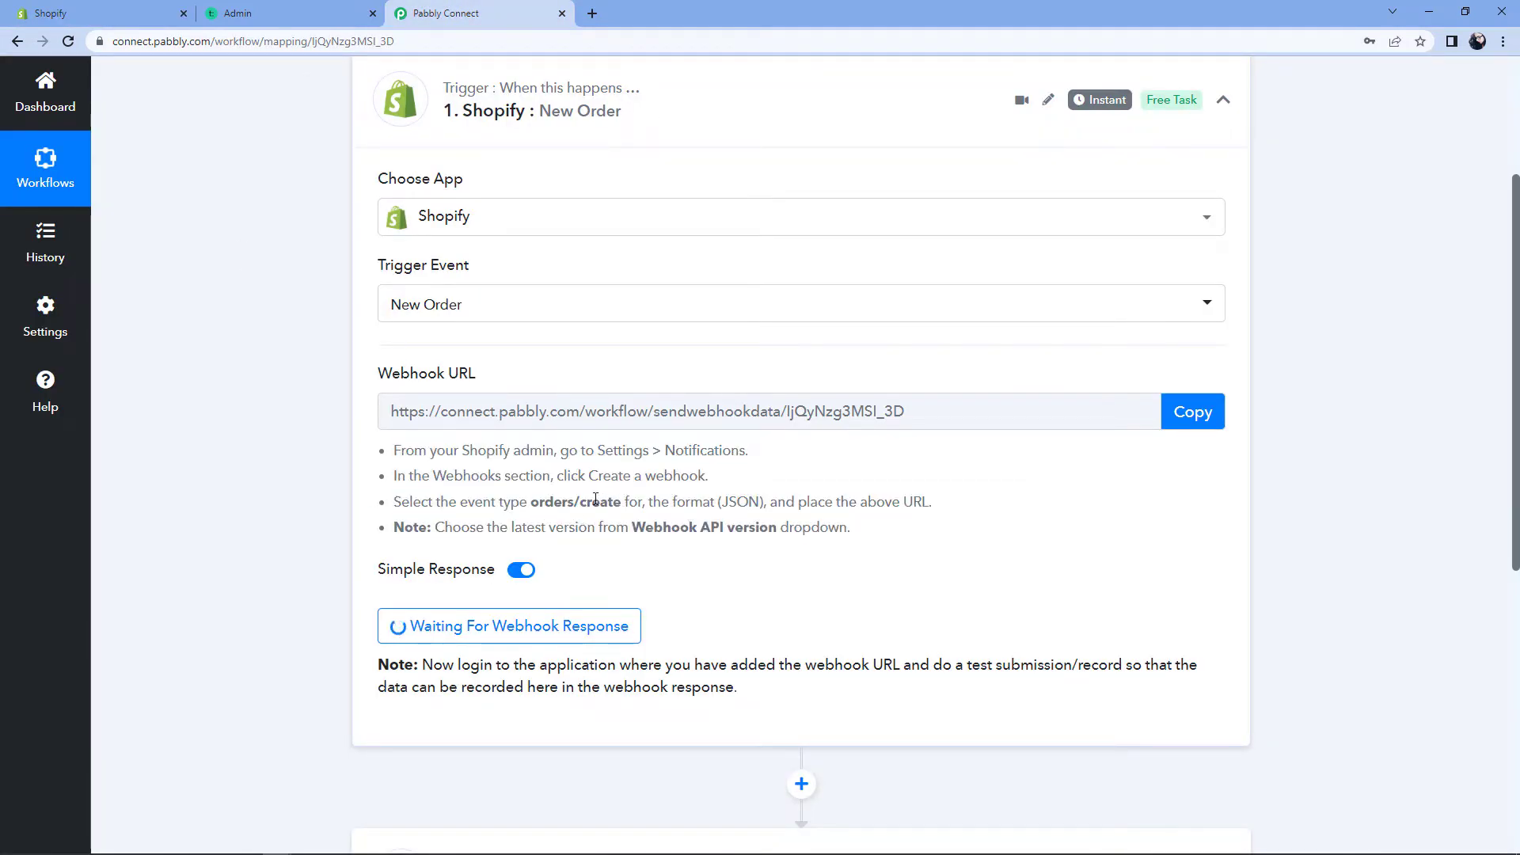
click(149, 11)
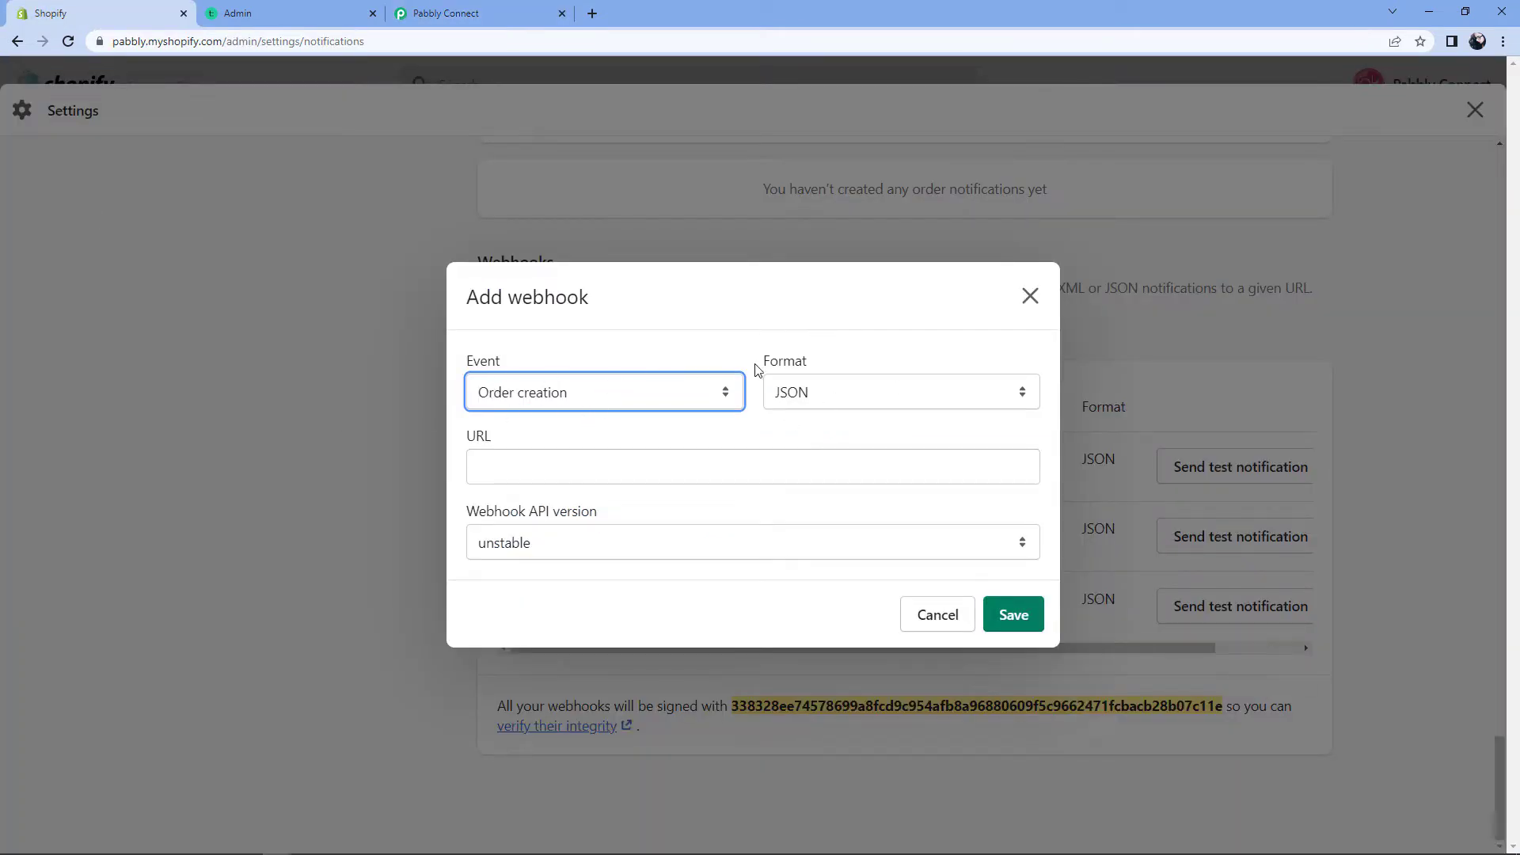
click(844, 391)
click(792, 422)
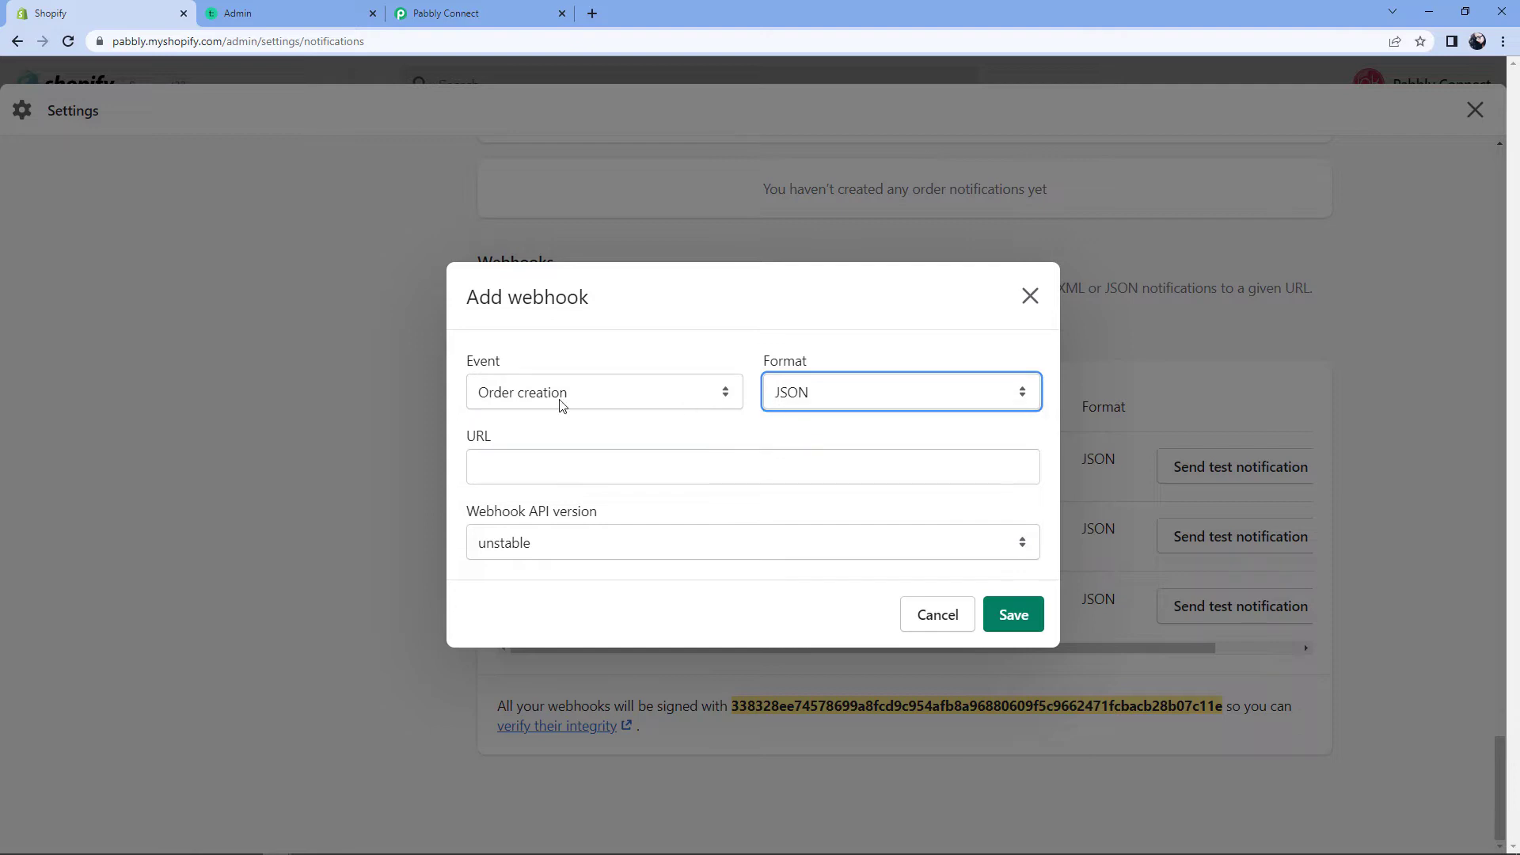
click(524, 442)
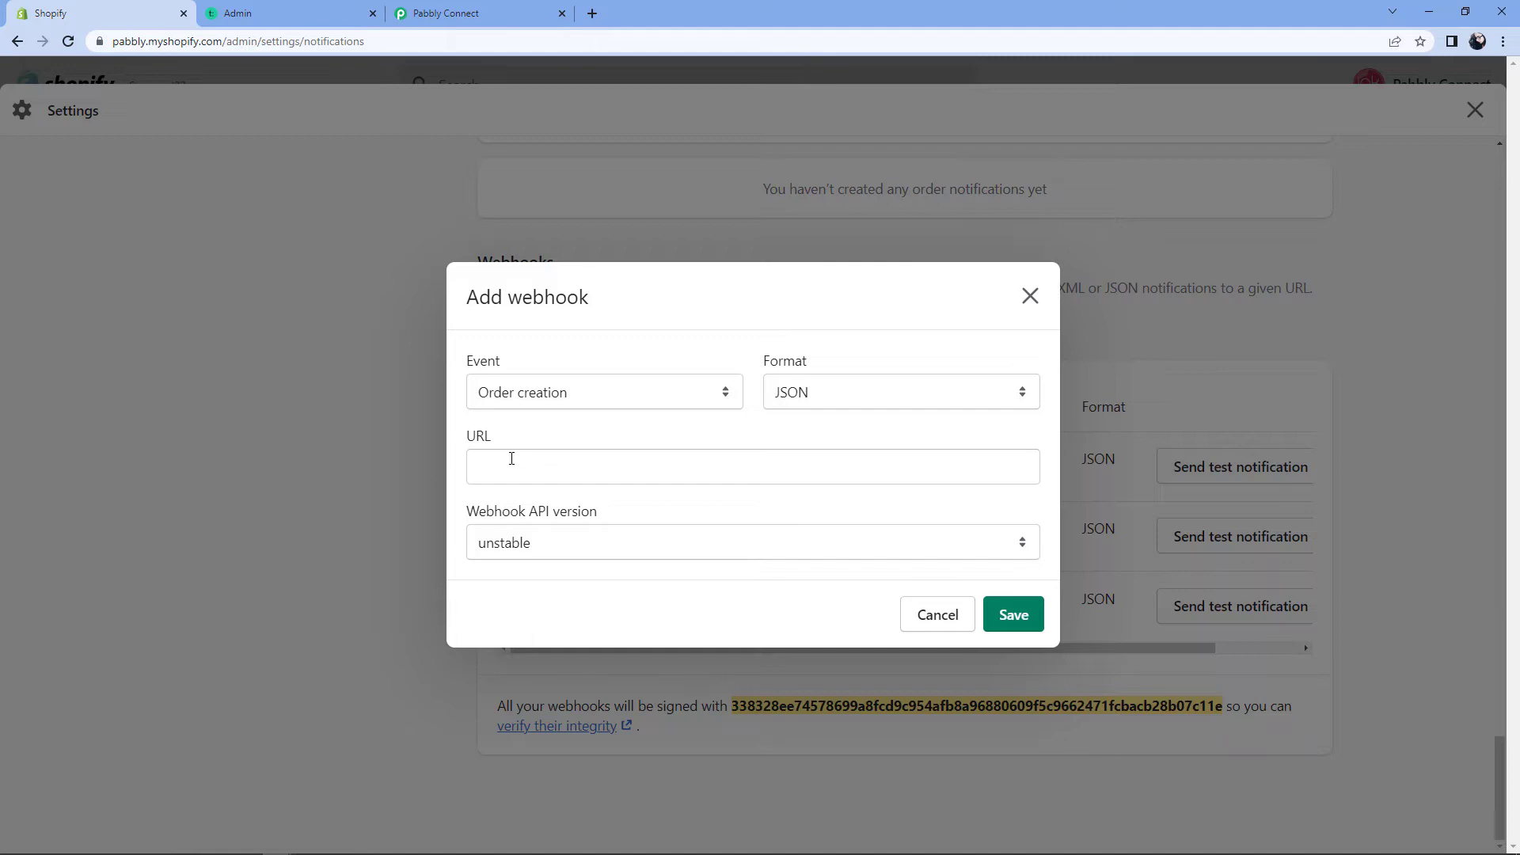
Step: Paste the Pabbly webhook URL, choose API version 2022-04 (Latest), and save the webhook
click(486, 6)
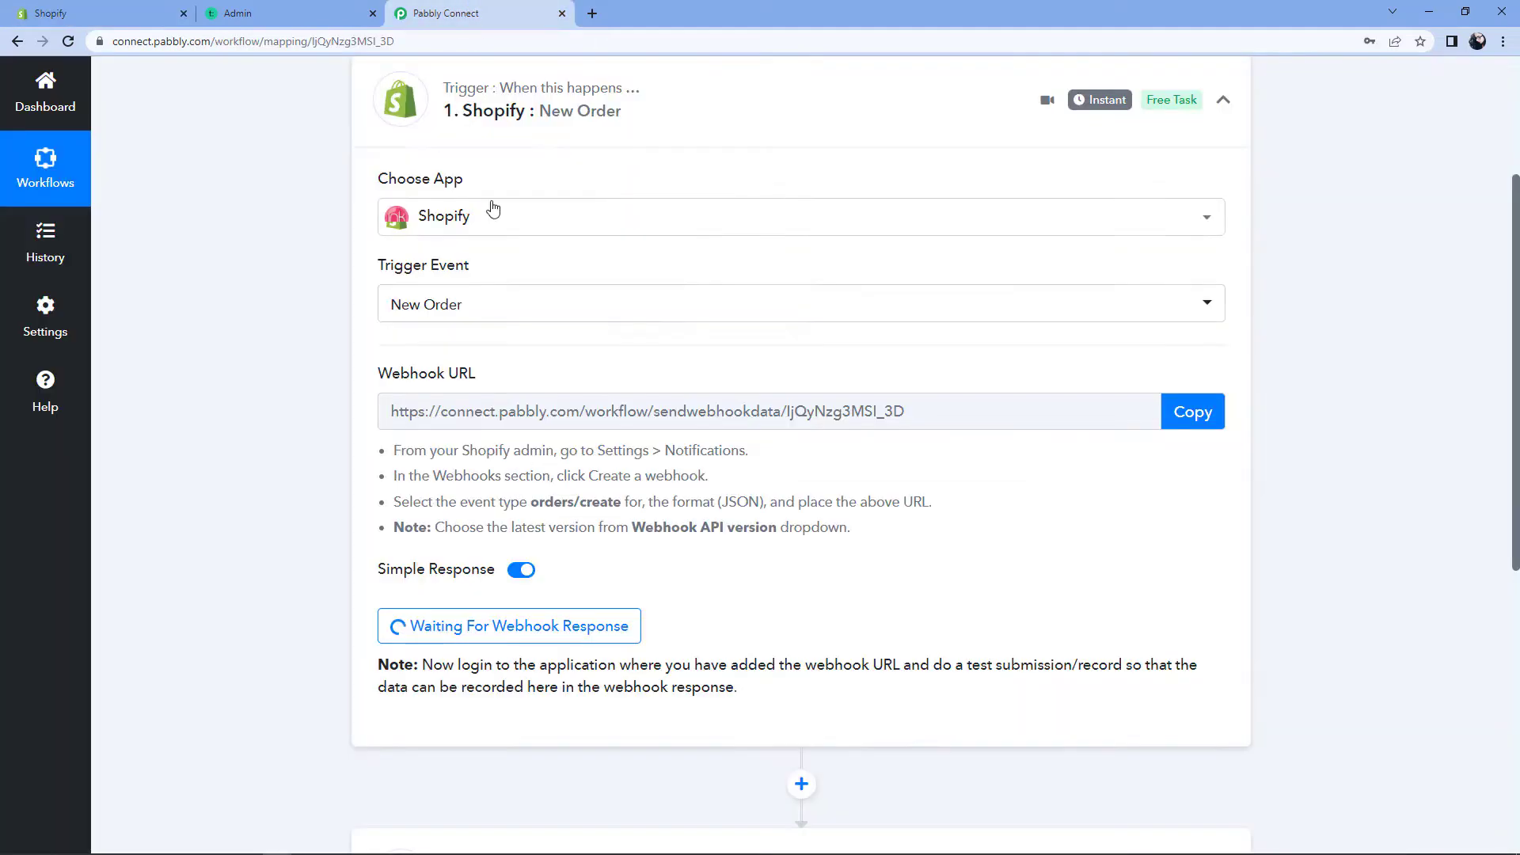
click(1169, 407)
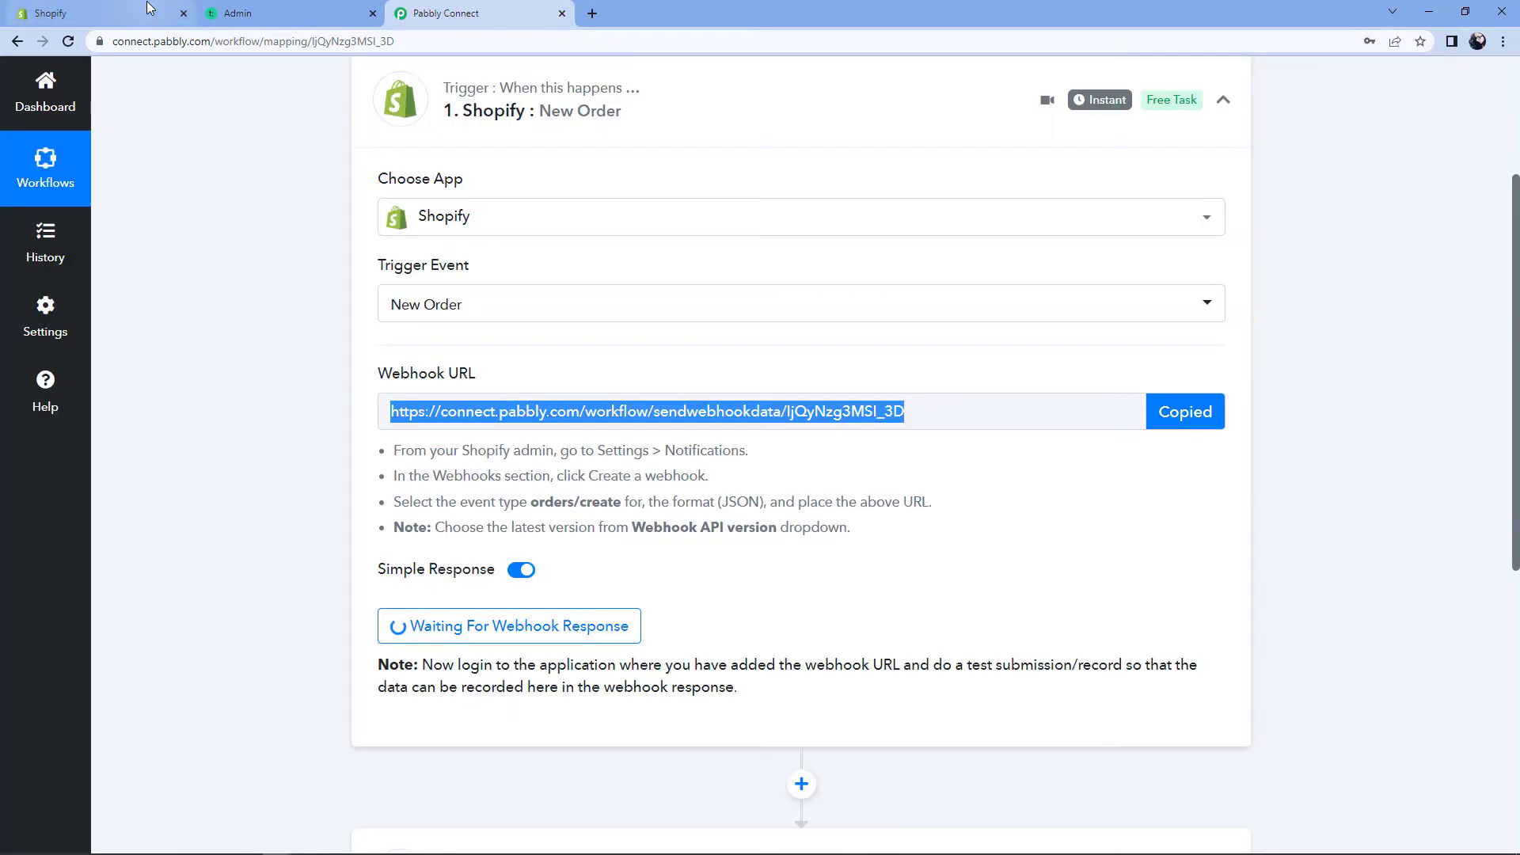
key(ctrl+1)
right_click(500, 472)
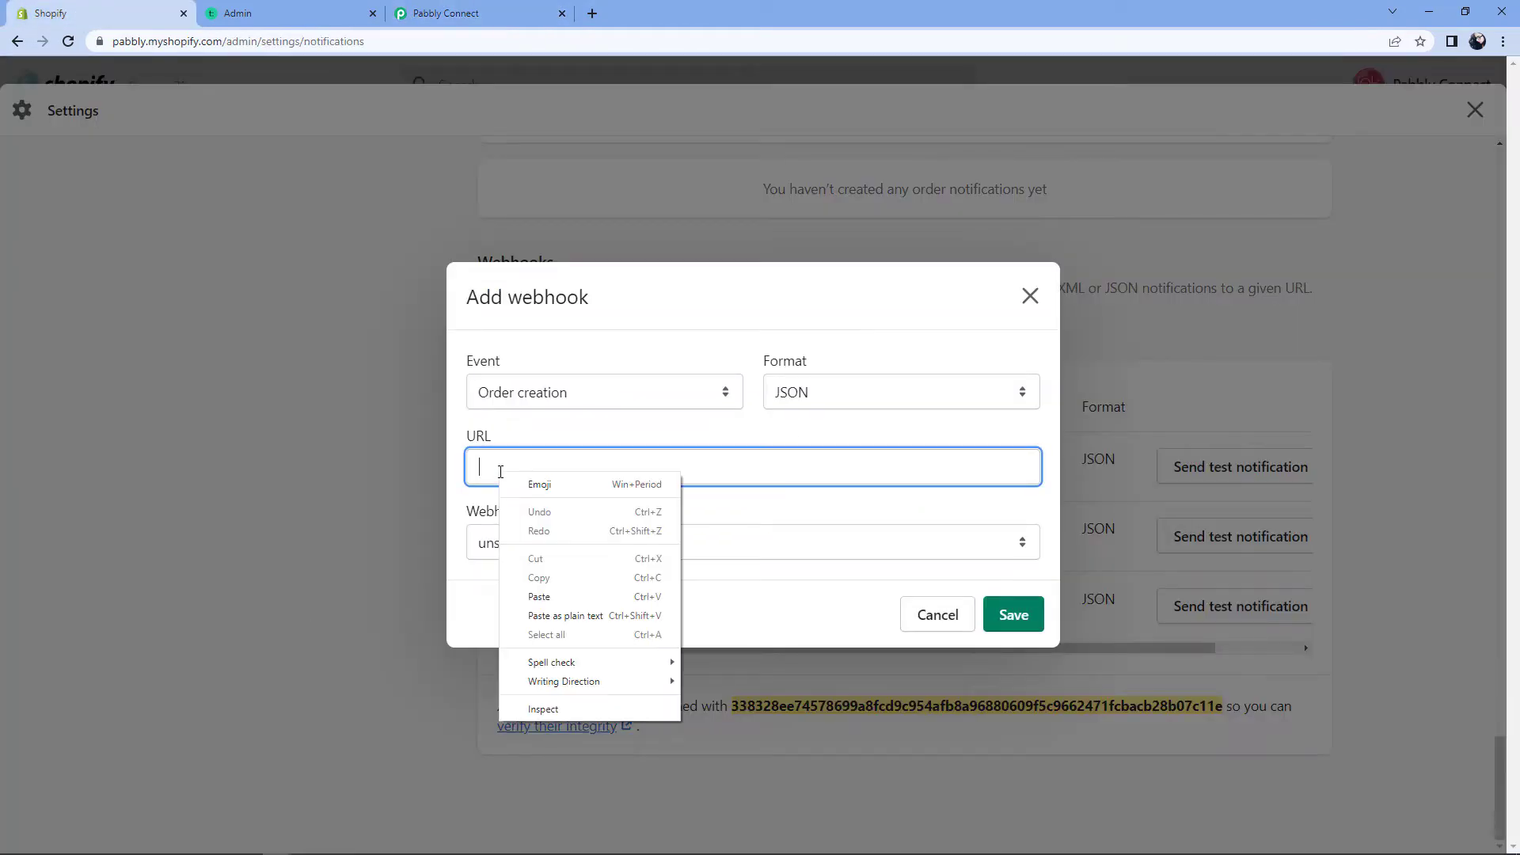
click(526, 595)
click(601, 505)
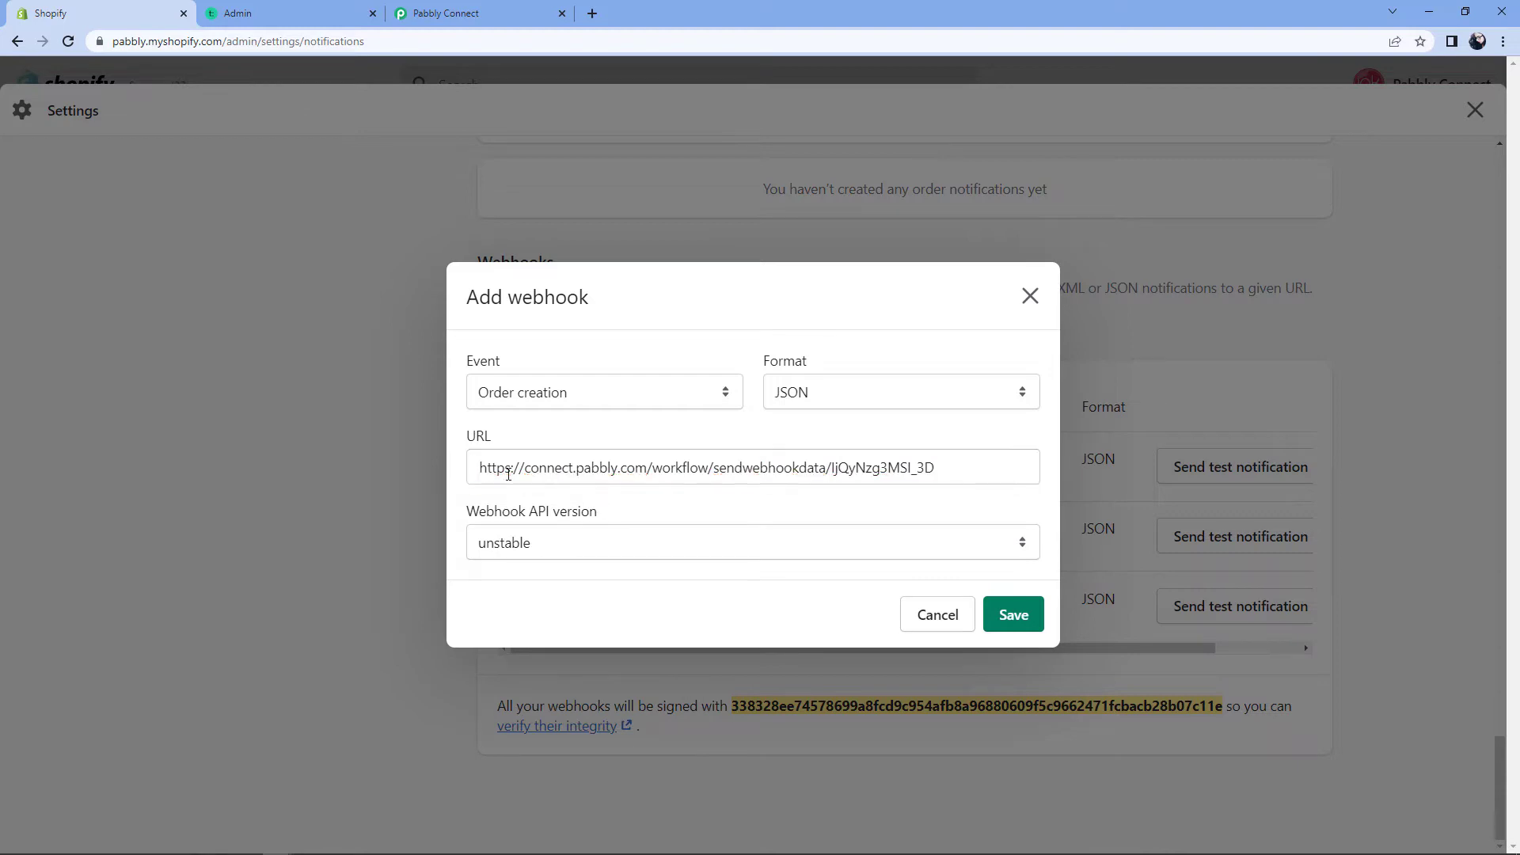
click(597, 543)
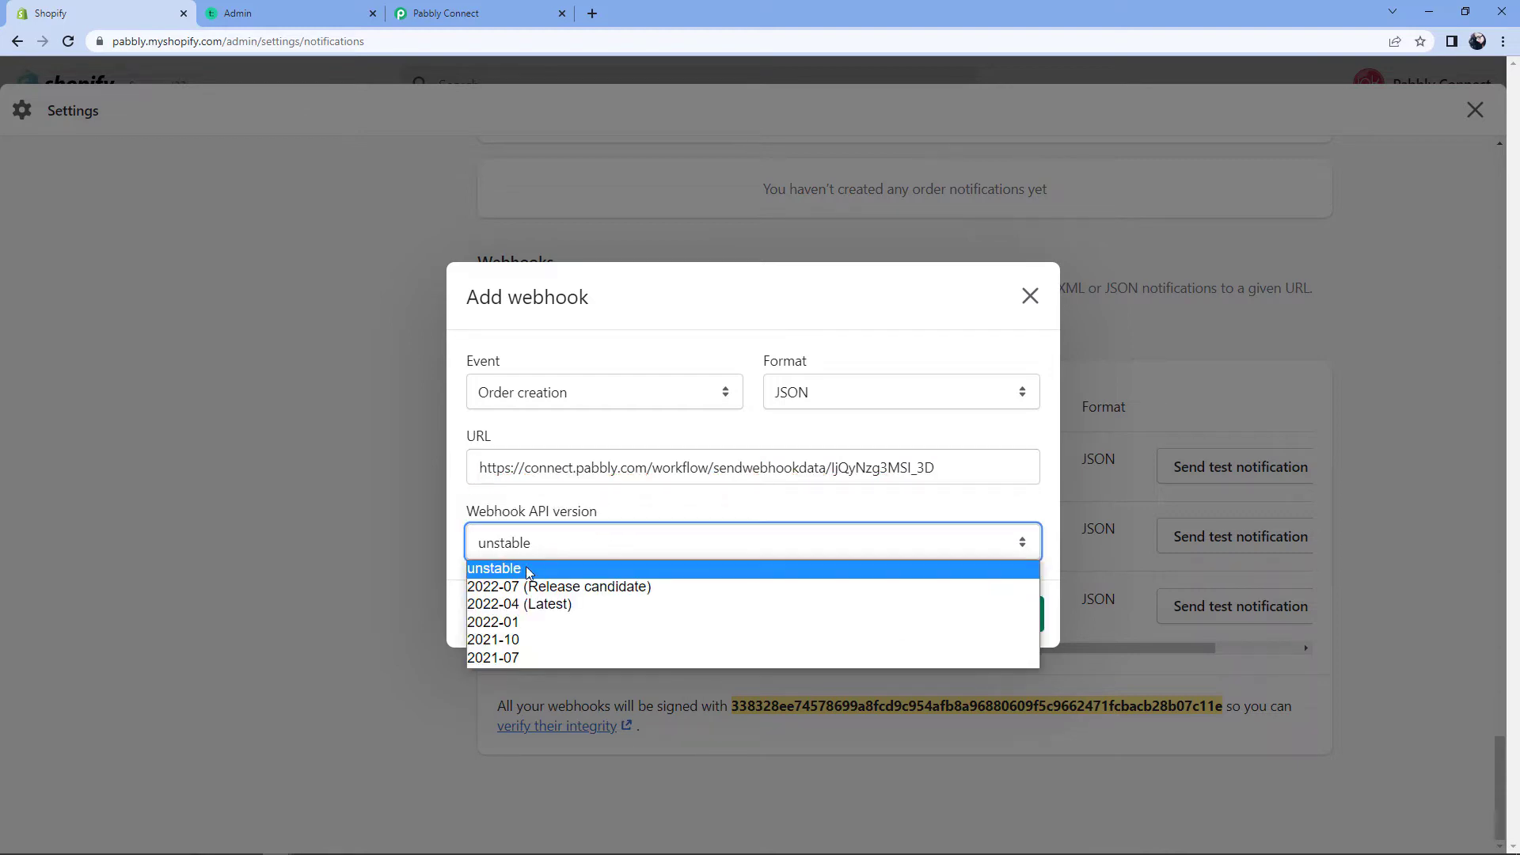
click(559, 605)
click(1002, 615)
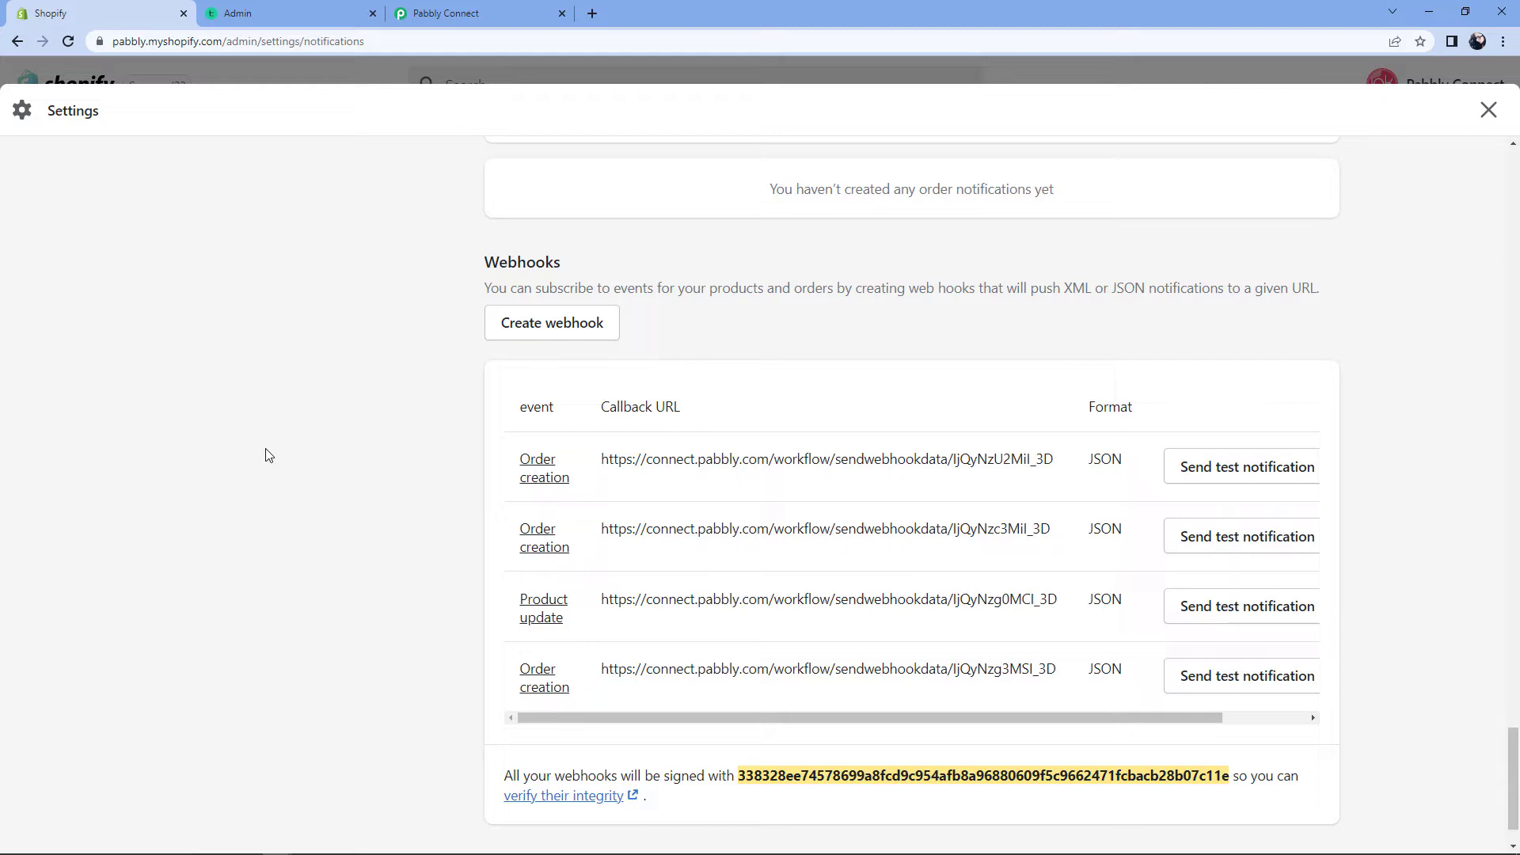
Step: Check that the Pabbly Connect trigger is still waiting for a webhook response
click(462, 16)
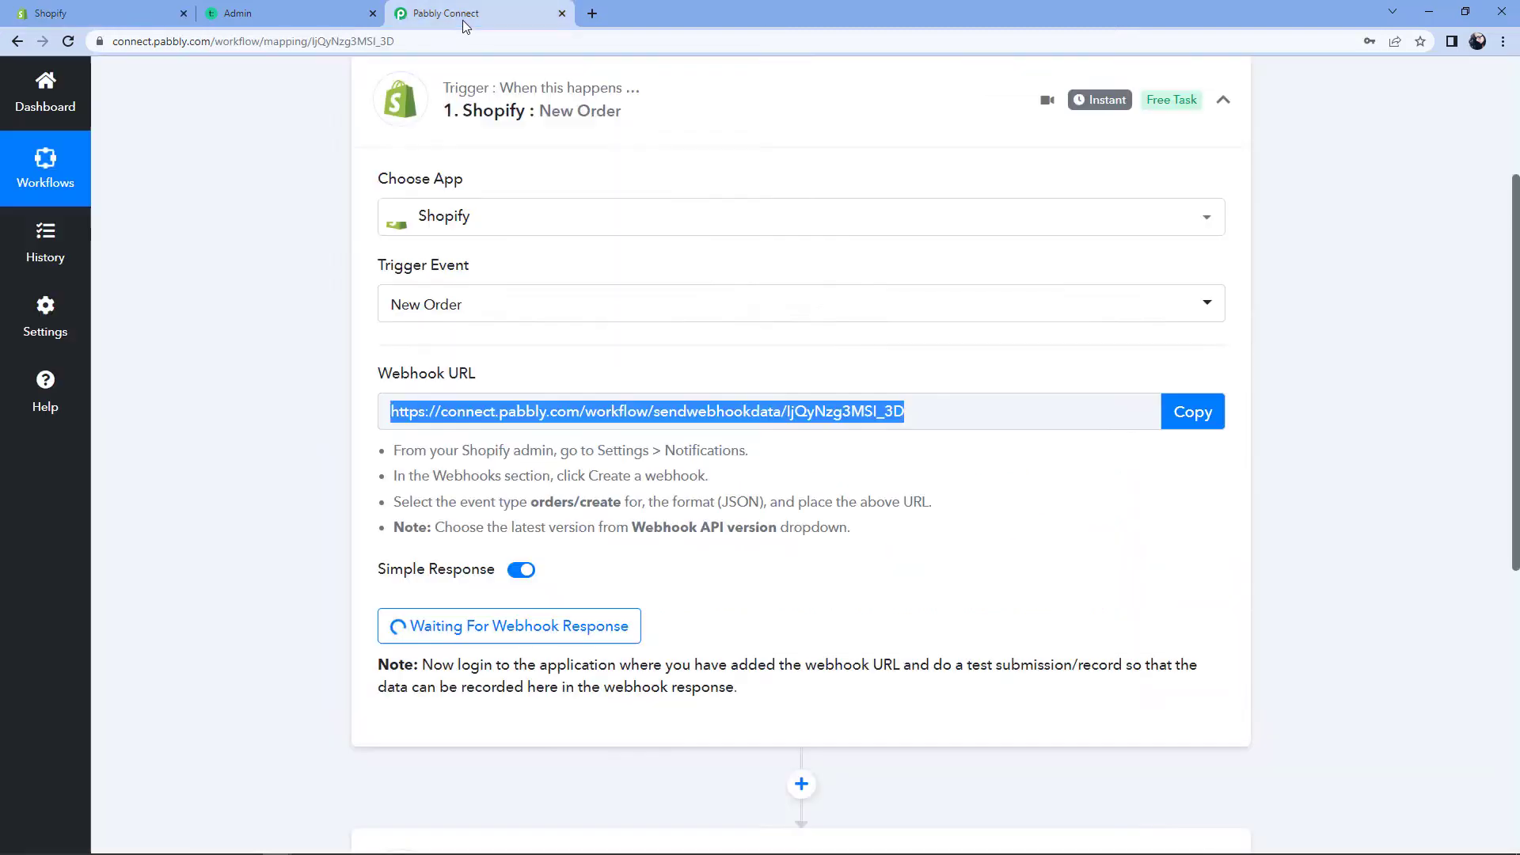
click(762, 592)
scroll(729, 570, down, 2)
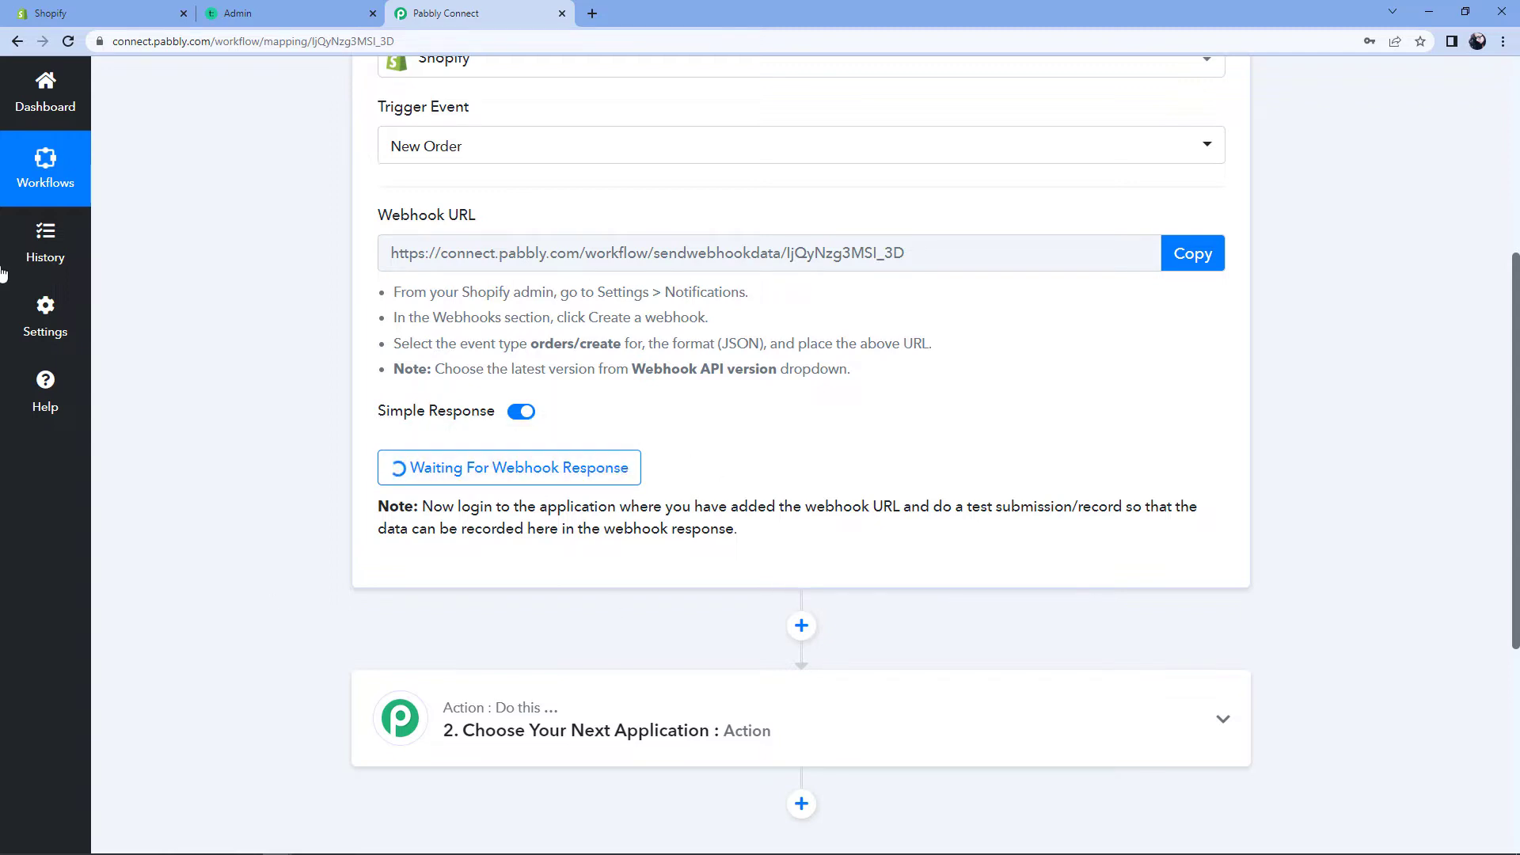
Step: Close Shopify Settings and open the Online Store storefront in a new tab
click(145, 9)
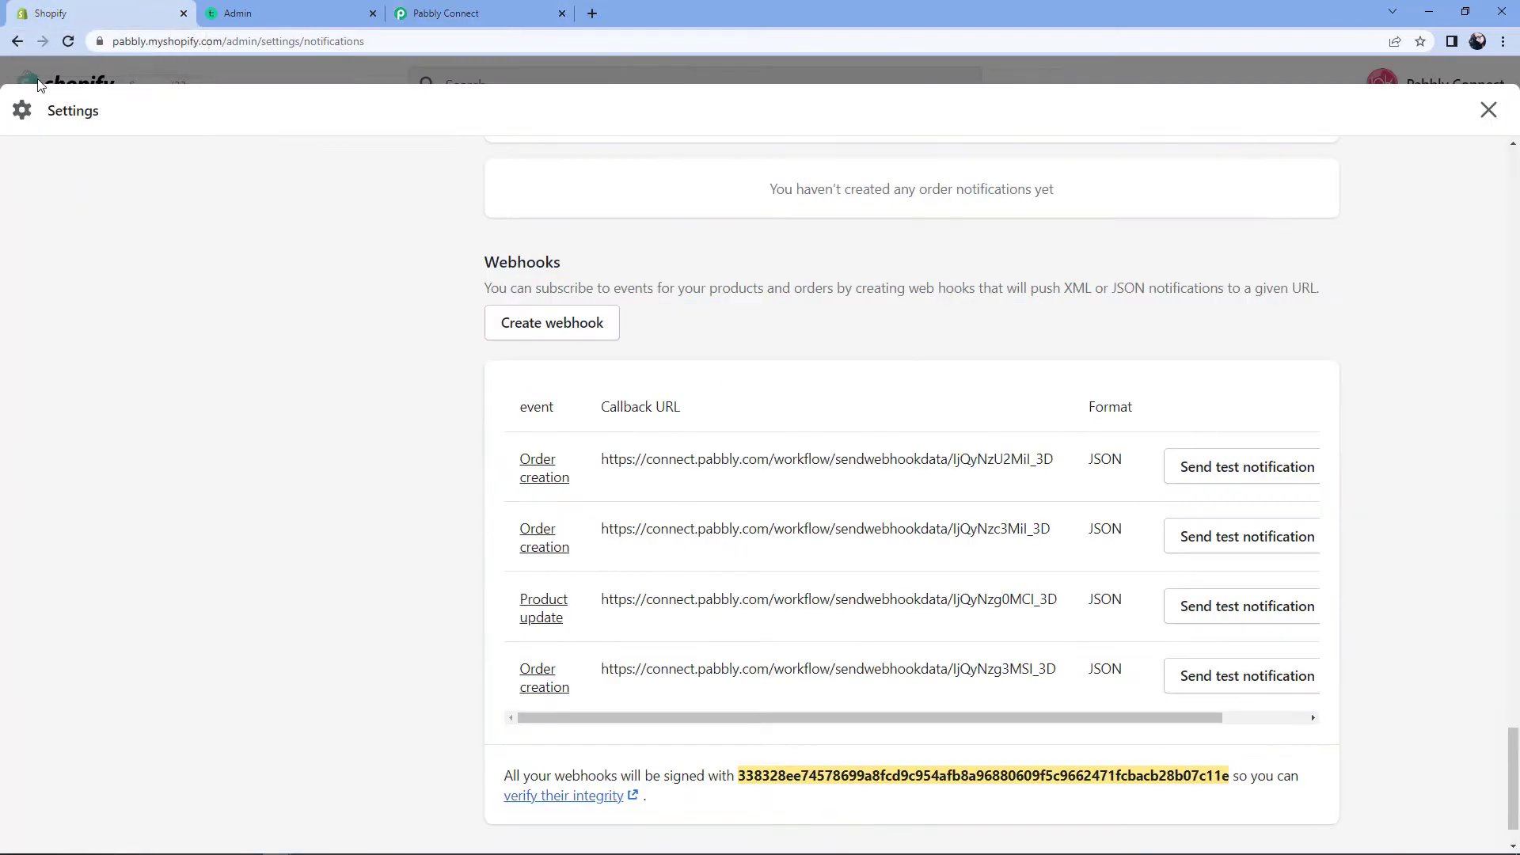
click(233, 64)
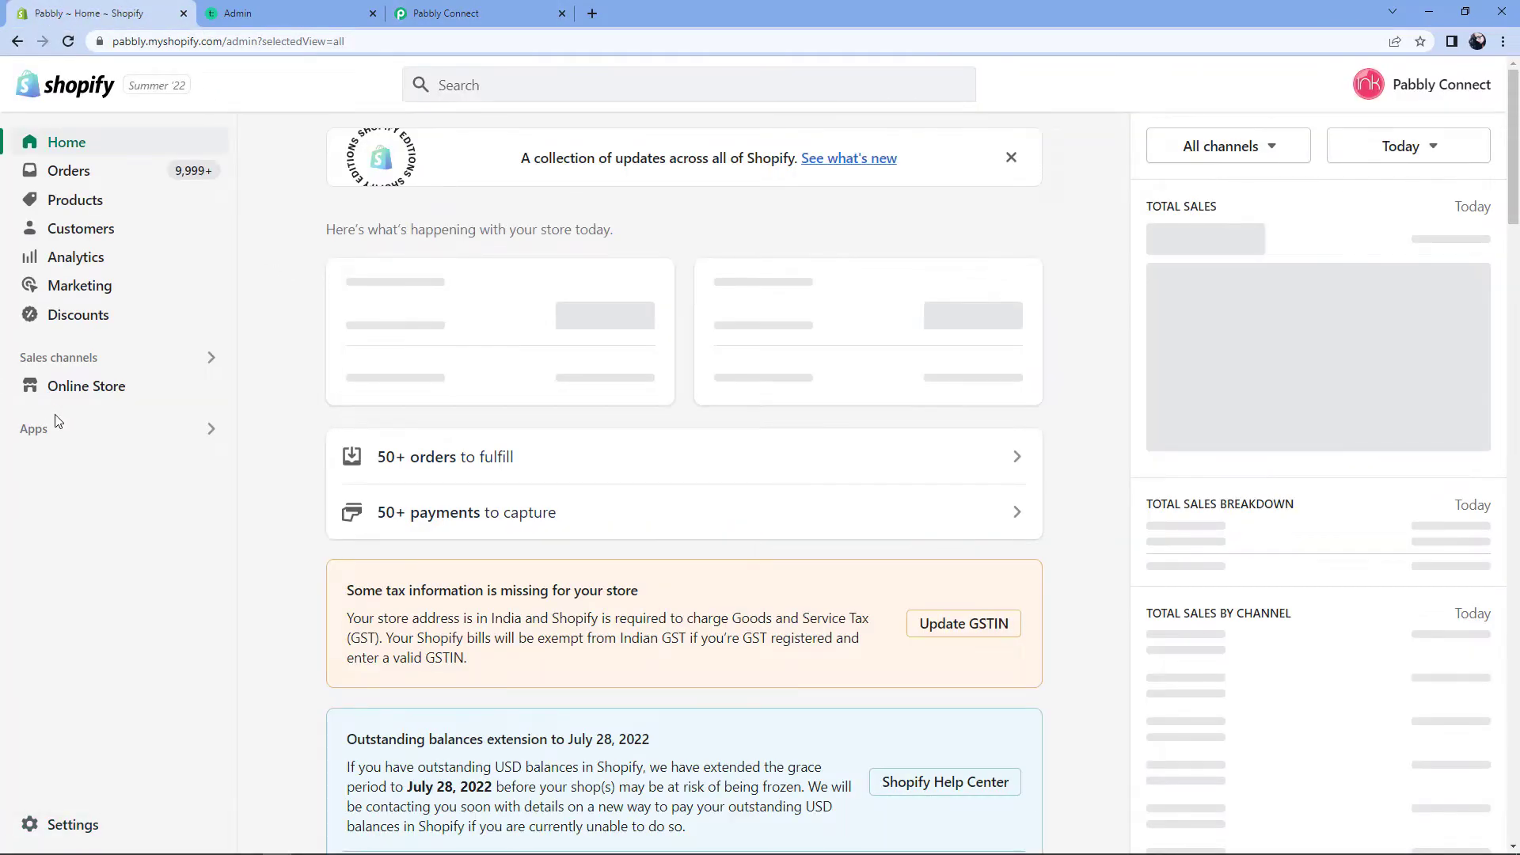
mouse_move(210, 389)
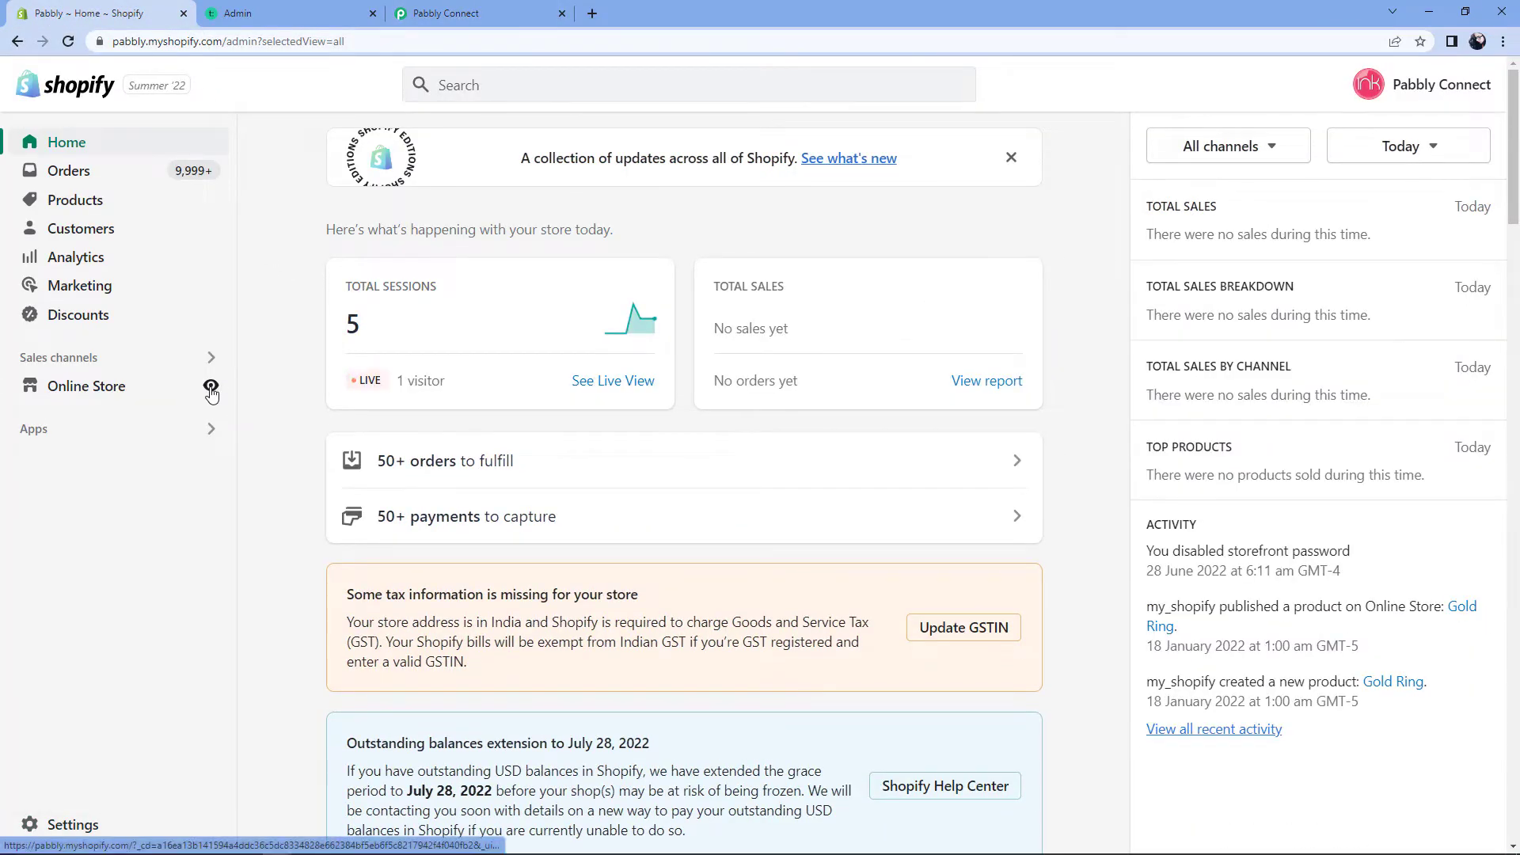
click(211, 390)
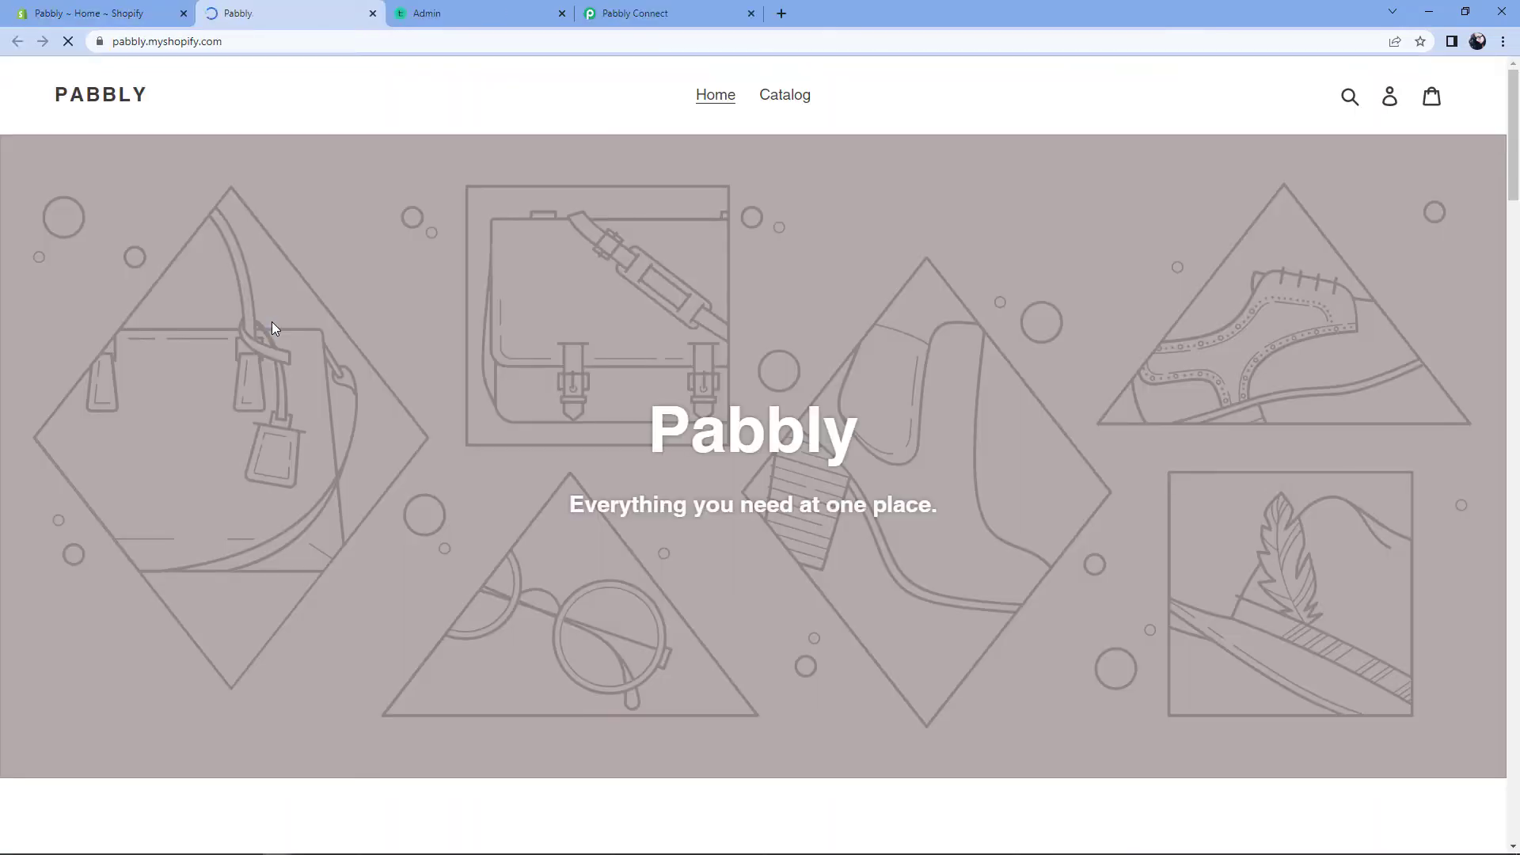
Step: Browse the catalog to its second page and open the PHP for Beginners product
click(789, 96)
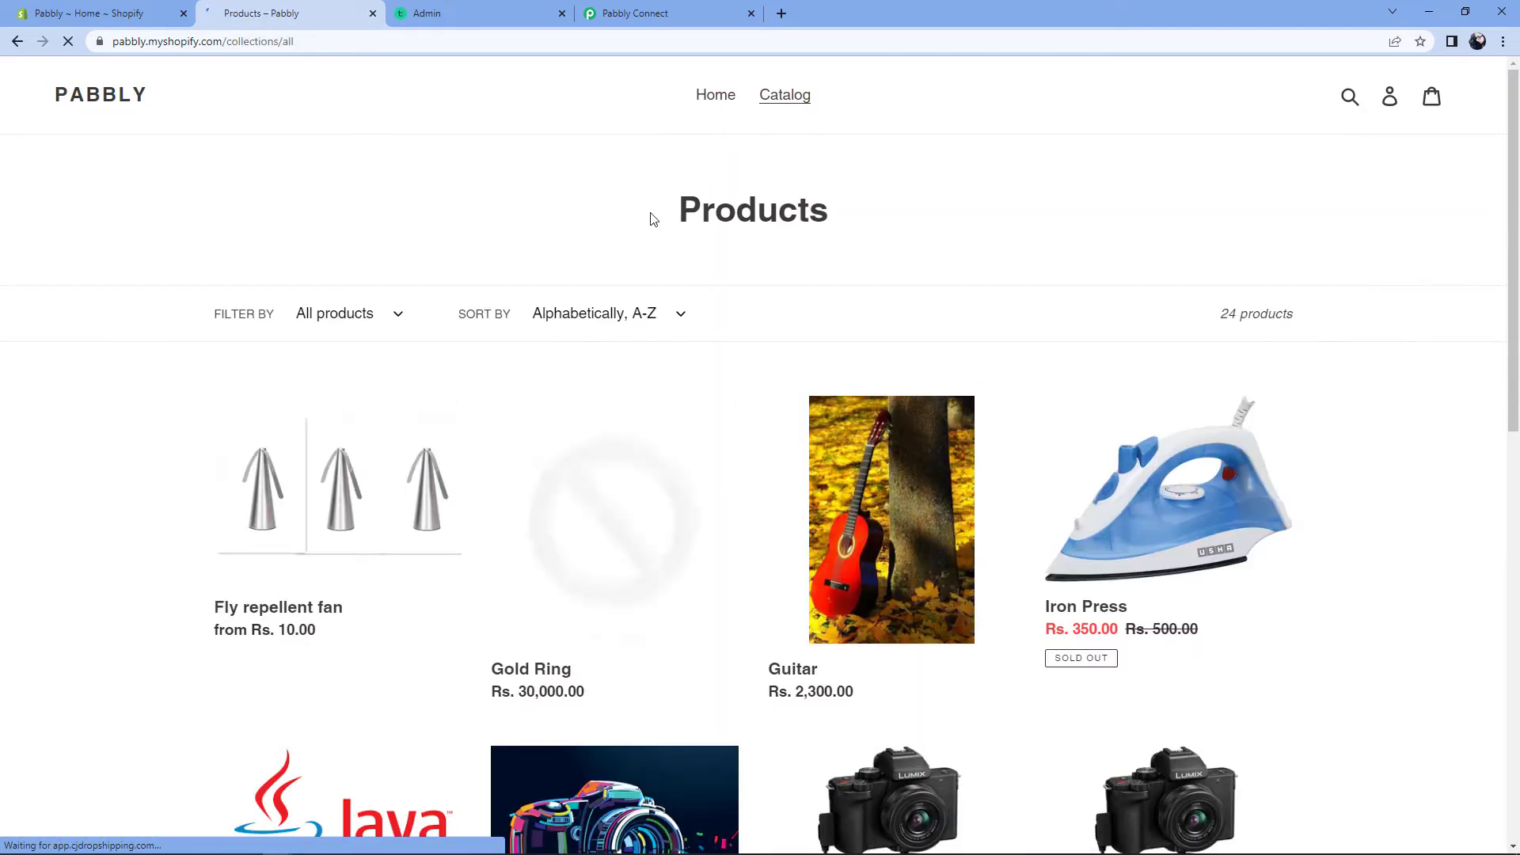
scroll(649, 219, down, 4)
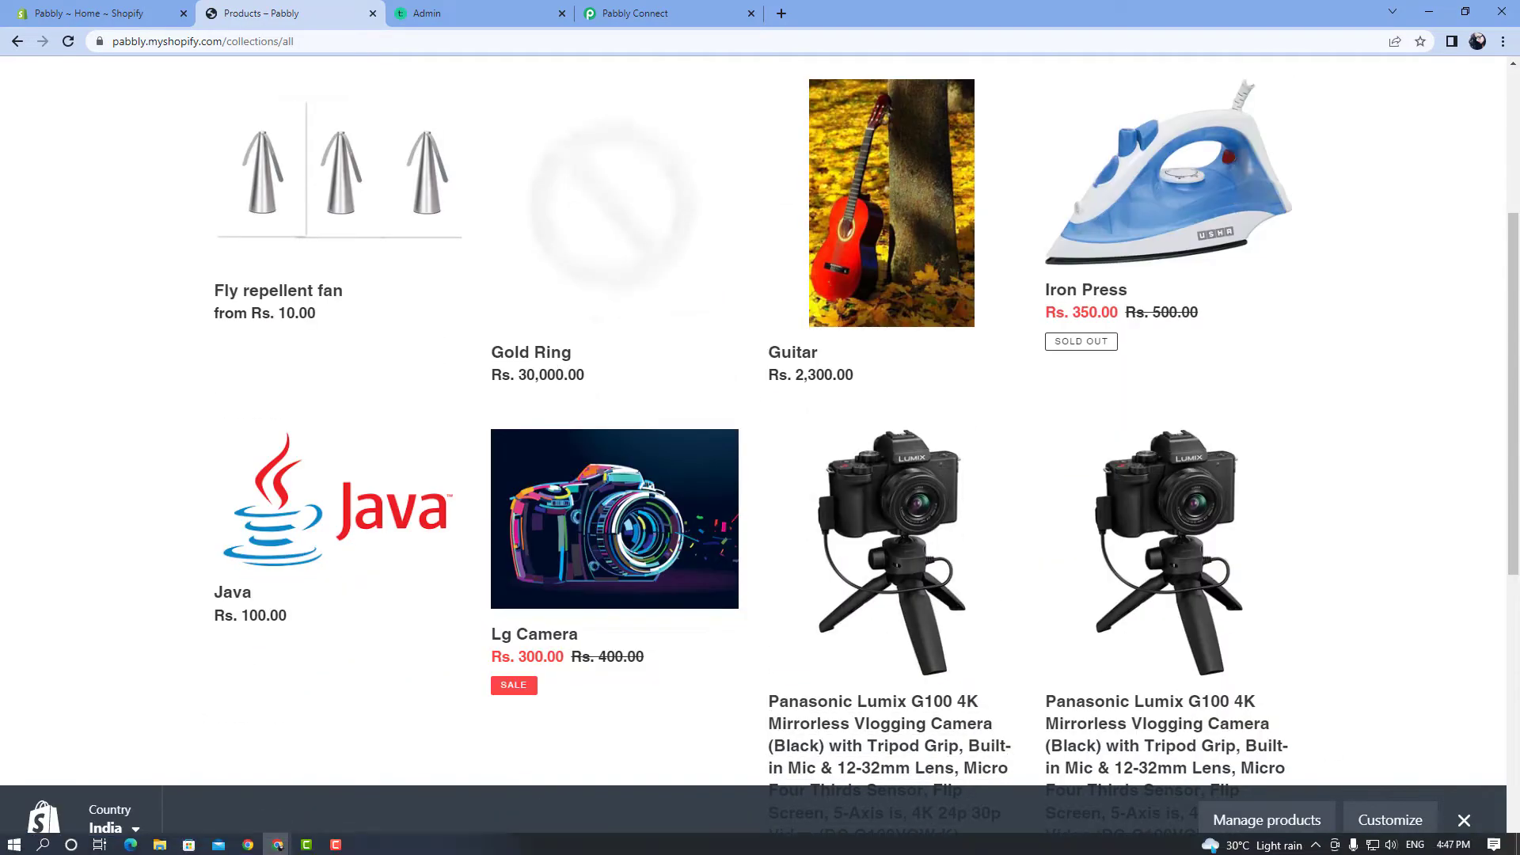
click(1464, 821)
scroll(1357, 610, down, 6)
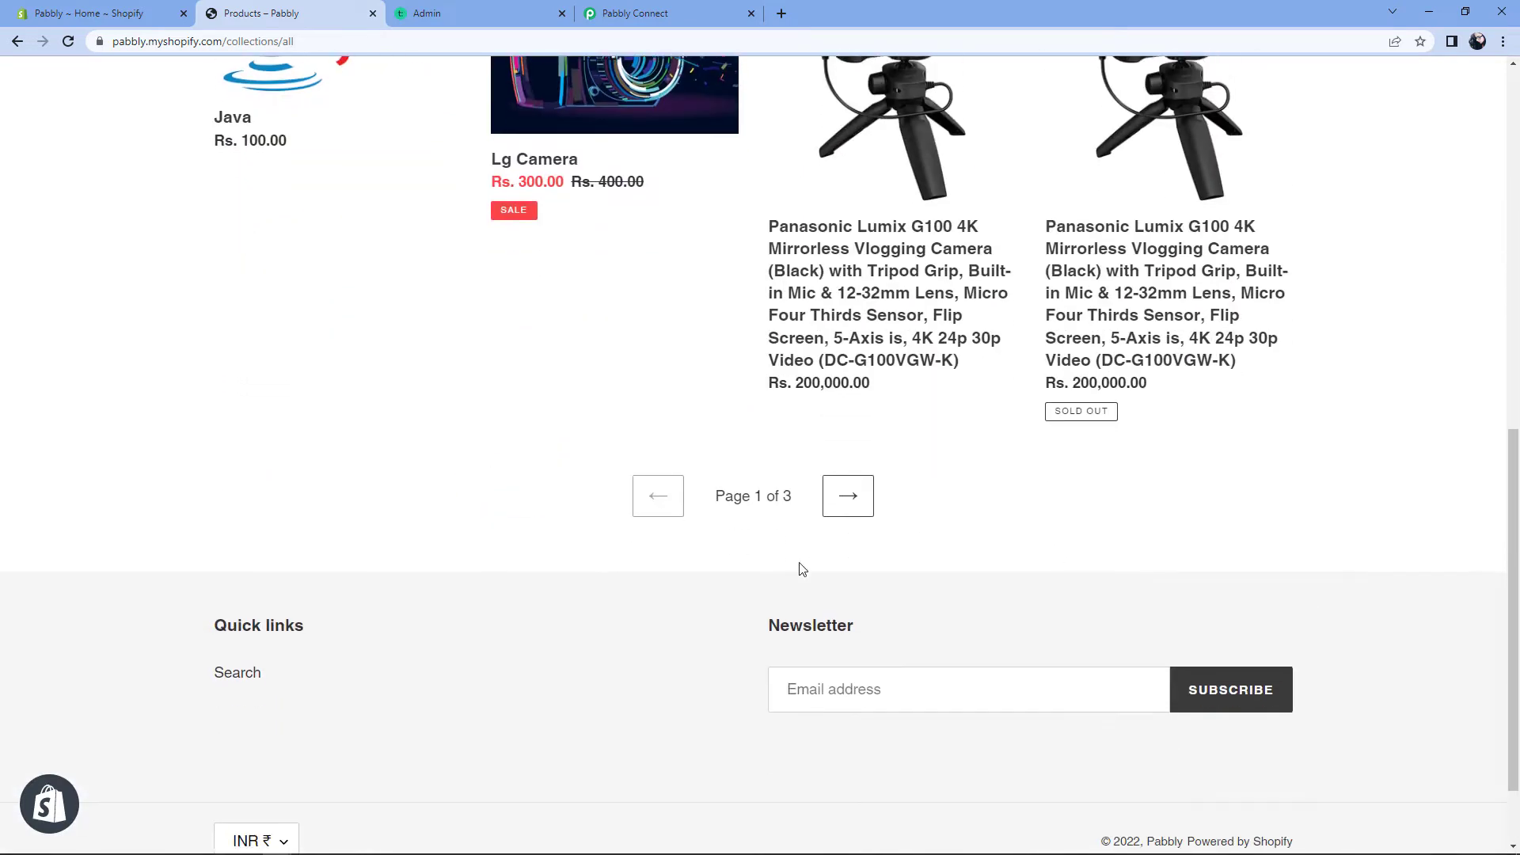
click(852, 497)
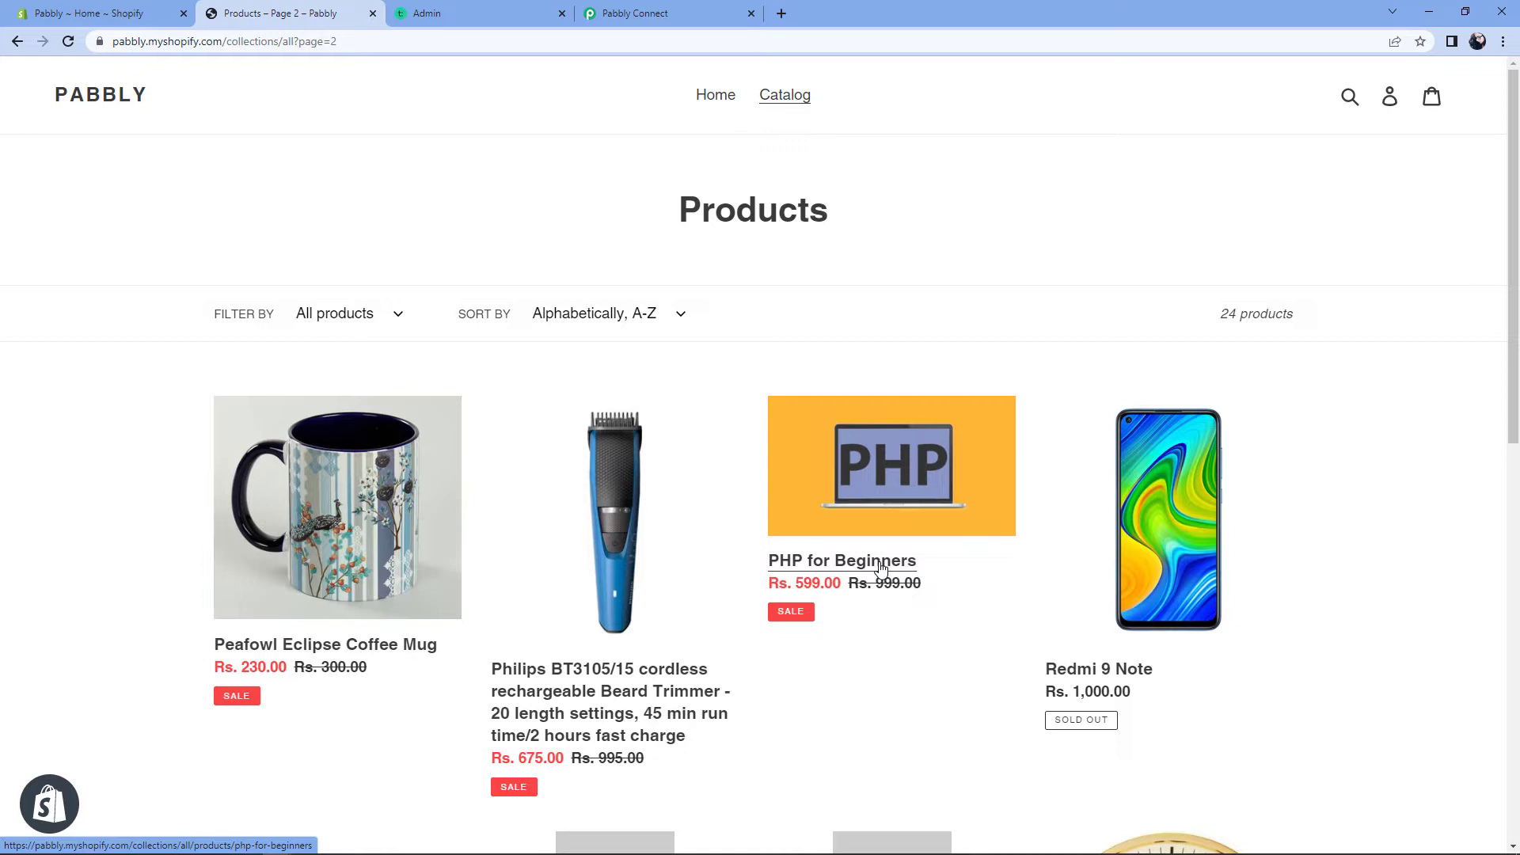
click(881, 568)
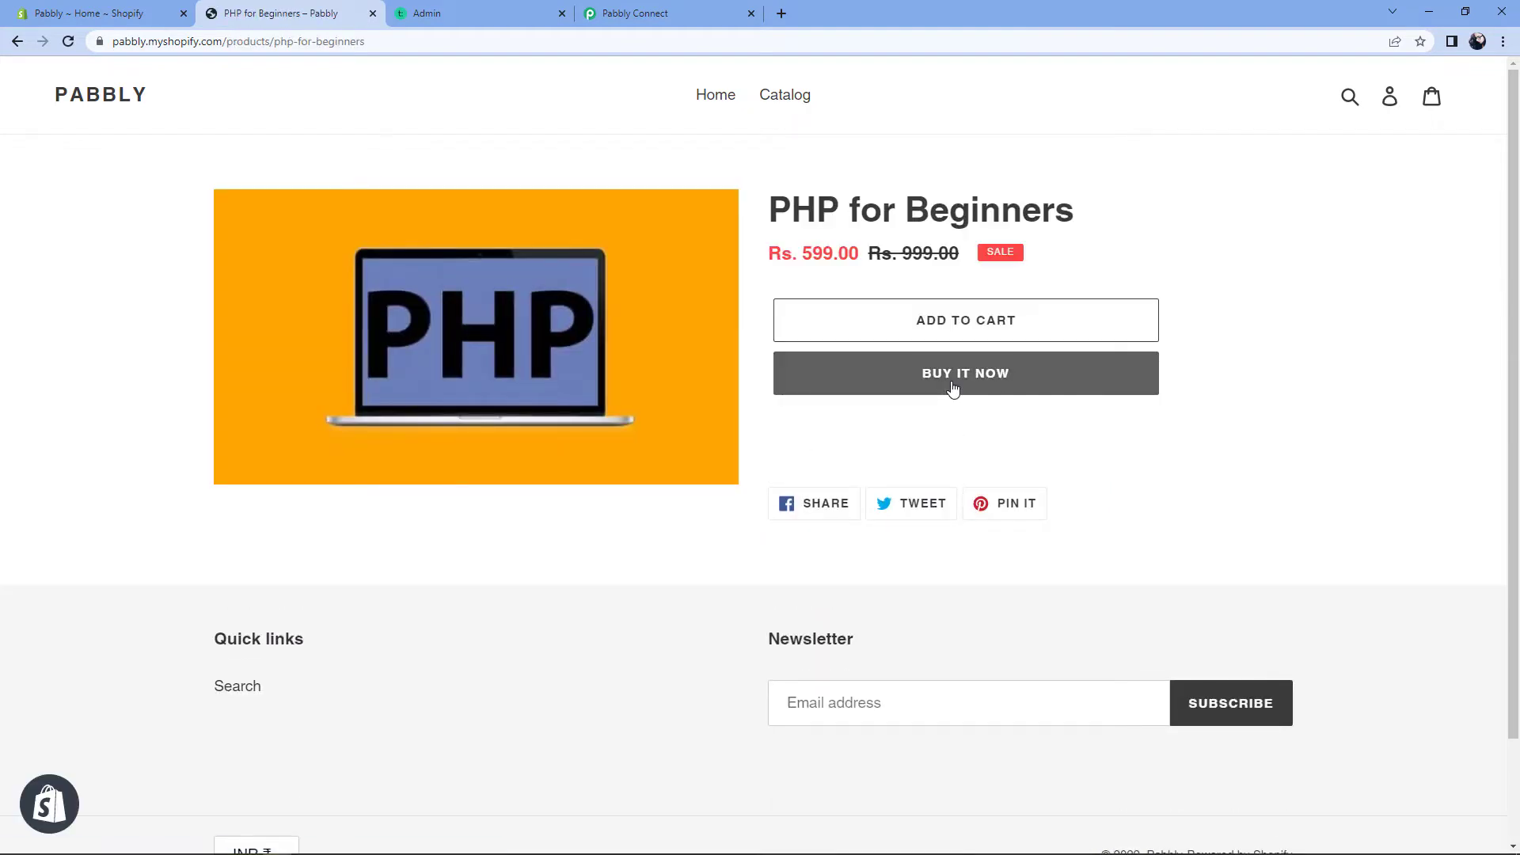
Step: Buy PHP for Beginners now and continue past the prefilled contact and billing details to payment
click(950, 390)
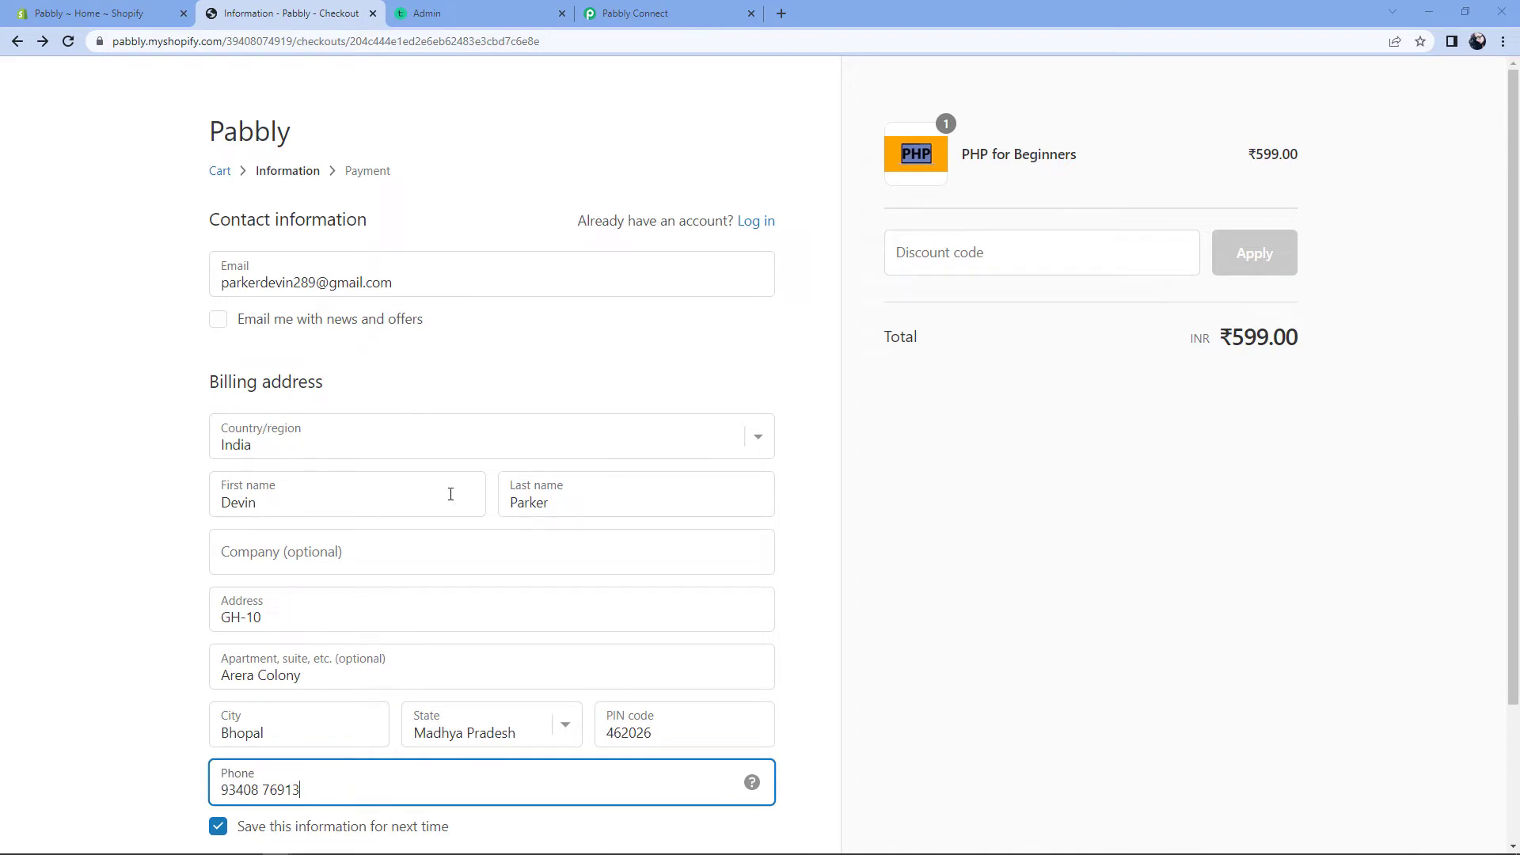
triple_click(444, 283)
scroll(167, 376, down, 2)
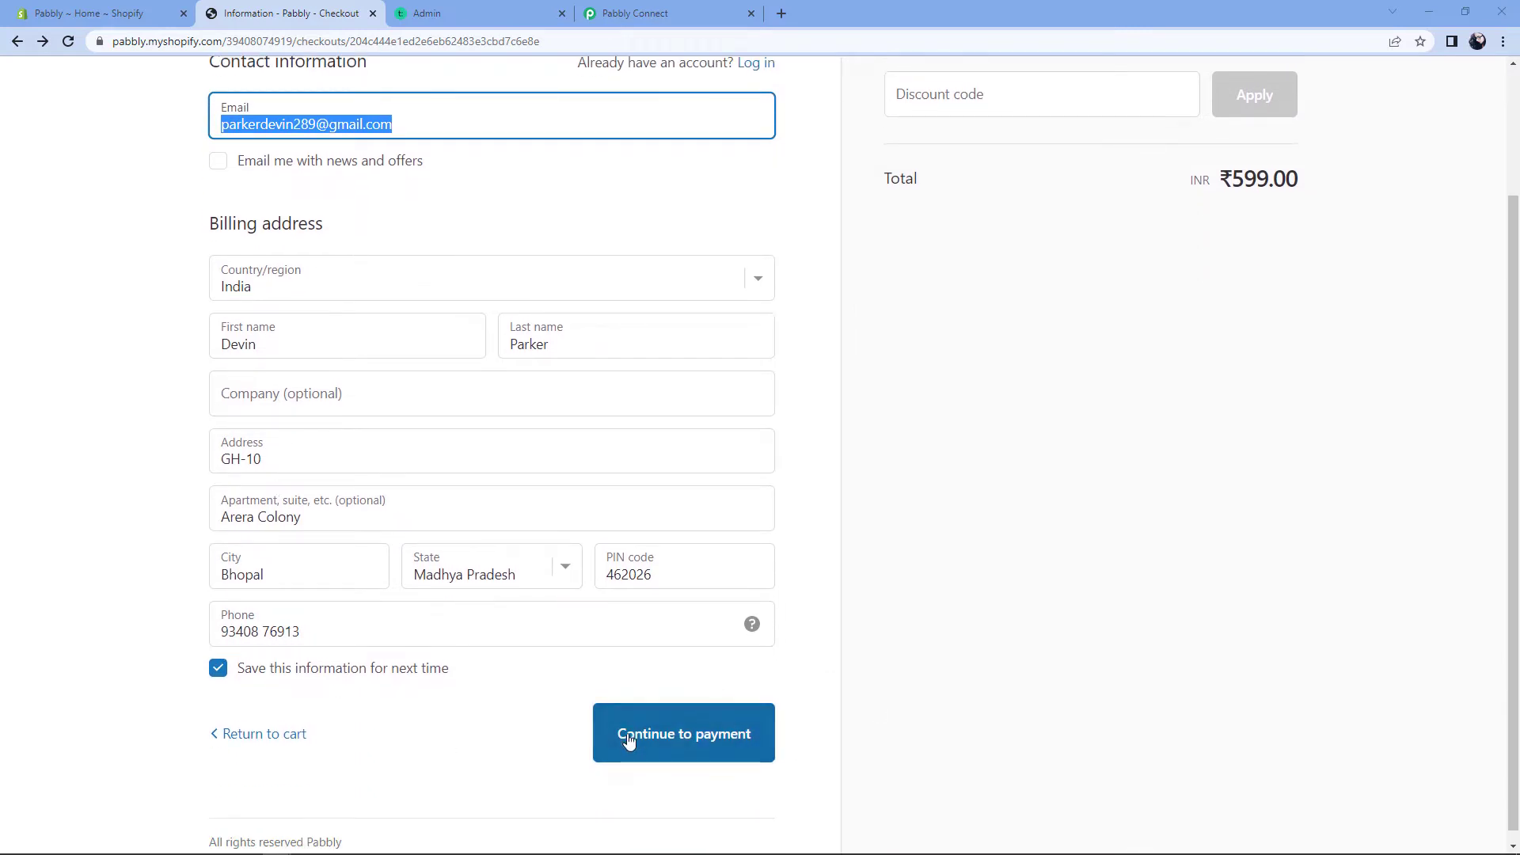
click(701, 733)
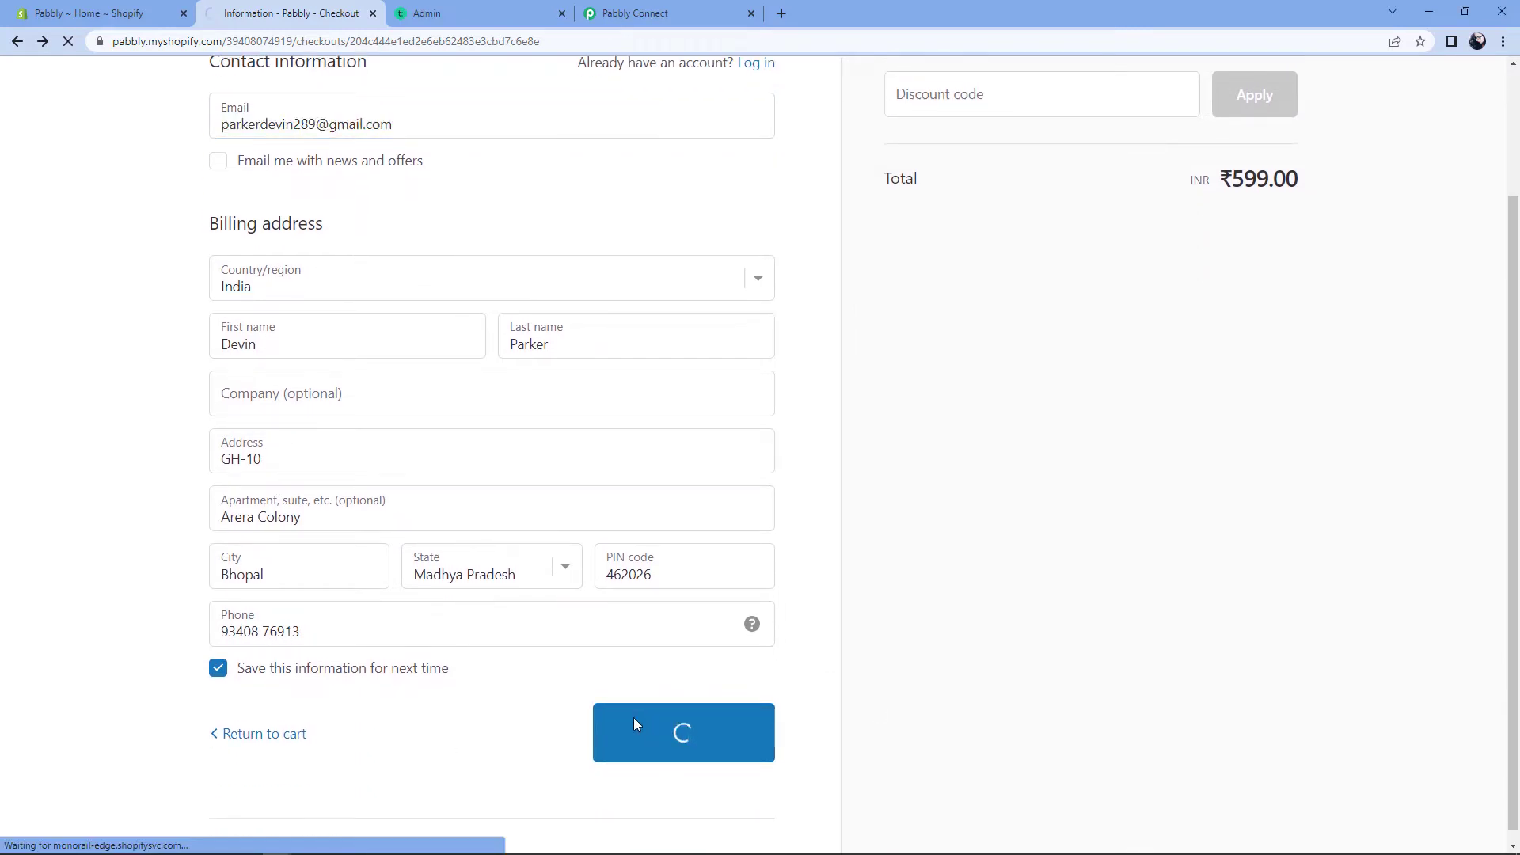
click(505, 547)
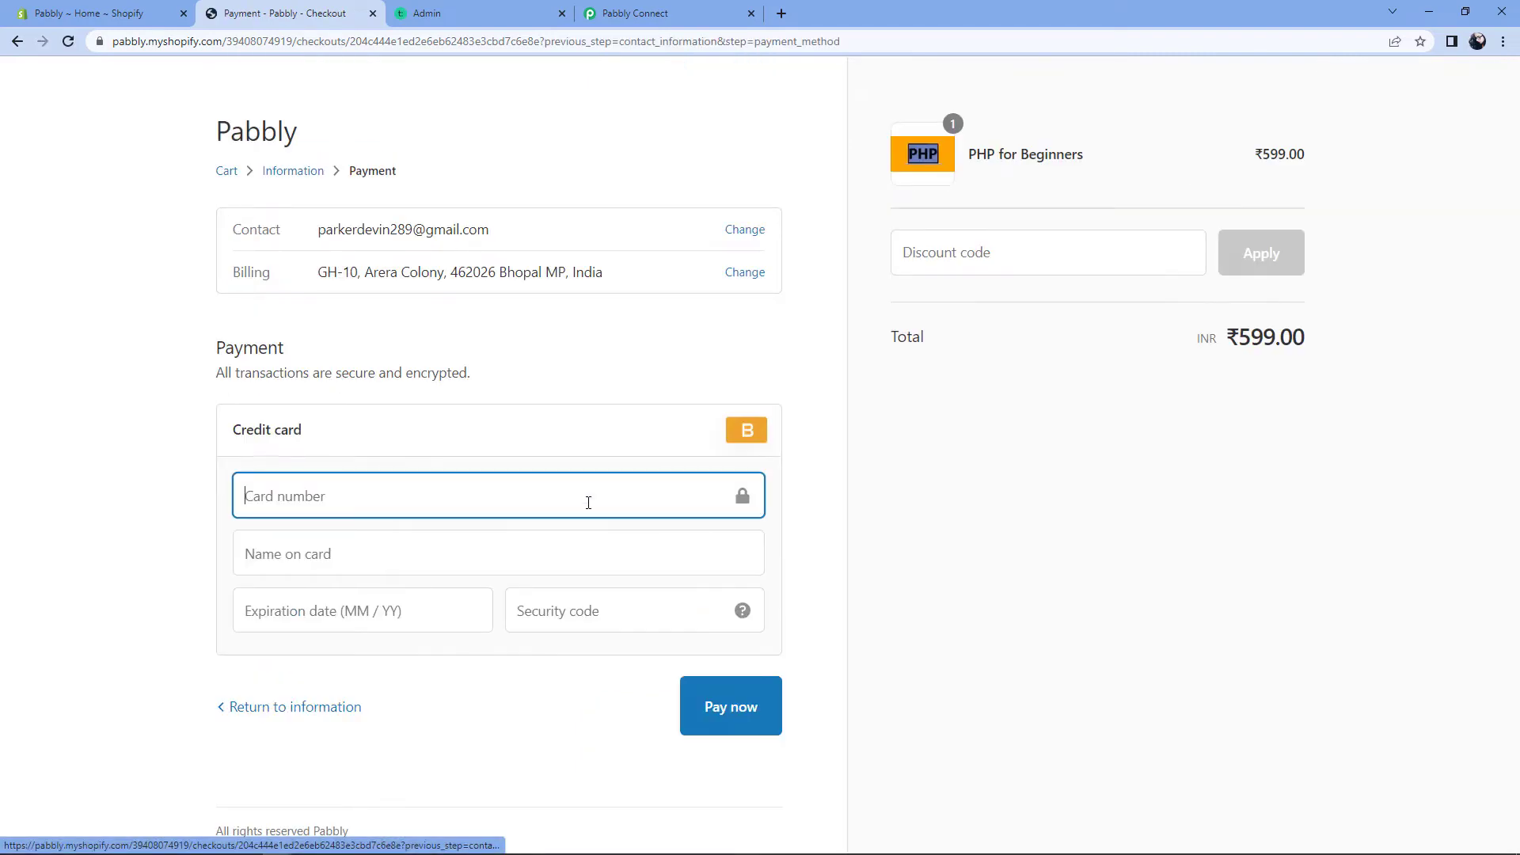
Step: Pay with test card number 1, name Bogus Gateway, expiry 12/25, security code 123
text(1)
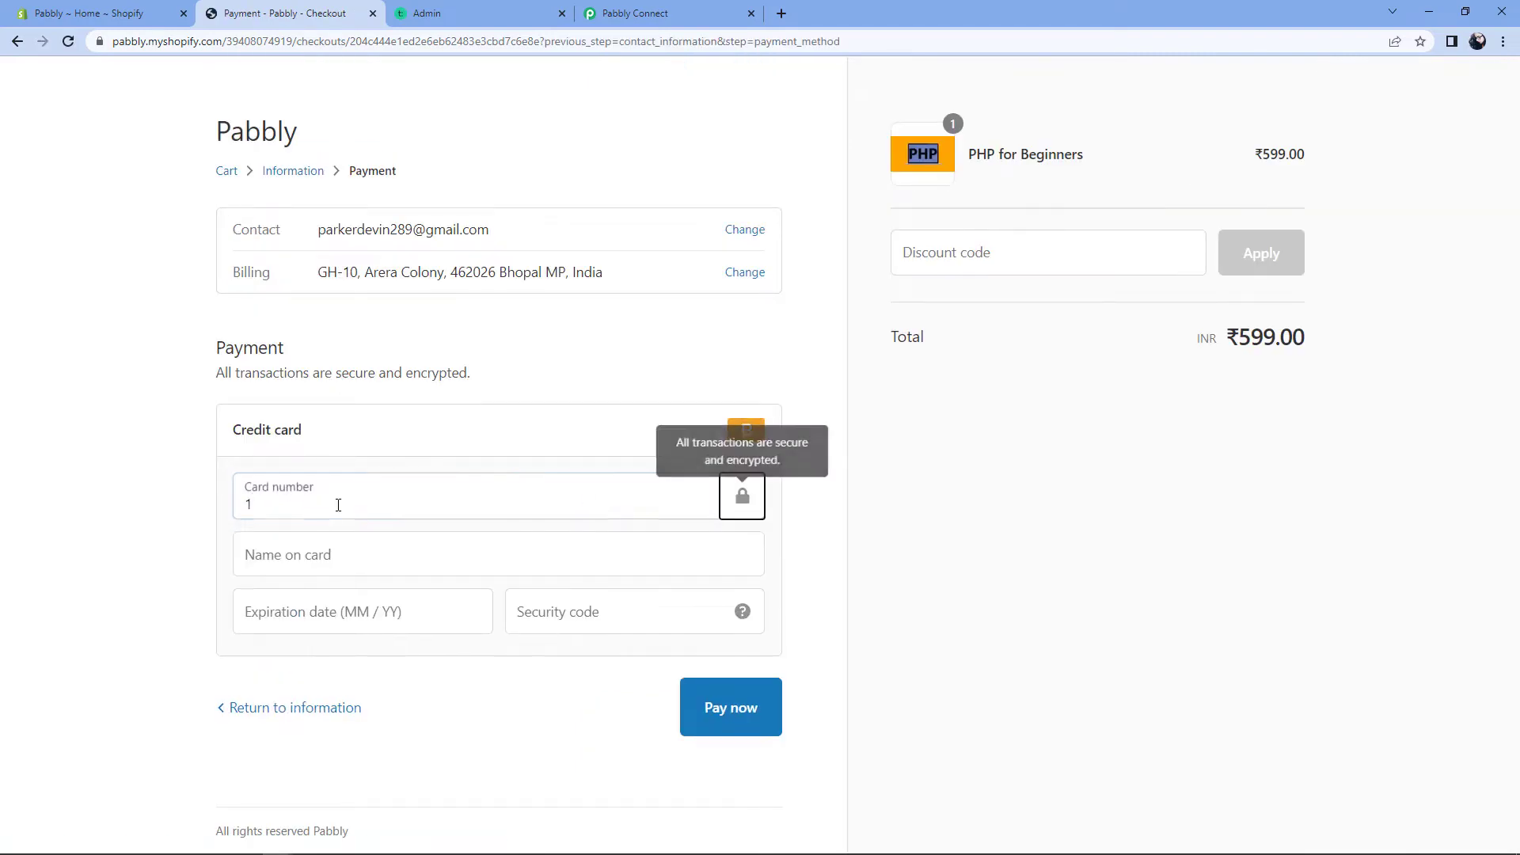
click(319, 552)
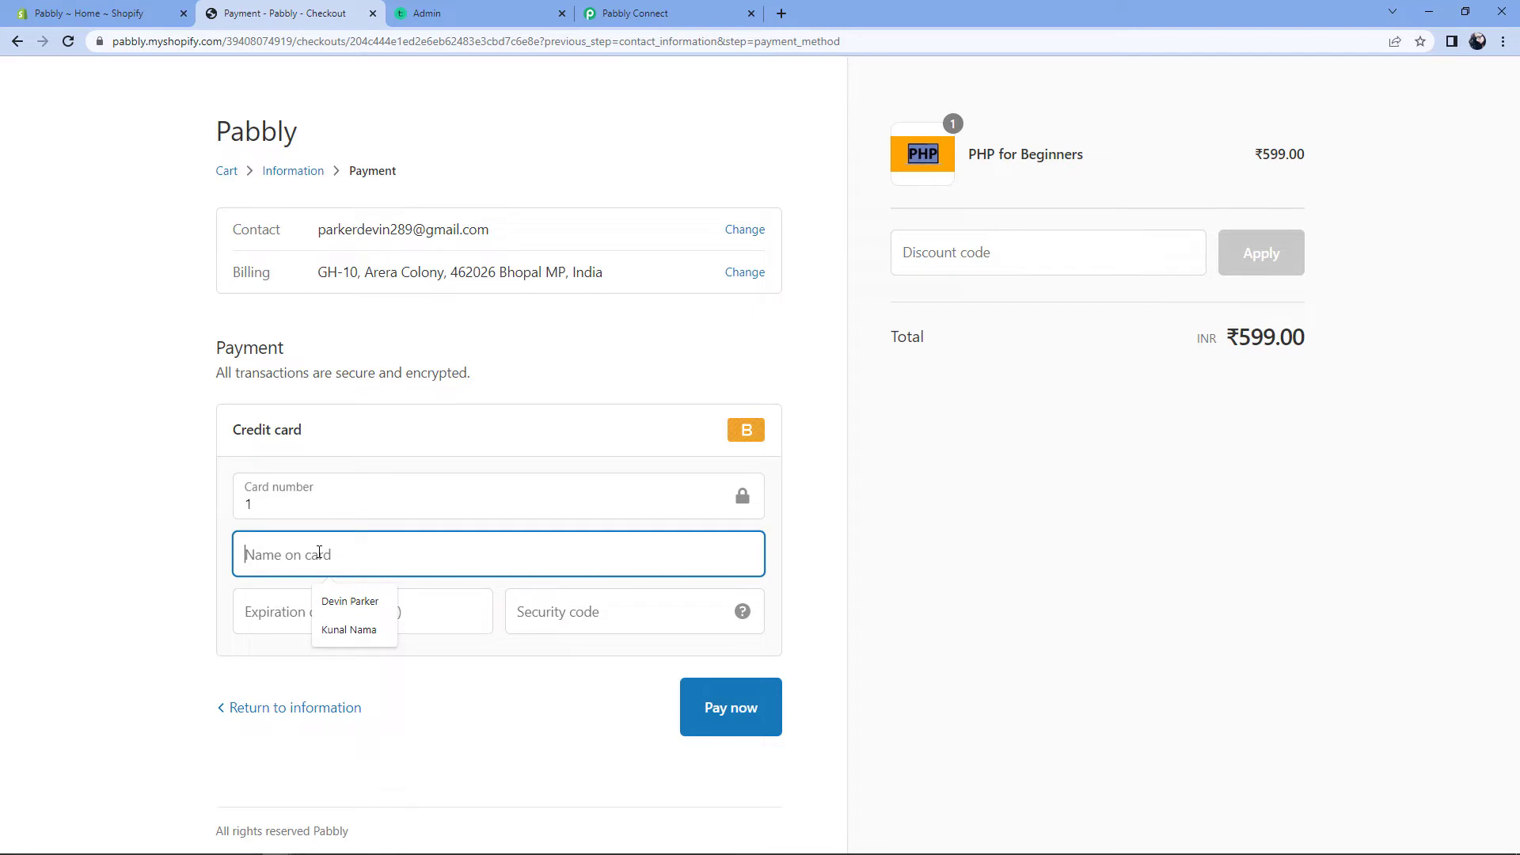
text(Bogus )
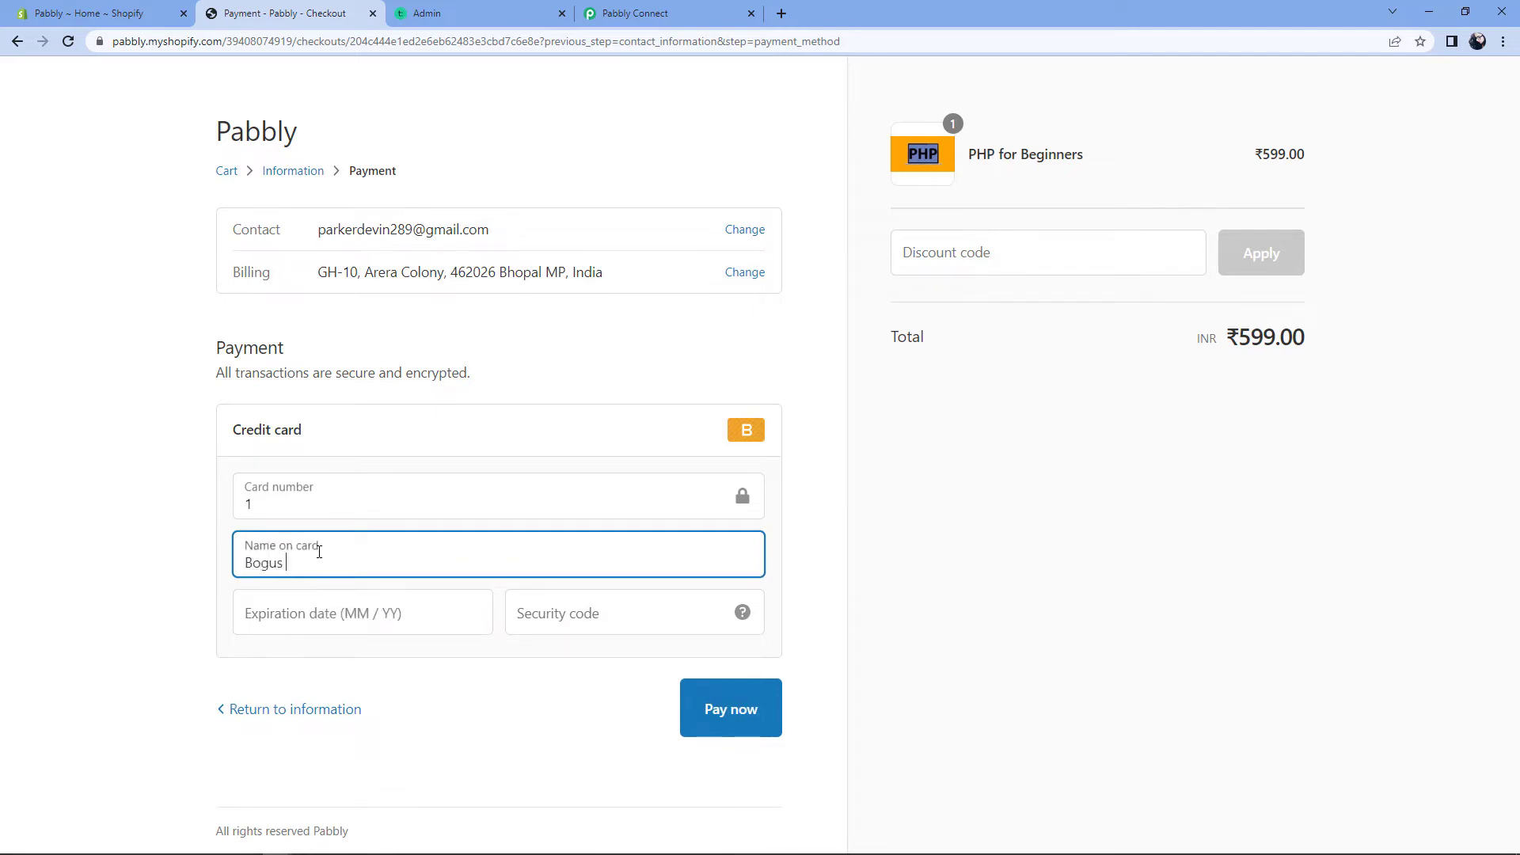
text(Gateway)
key(Tab)
text(1225)
key(Tab)
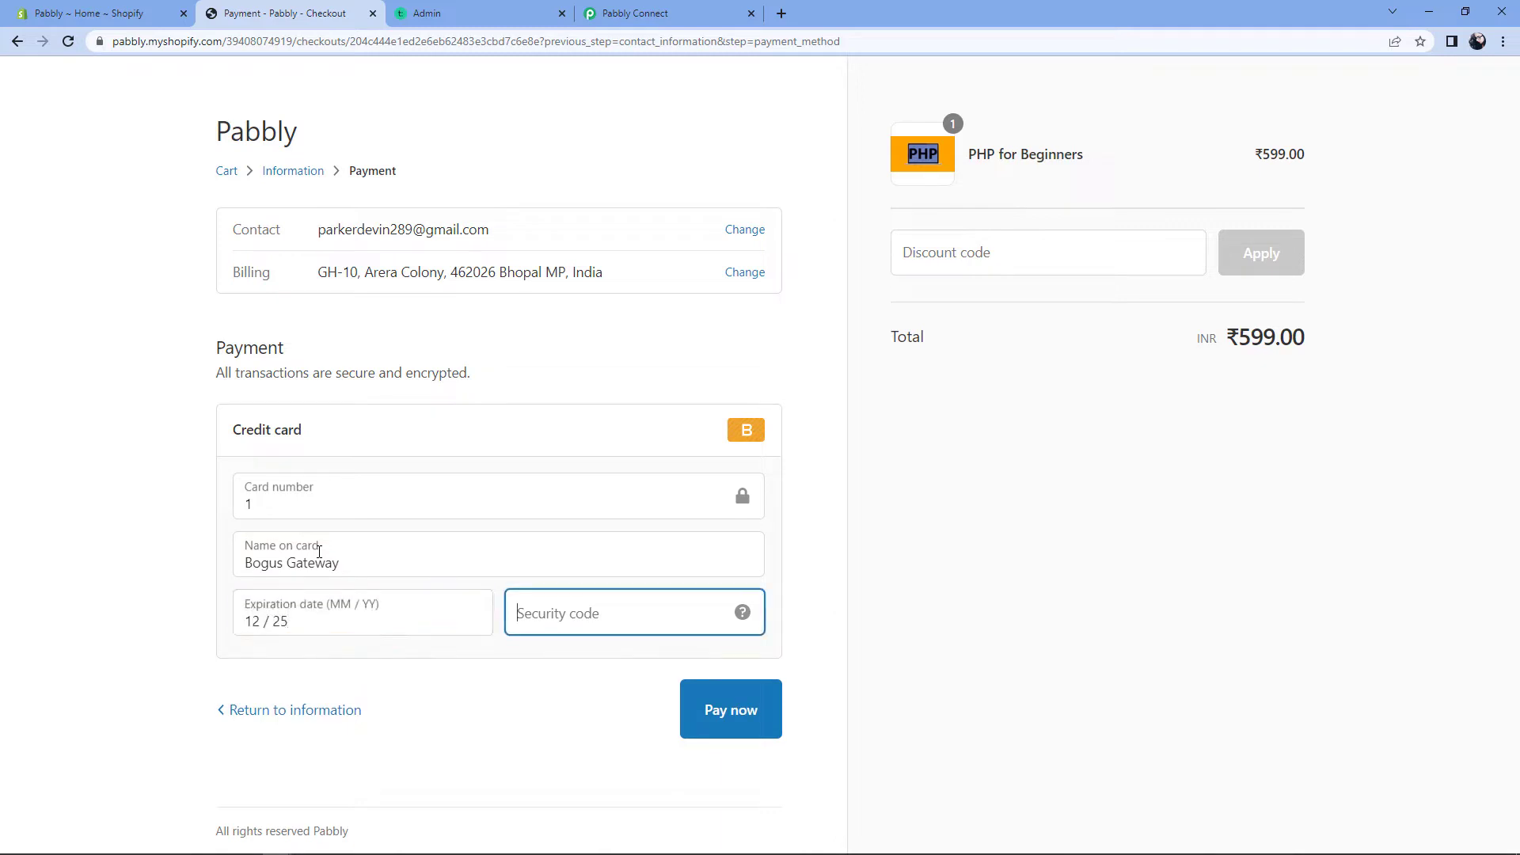
text(123)
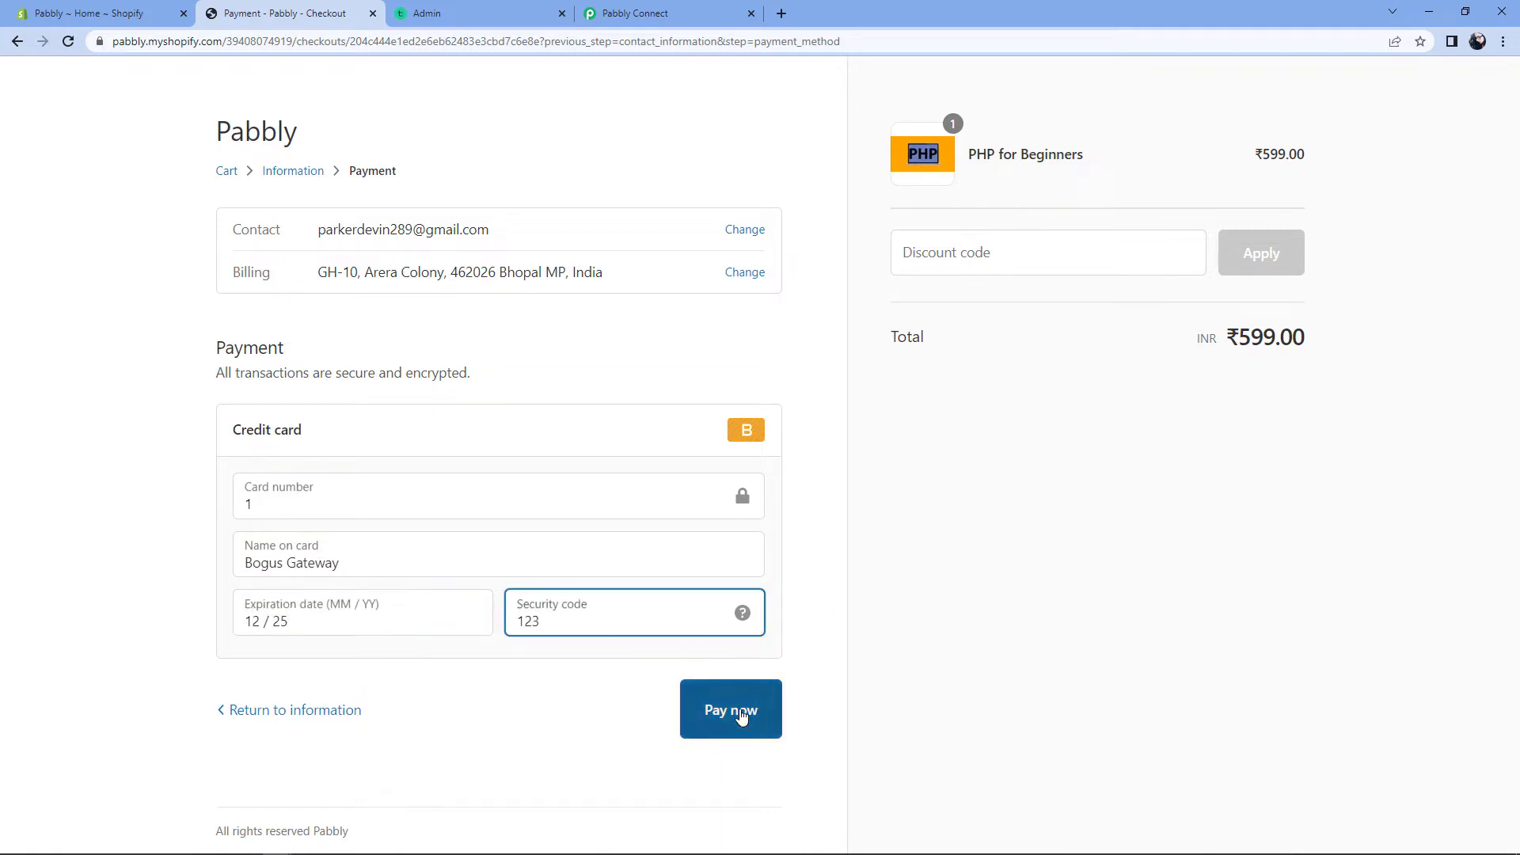
click(740, 712)
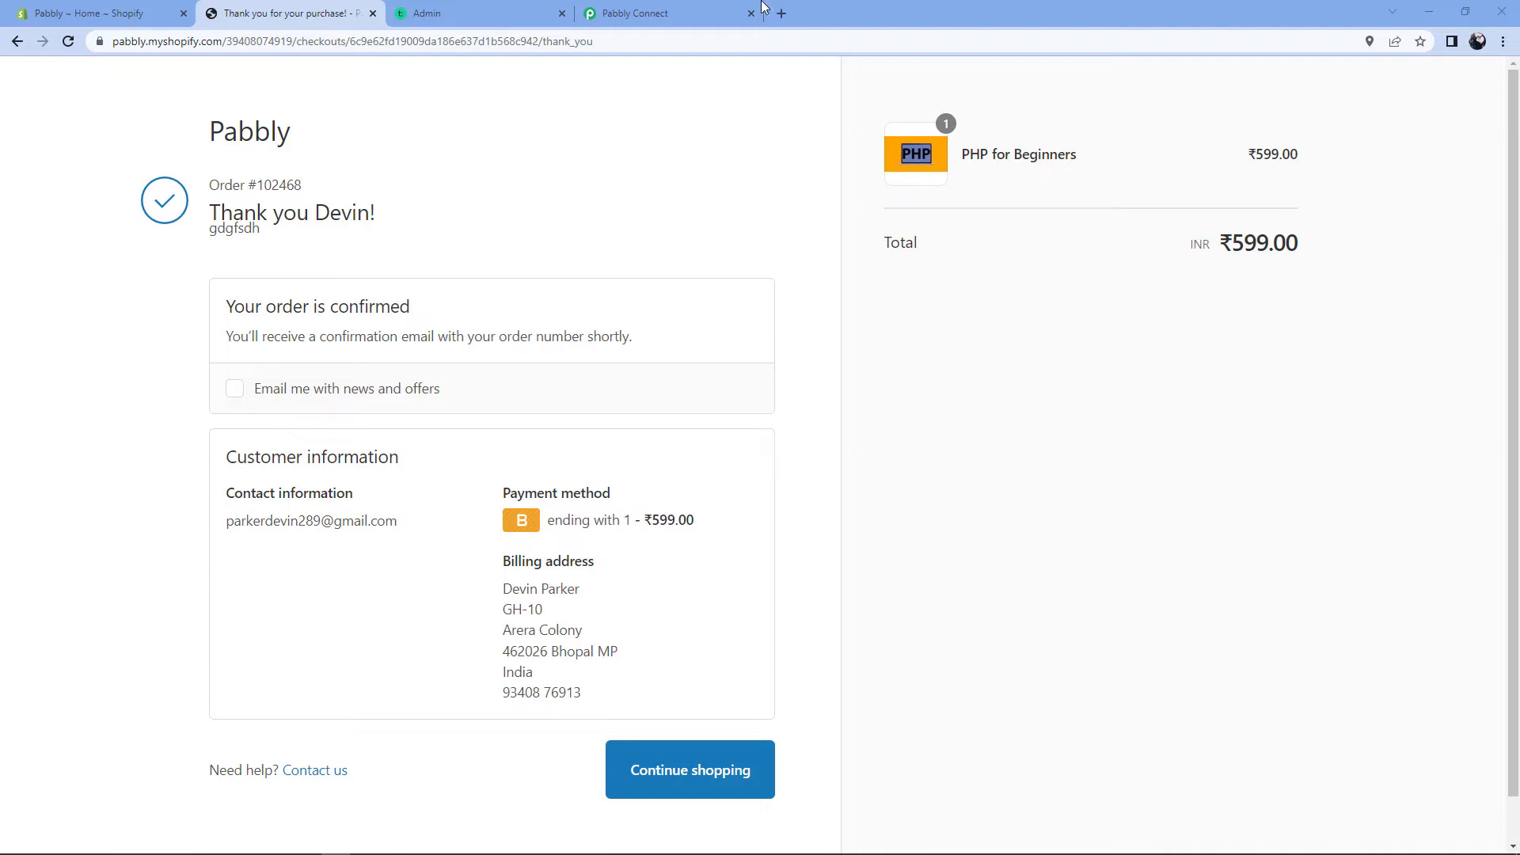
Step: Inspect the captured order response, highlighting the customer email and the 599.00 amount
click(702, 8)
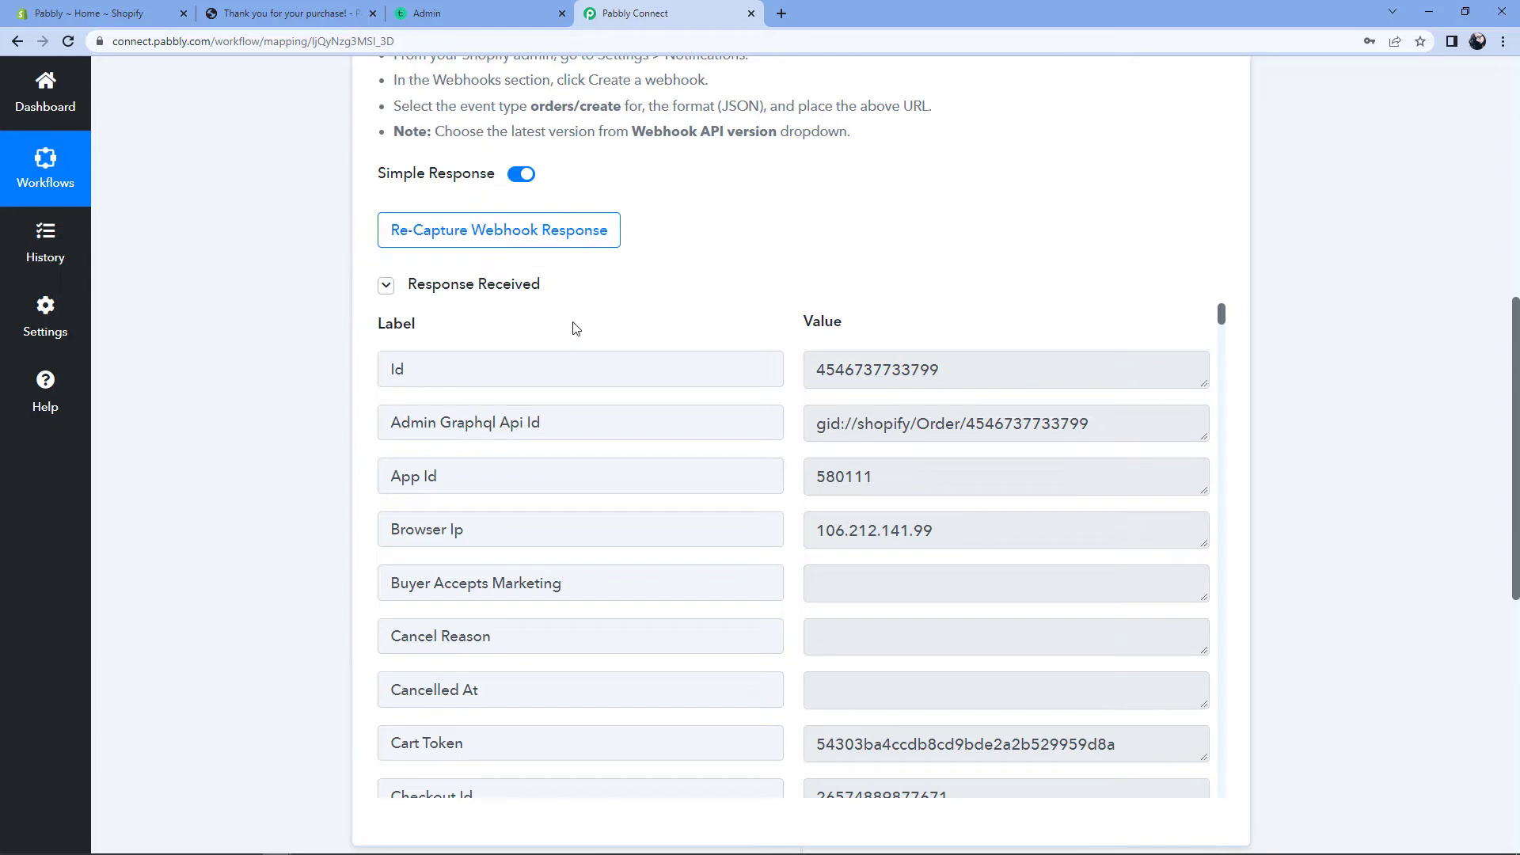
scroll(764, 396, down, 1)
scroll(764, 396, down, 8)
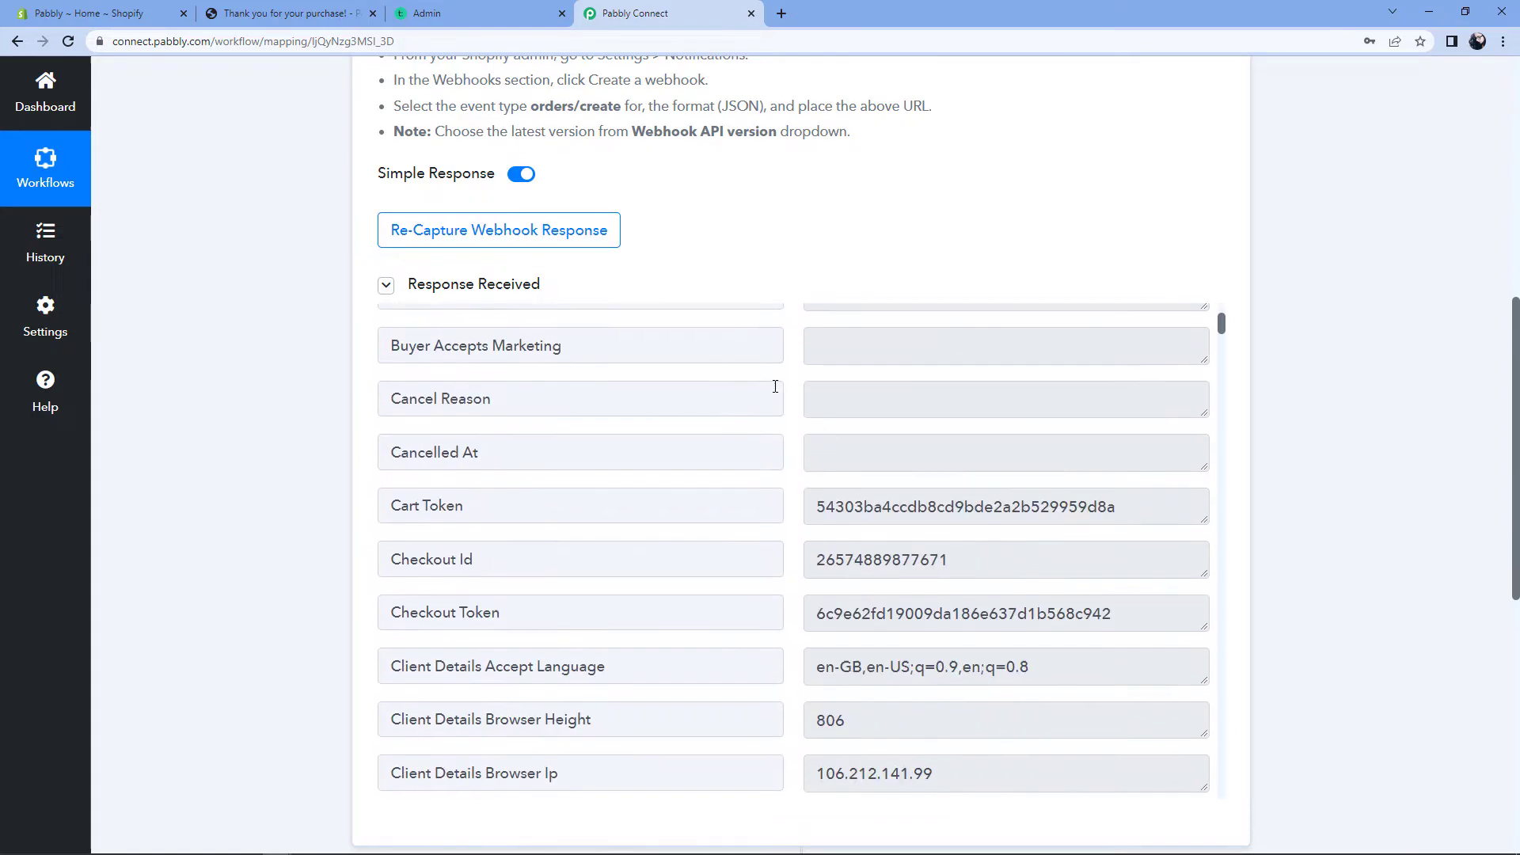
scroll(788, 414, down, 3)
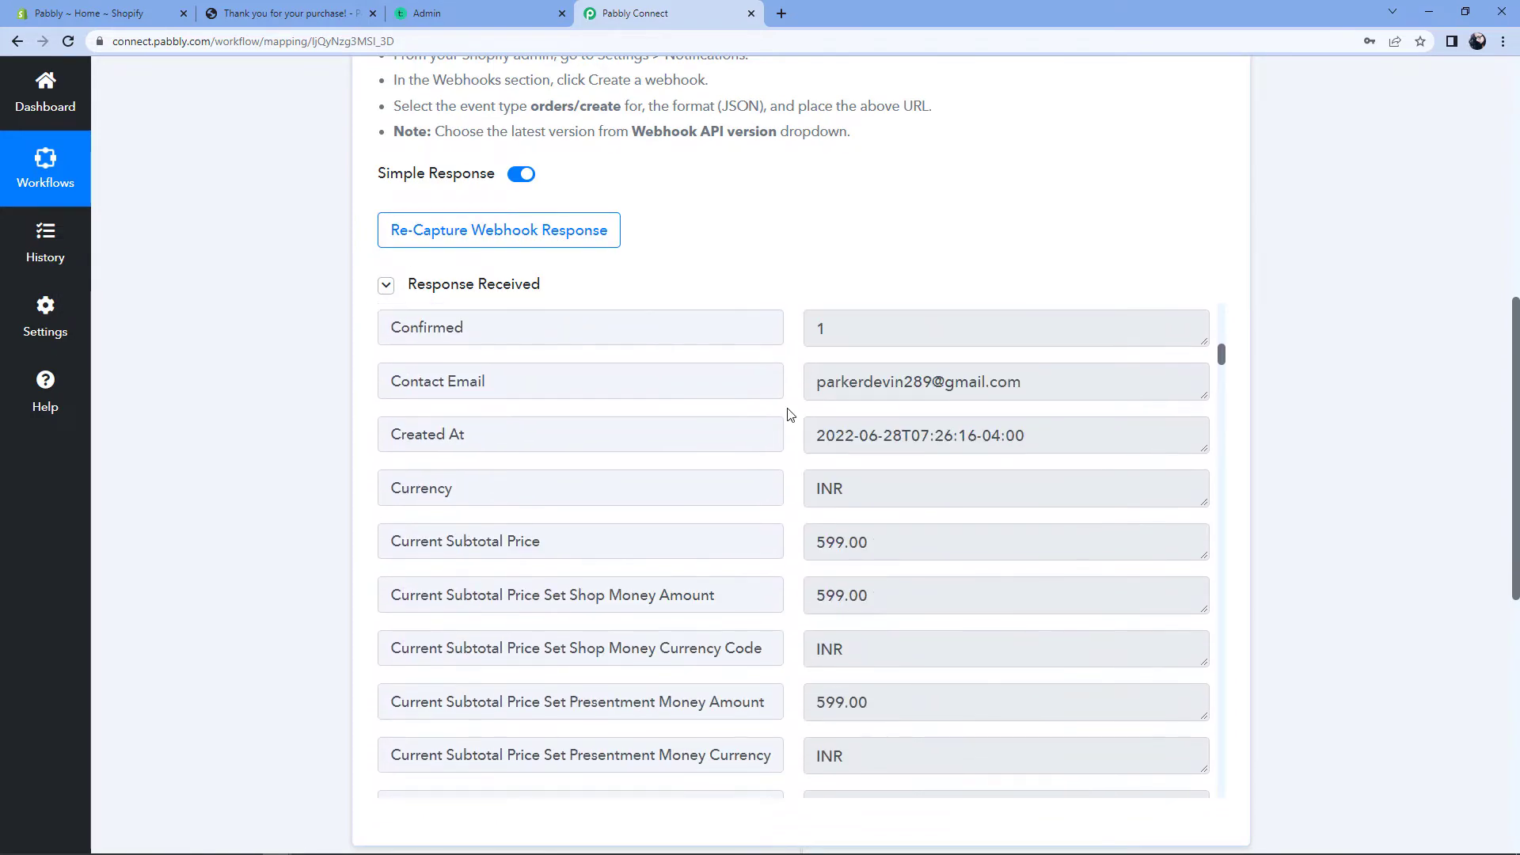
click(781, 382)
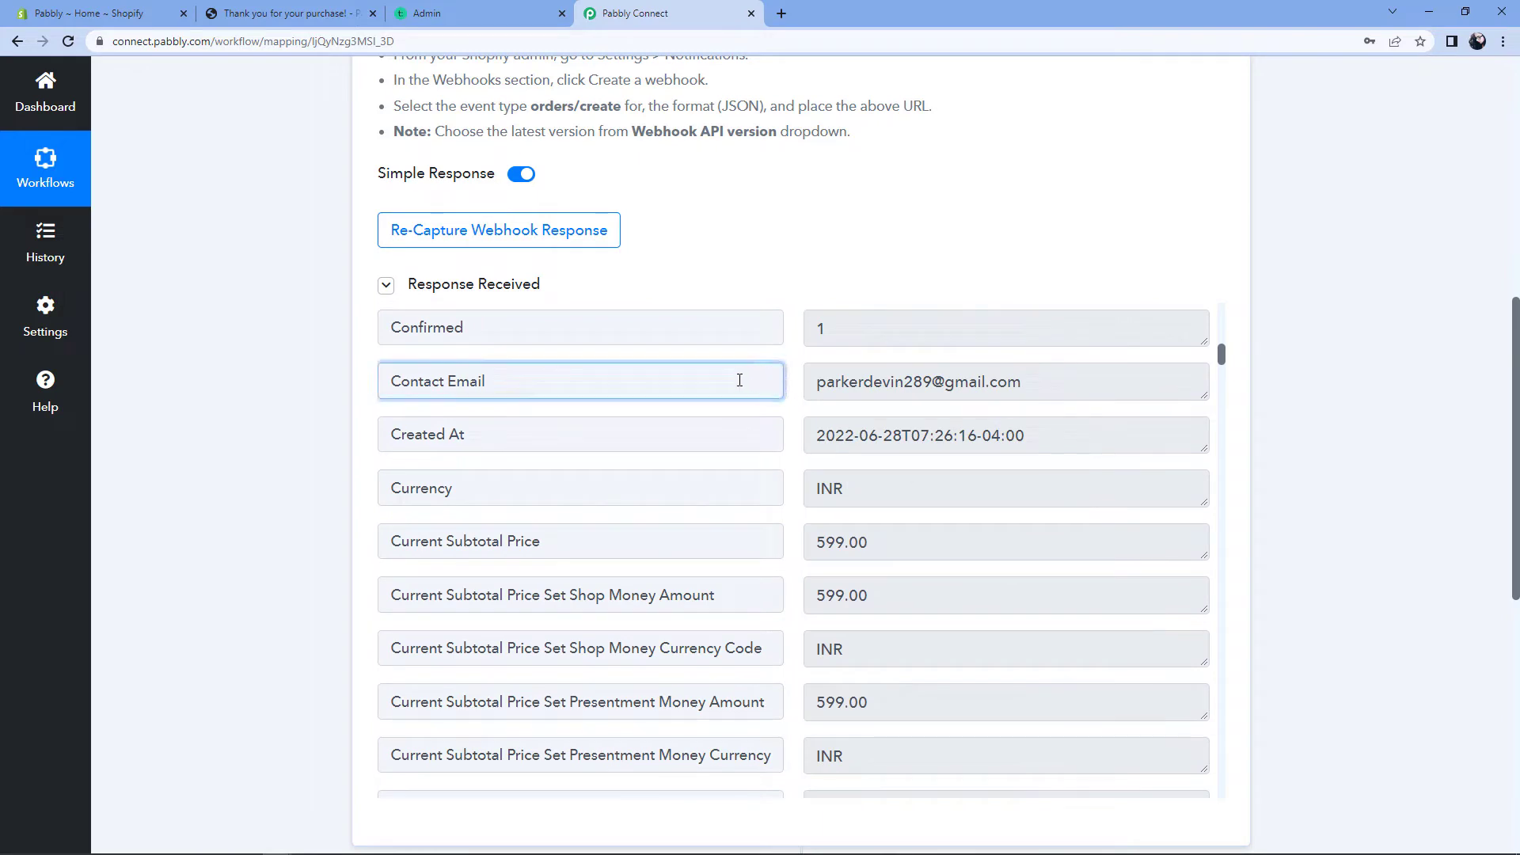
click(796, 363)
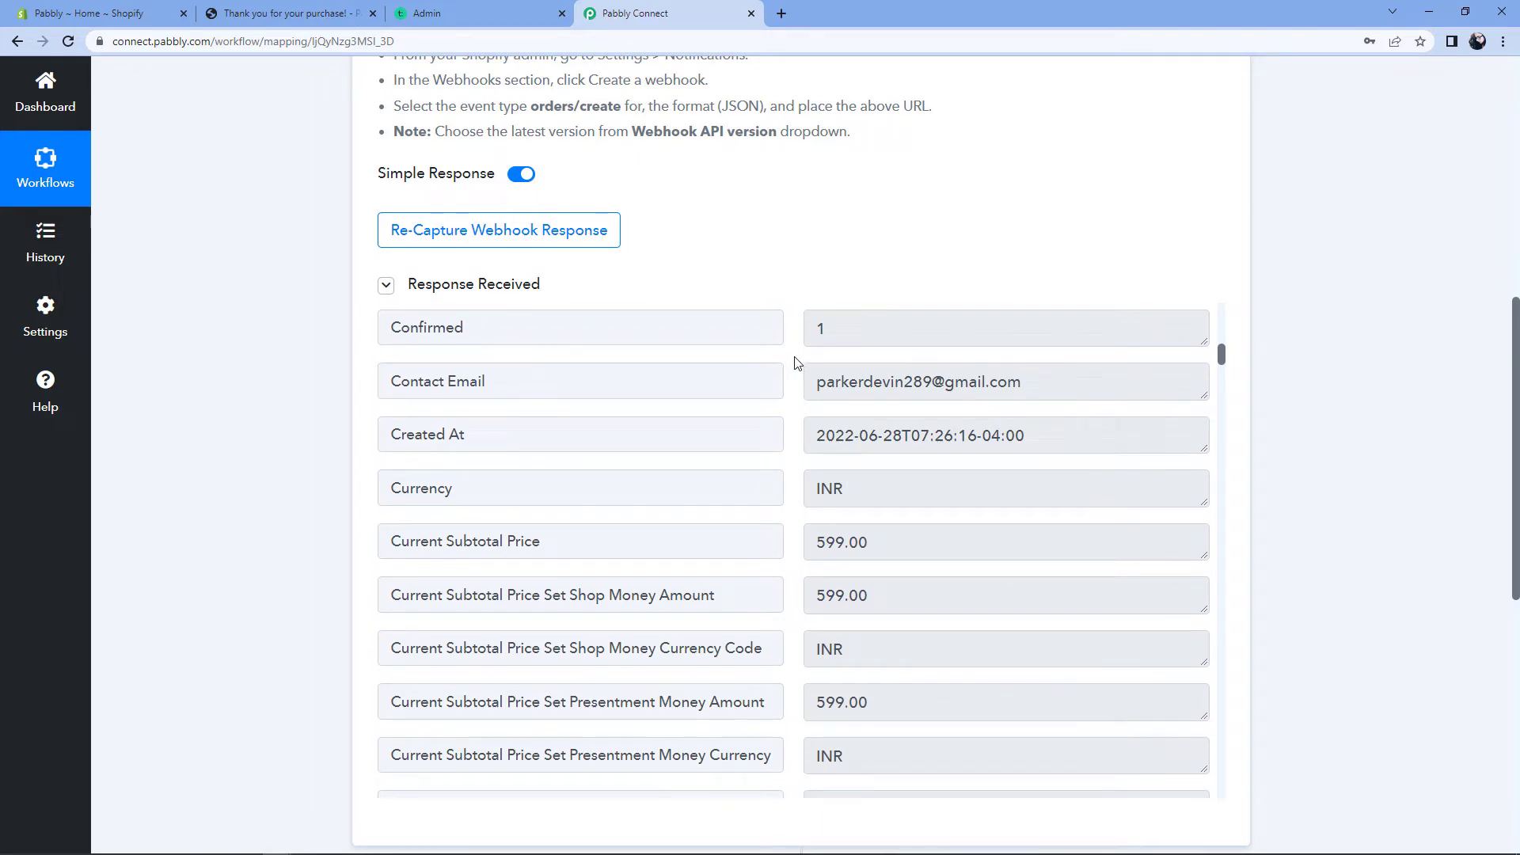
click(740, 368)
click(1065, 388)
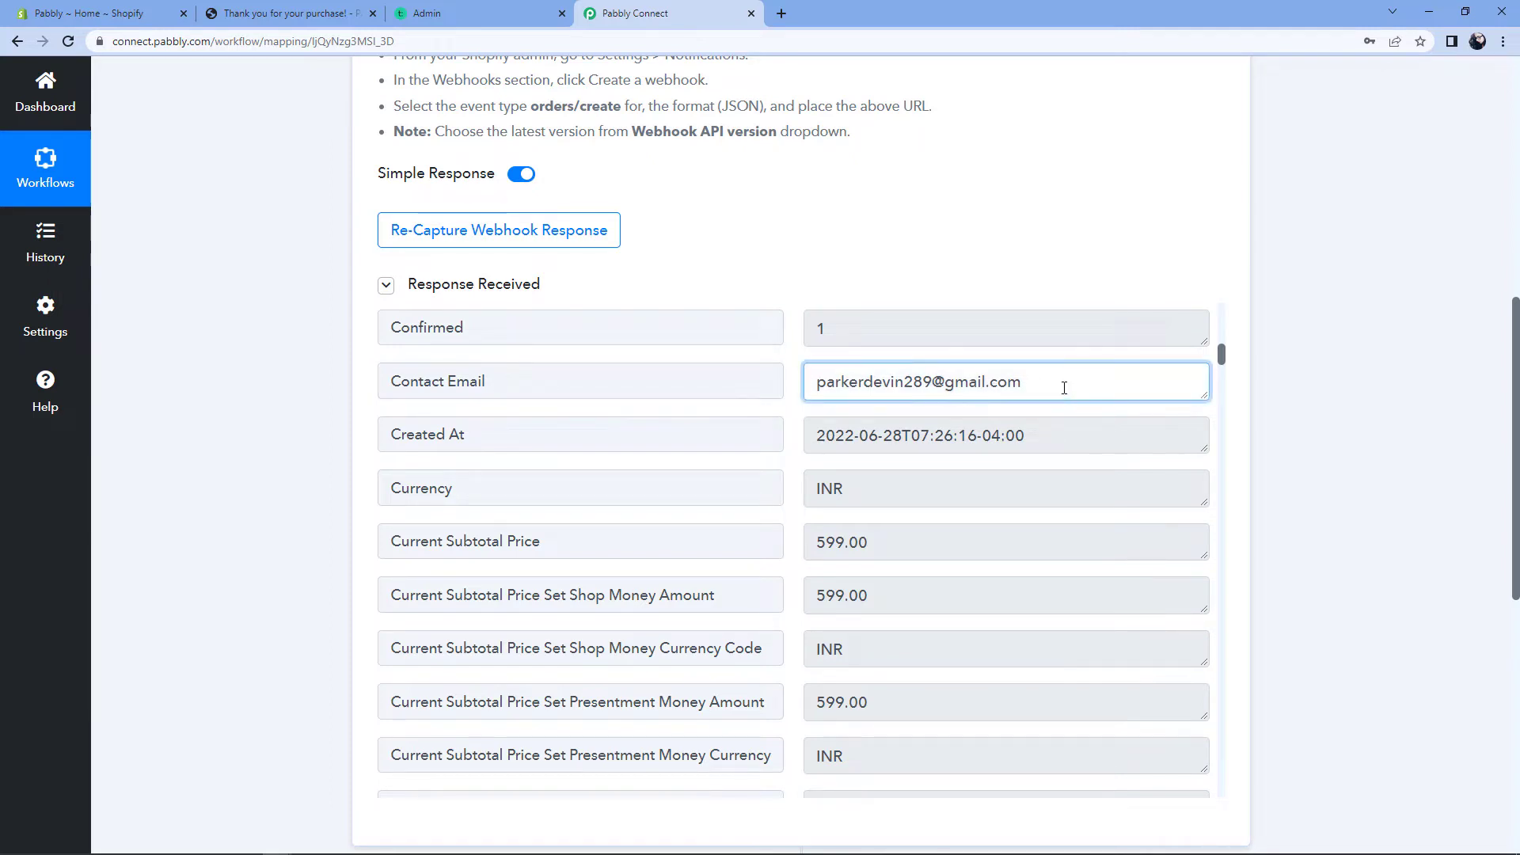
drag(1064, 388, 775, 387)
click(798, 387)
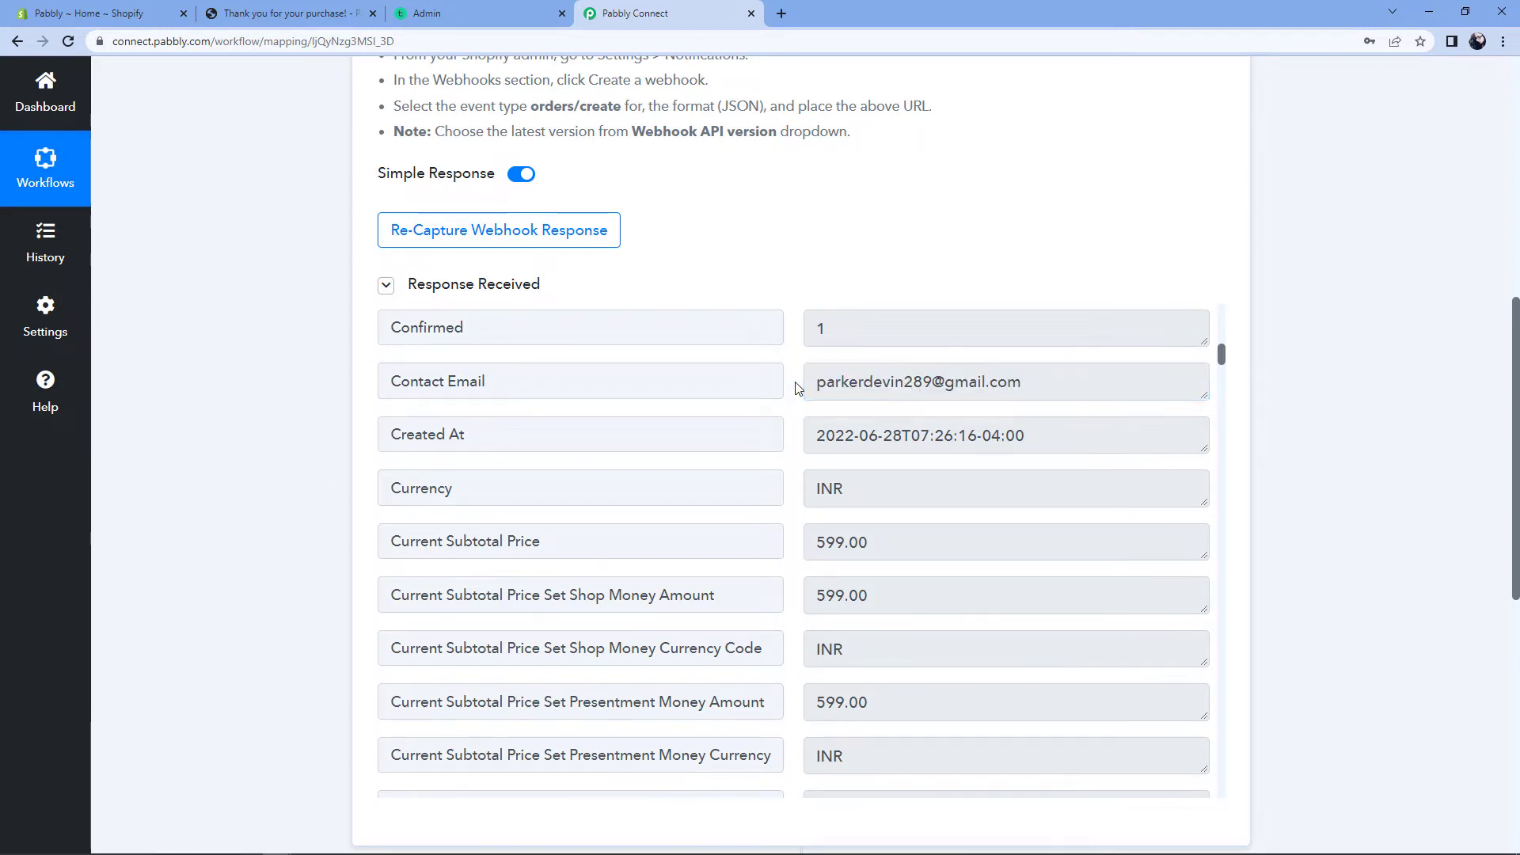
scroll(797, 387, down, 3)
click(881, 362)
drag(881, 361, 782, 357)
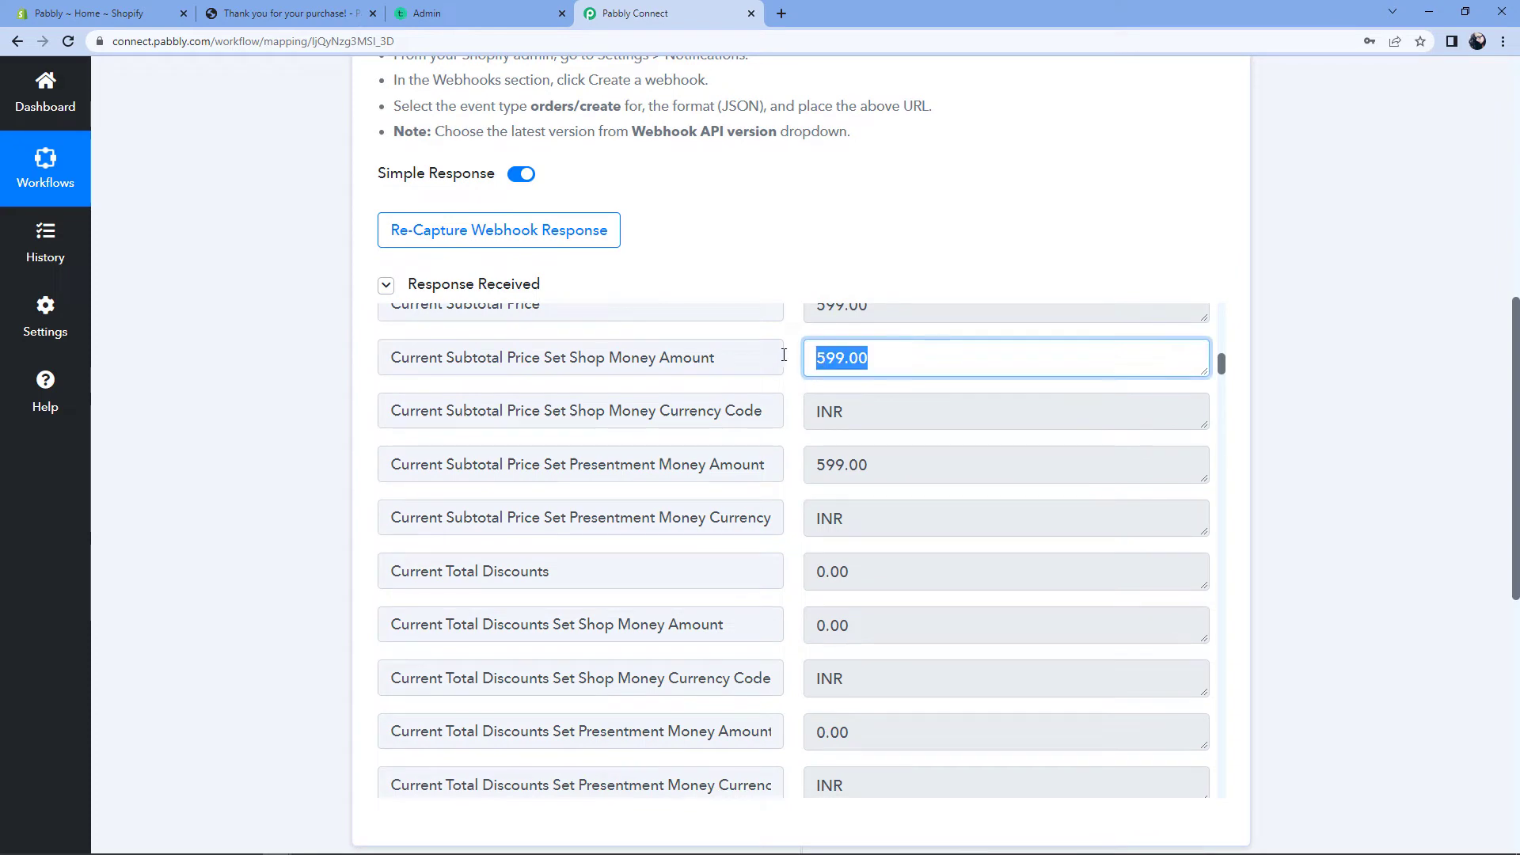
Step: Review further response fields, highlighting the billing first and last name values
scroll(796, 360, down, 10)
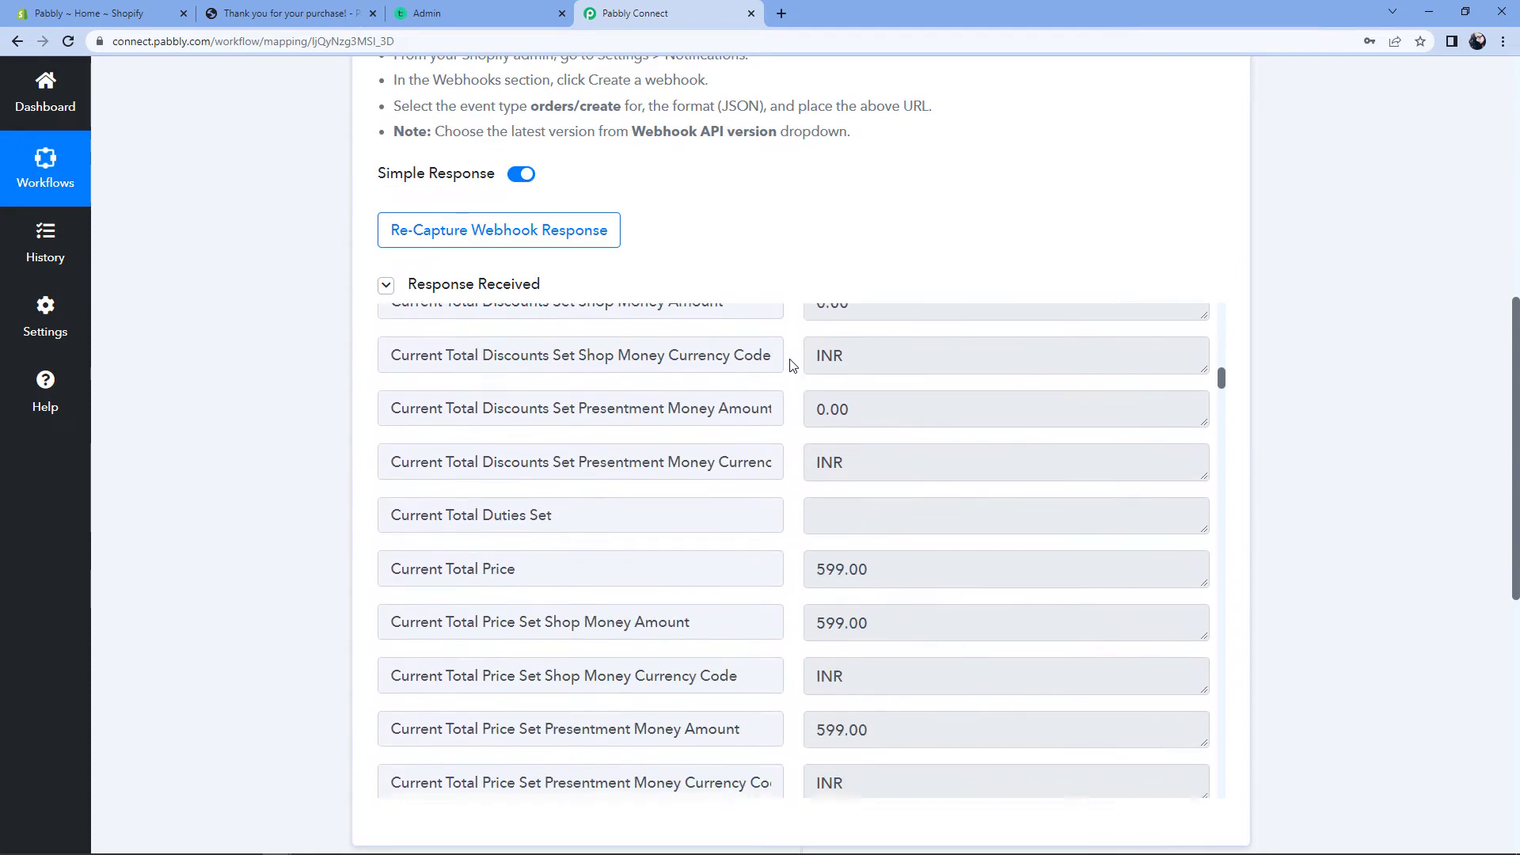
scroll(792, 364, down, 9)
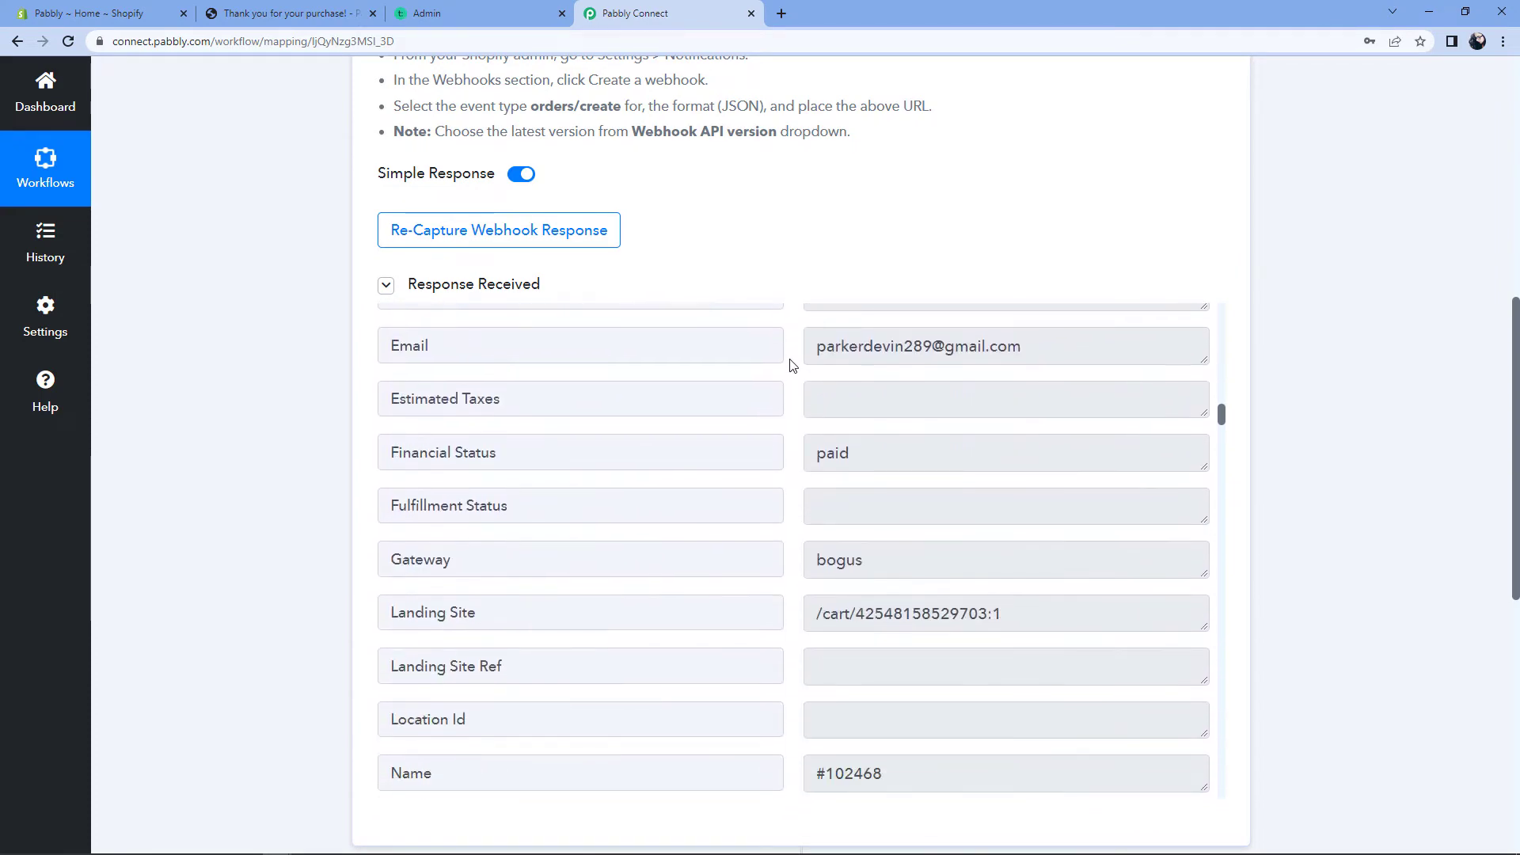
scroll(791, 366, down, 5)
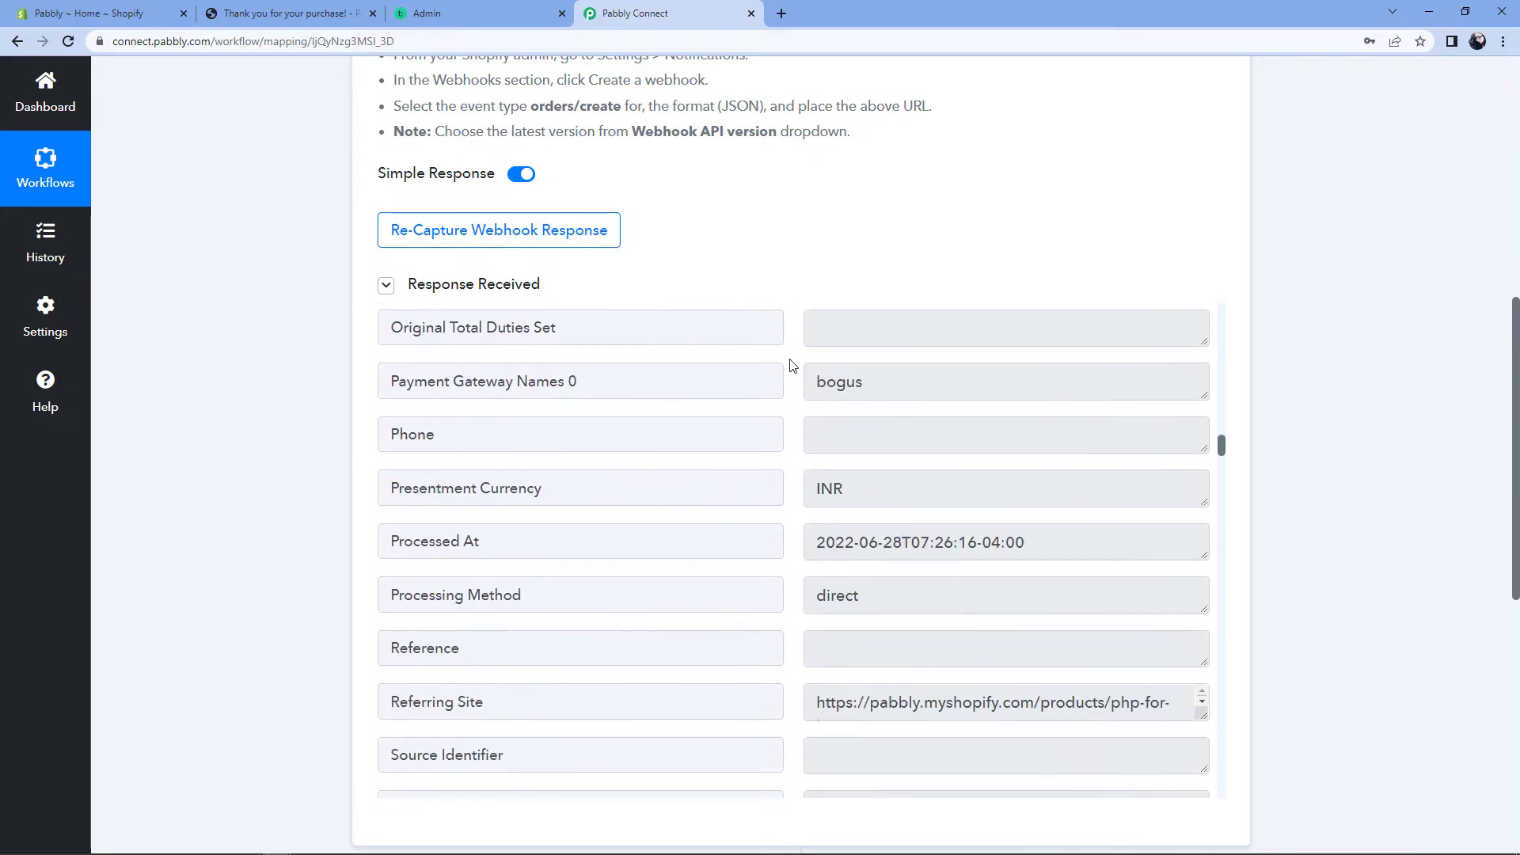
scroll(799, 440, down, 11)
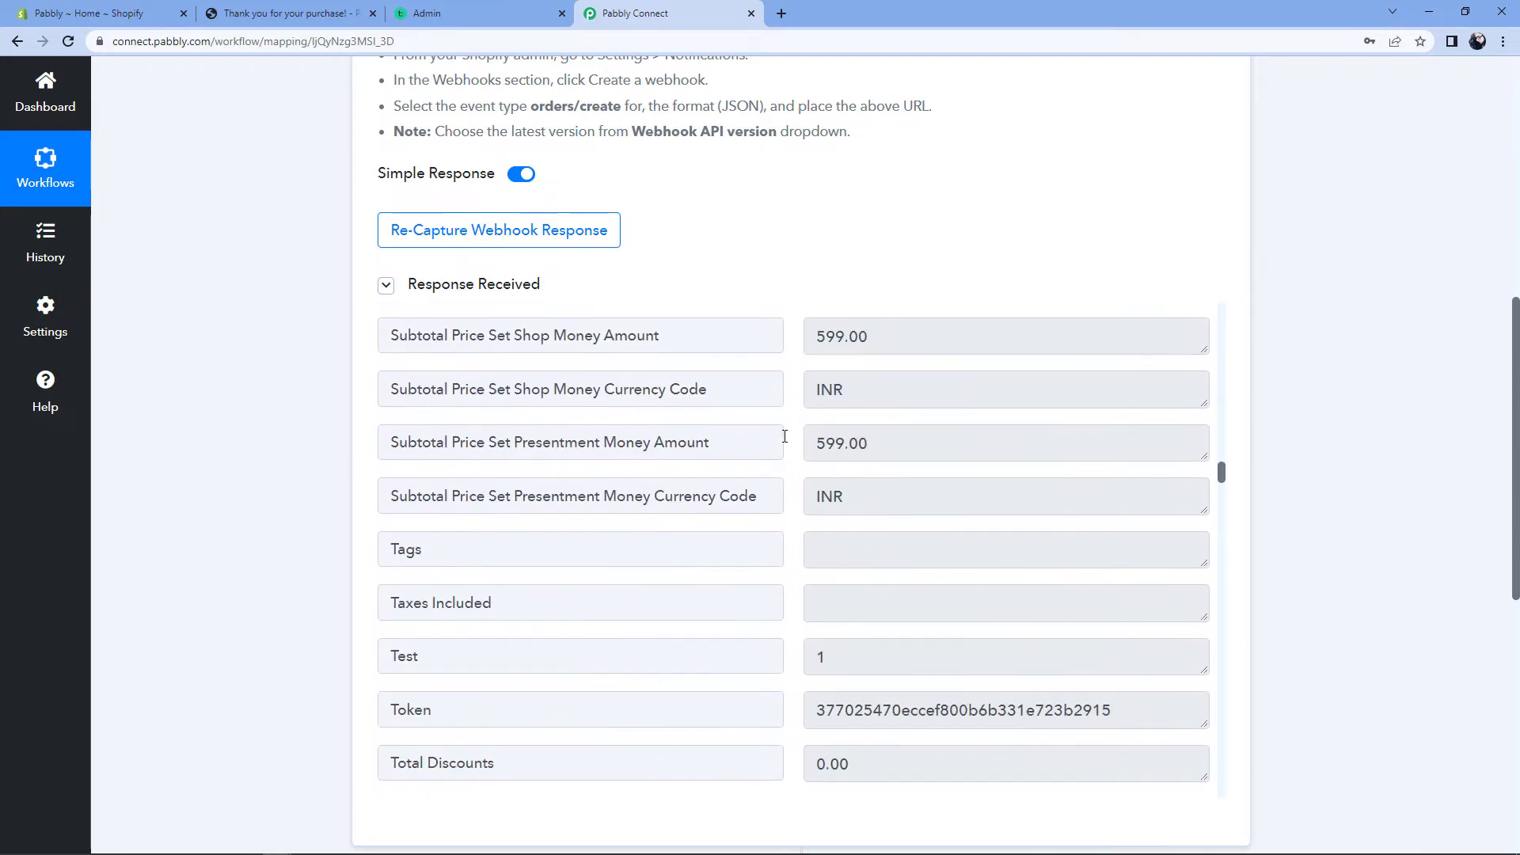
scroll(786, 442, down, 14)
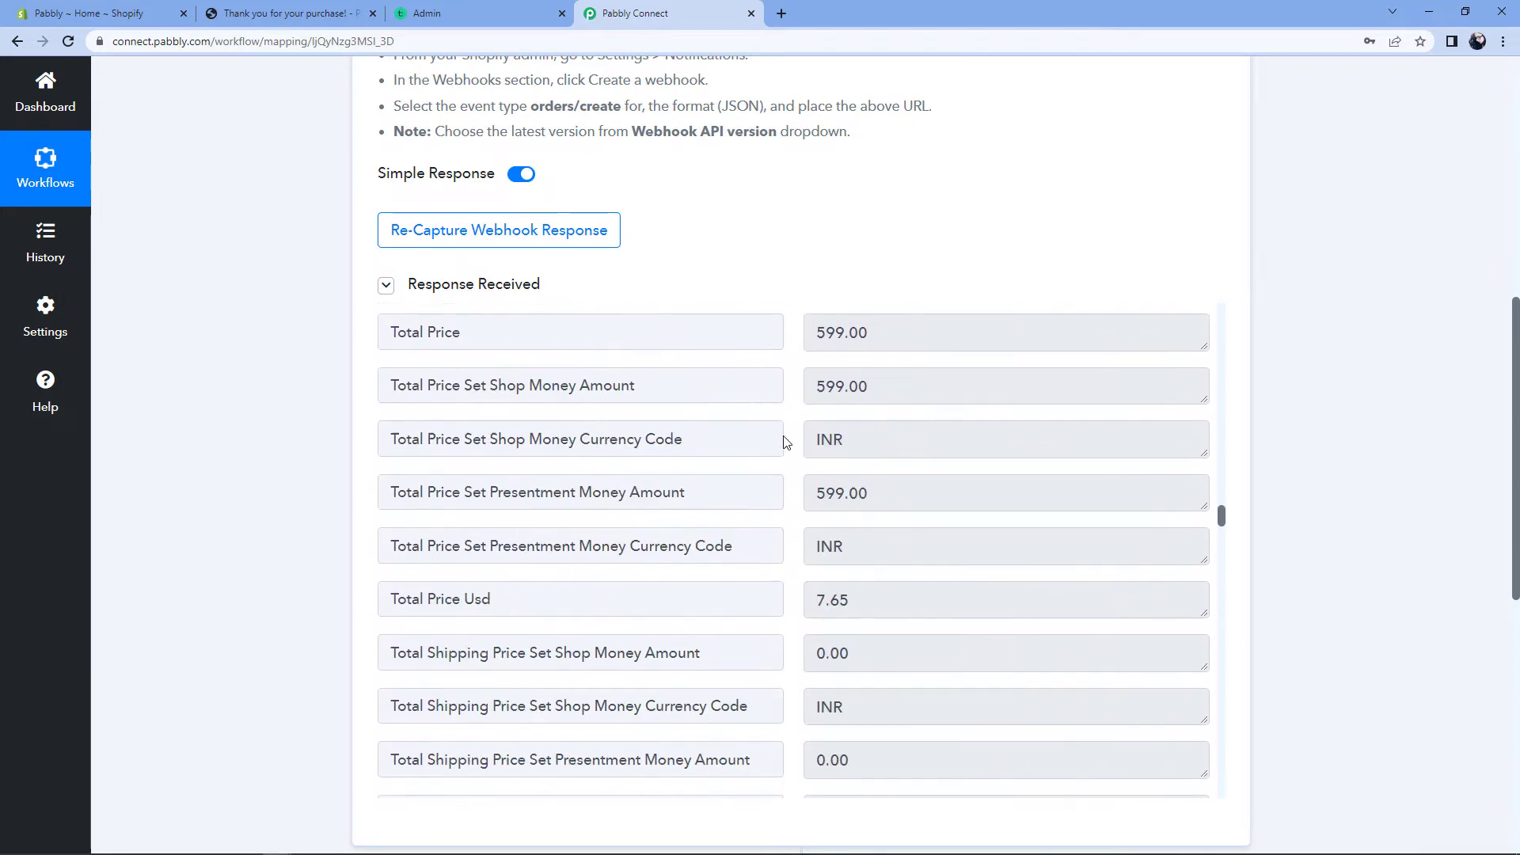
scroll(786, 442, down, 8)
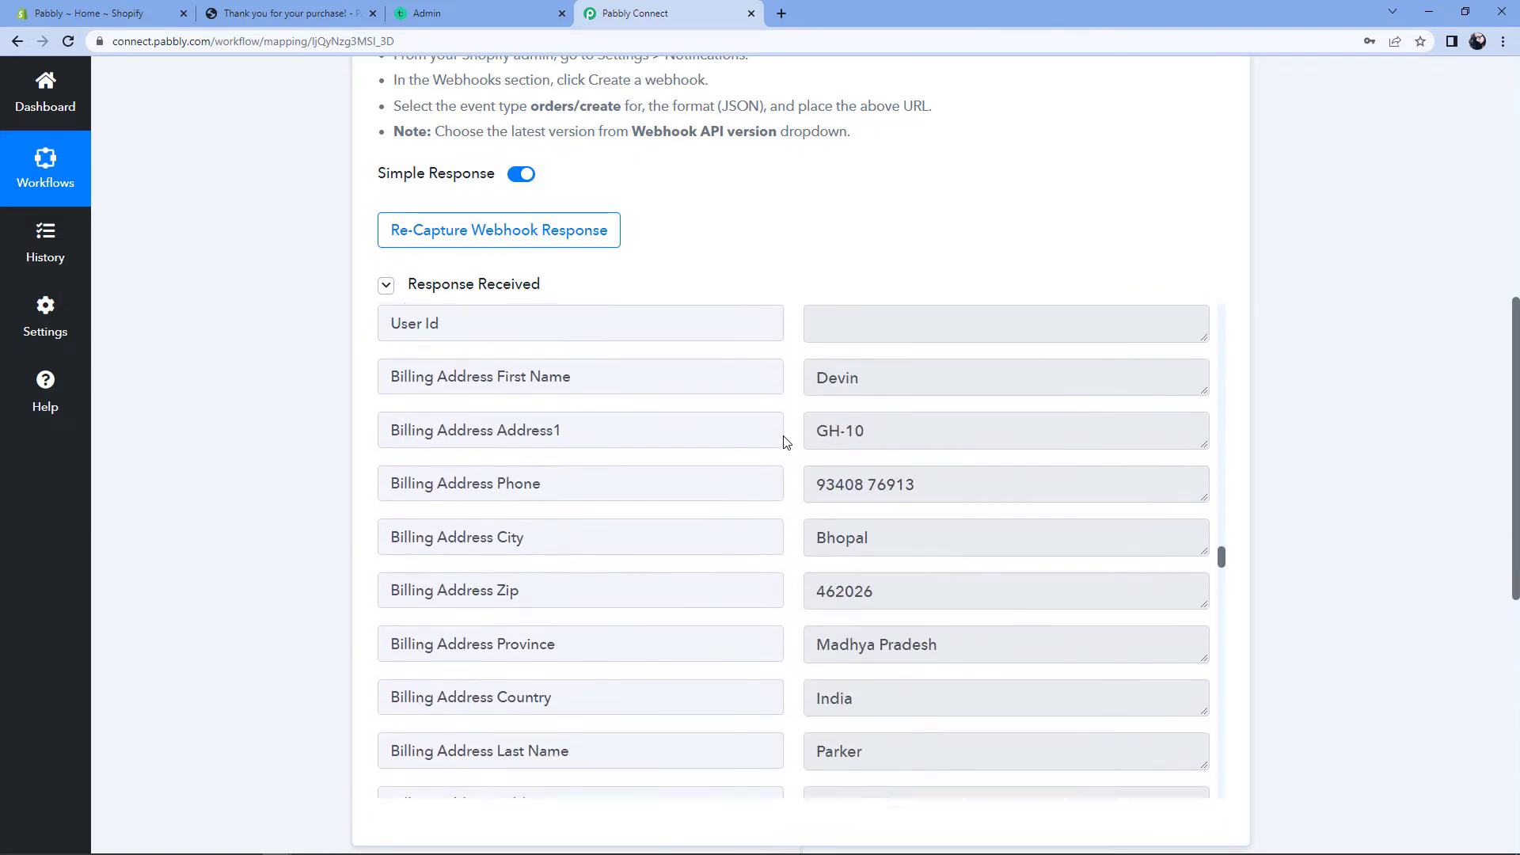
scroll(786, 442, up, 3)
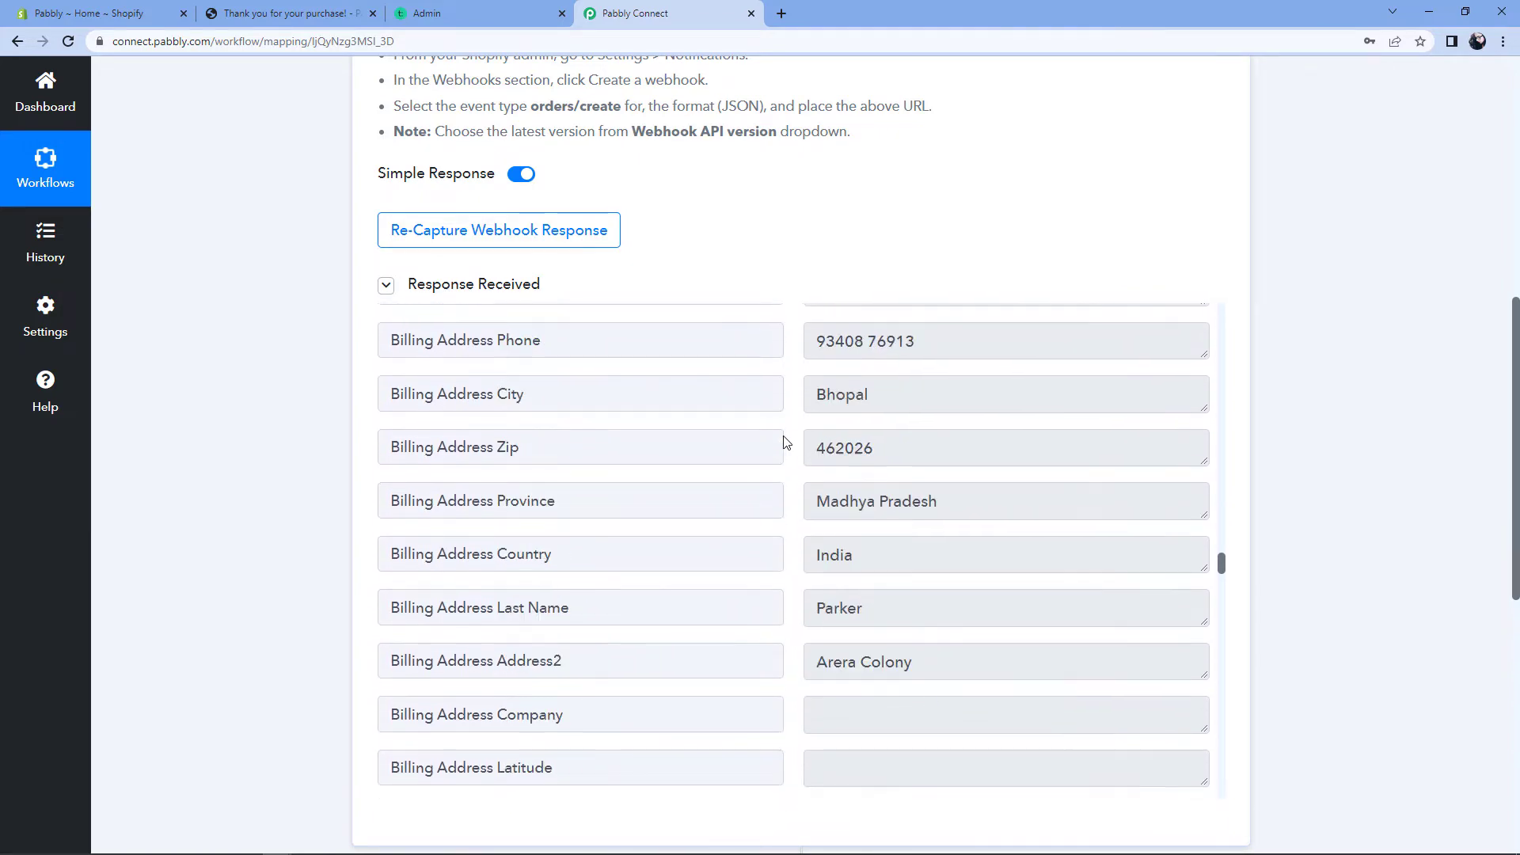
double_click(879, 391)
scroll(790, 448, down, 3)
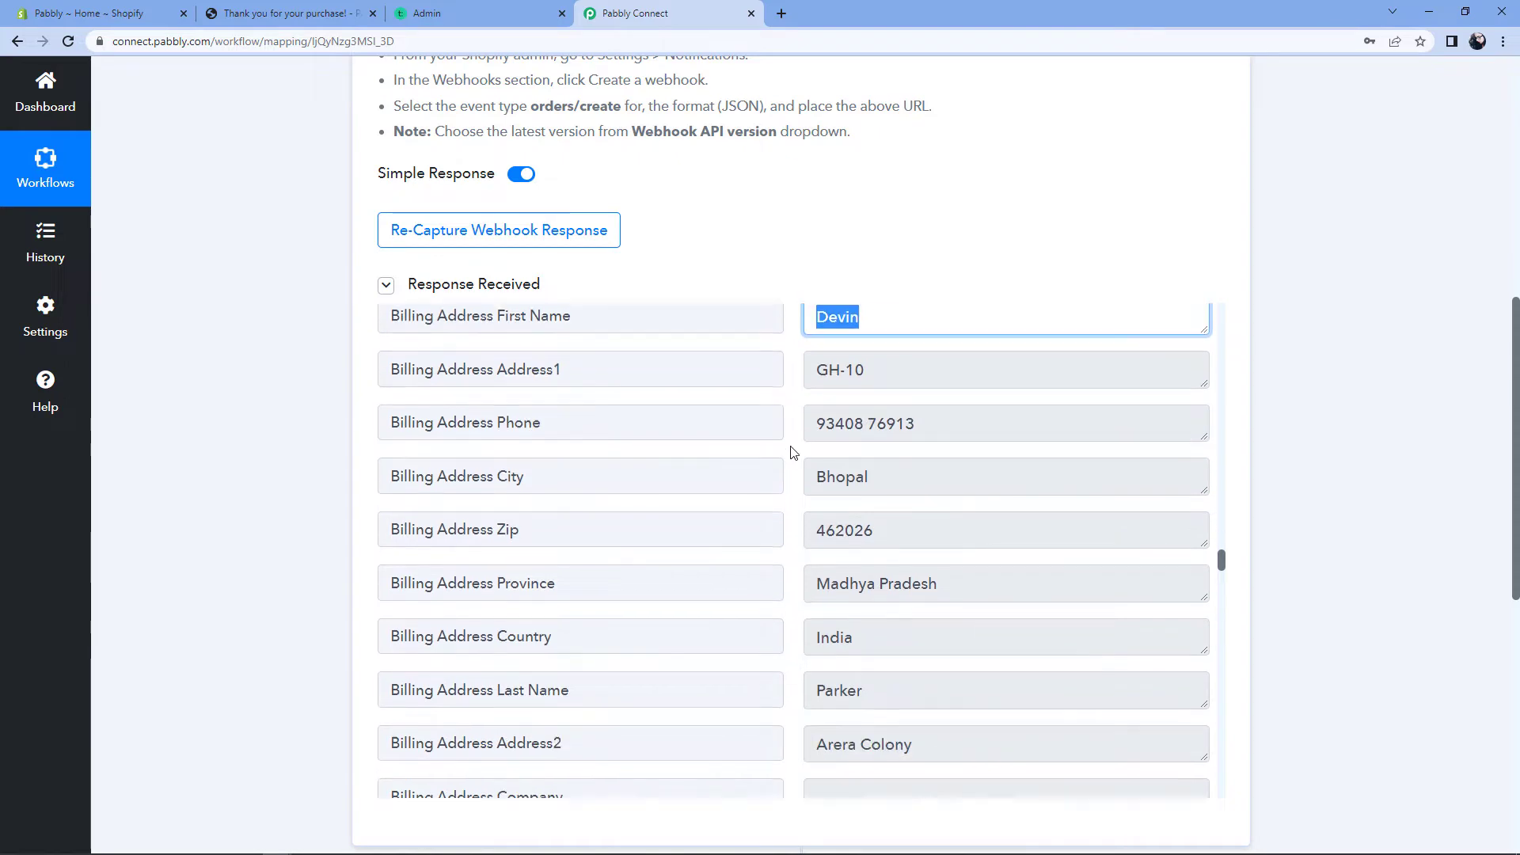
drag(905, 336, 801, 401)
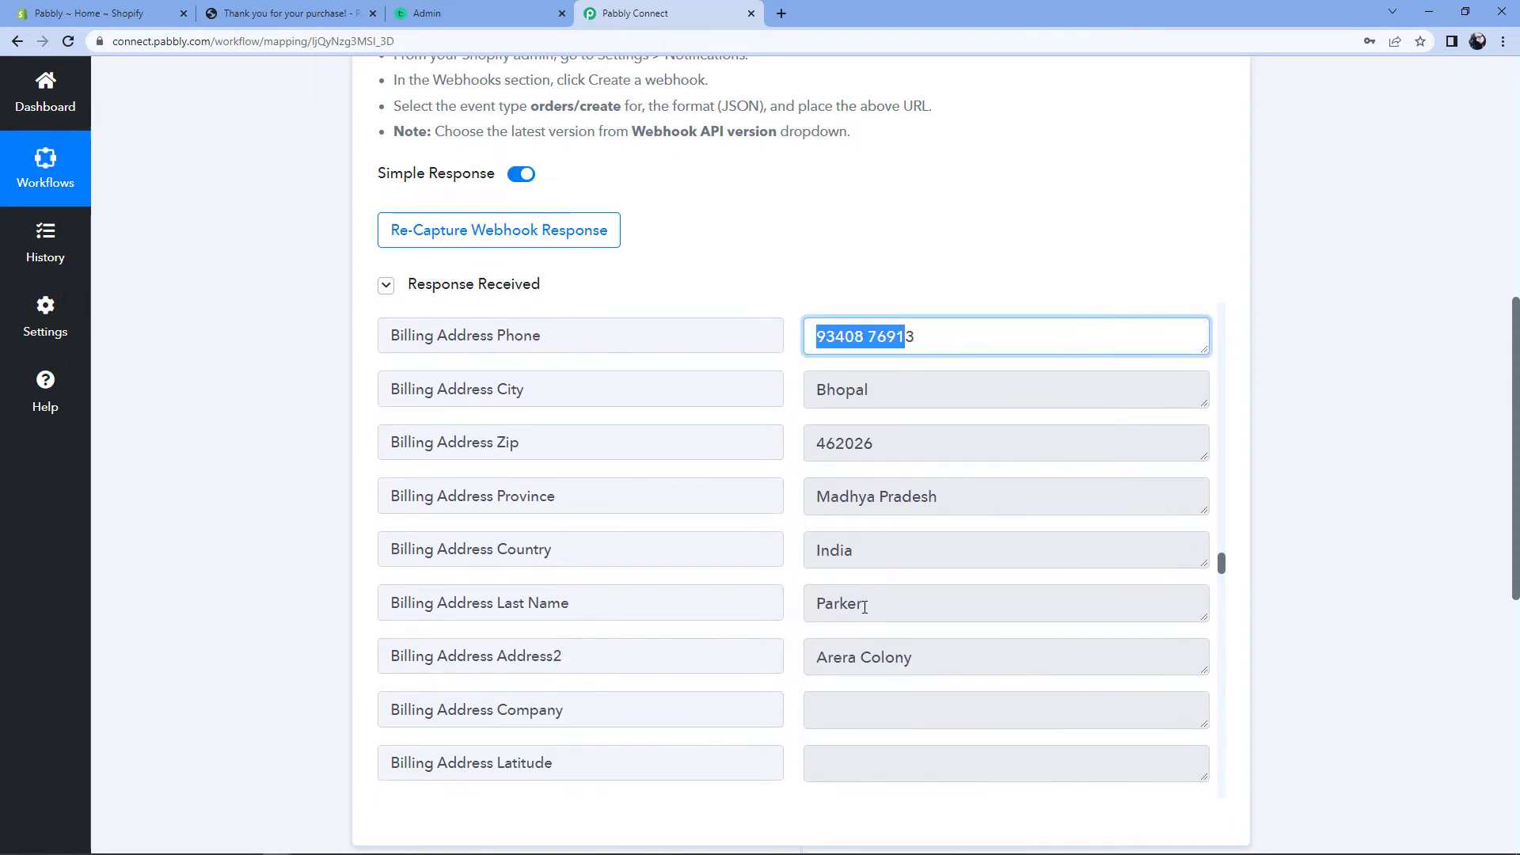
drag(865, 608, 791, 593)
click(796, 524)
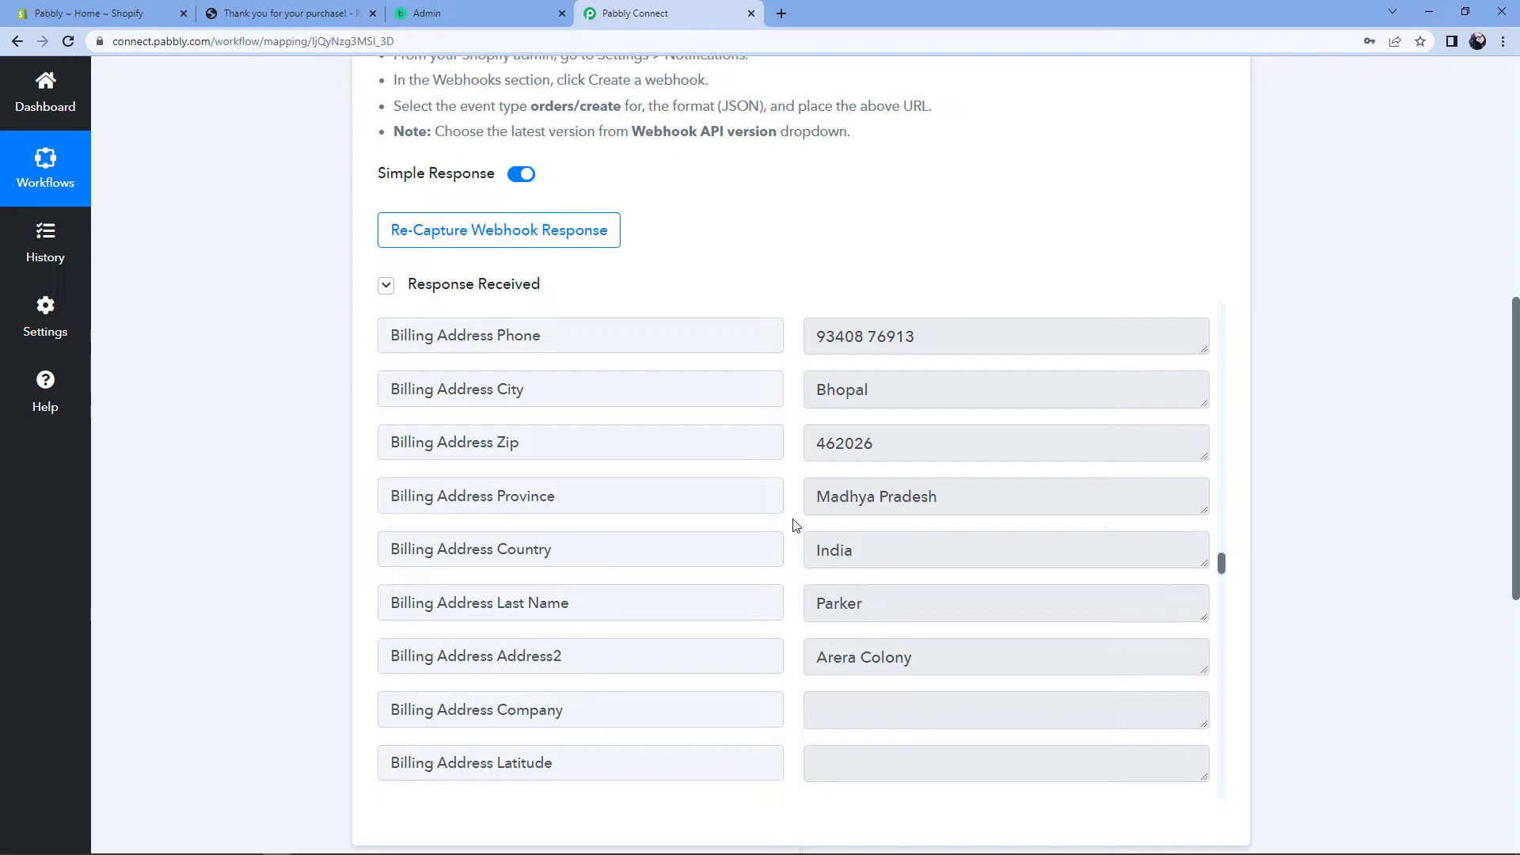
Step: Scroll down to the '2. Choose Your Next Application' card
scroll(795, 525, up, 15)
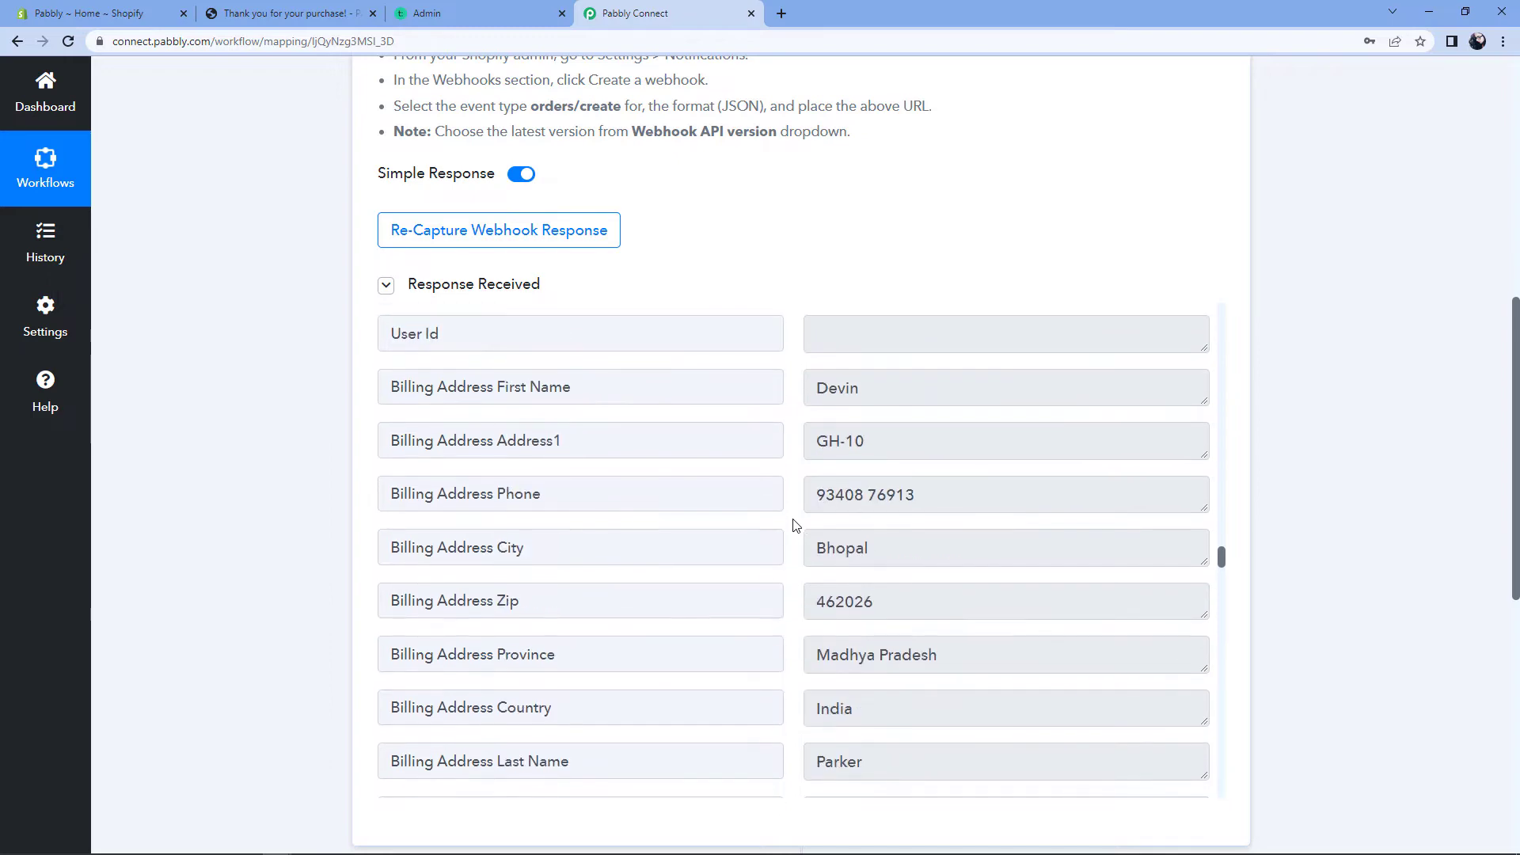
scroll(795, 525, up, 15)
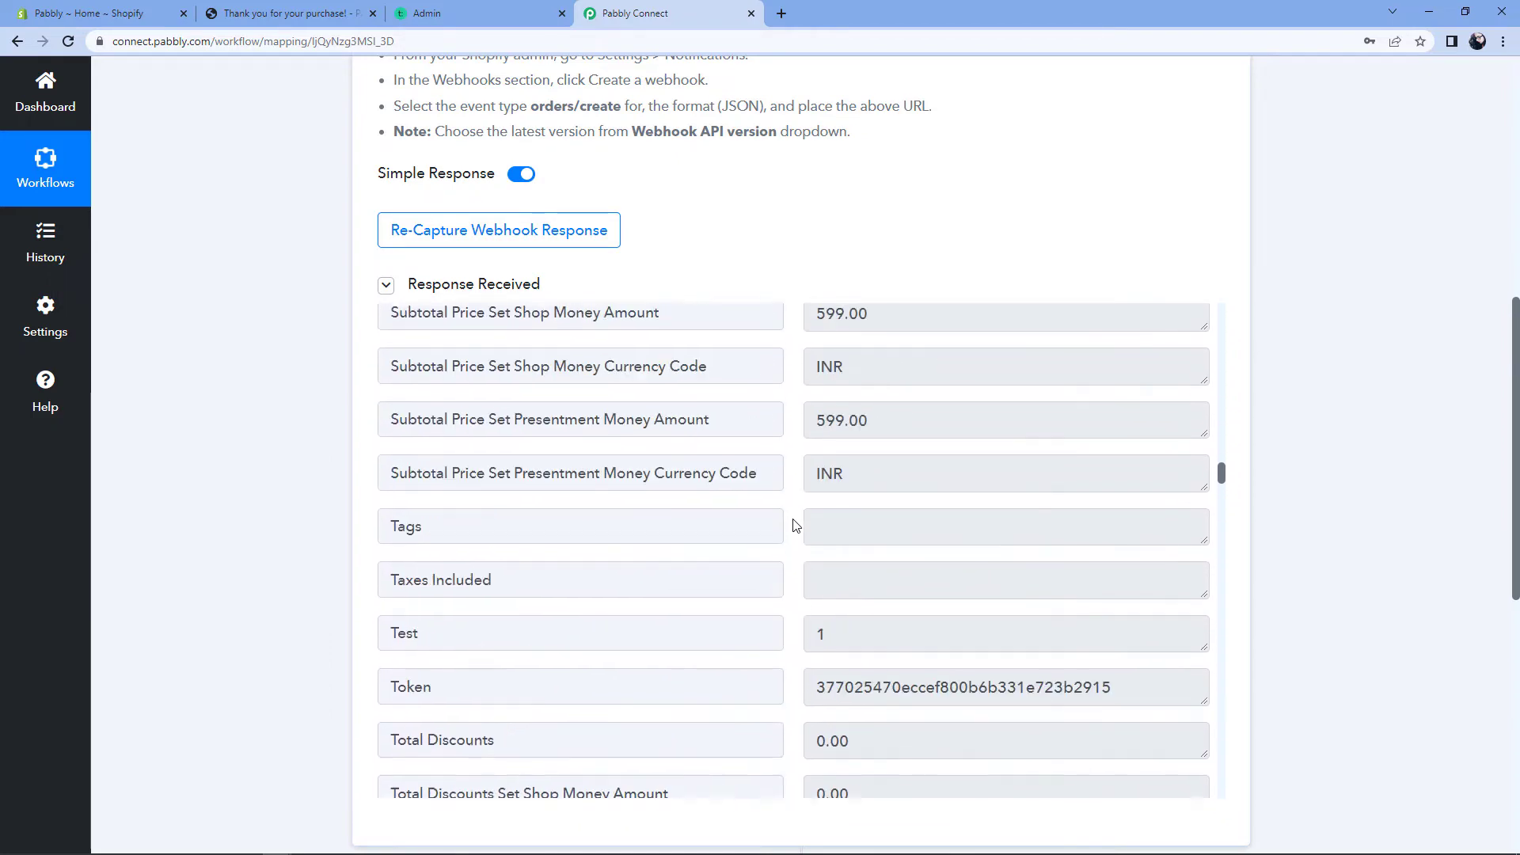
scroll(796, 525, down, 5)
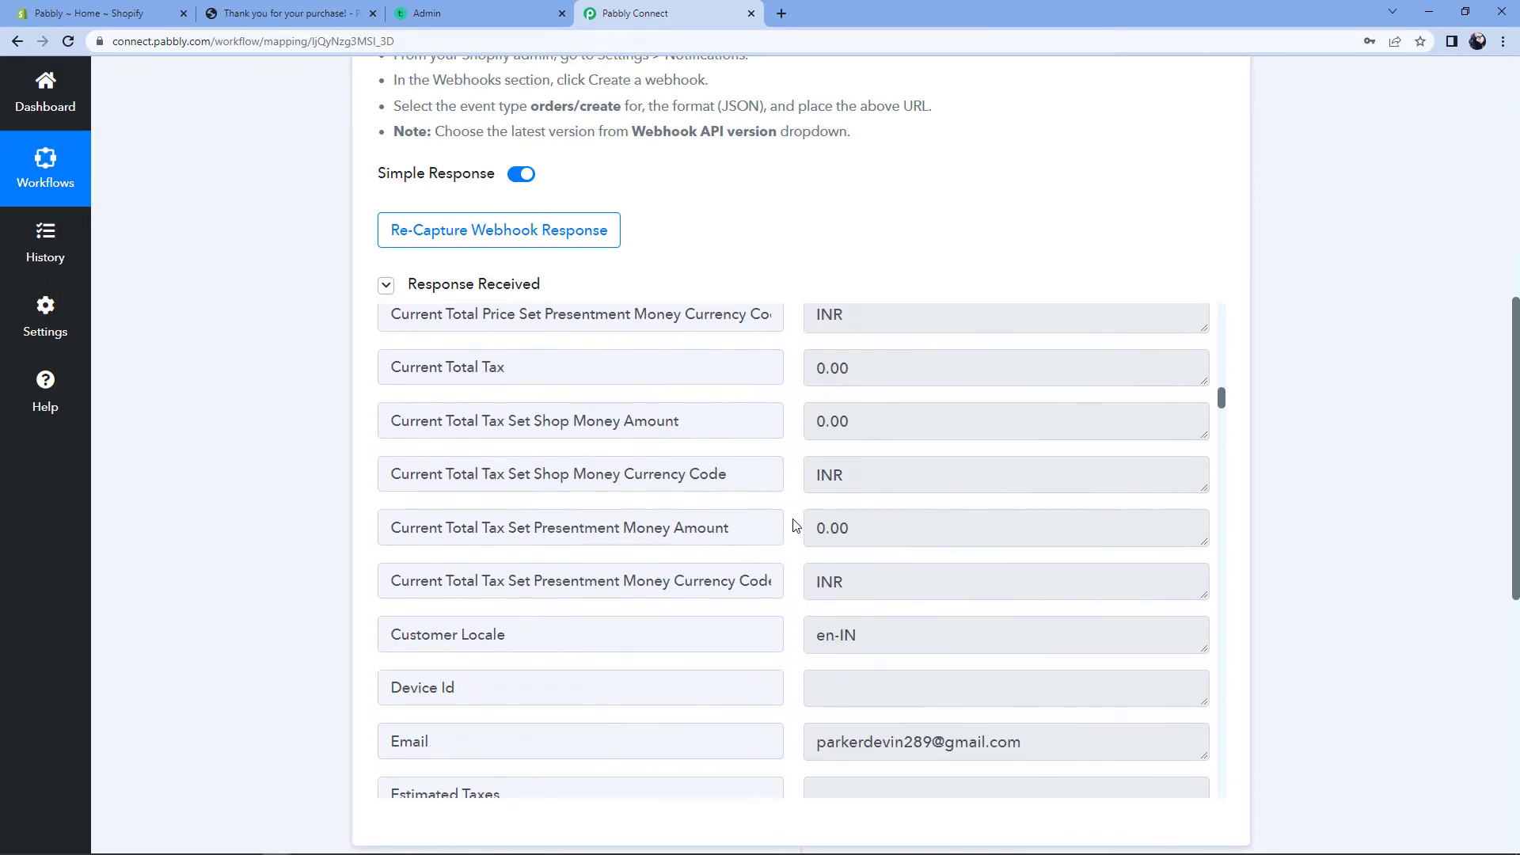
scroll(795, 525, up, 20)
scroll(796, 524, up, 5)
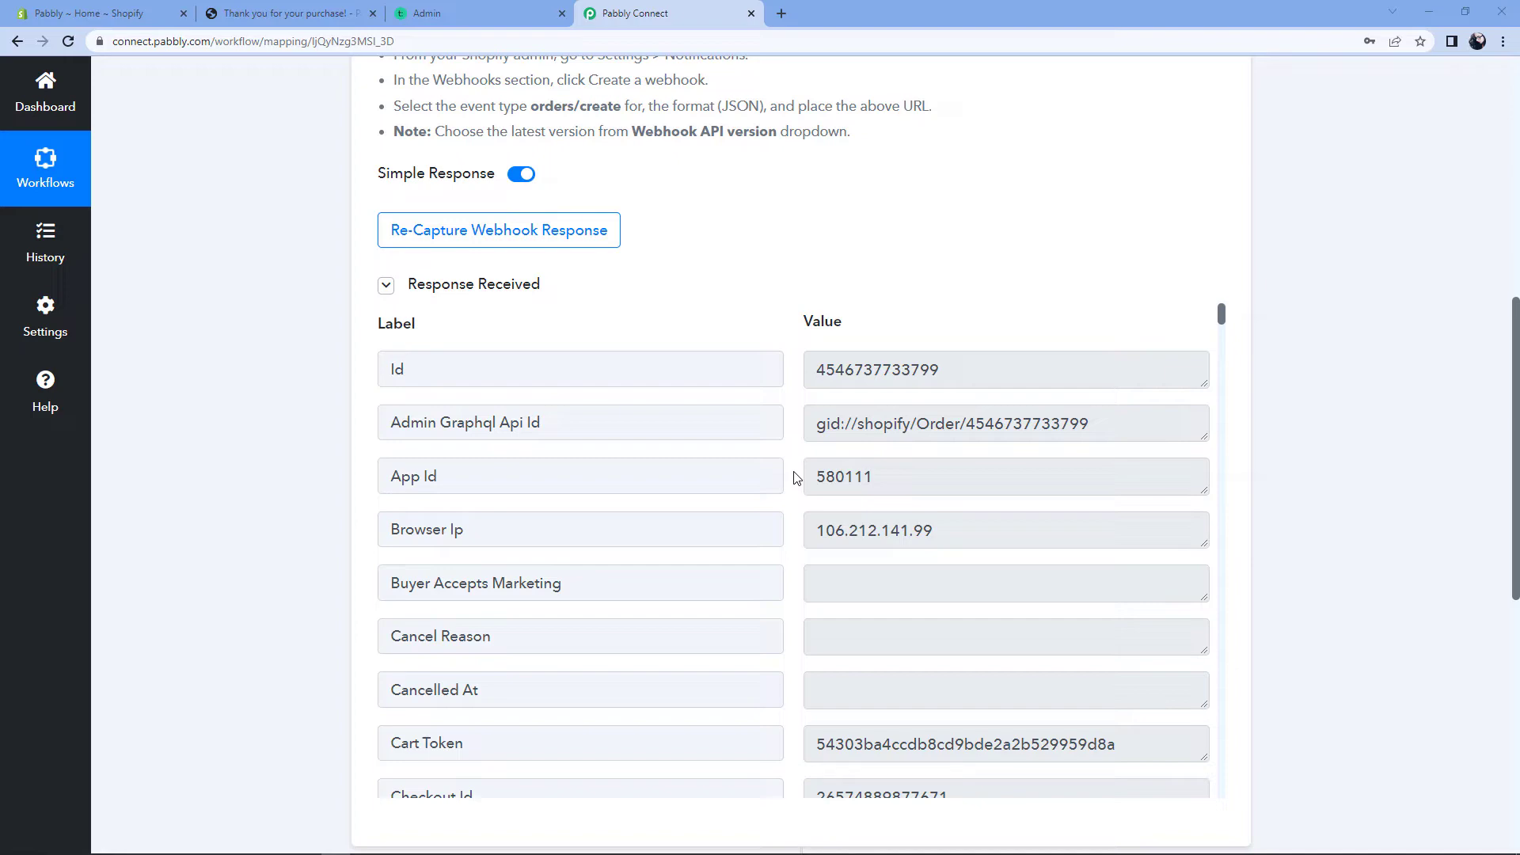
scroll(1280, 387, down, 8)
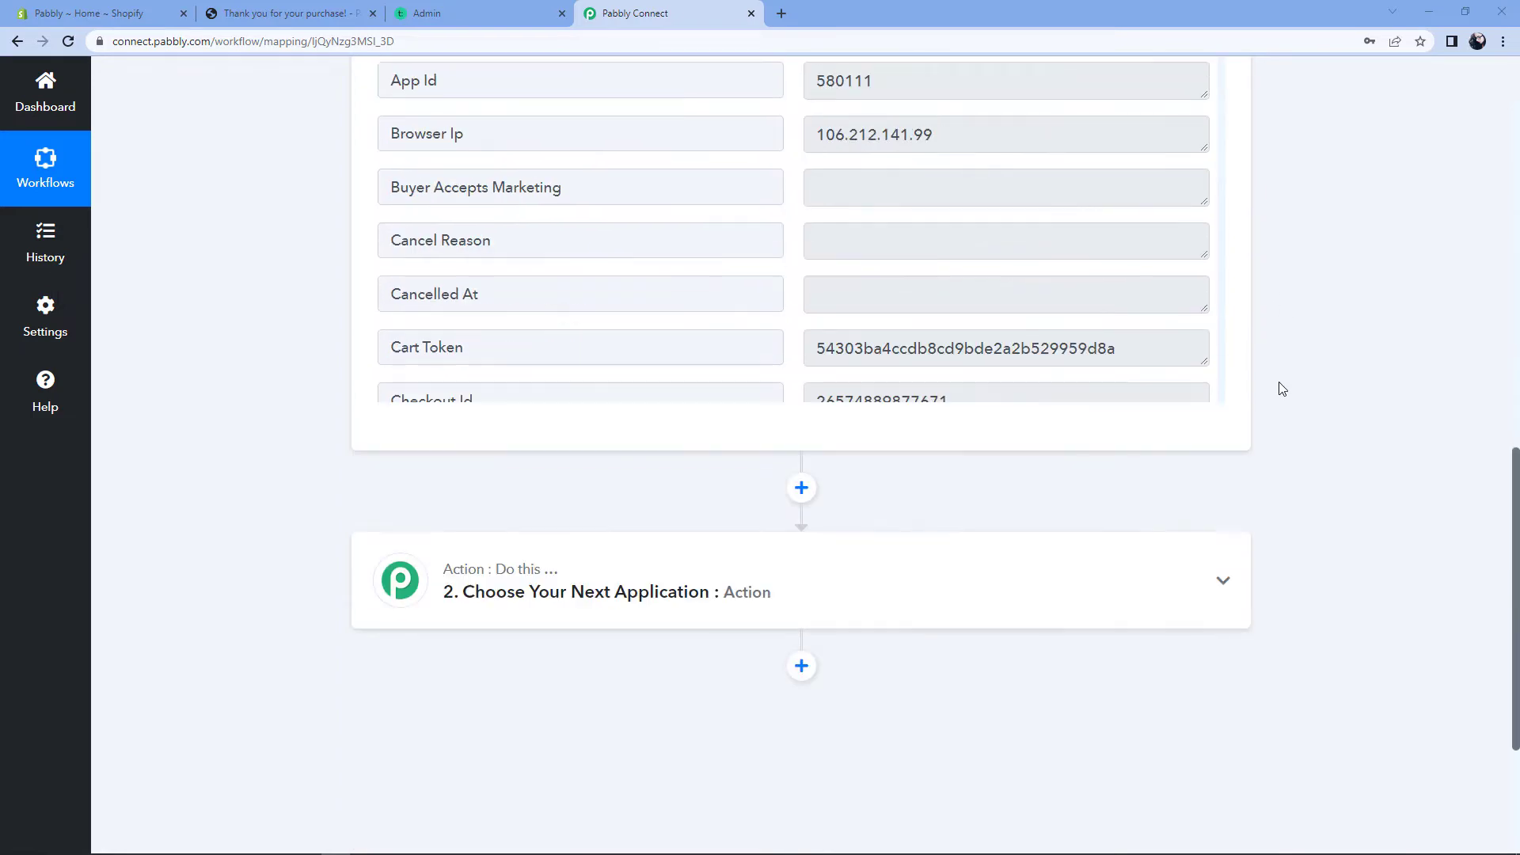
Step: Add the Filter by Pabbly app as the second step
click(586, 321)
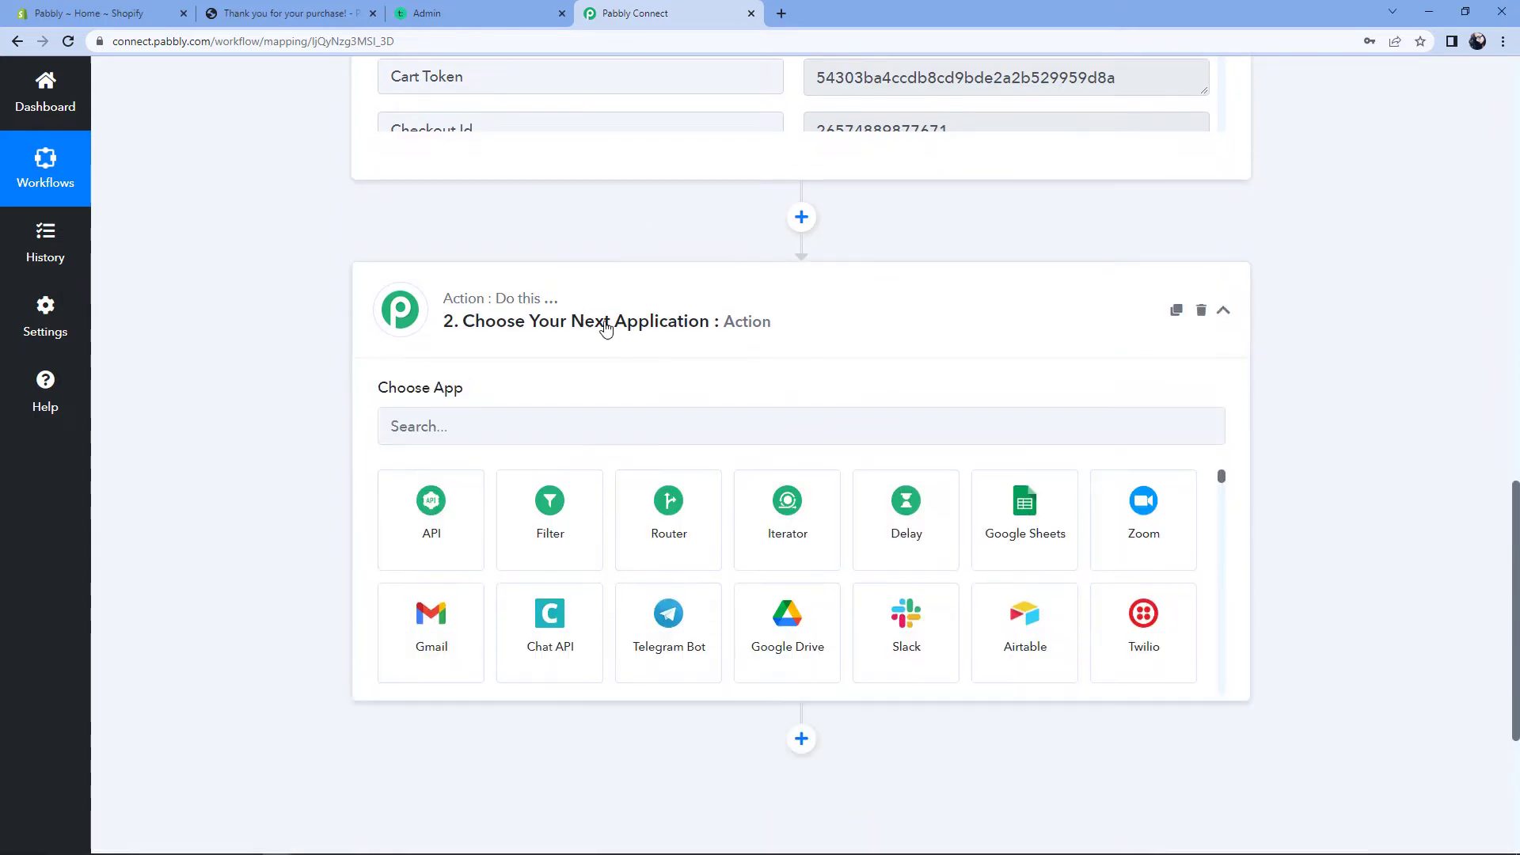
click(437, 426)
text(Fil)
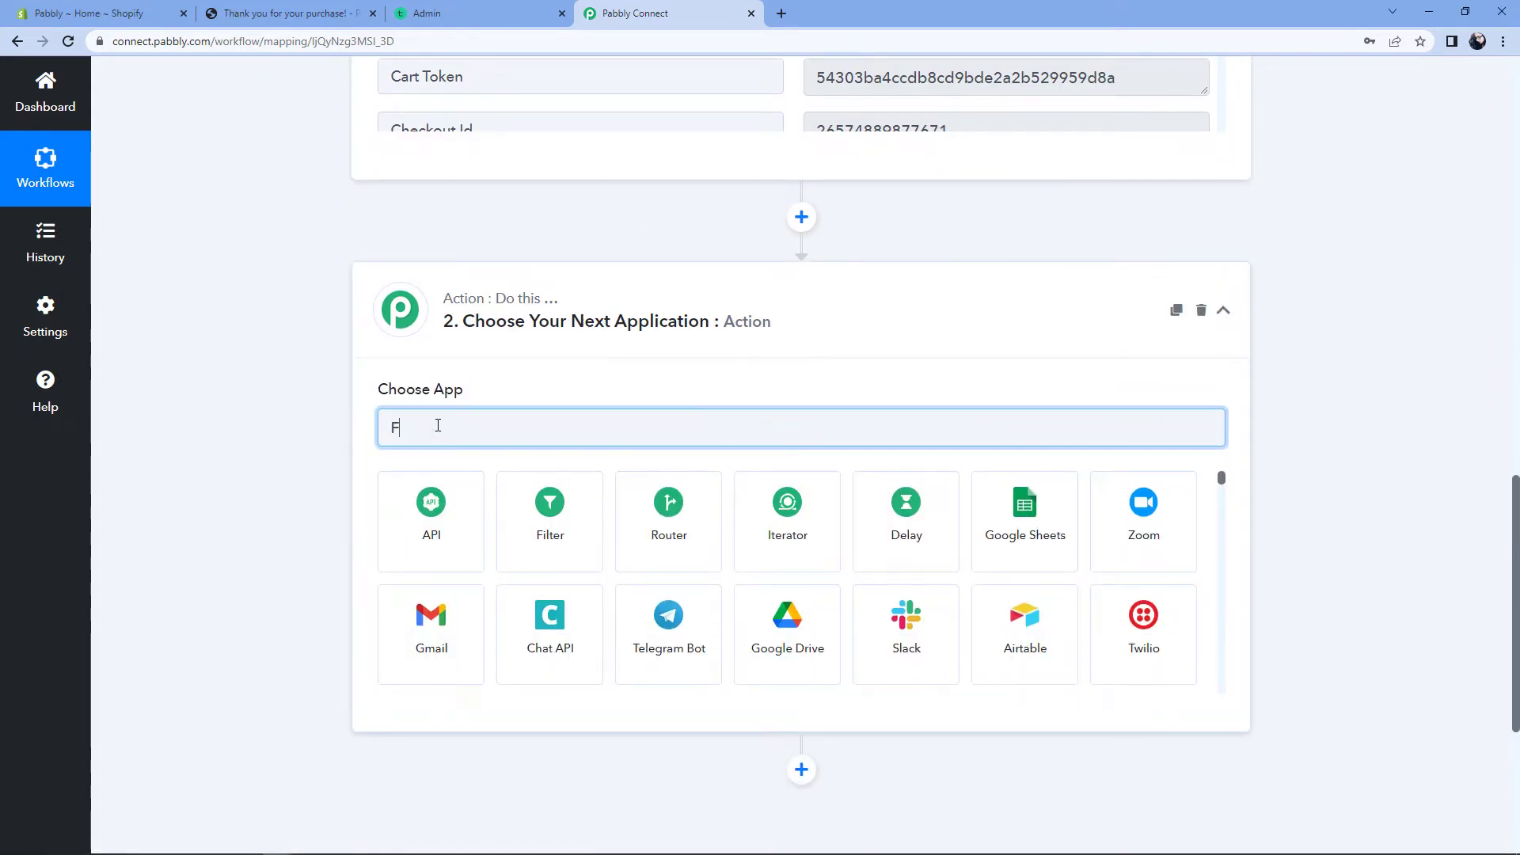
click(448, 503)
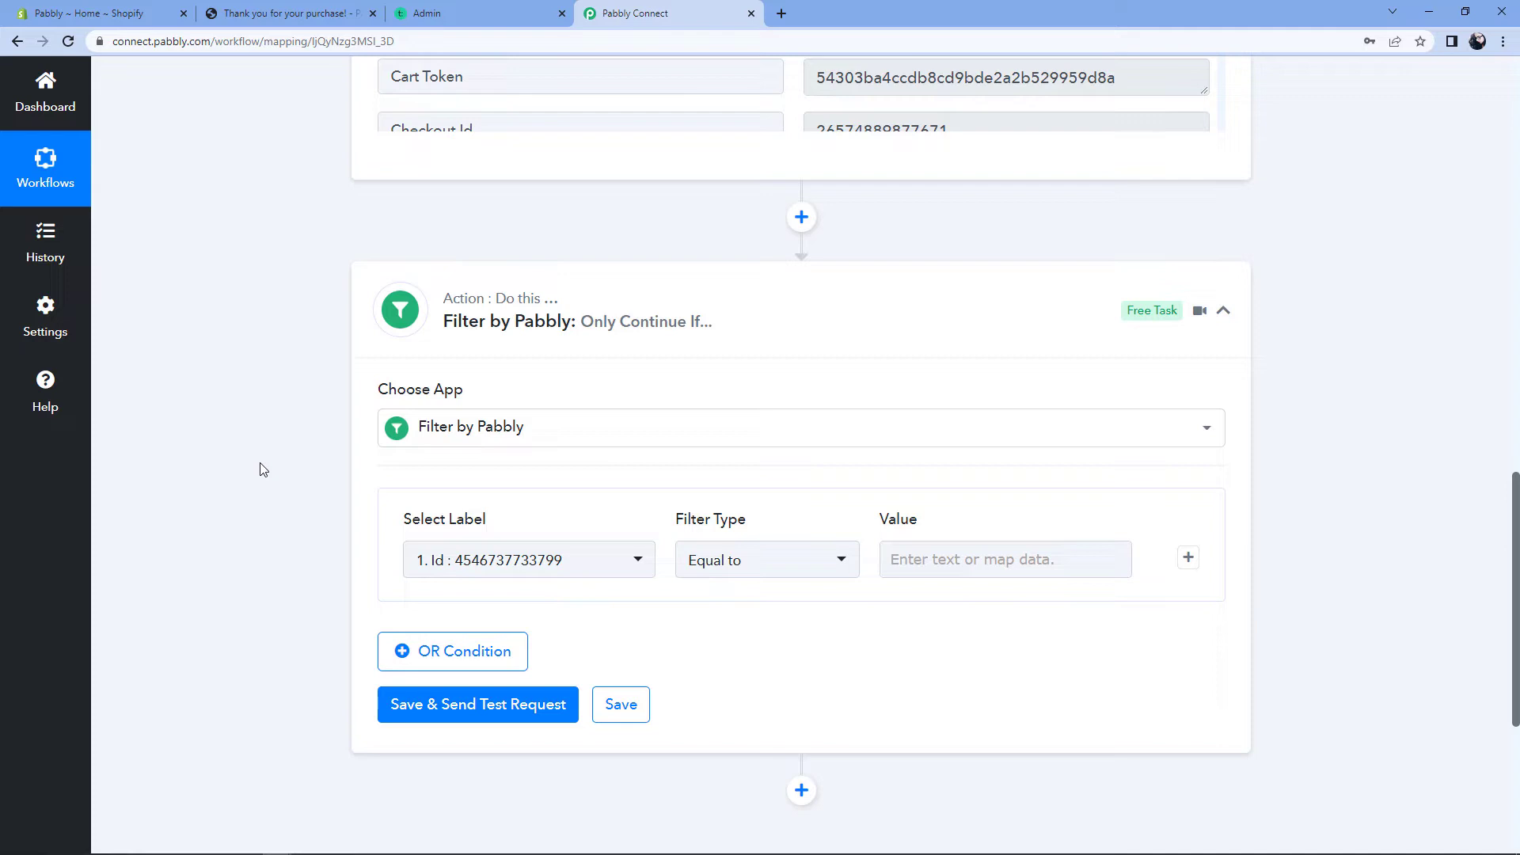
Step: Choose '1. Line Items 0 Title : PHP for Beginners' as the filter's label field
scroll(263, 470, down, 1)
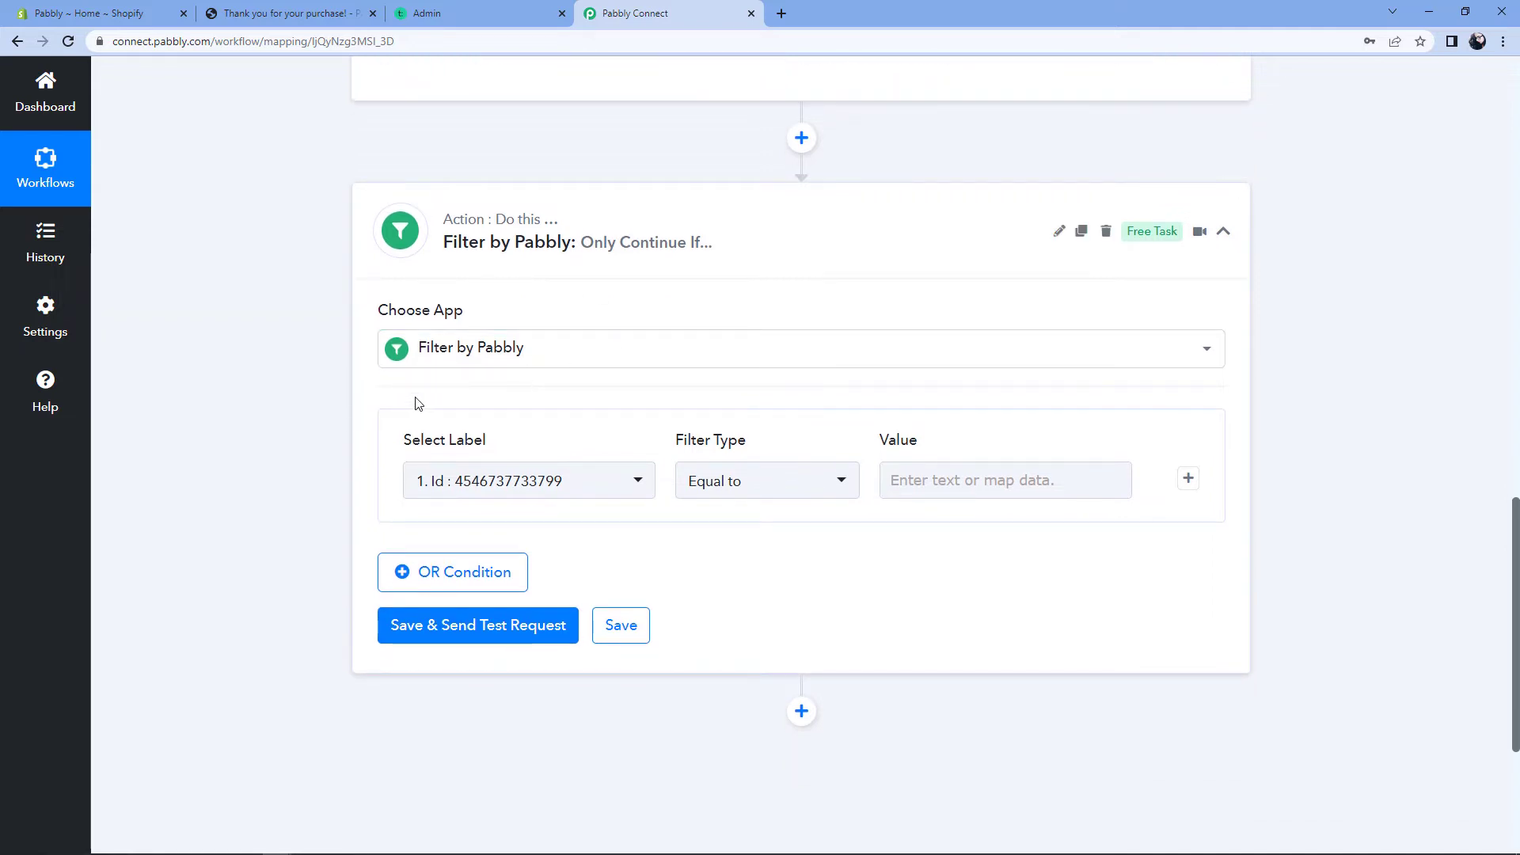
scroll(418, 404, down, 1)
click(605, 402)
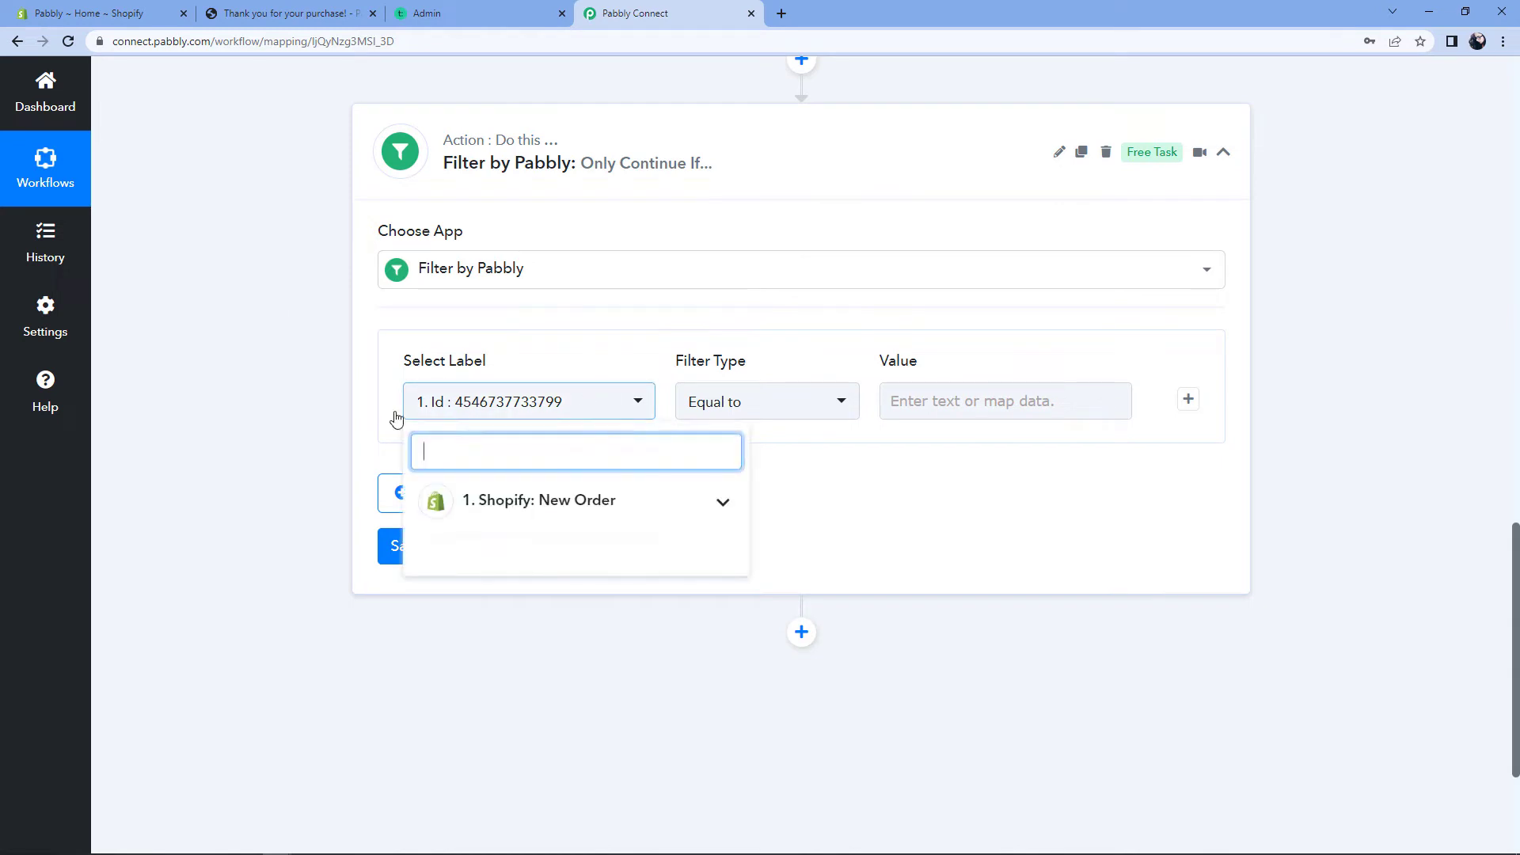
click(638, 513)
scroll(625, 558, down, 3)
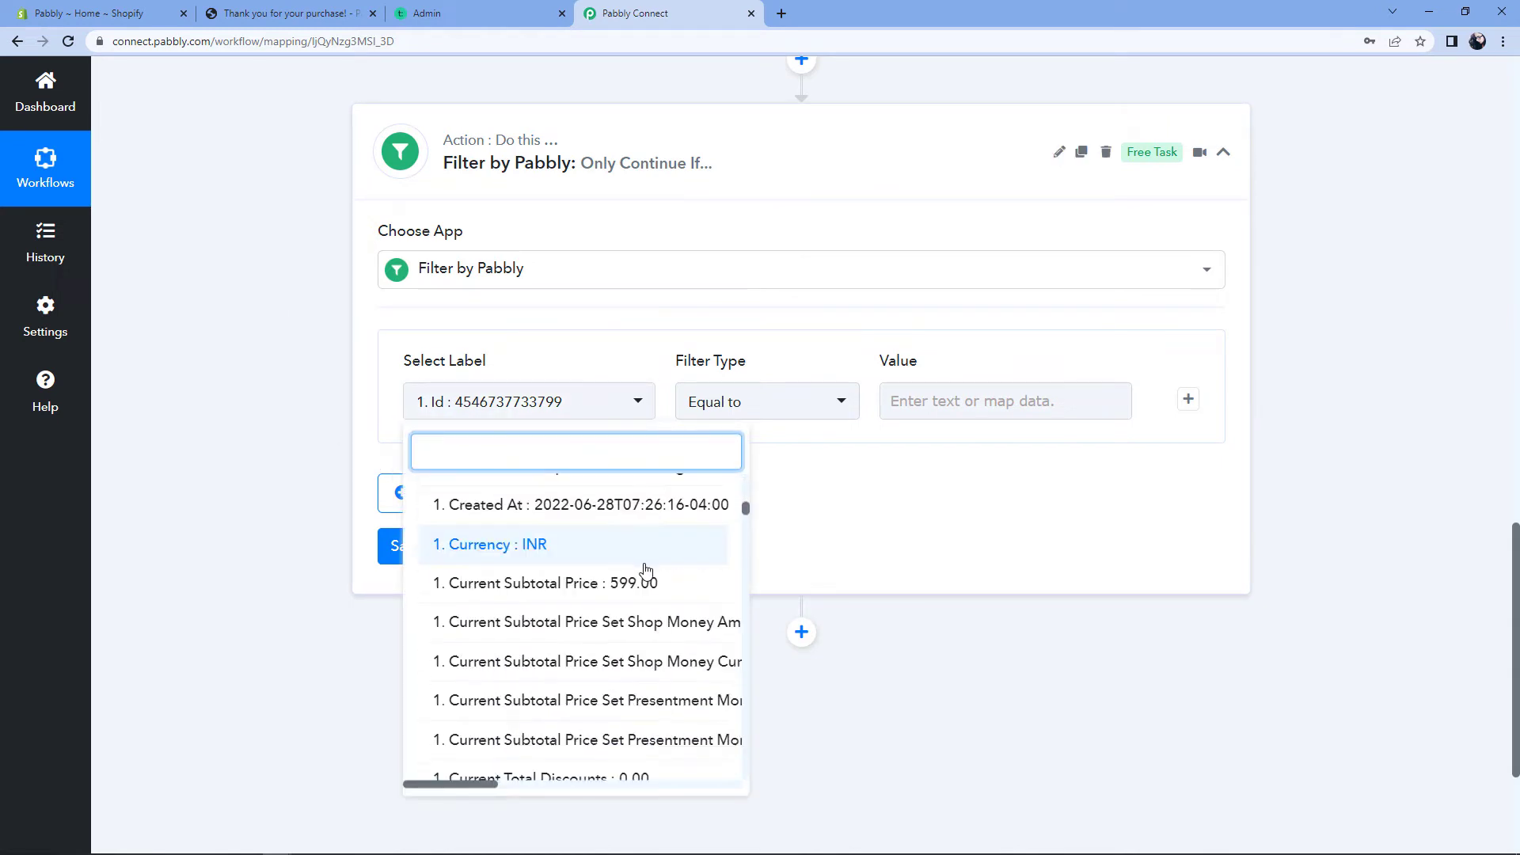
scroll(645, 570, down, 15)
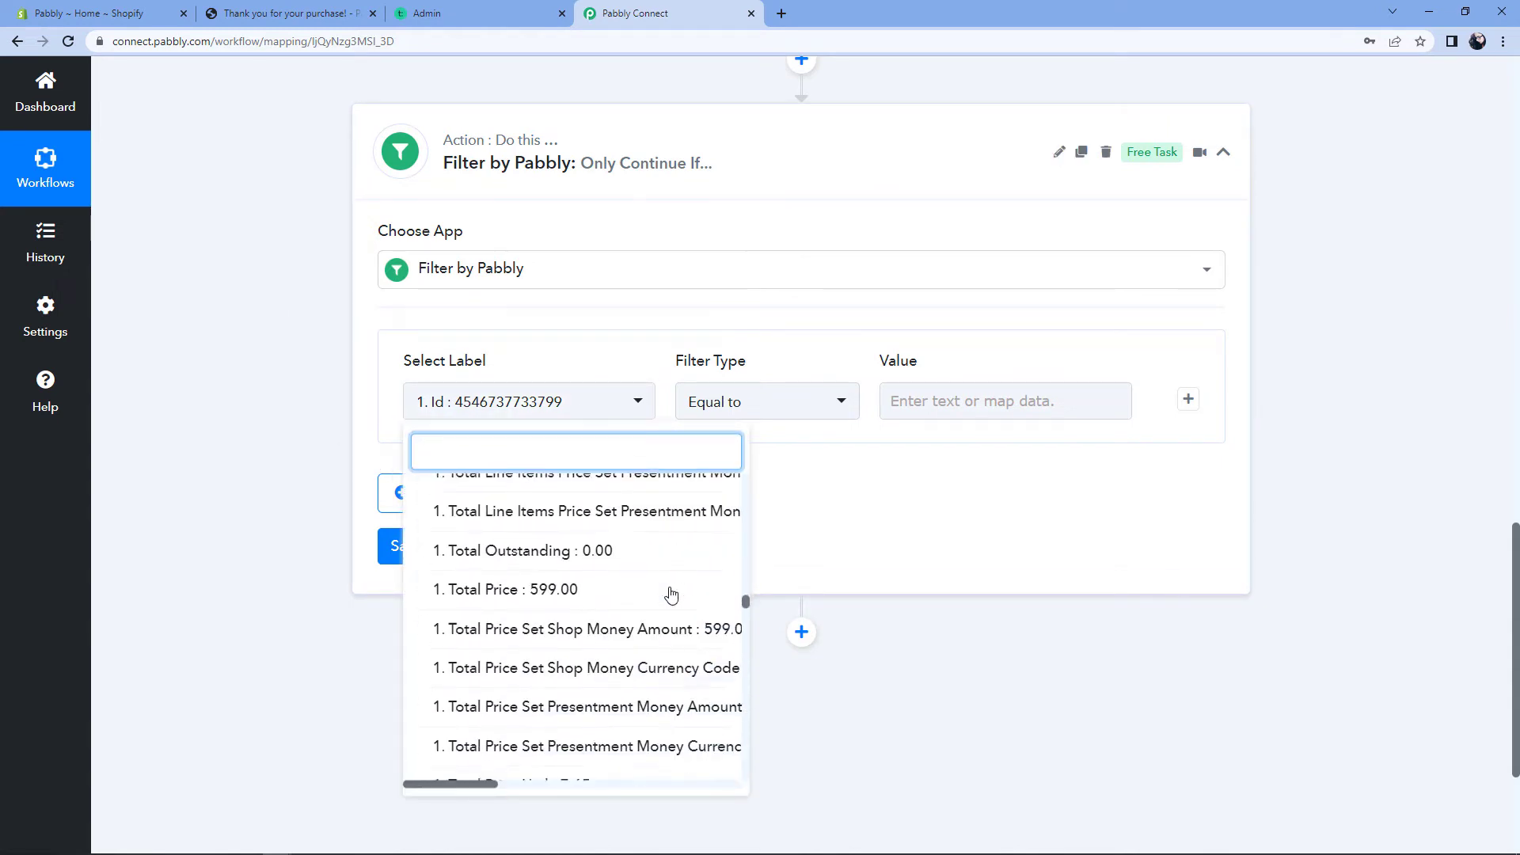
scroll(672, 594, down, 15)
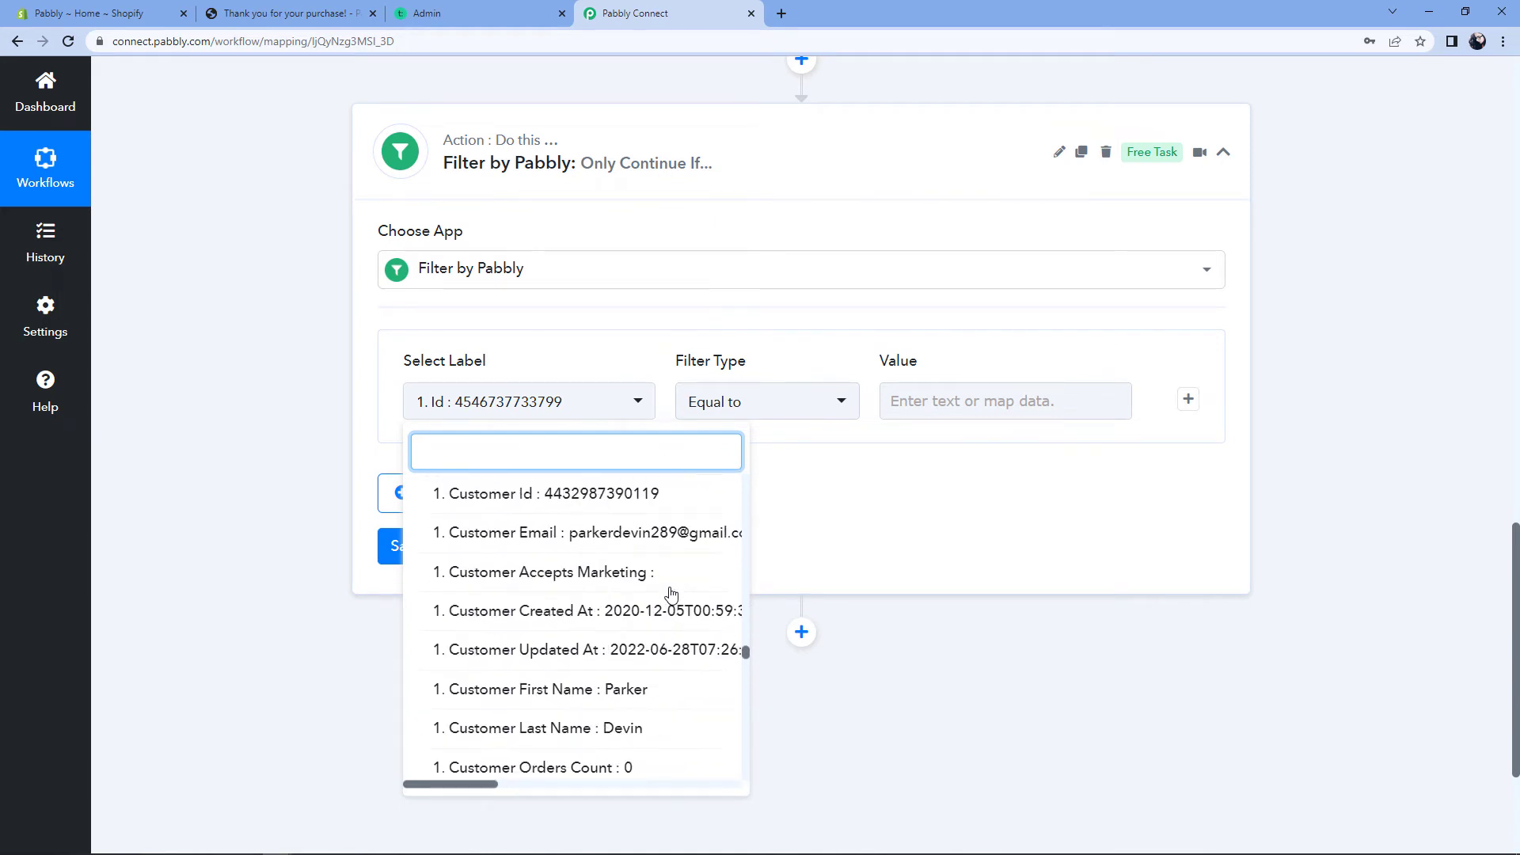
scroll(671, 595, down, 15)
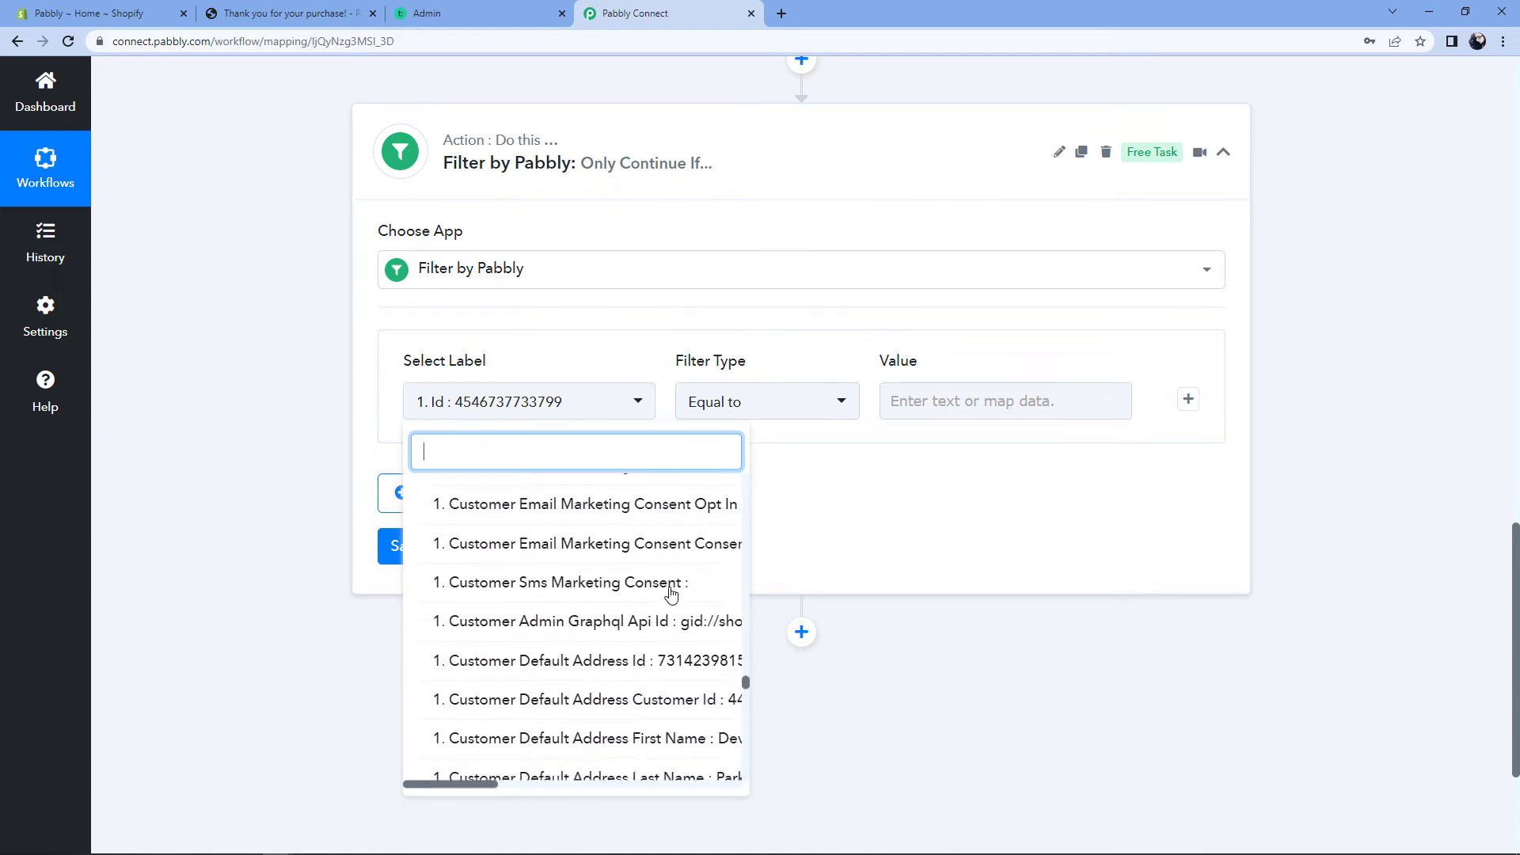
scroll(671, 595, down, 15)
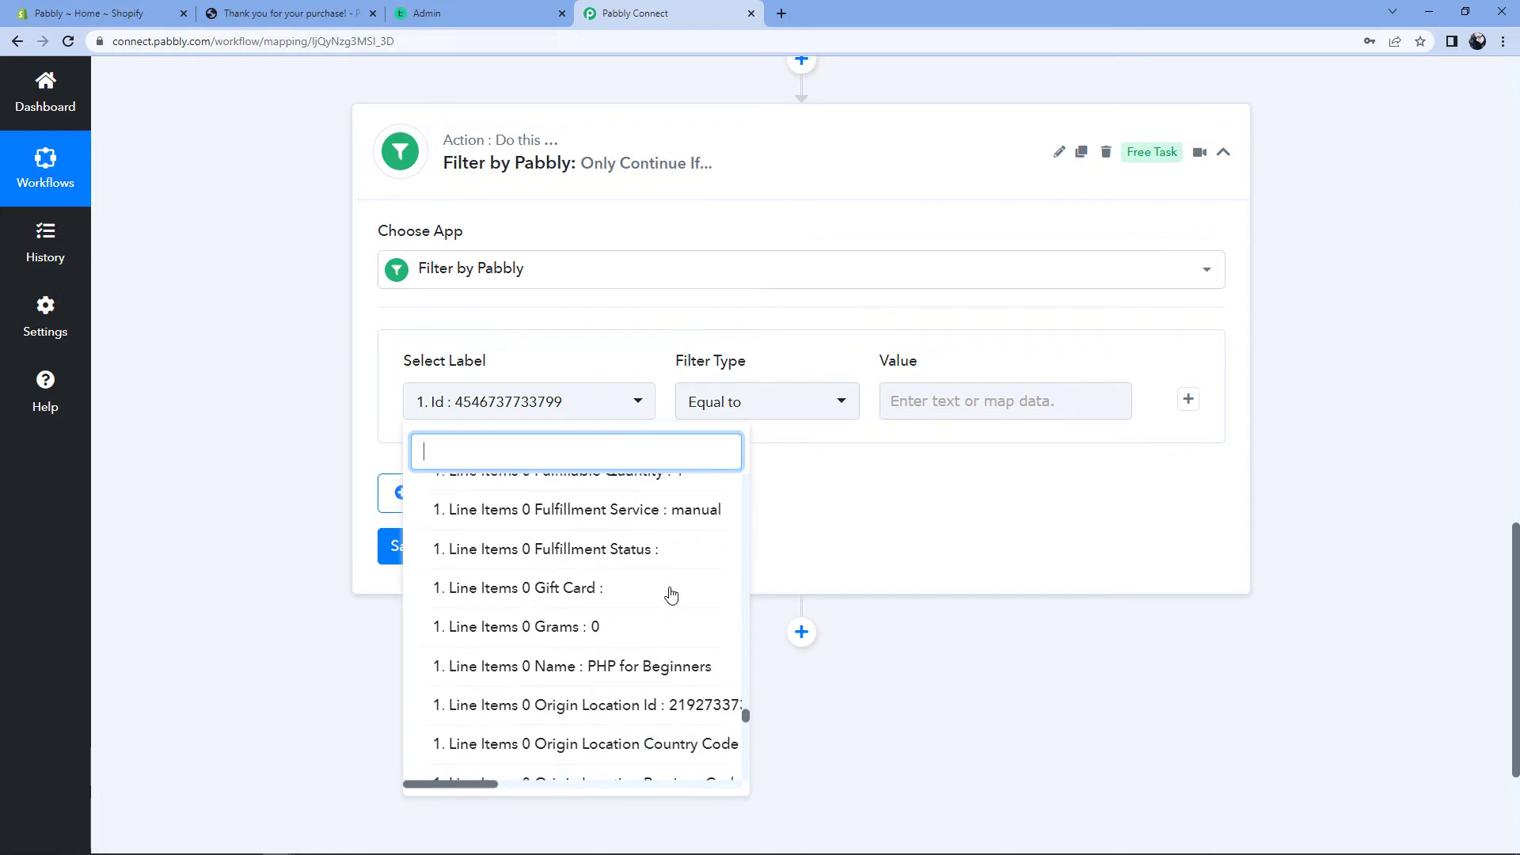
scroll(671, 594, down, 10)
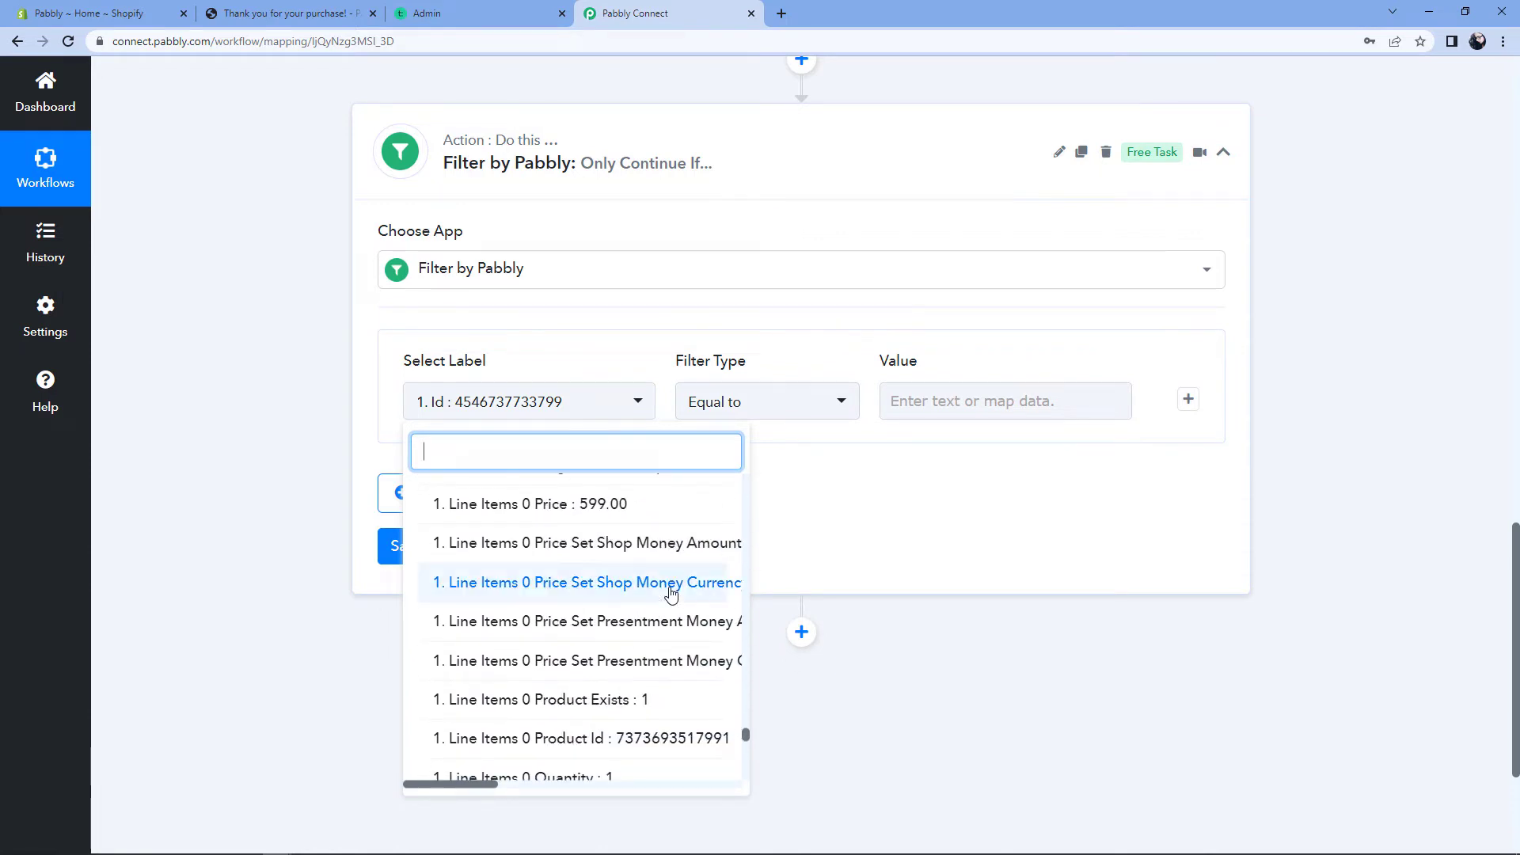
scroll(671, 594, down, 10)
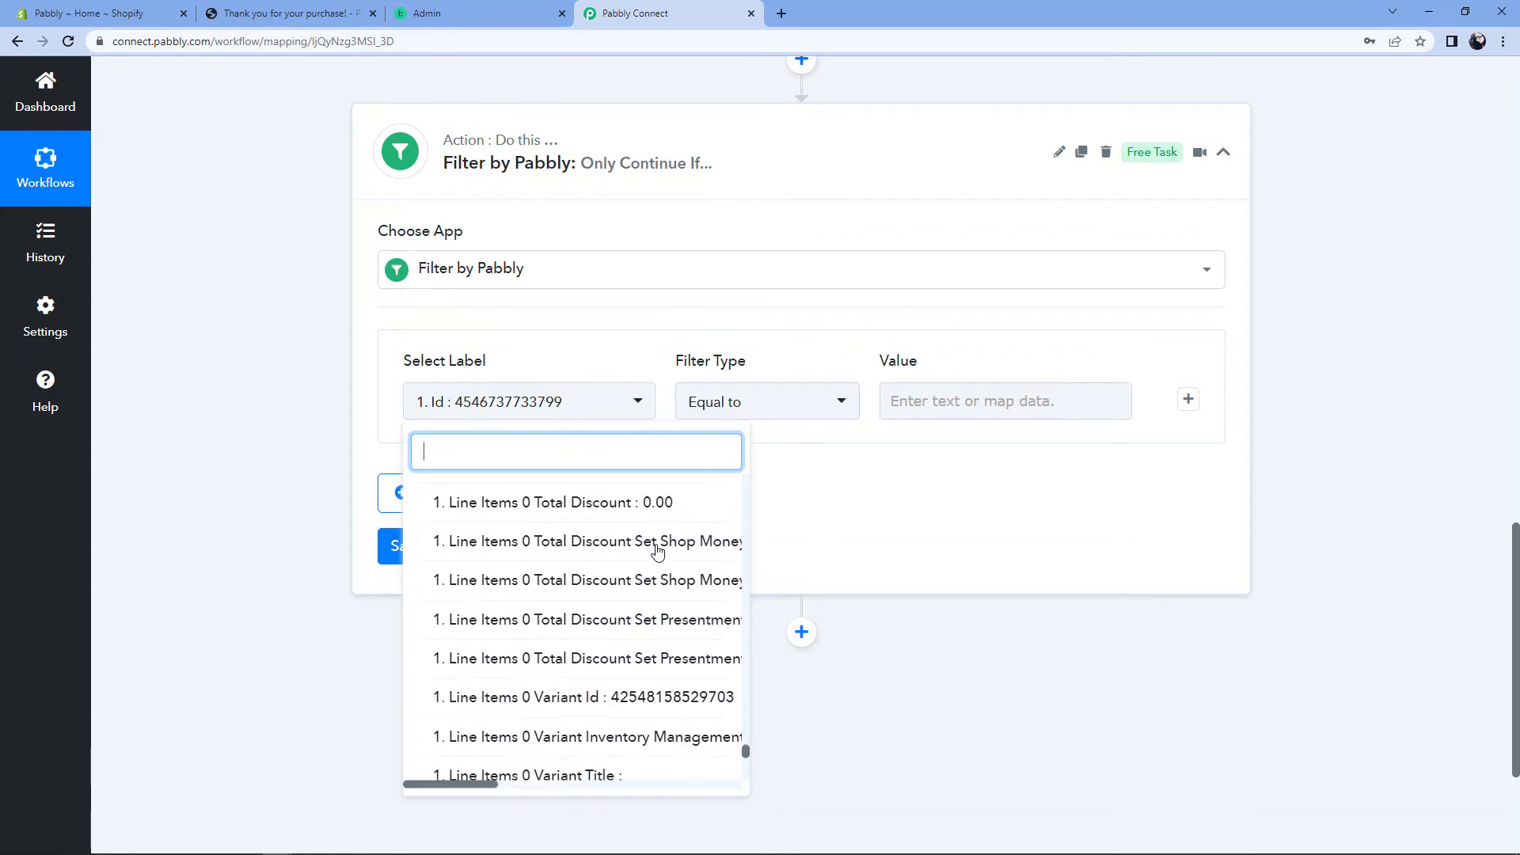
scroll(657, 552, up, 2)
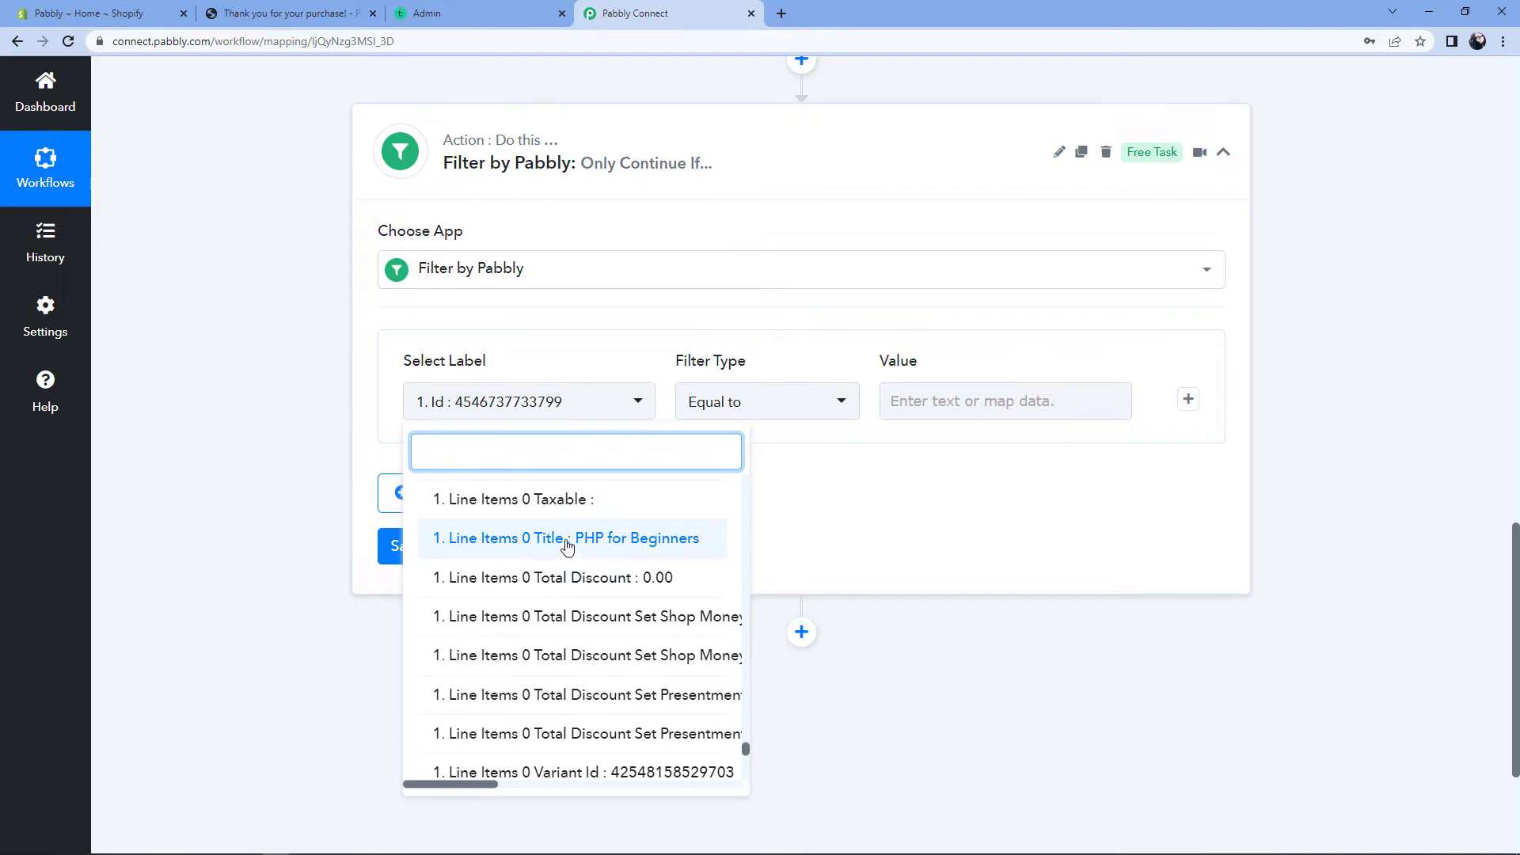
click(524, 541)
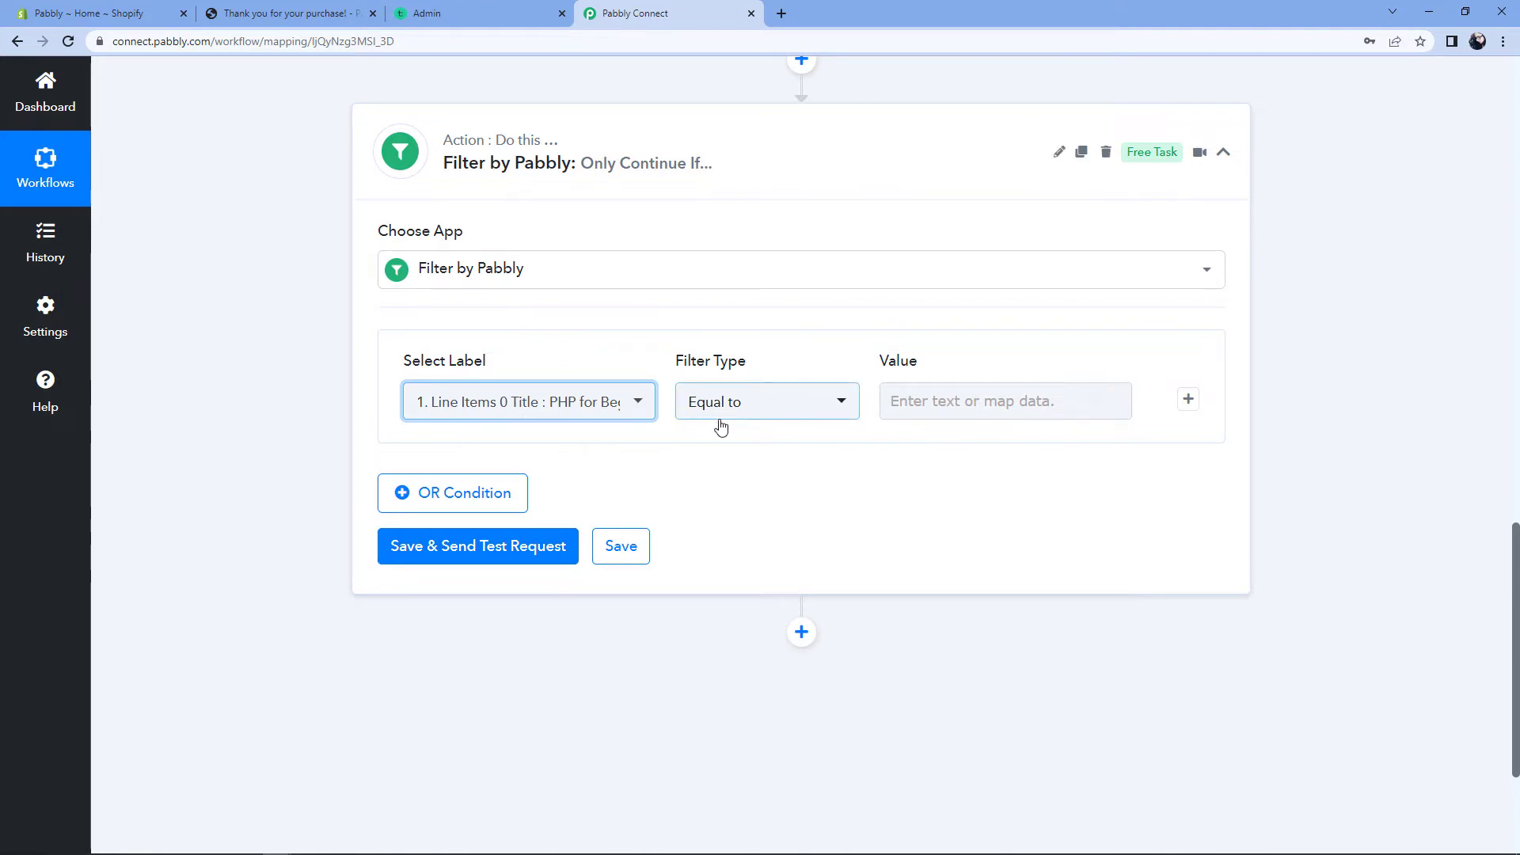
Step: Copy 'PHP for Beginners' from the Line Items 0 Title response value
click(987, 386)
scroll(937, 373, up, 2)
scroll(929, 526, up, 6)
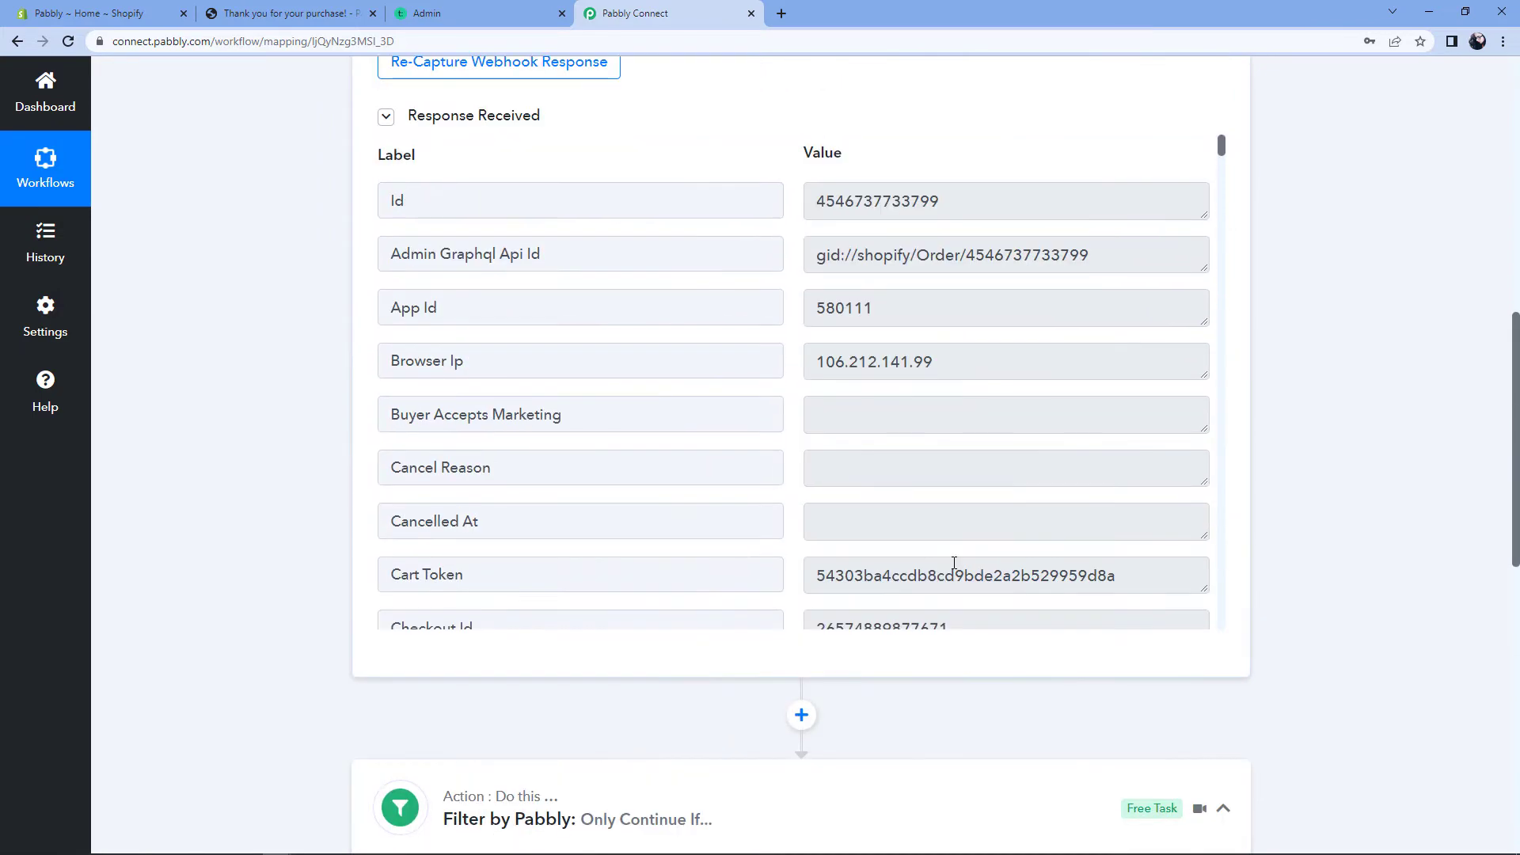
drag(1221, 145, 1219, 570)
click(876, 402)
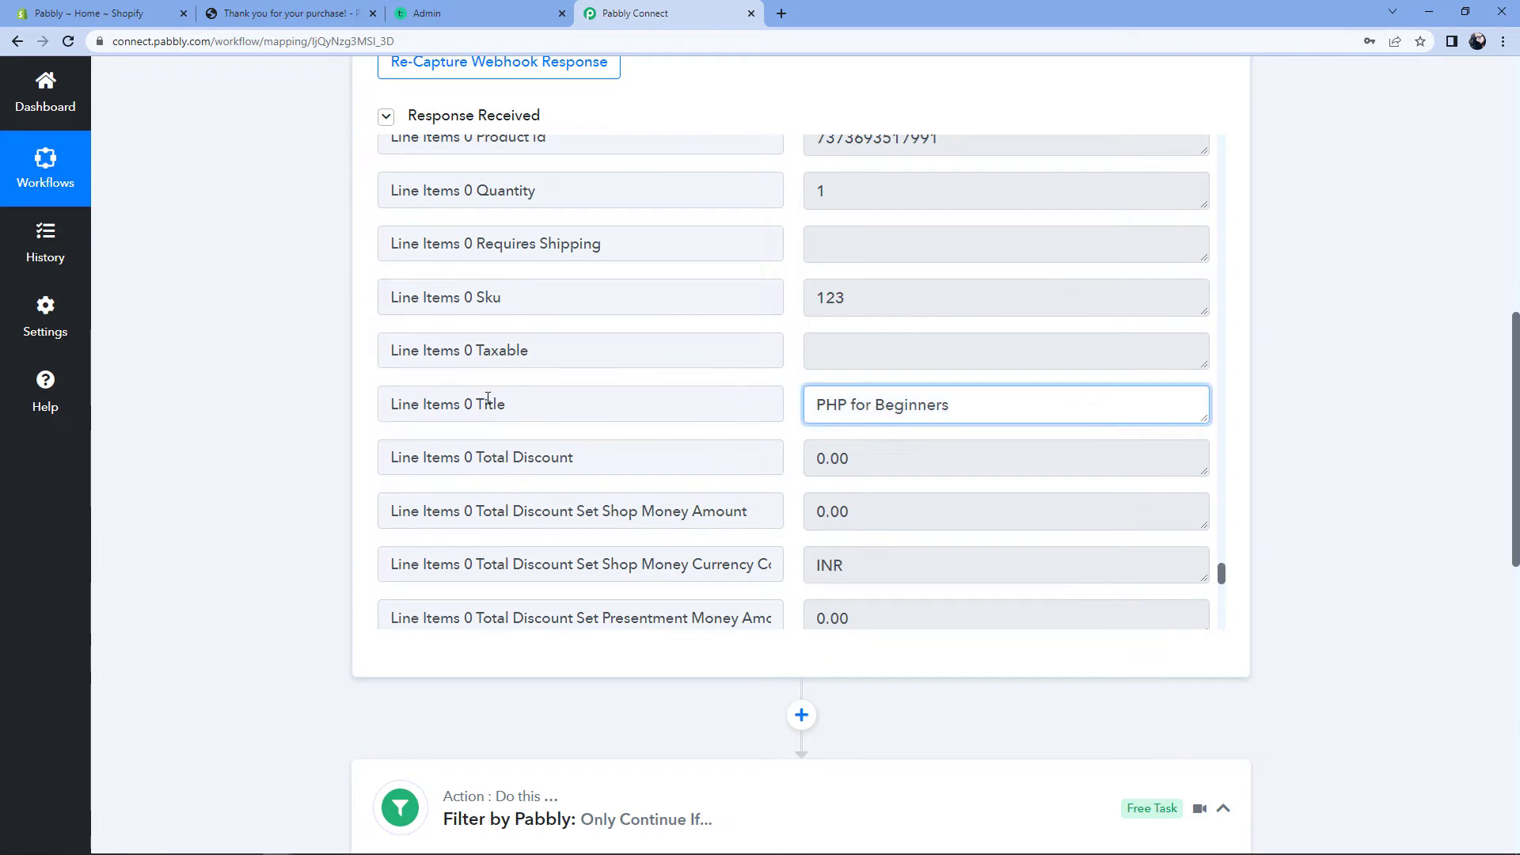
drag(1008, 397, 849, 407)
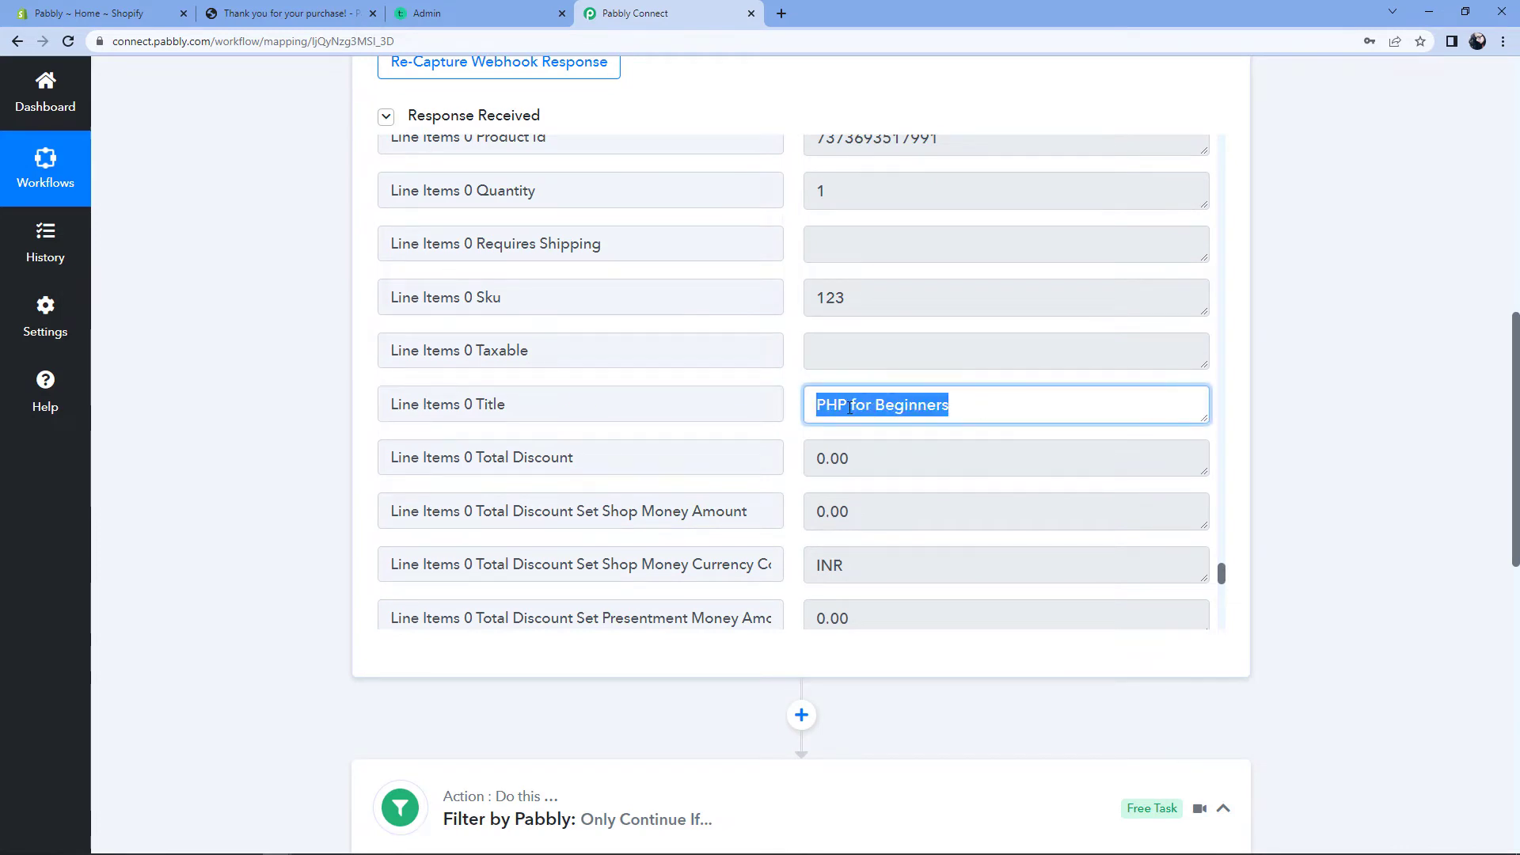
right_click(850, 408)
click(887, 420)
click(1003, 409)
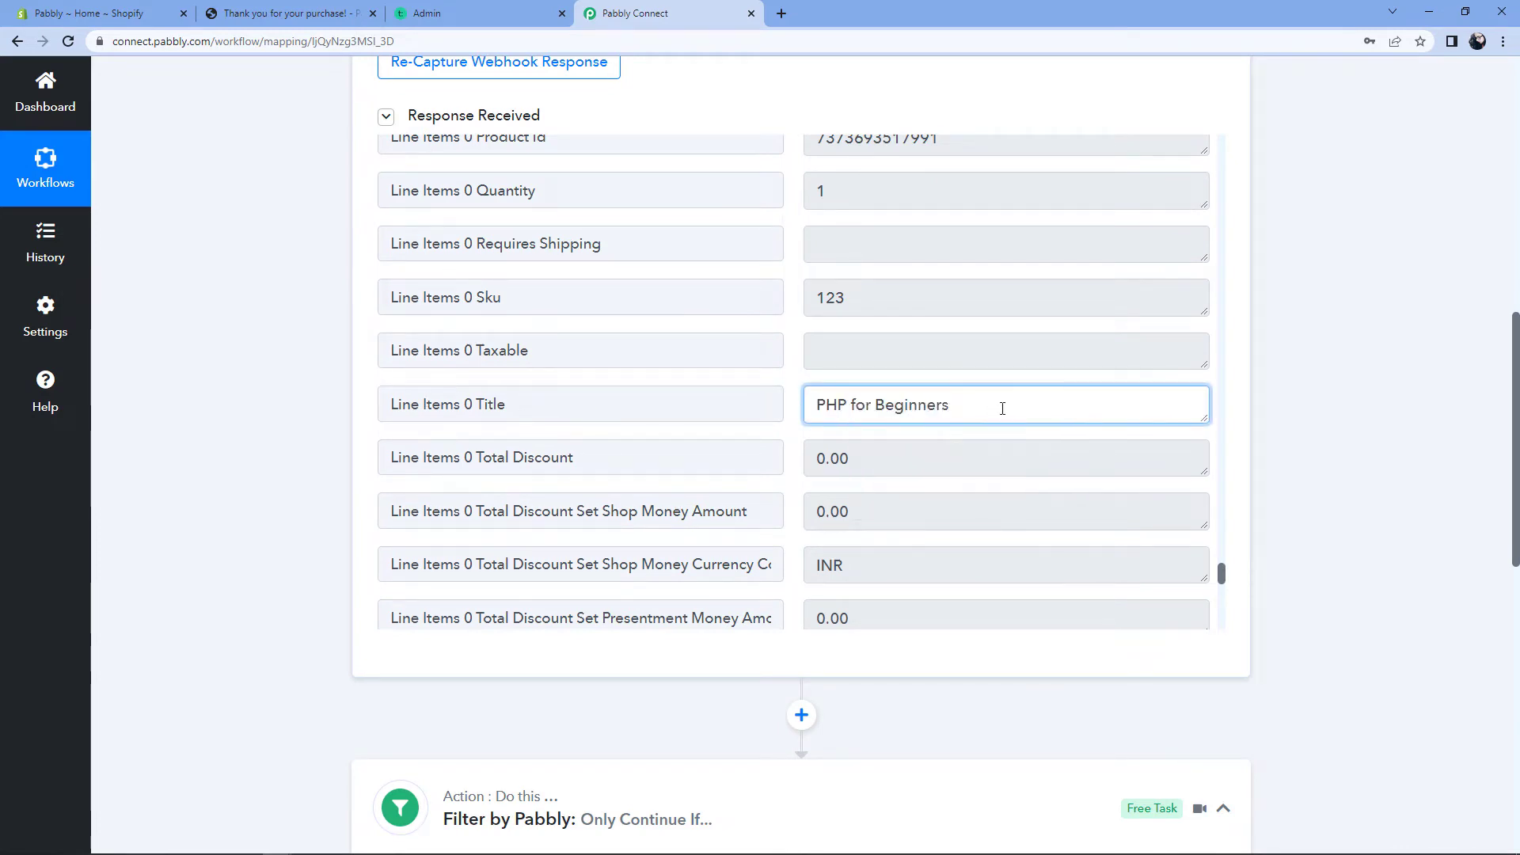
Step: Paste 'PHP for Beginners' into the filter's Value field
scroll(1351, 427, down, 5)
click(946, 659)
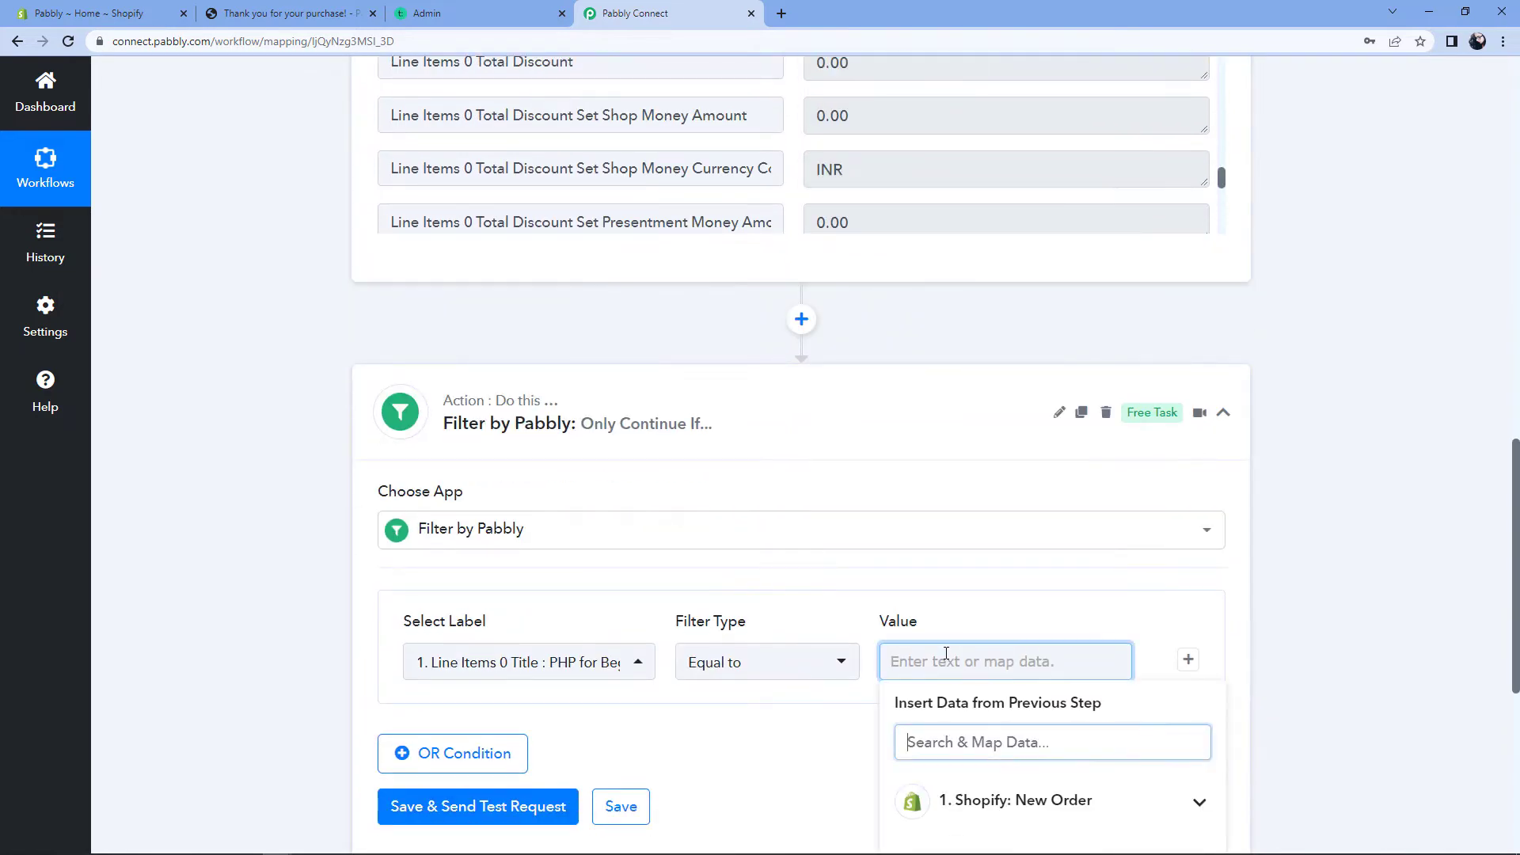
key(ctrl+v)
click(989, 473)
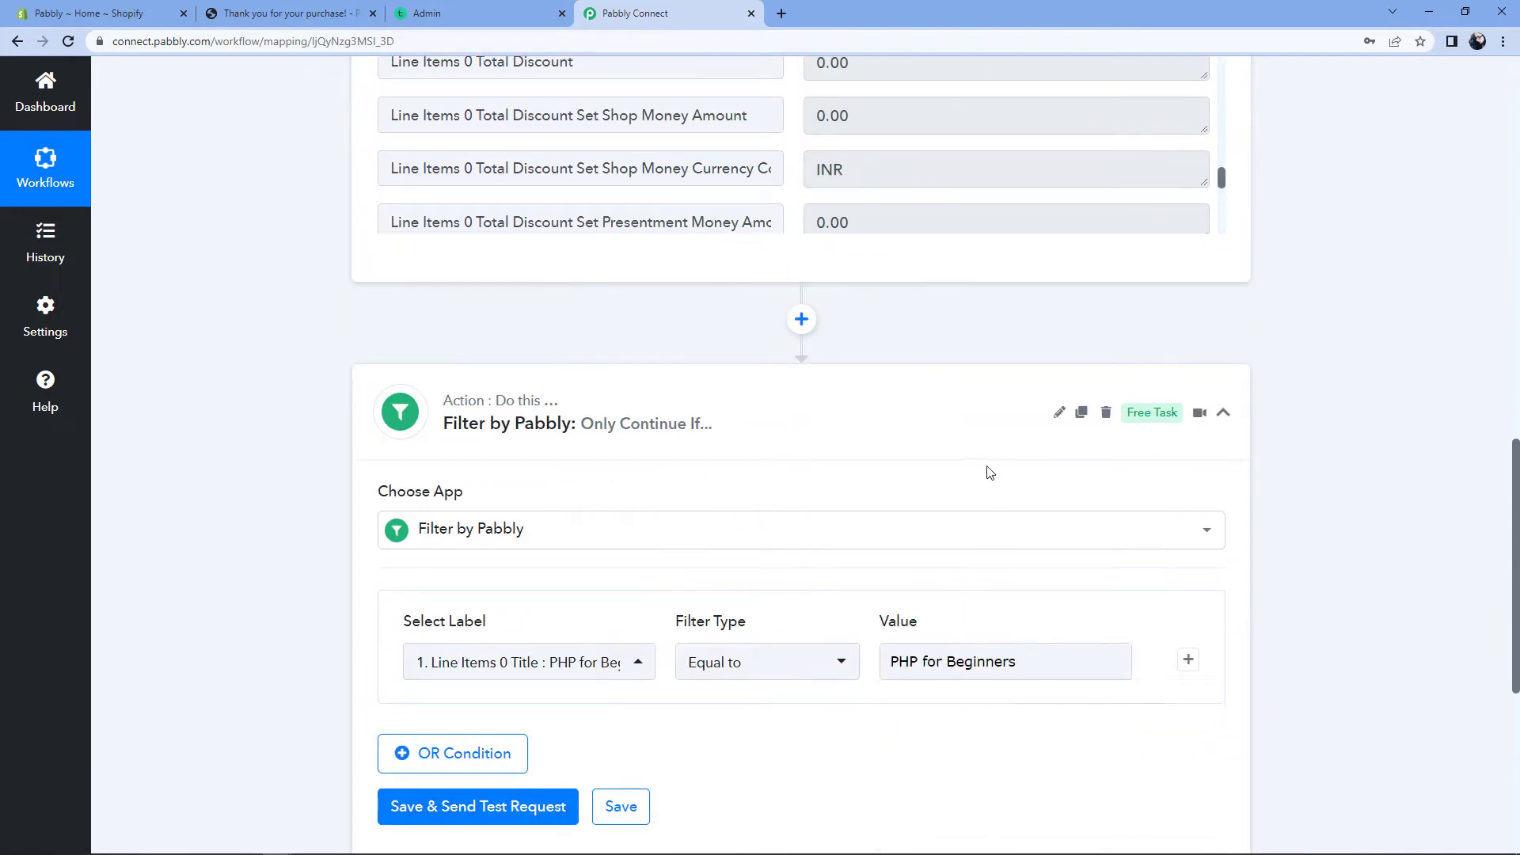
scroll(989, 473, down, 3)
Step: Save & Send Test Request on the filter and confirm the 'PHP for Beginners' check returns 'Condition is true'
click(478, 569)
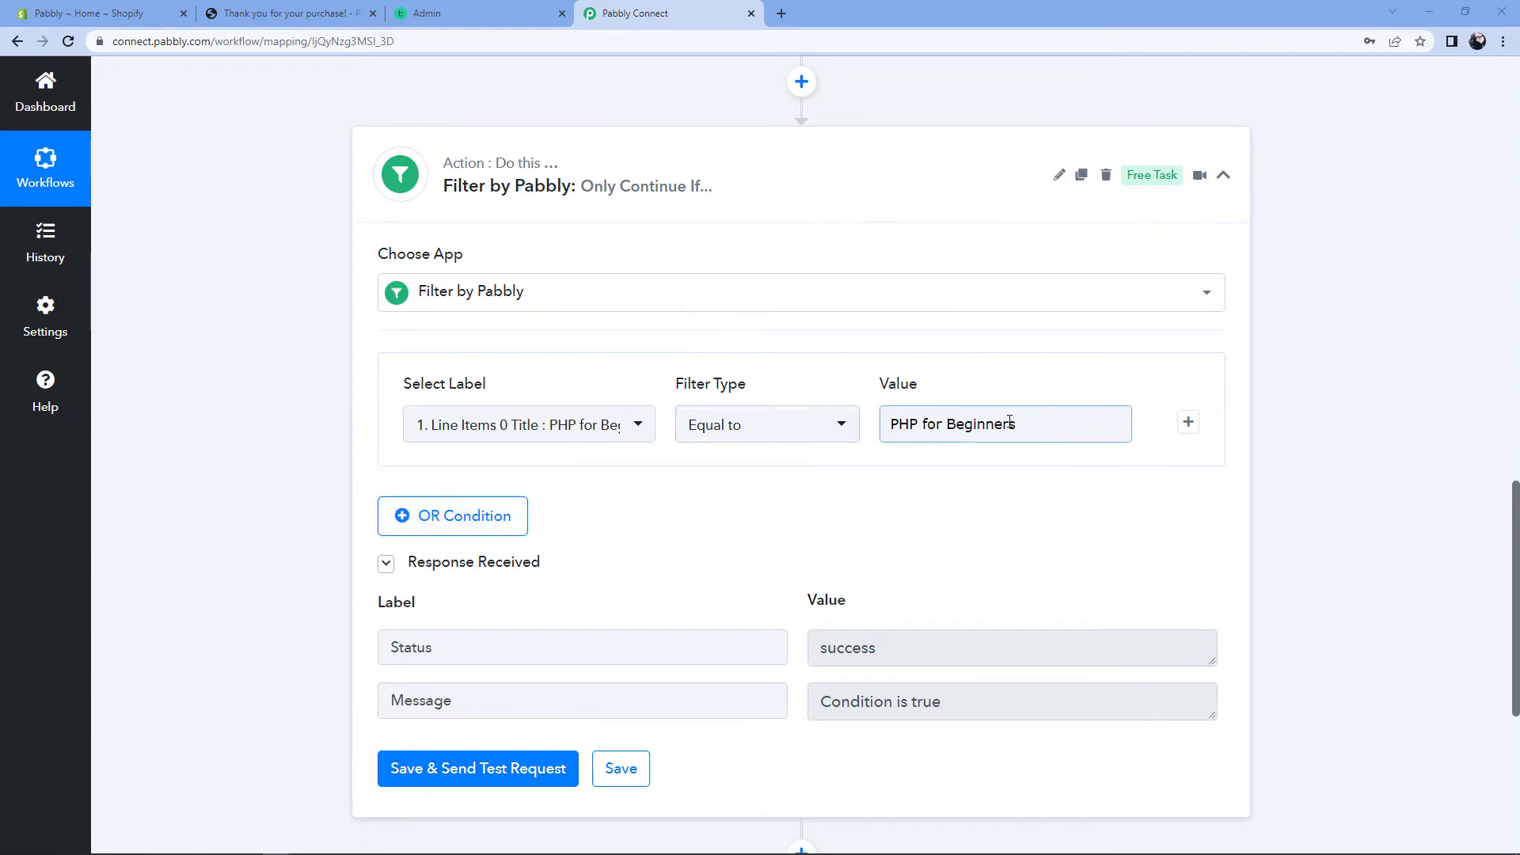
drag(1039, 425, 816, 489)
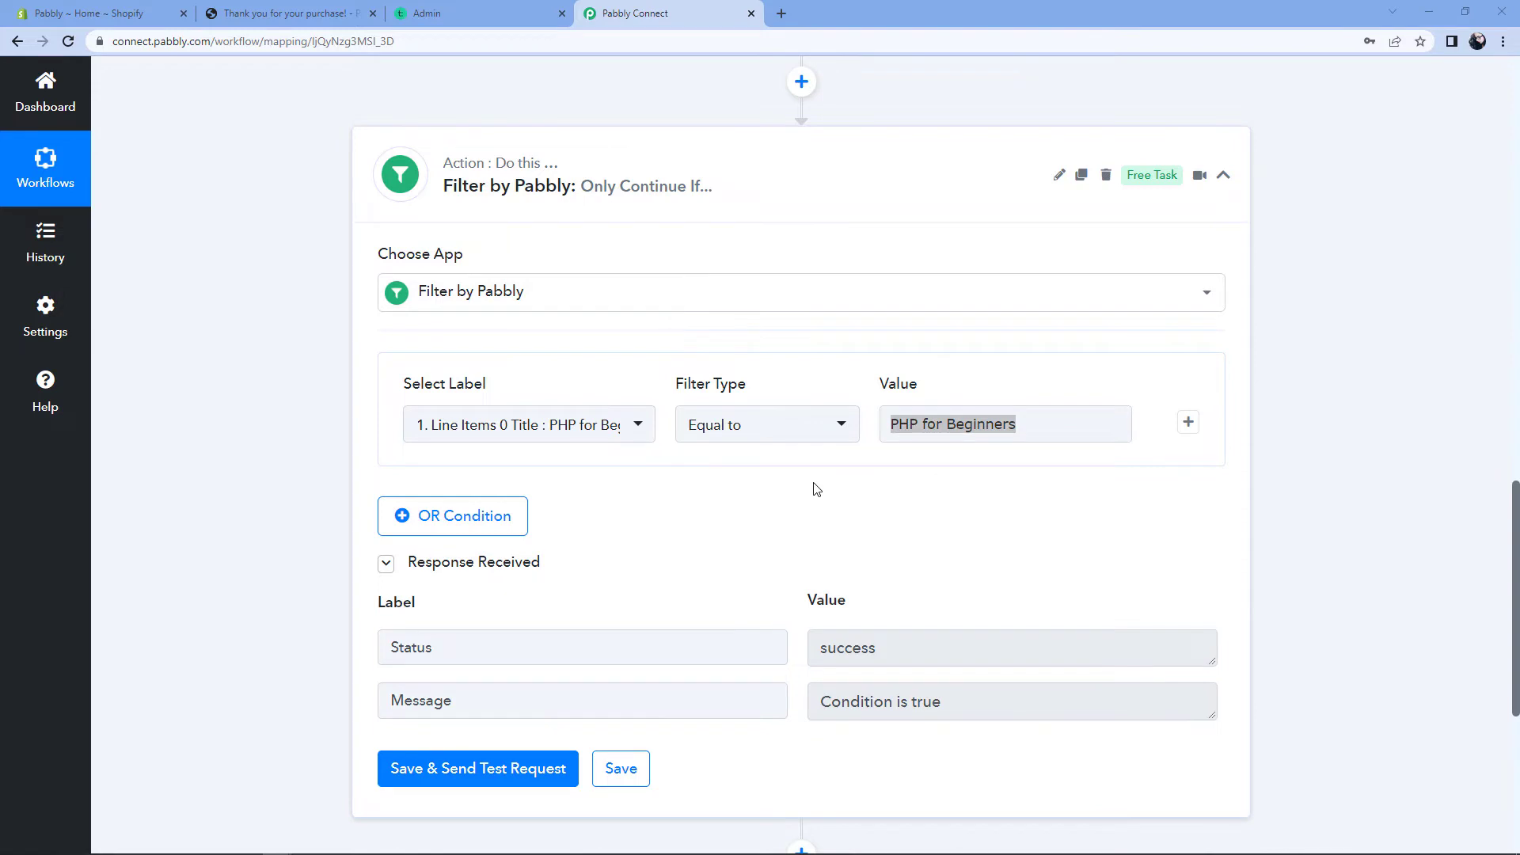
click(1036, 426)
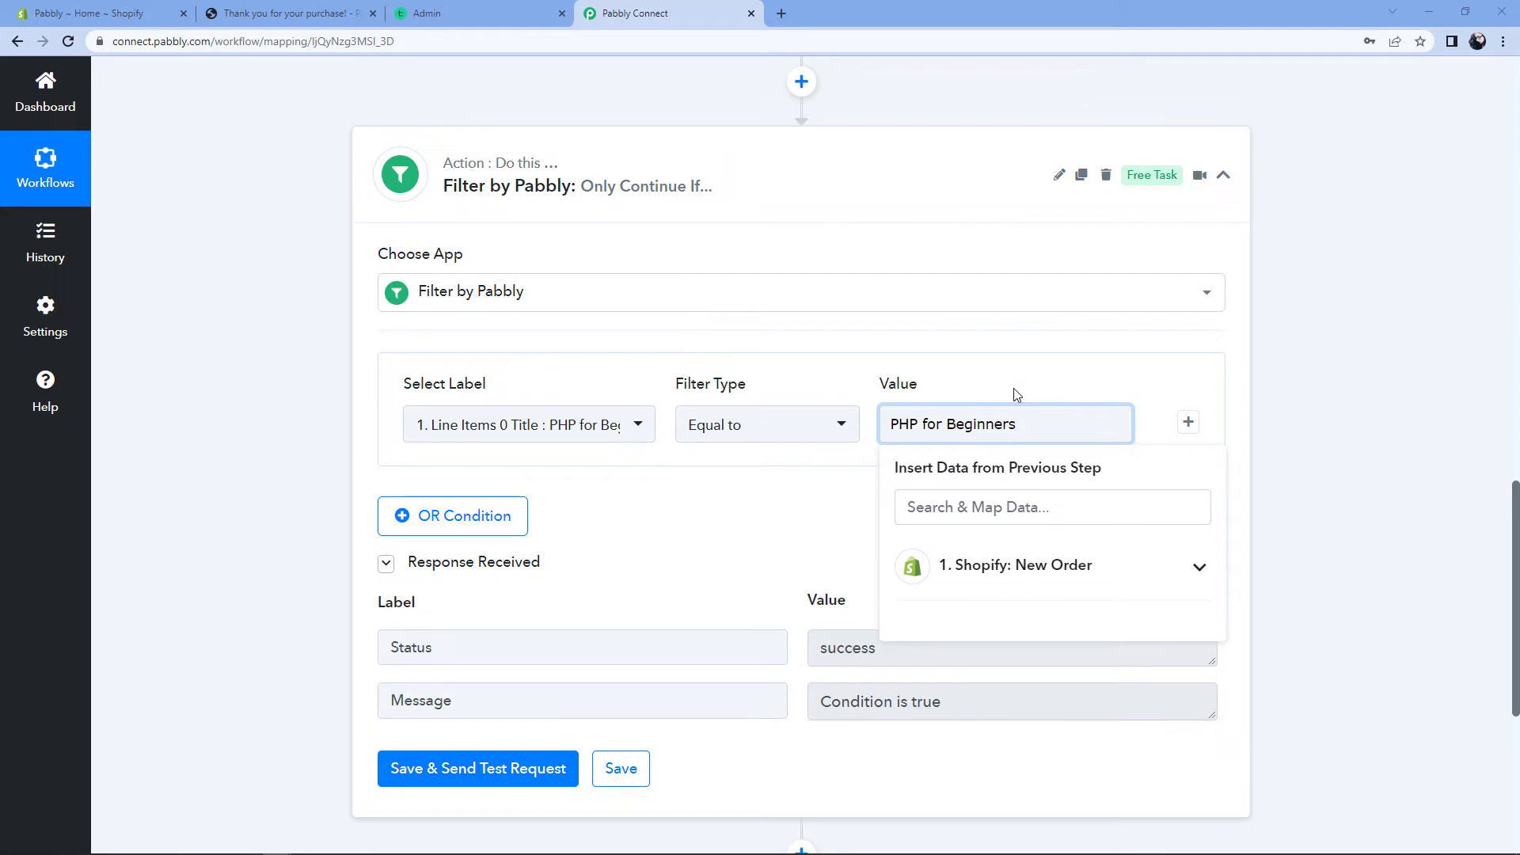
click(782, 547)
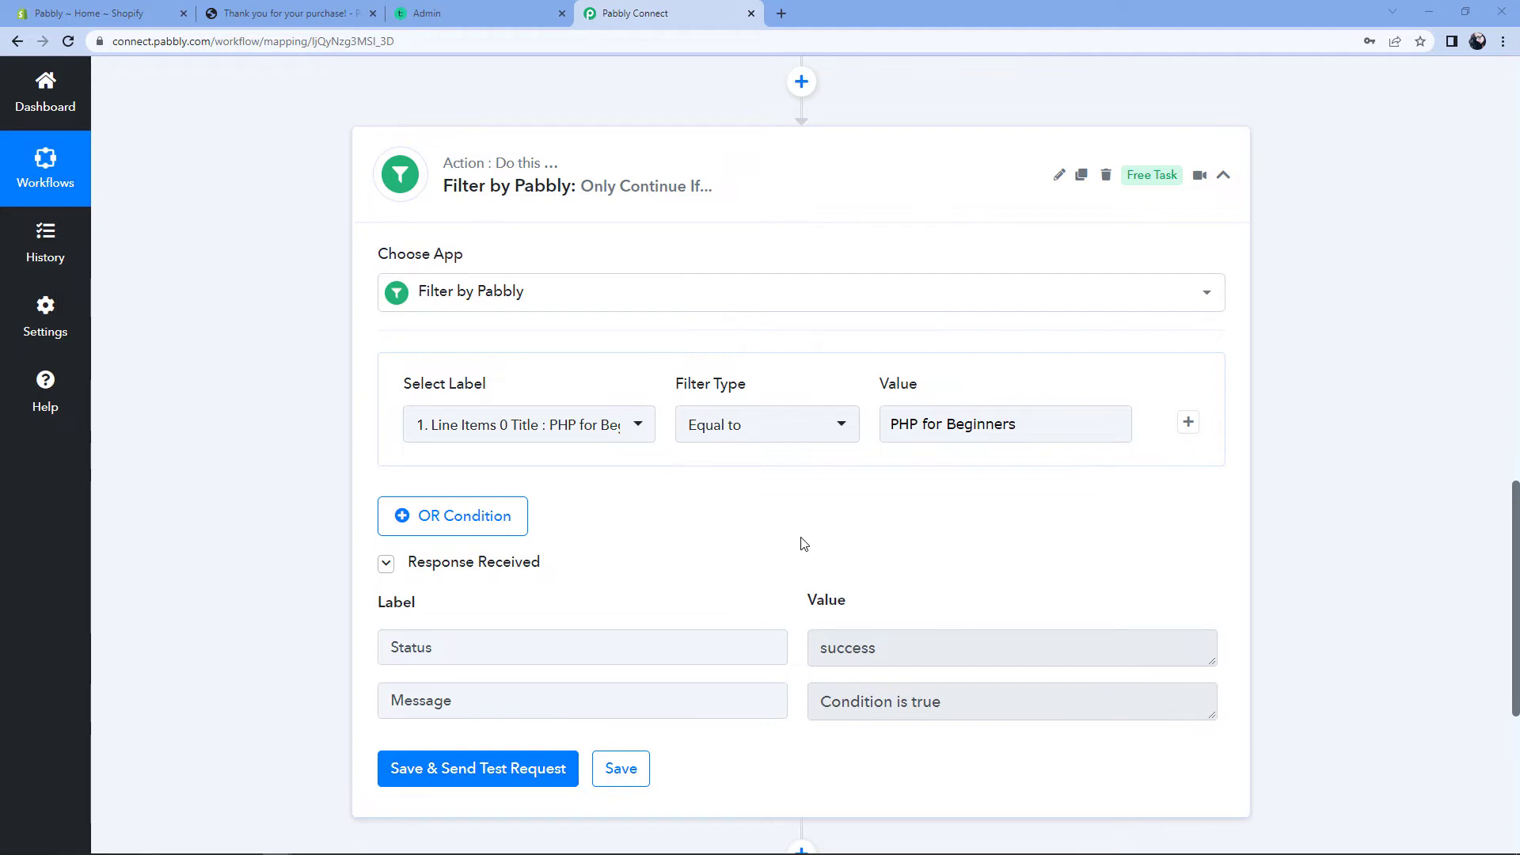
click(1041, 432)
drag(1042, 430, 861, 444)
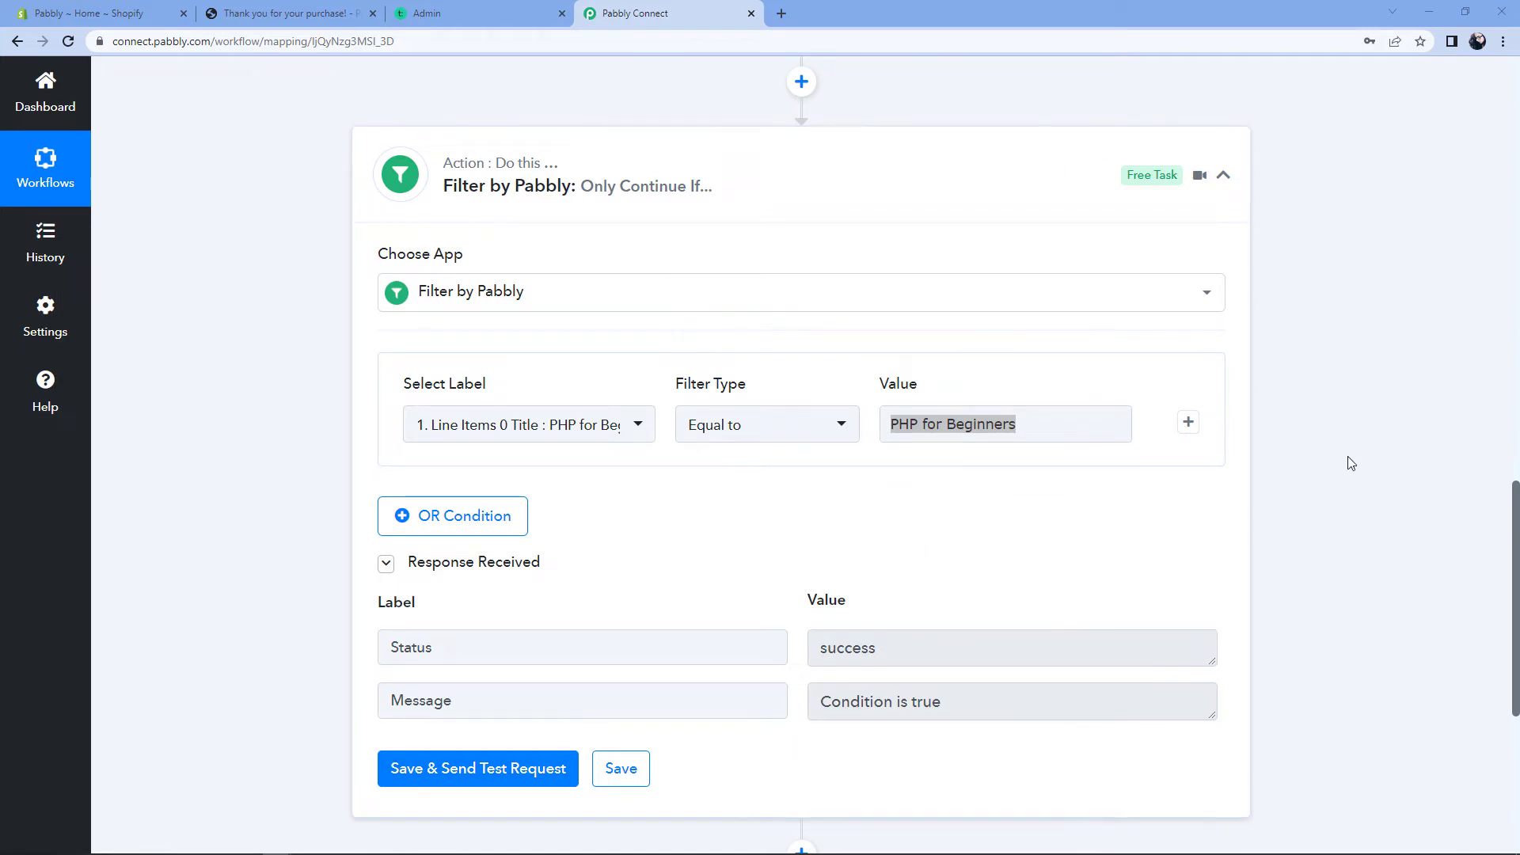
scroll(1350, 464, down, 5)
Step: Add a Teachable 'Enroll User in Course' action after the filter and choose Add New Connection
click(800, 394)
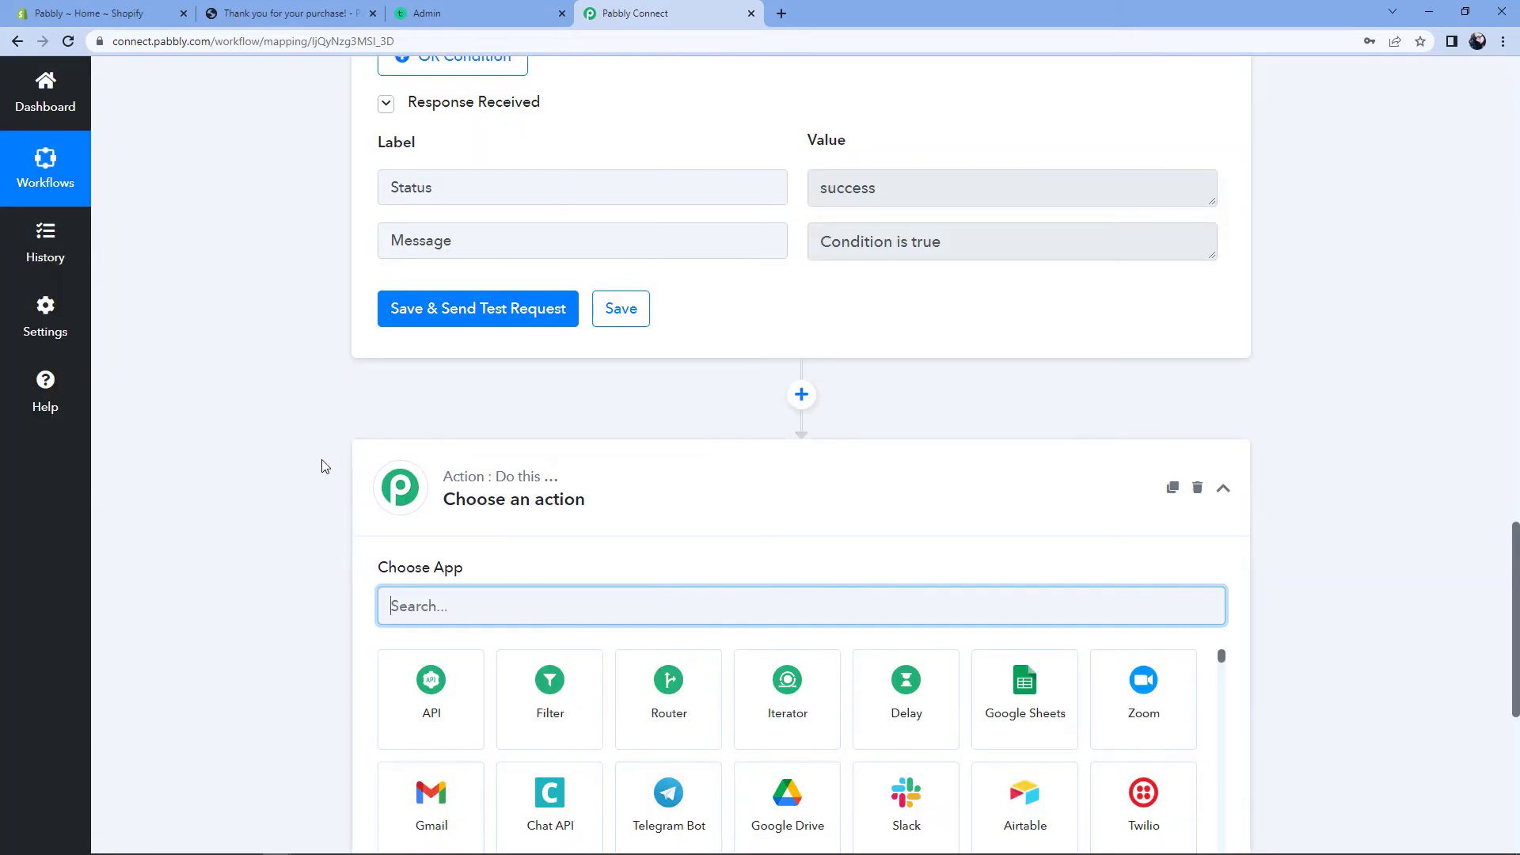
scroll(316, 471, down, 2)
text(Teach)
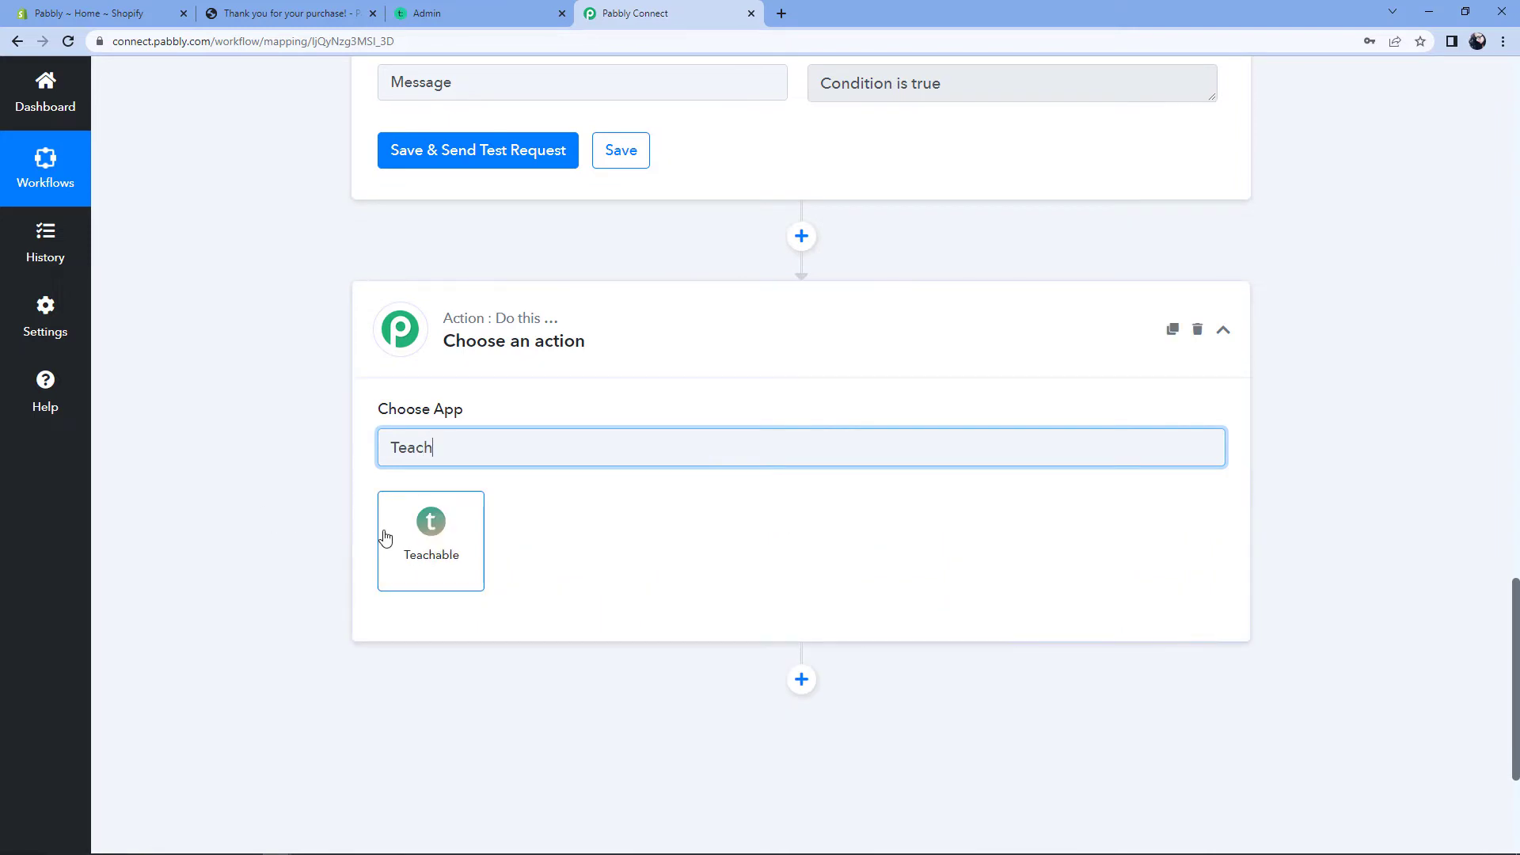
click(384, 536)
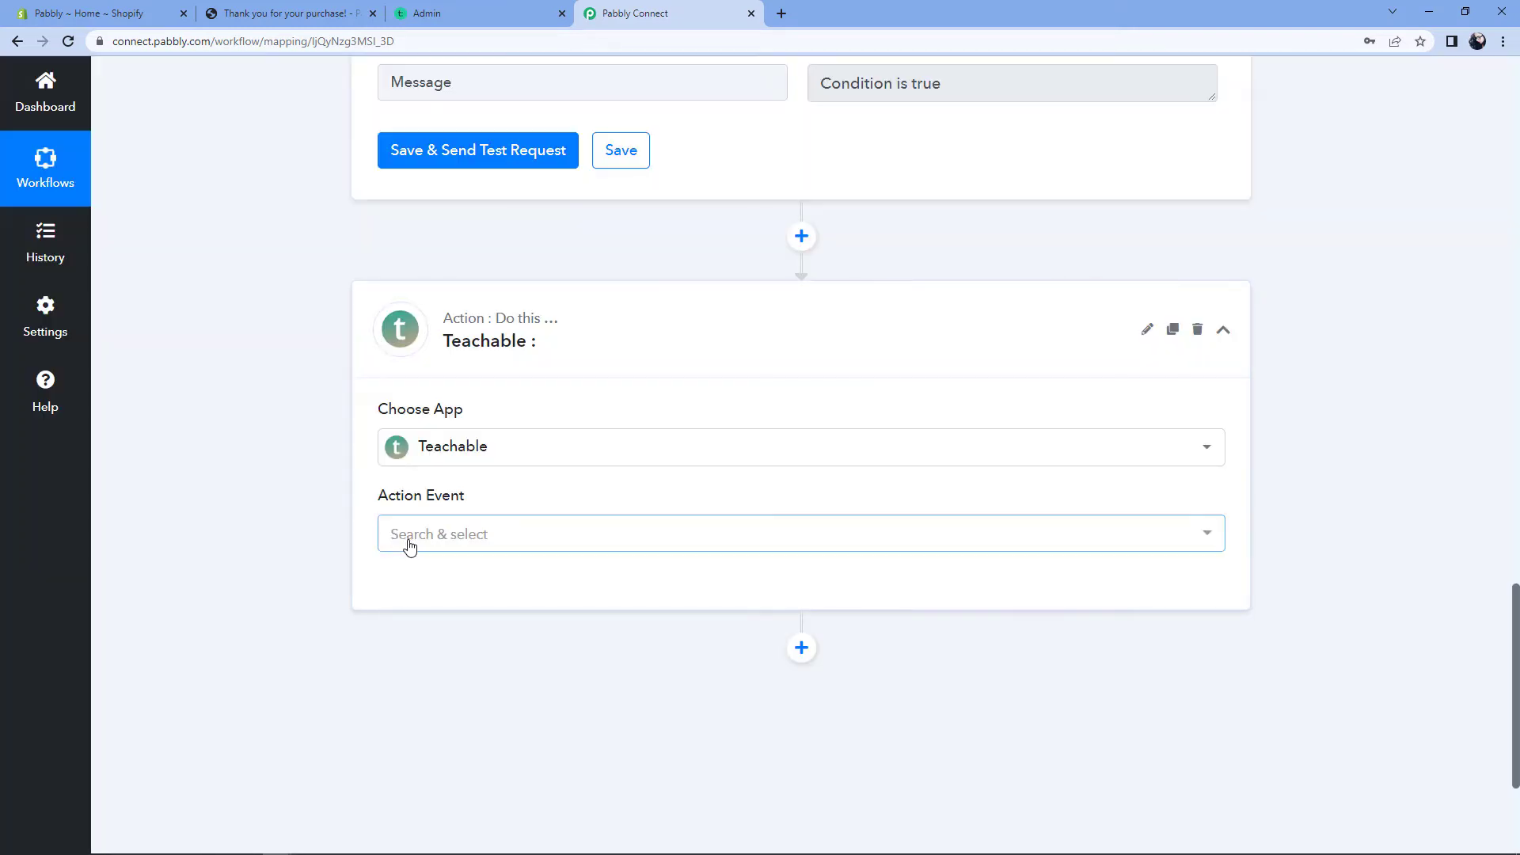
click(533, 539)
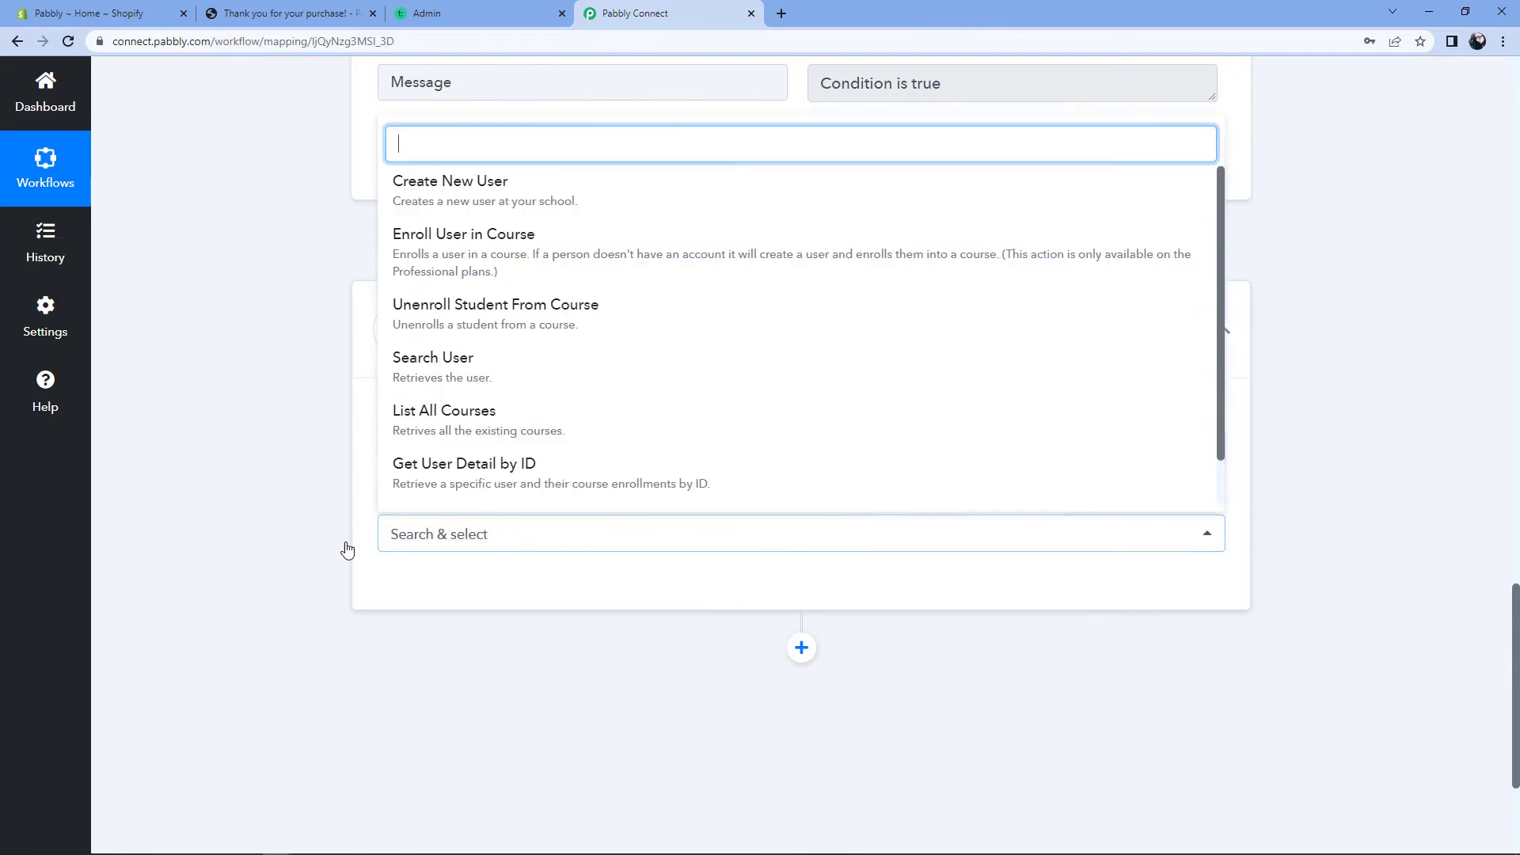
click(504, 255)
click(446, 598)
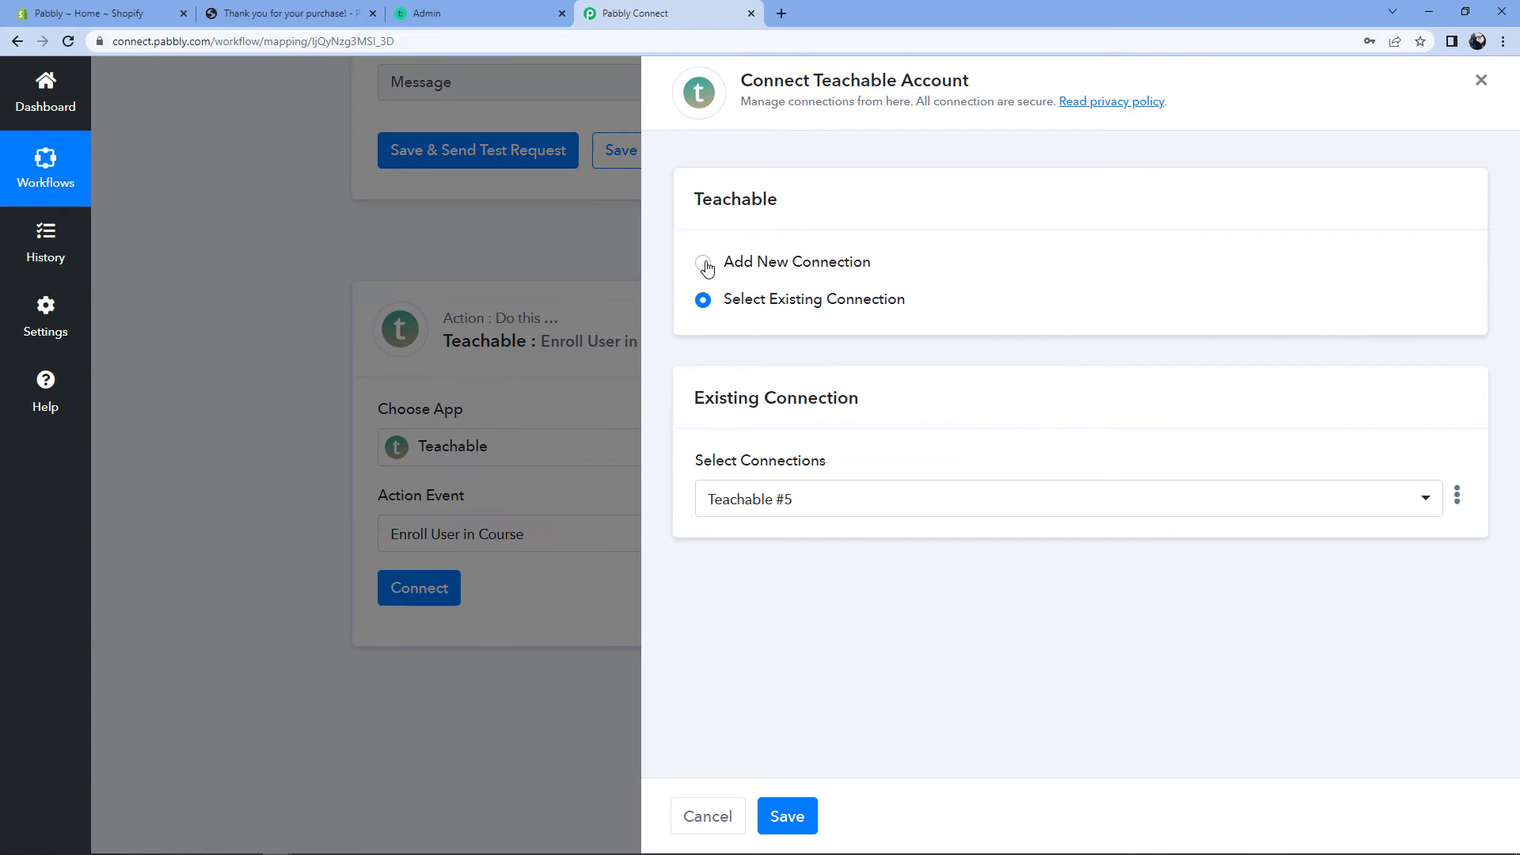
click(704, 264)
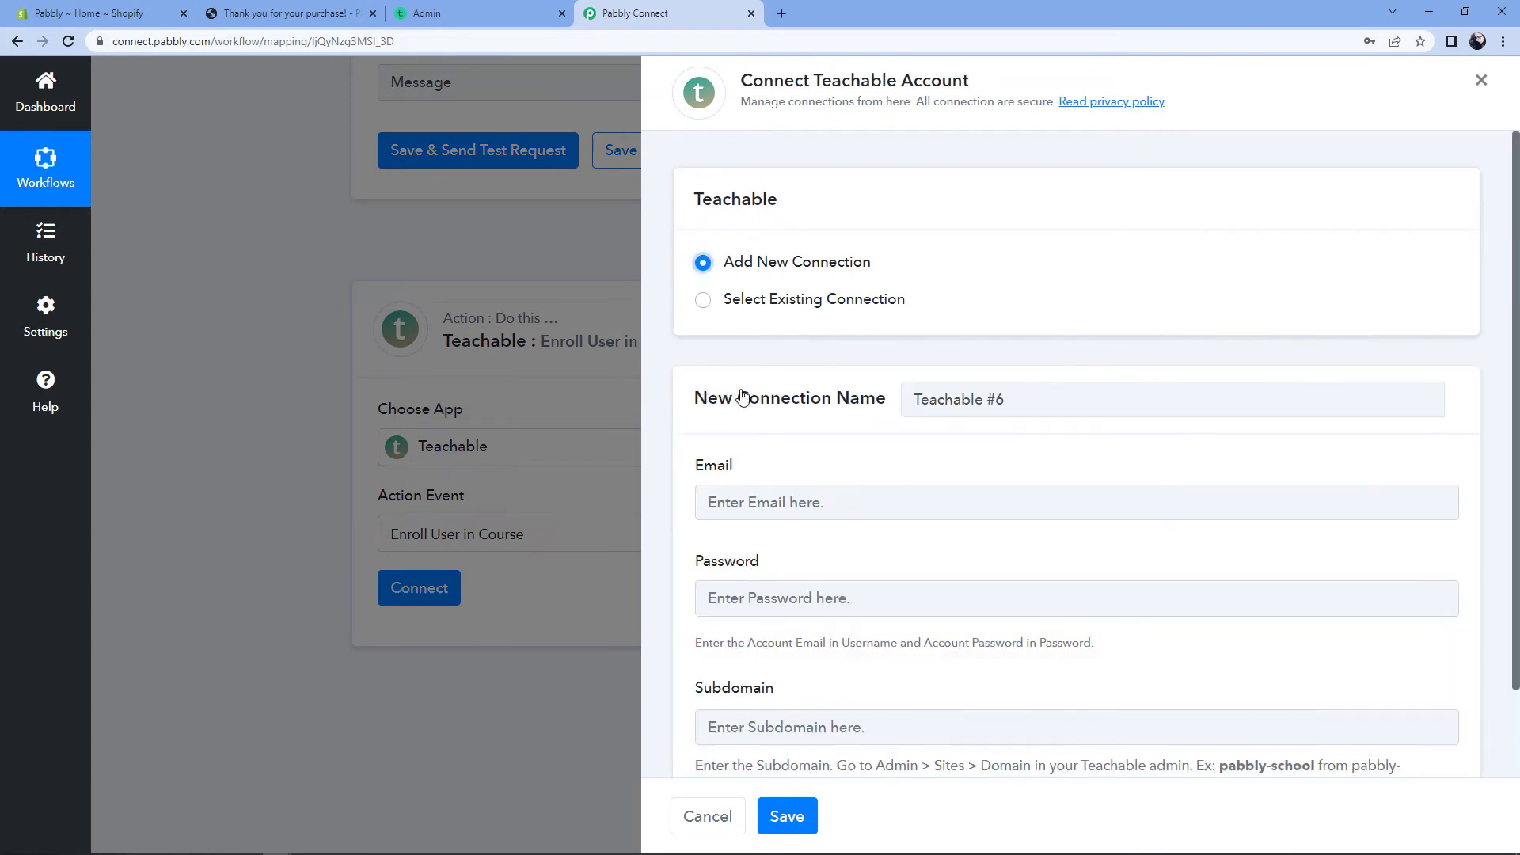
Step: Leave the Teachable #6 connection form blank and switch to the Teachable admin dashboard
scroll(752, 380, down, 2)
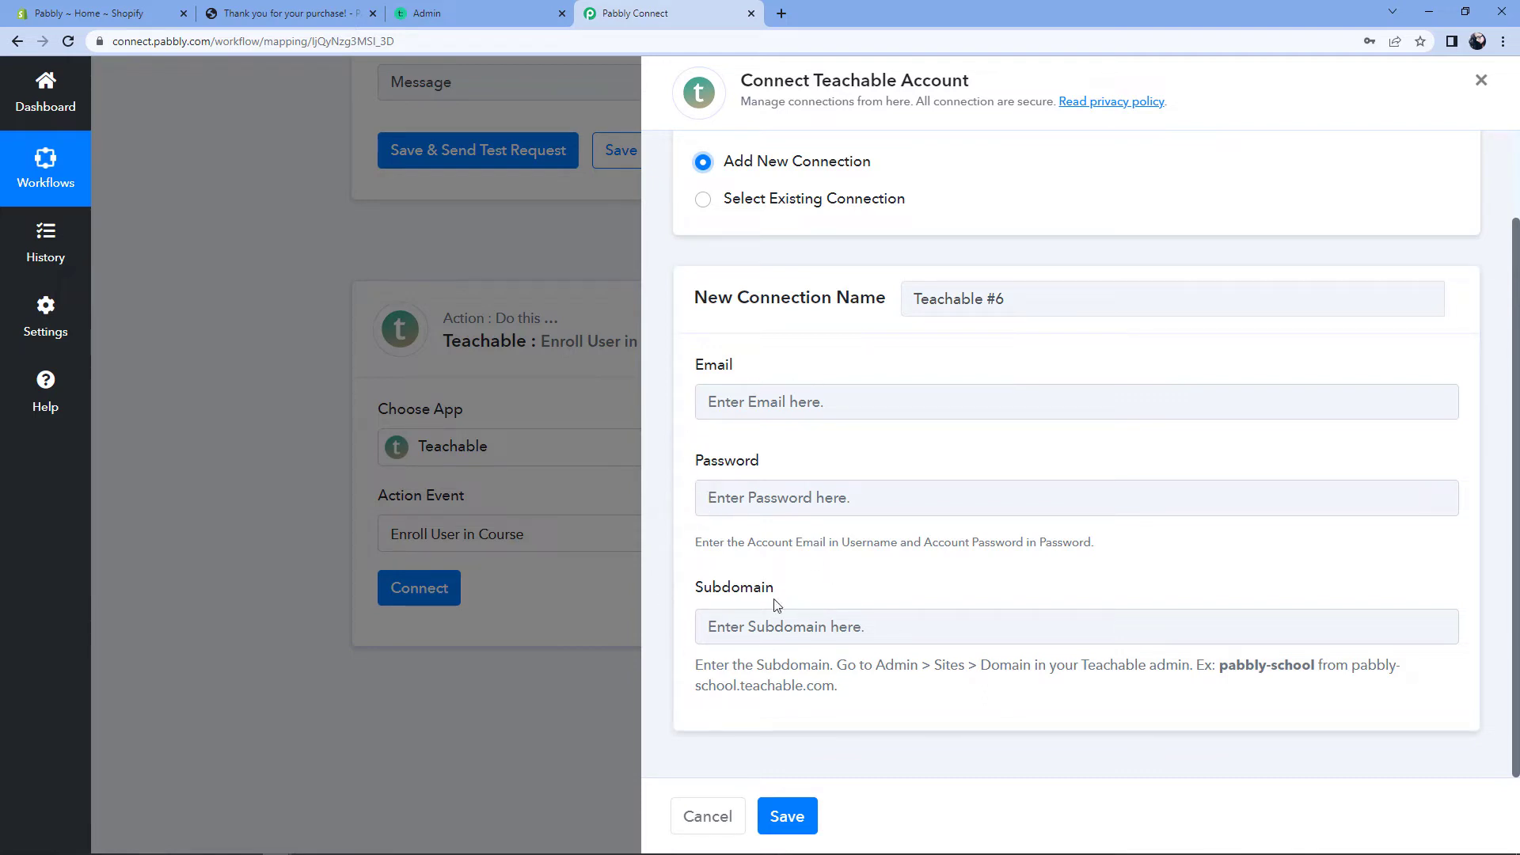
click(440, 13)
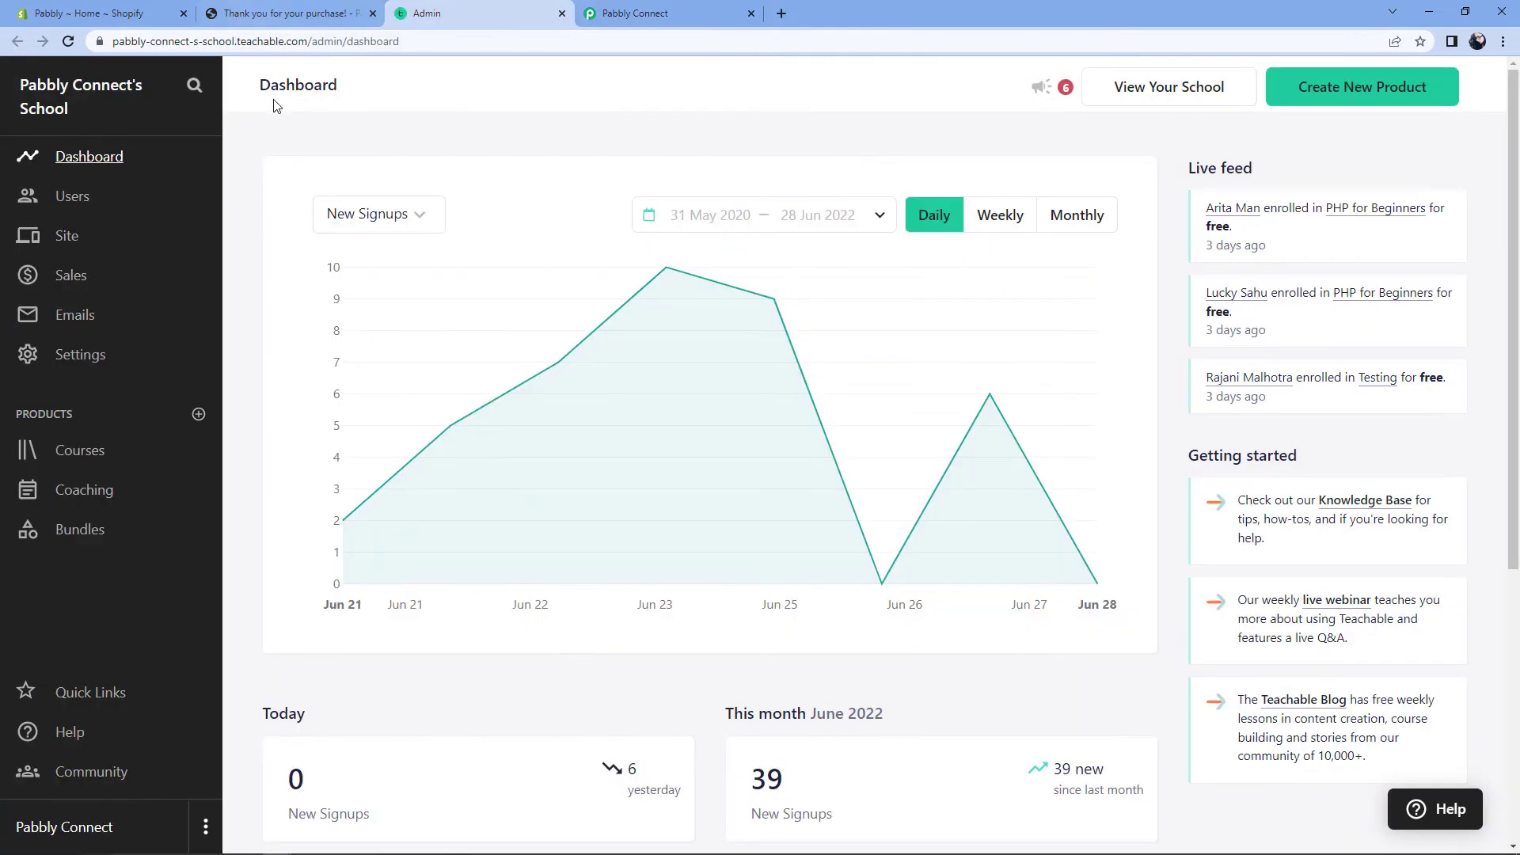
Step: Copy the subdomain 'pabbly-connect-s-school' from the Teachable admin URL and return to Pabbly Connect
double_click(226, 41)
click(226, 42)
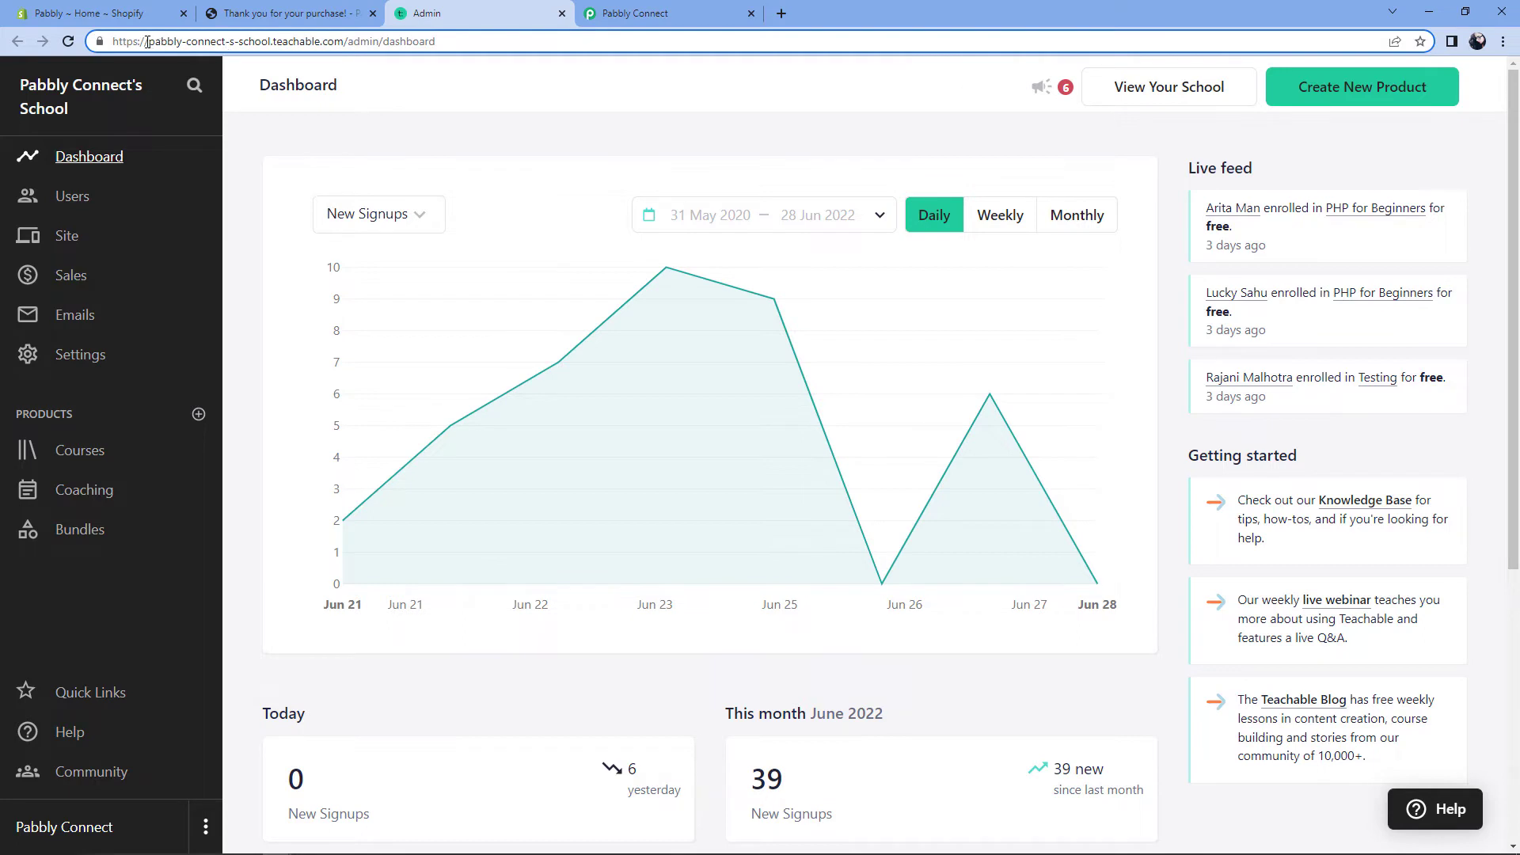
drag(149, 41, 271, 45)
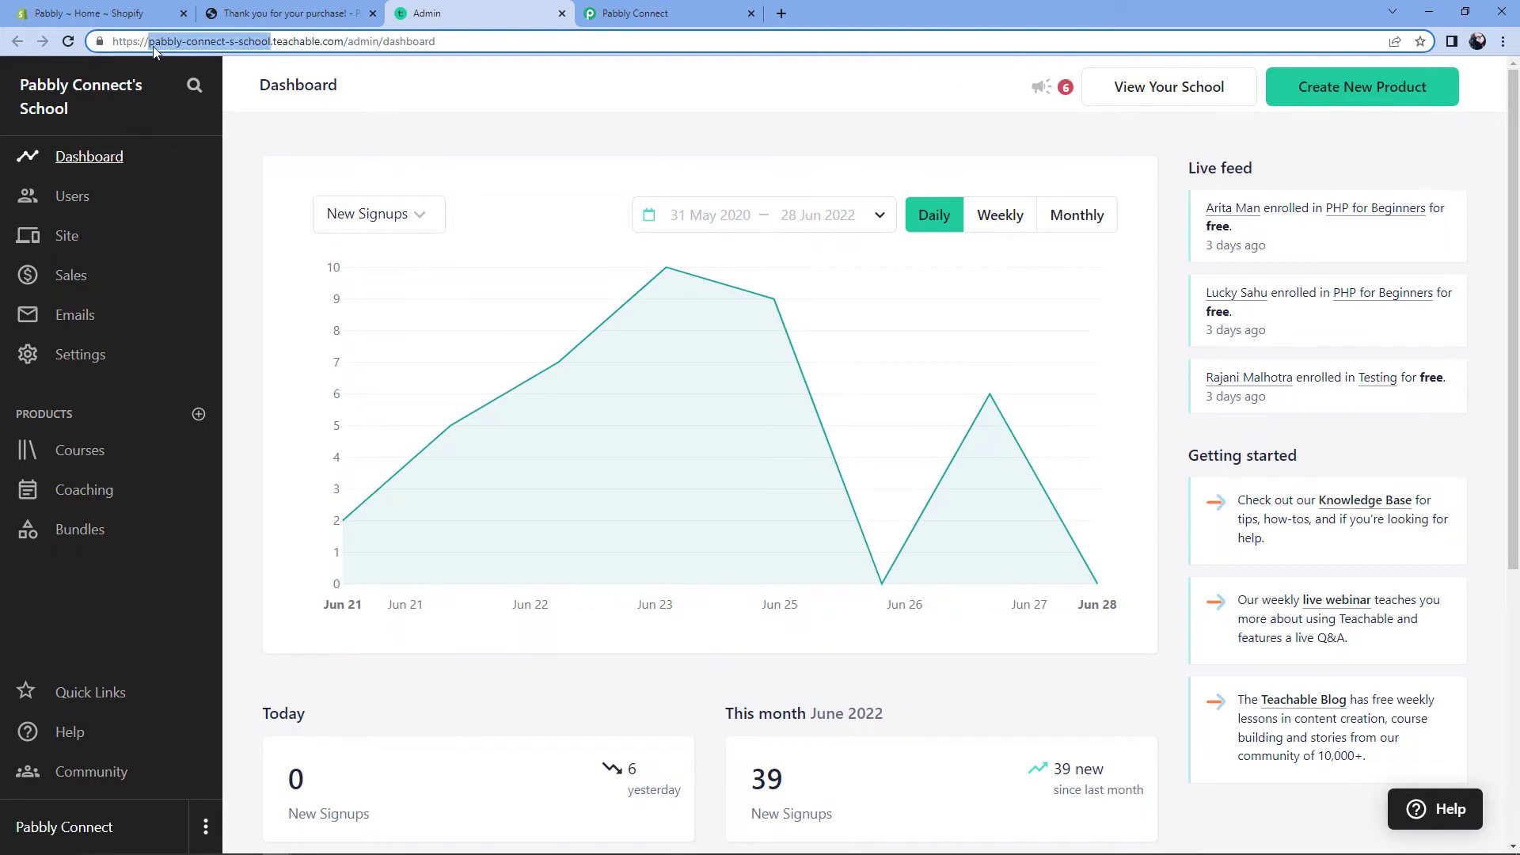
right_click(203, 46)
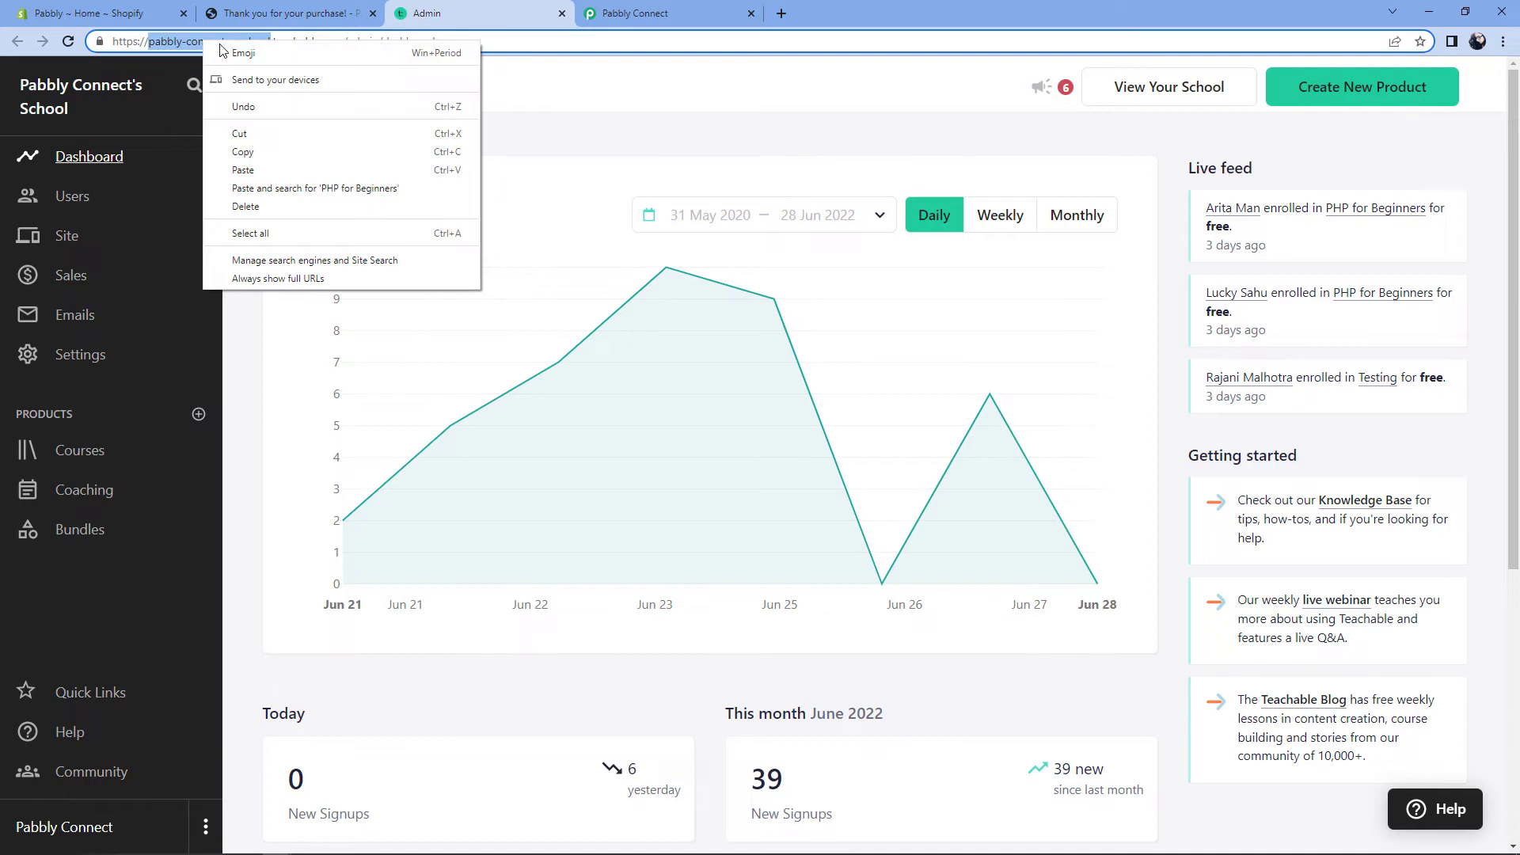
click(247, 159)
click(626, 12)
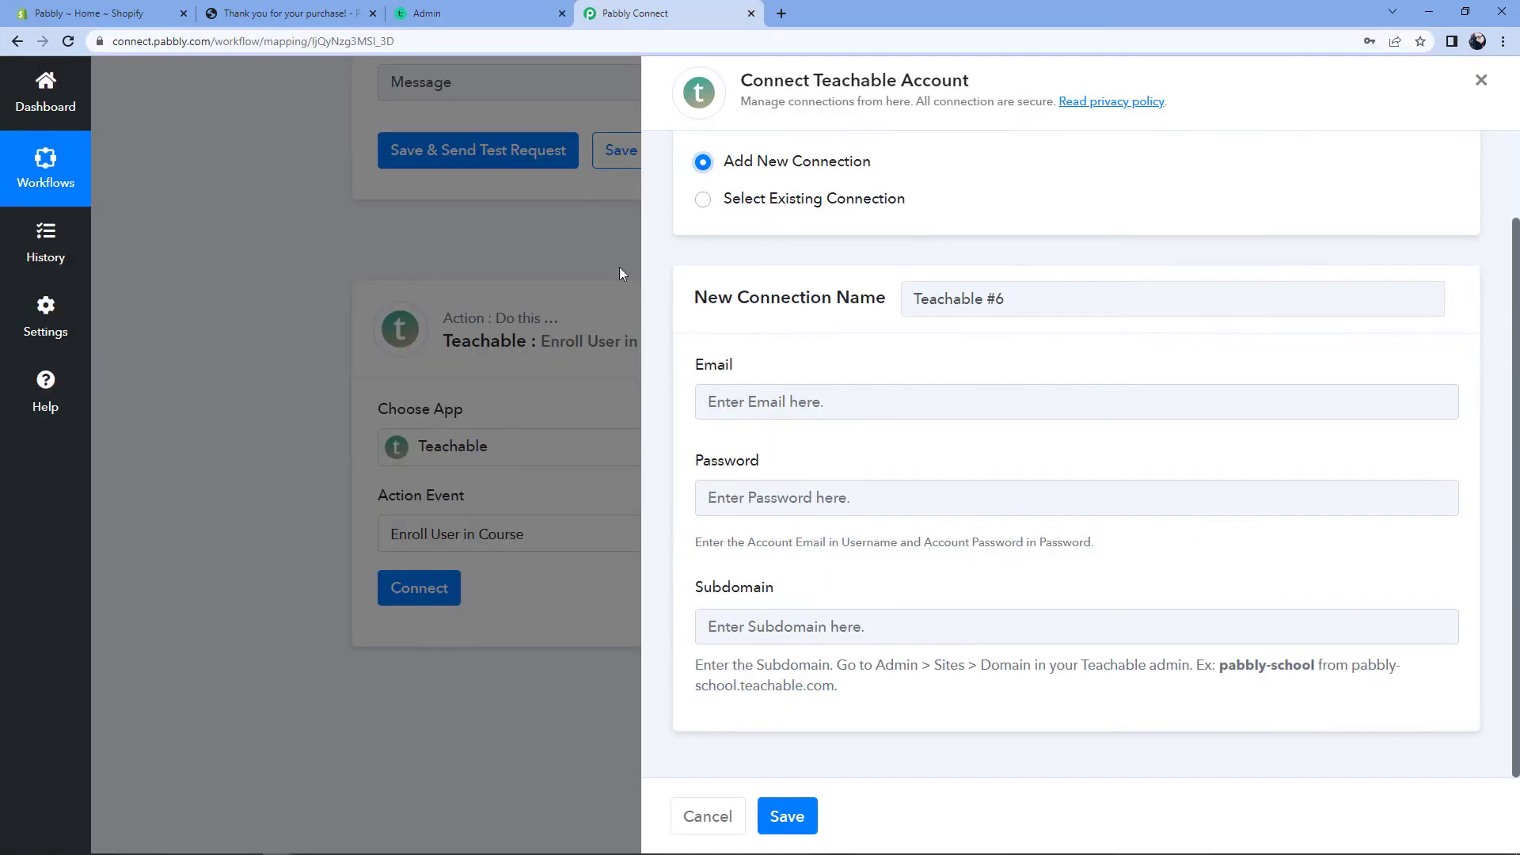
Step: Paste the subdomain, then switch to the existing Teachable #5 connection and save it
click(748, 625)
right_click(738, 627)
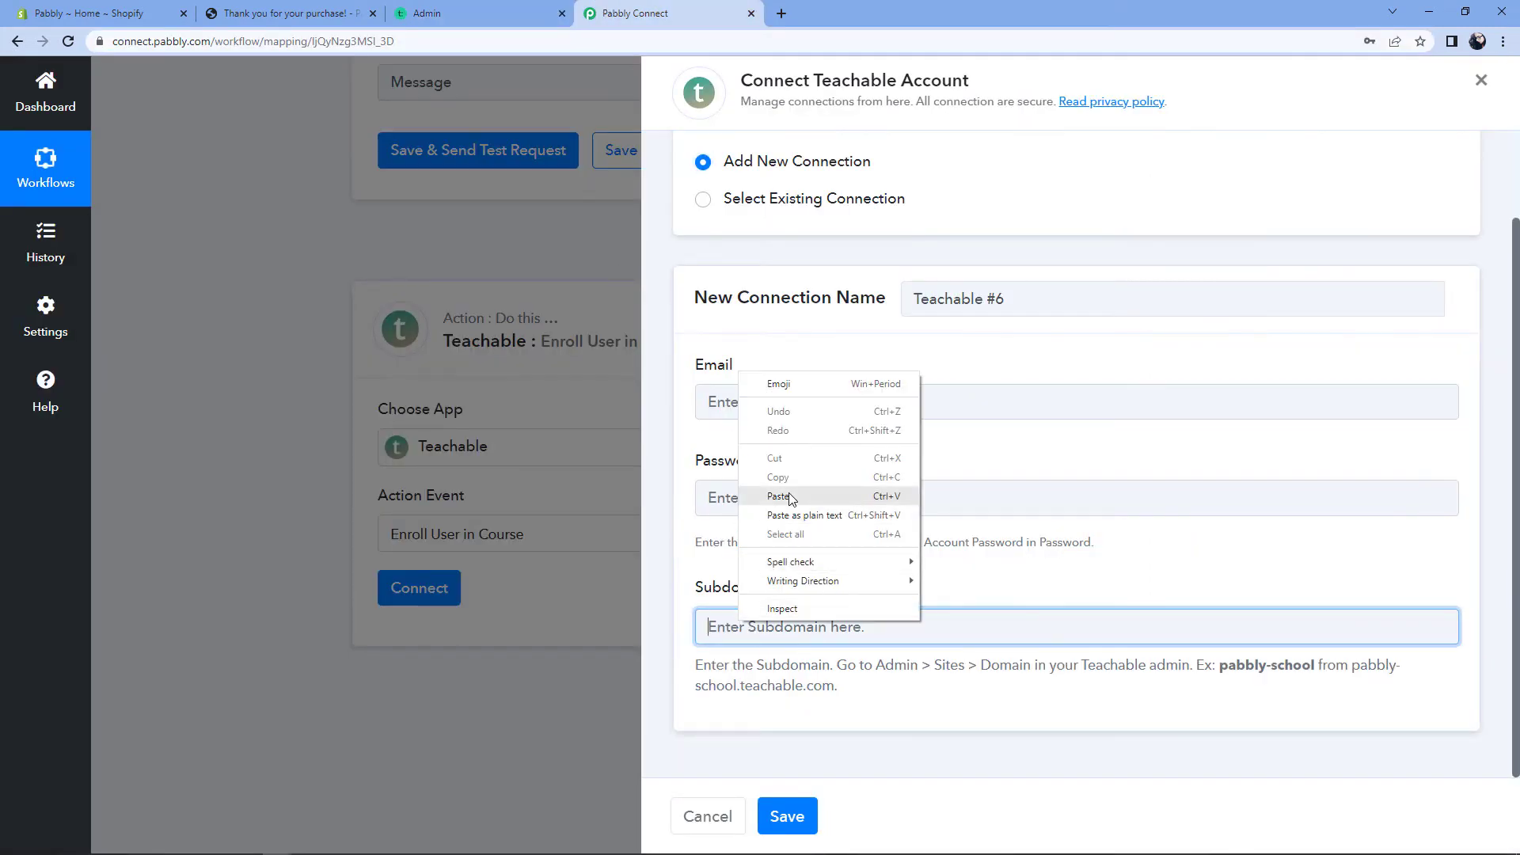
click(792, 505)
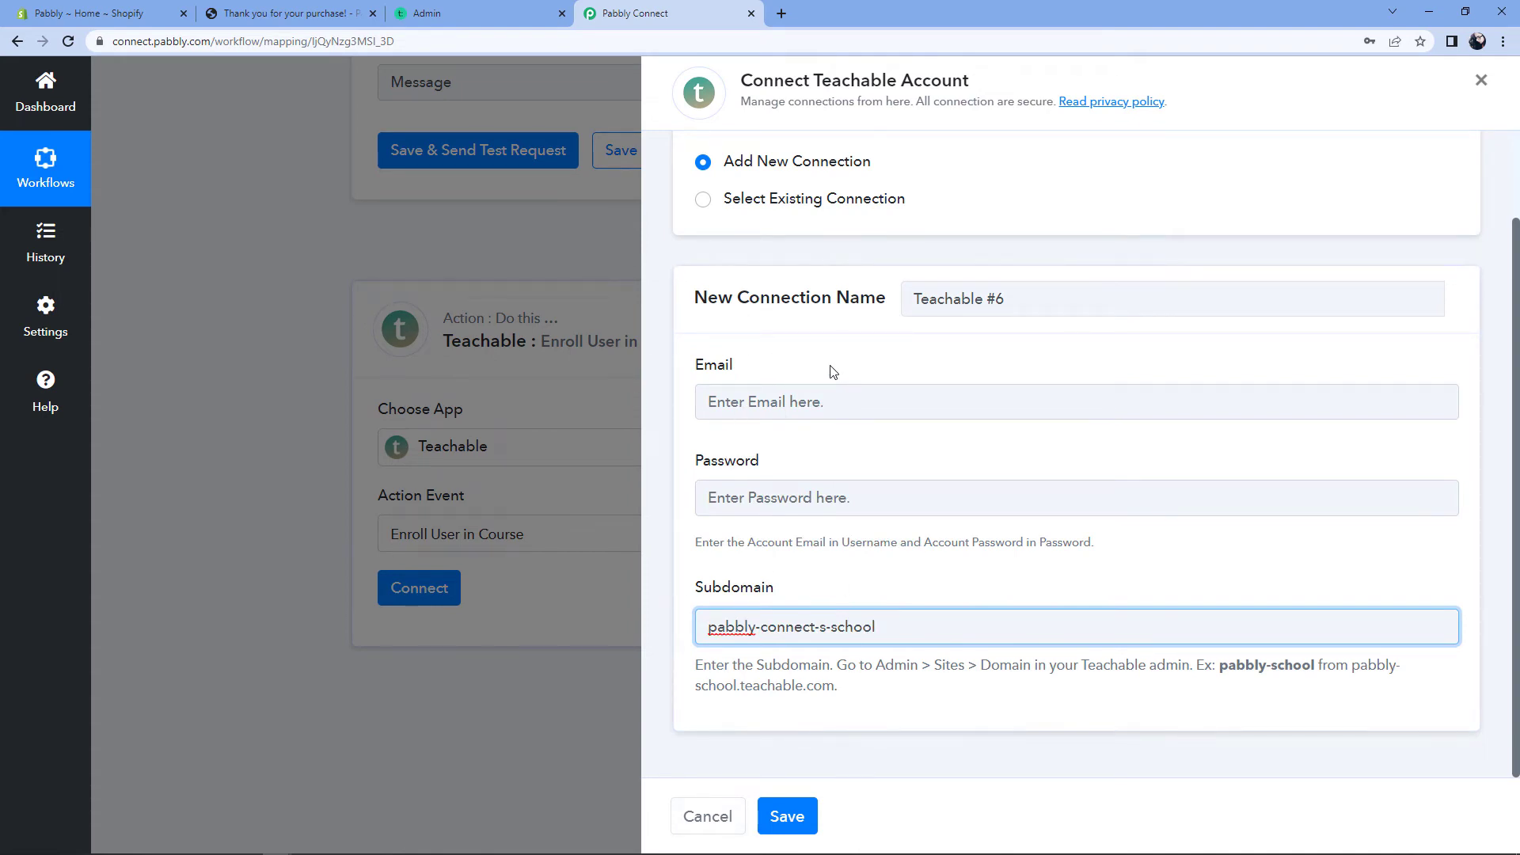
click(704, 201)
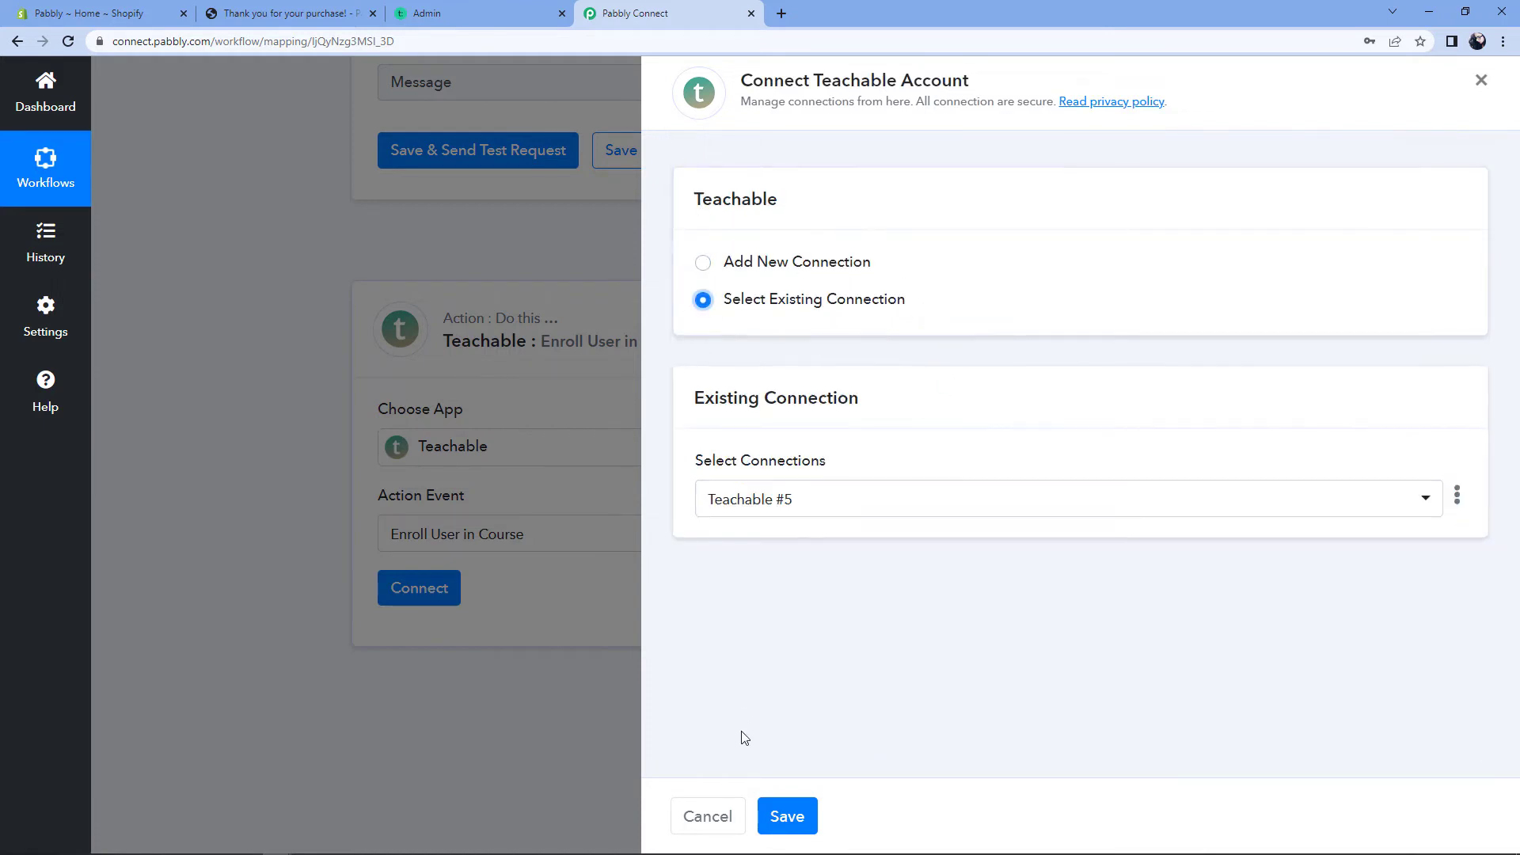
click(786, 816)
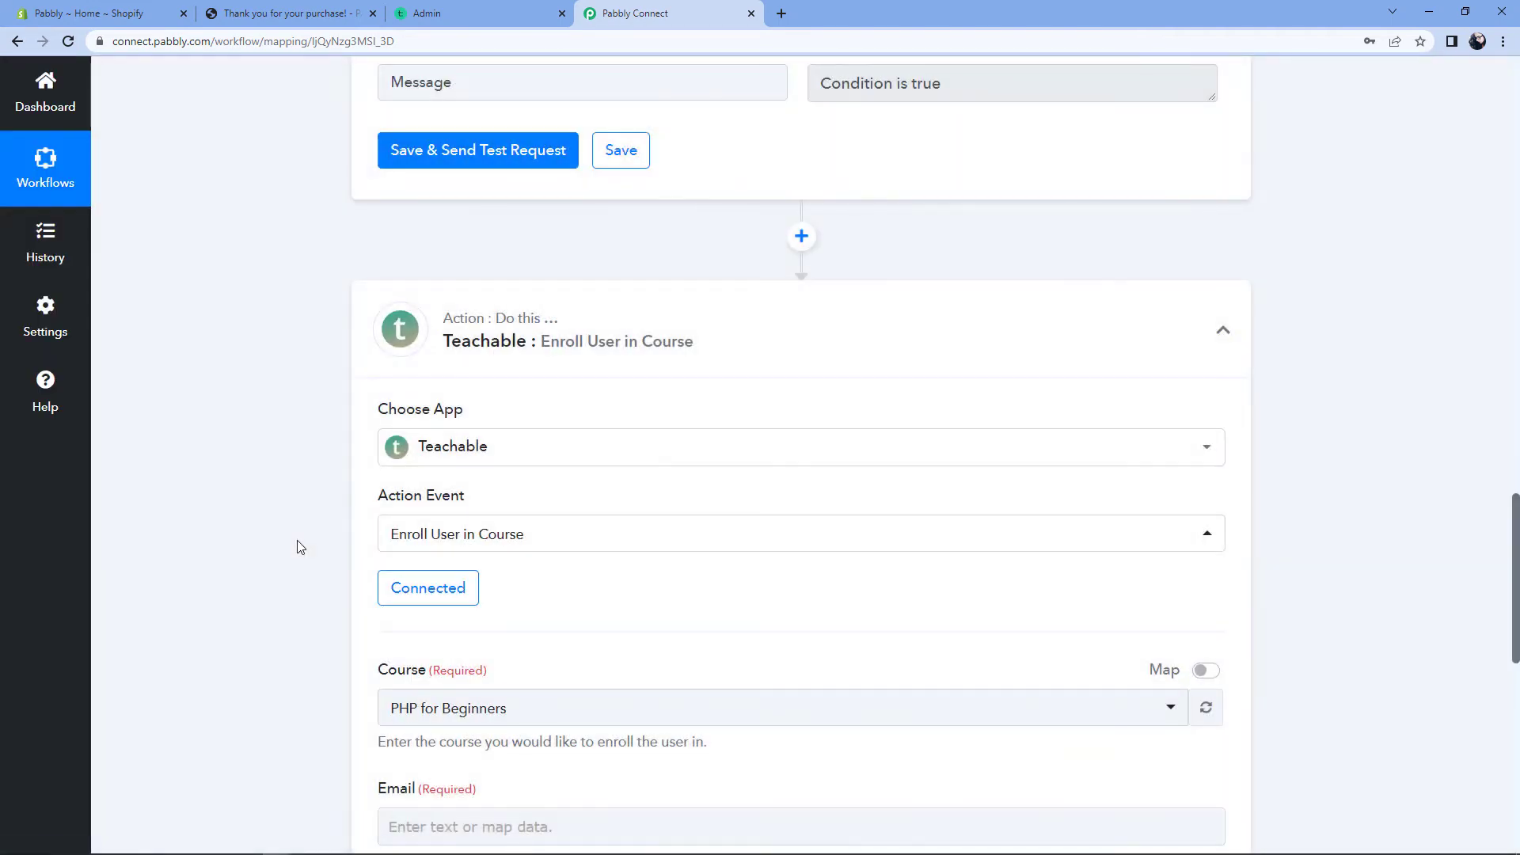
scroll(300, 547, down, 5)
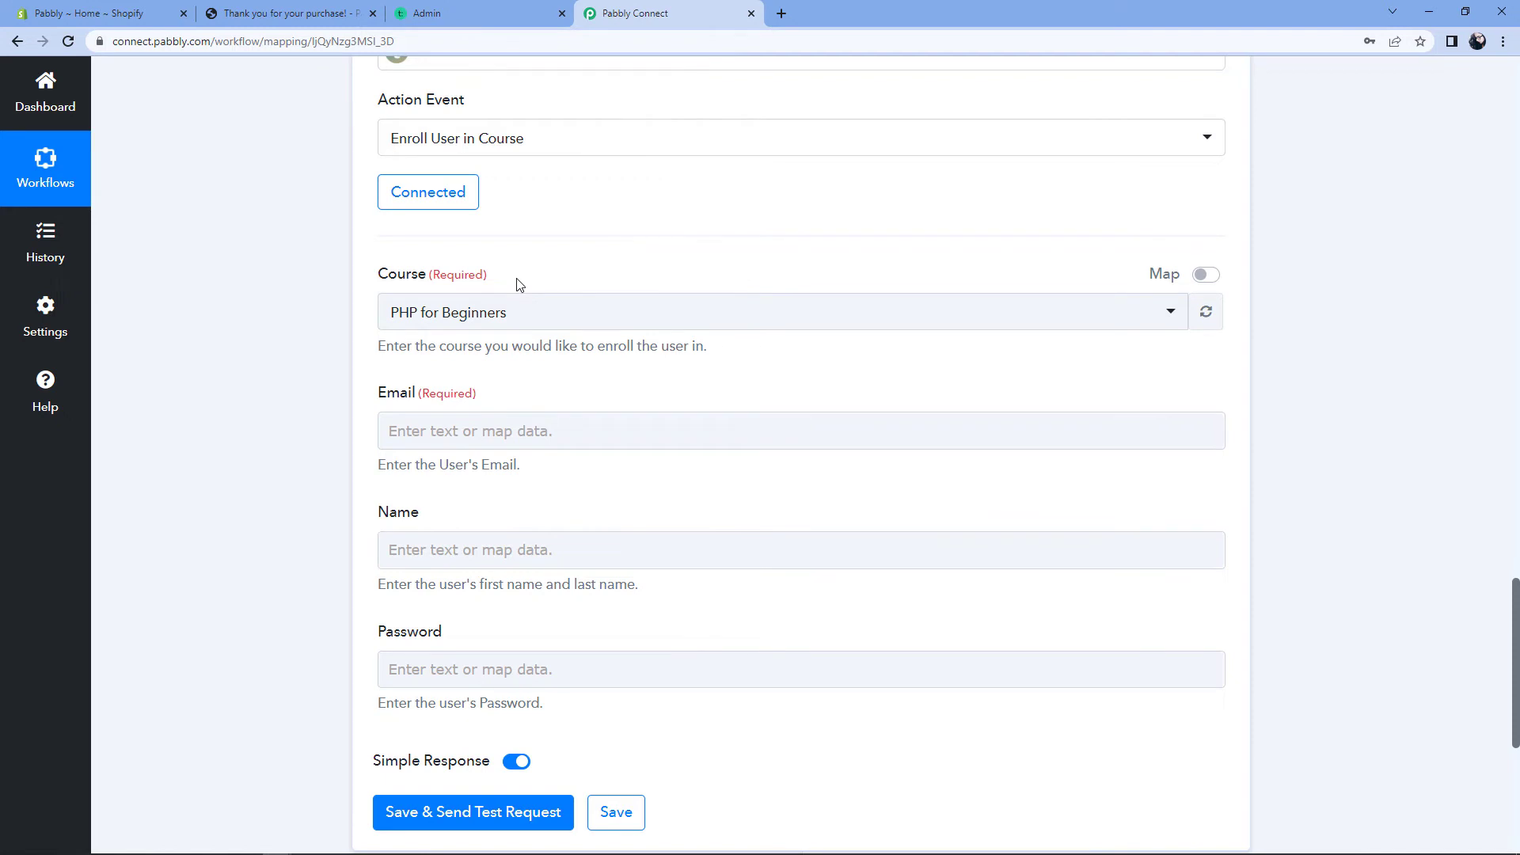
click(528, 321)
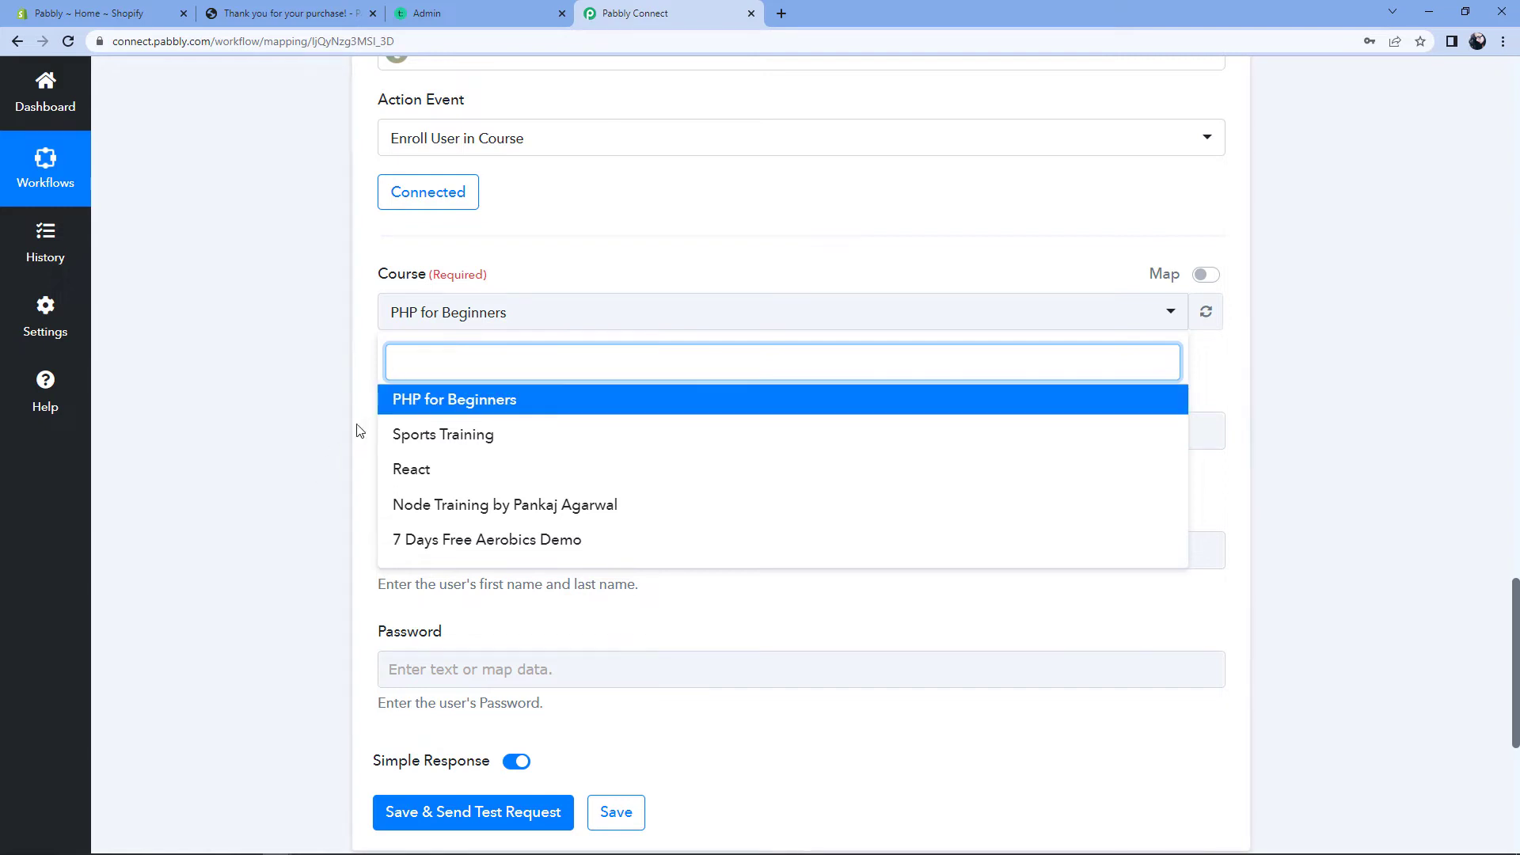
click(476, 405)
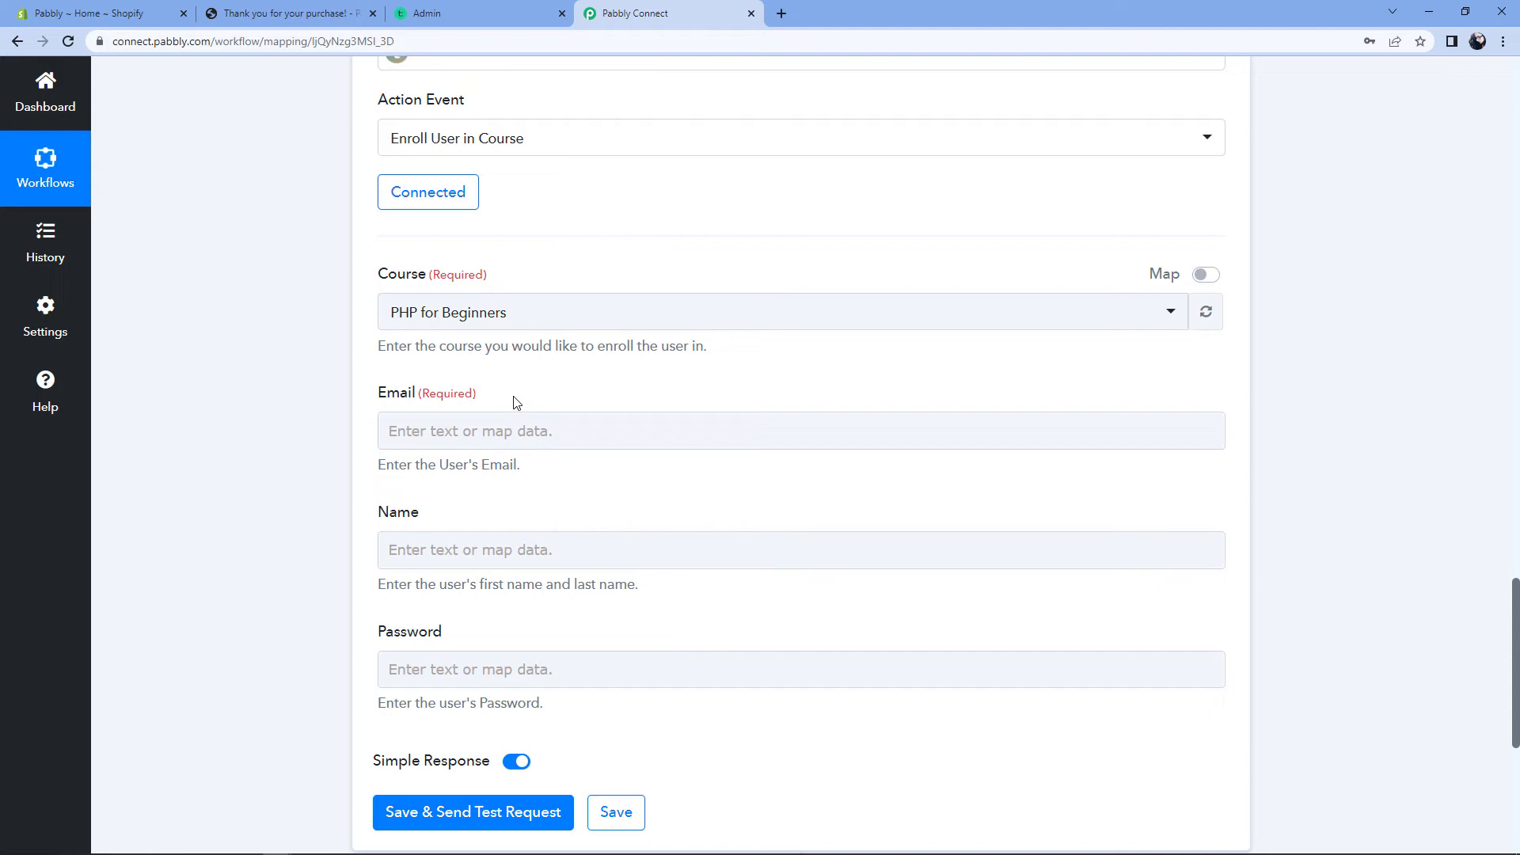
click(395, 433)
Step: Map the Shopify New Order Contact Email into the Email field
click(413, 427)
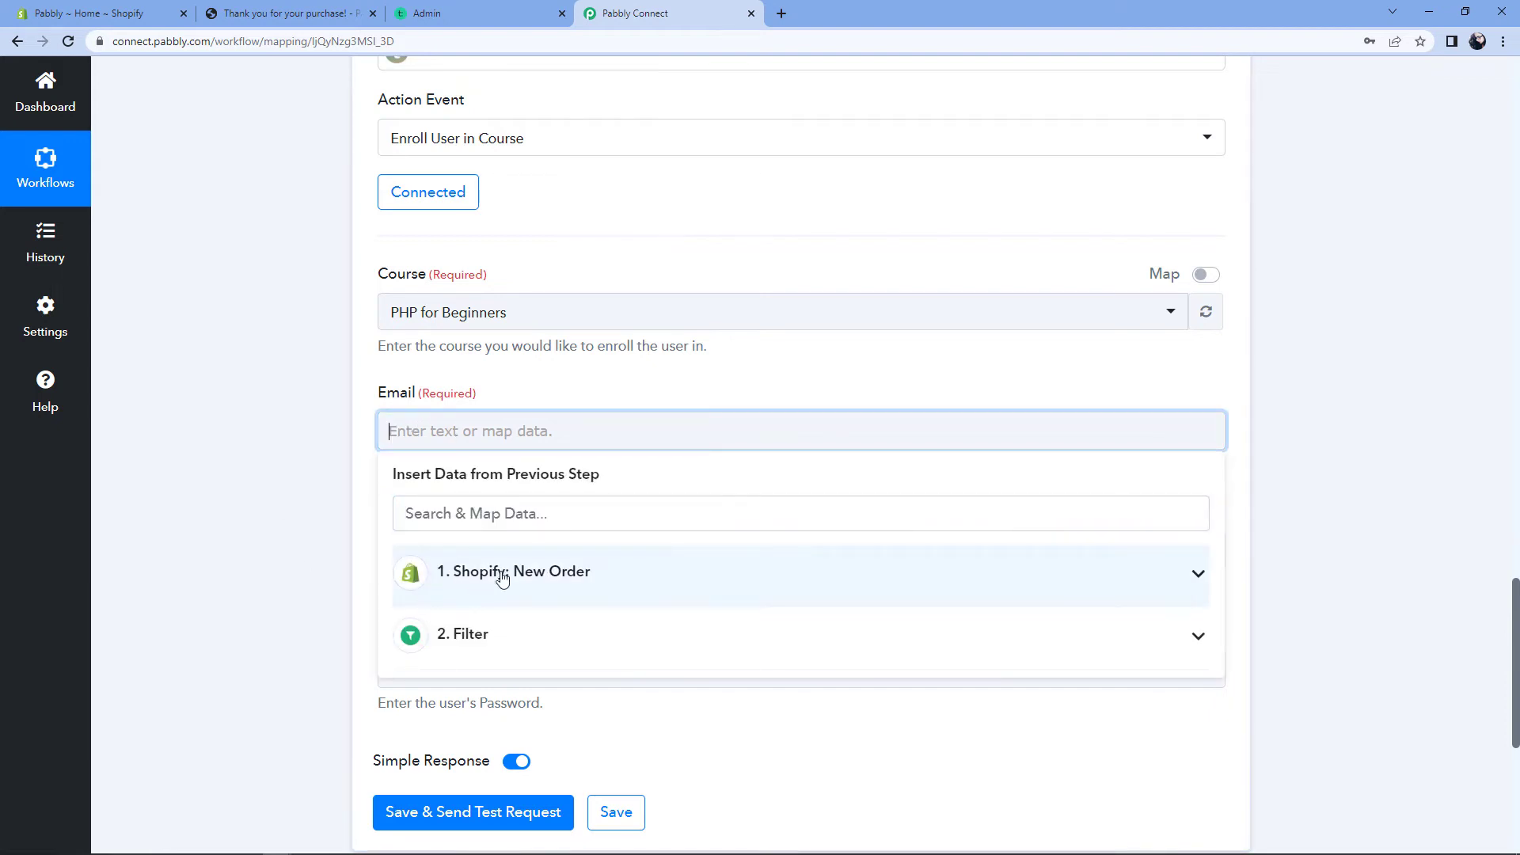
click(633, 584)
scroll(319, 533, down, 2)
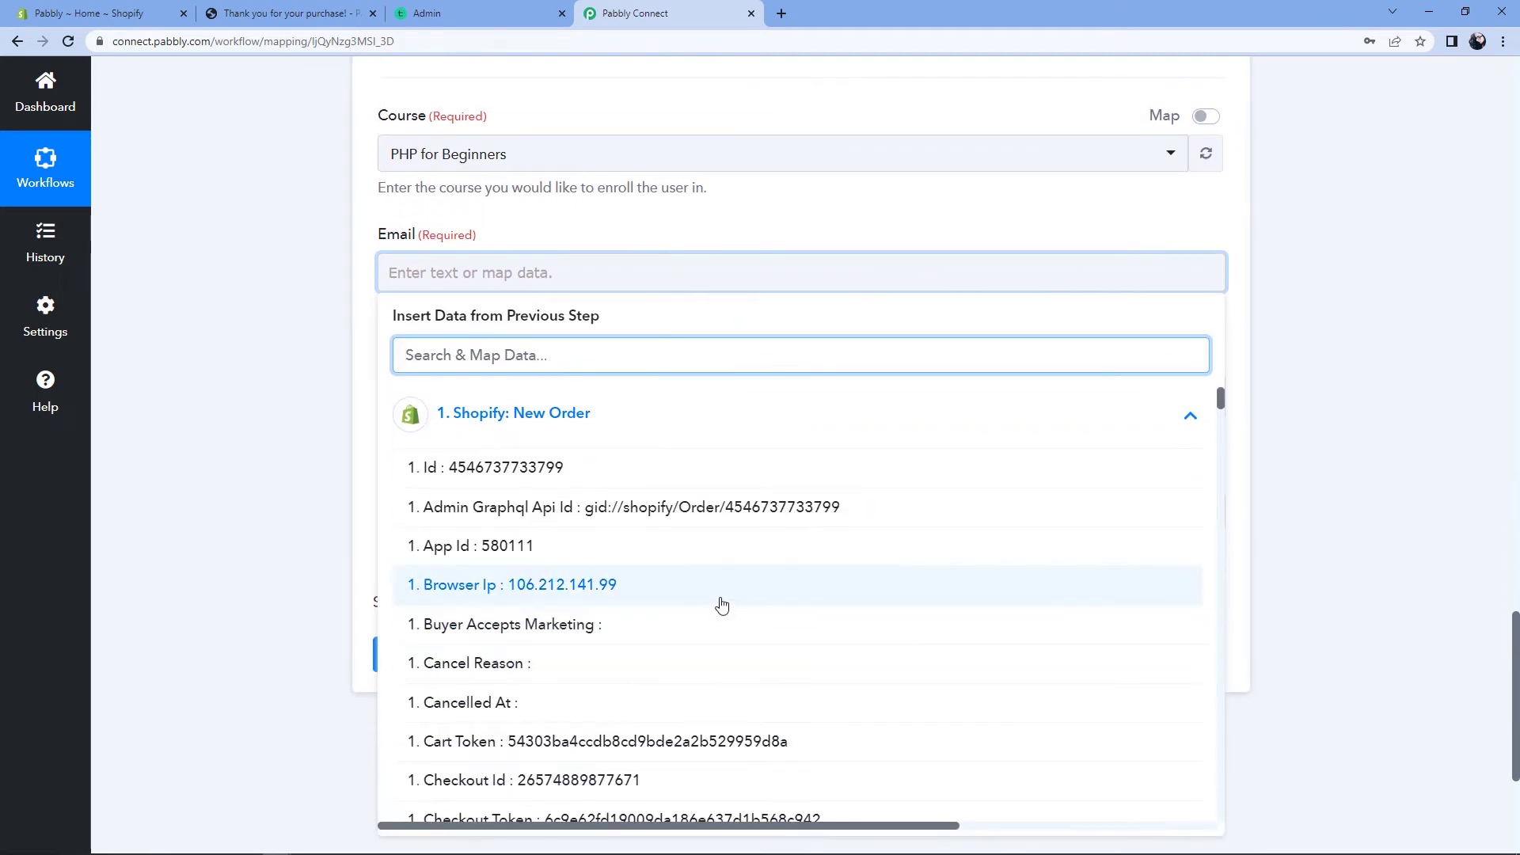
scroll(719, 559, down, 7)
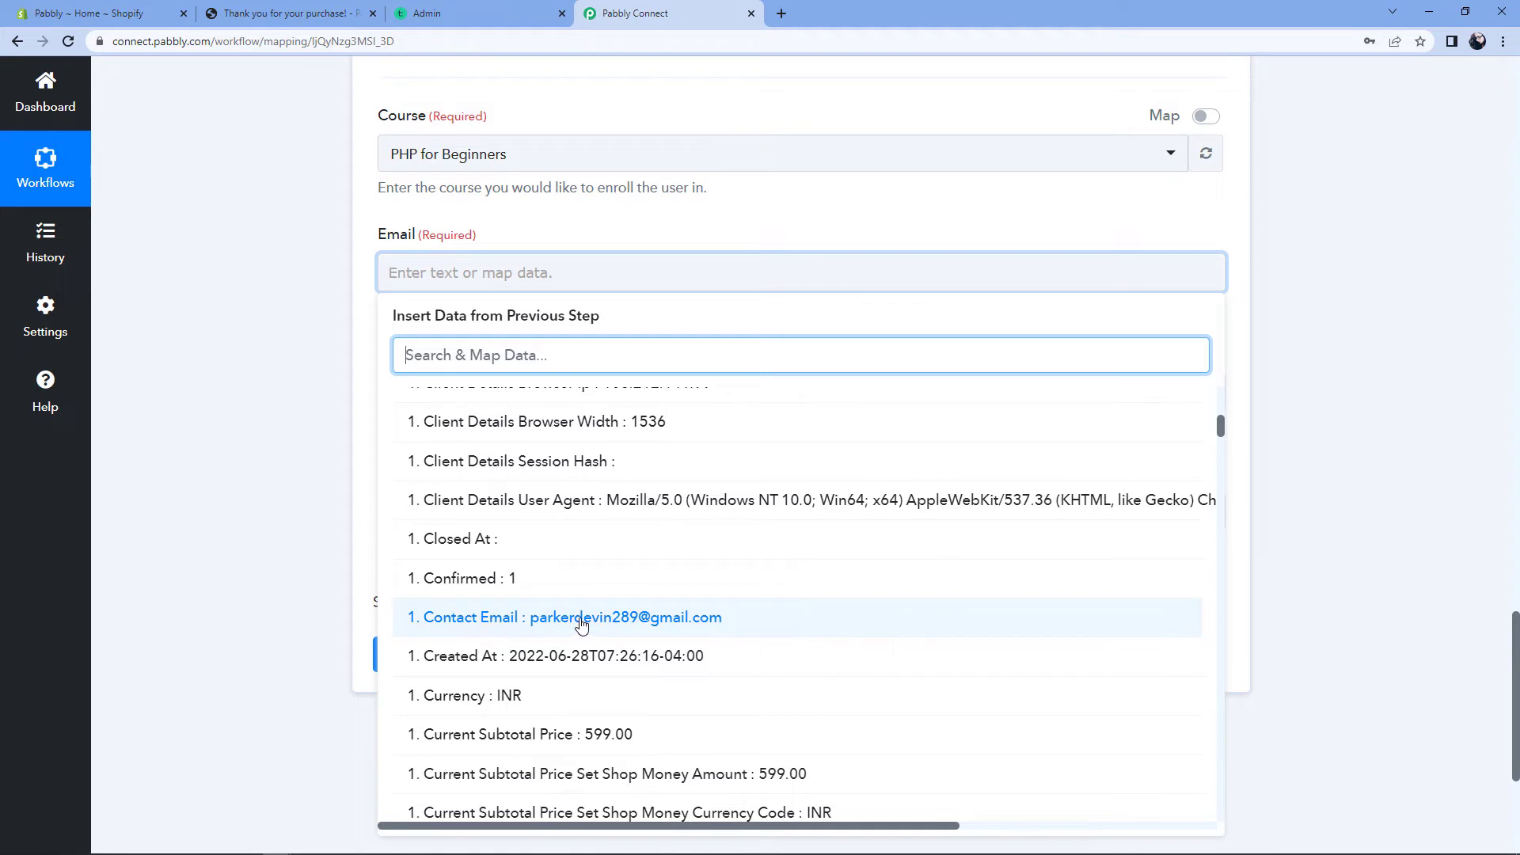
click(526, 624)
click(275, 418)
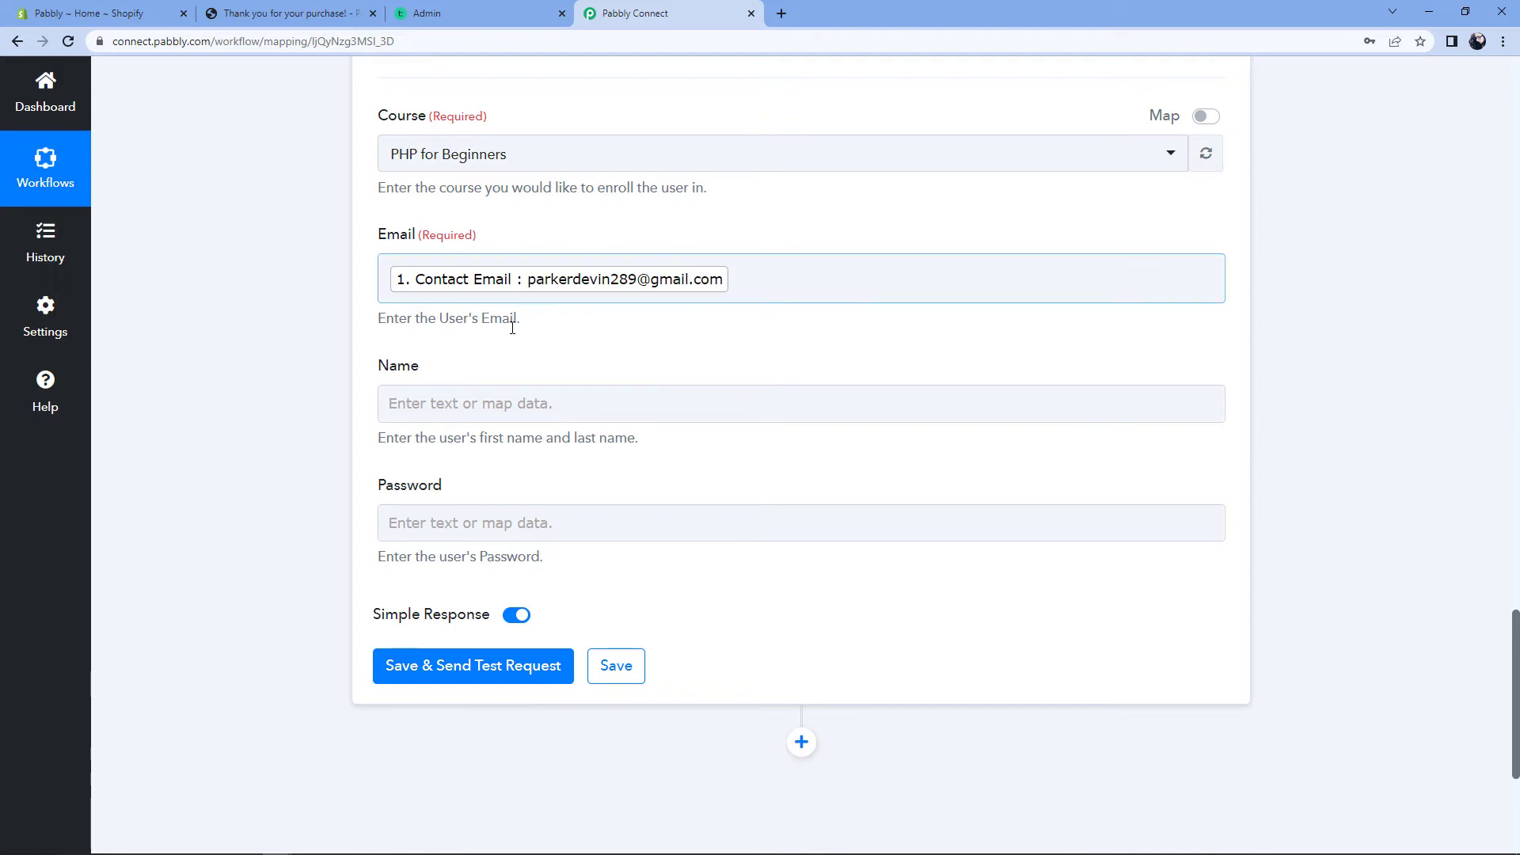
Step: Map Billing Address First Name and Billing Address Last Name into the Name field
click(402, 404)
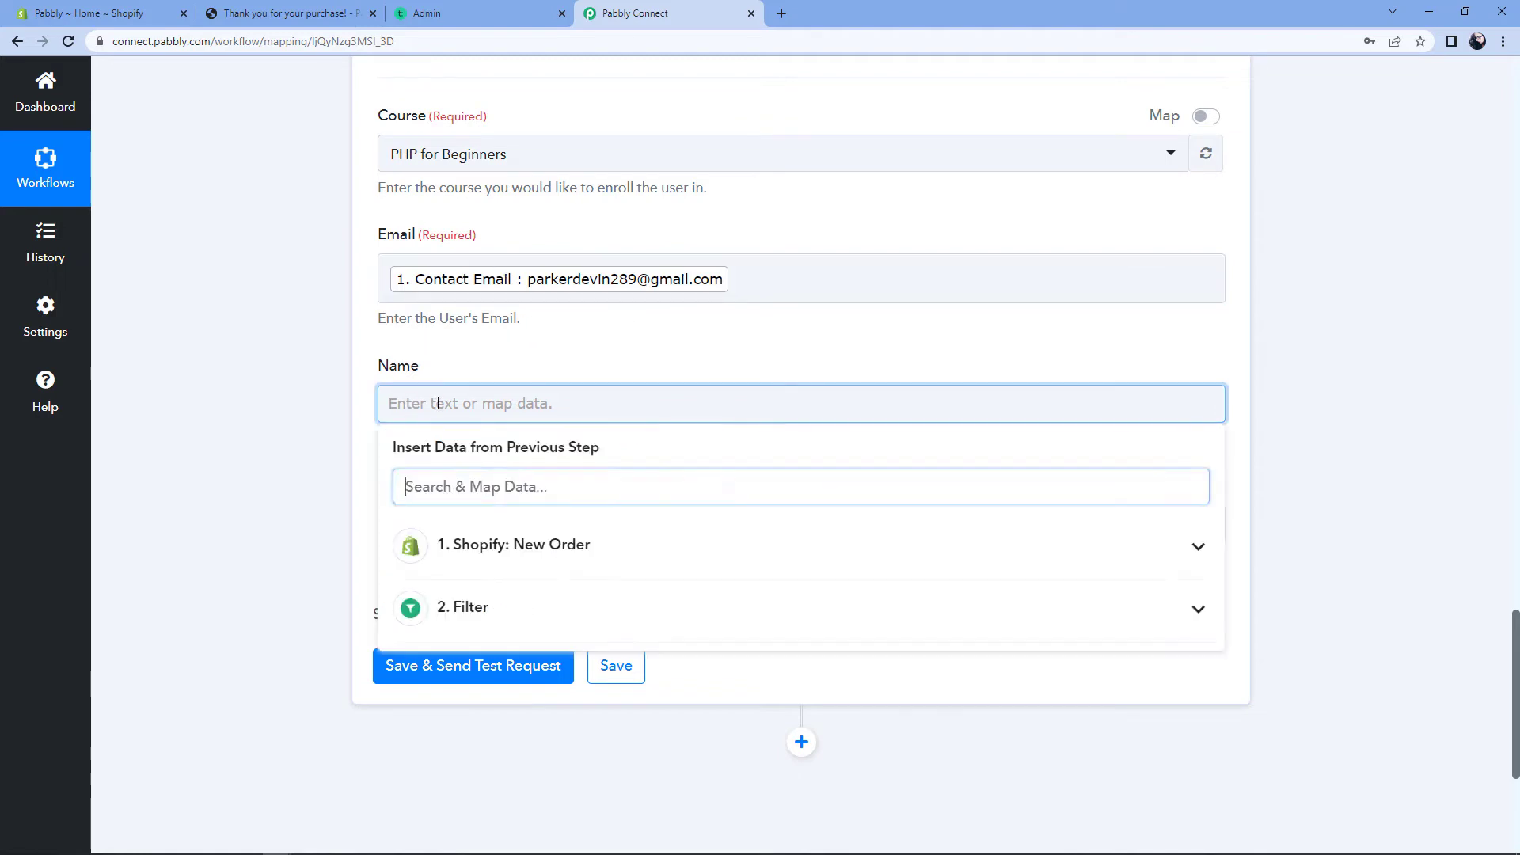
click(618, 558)
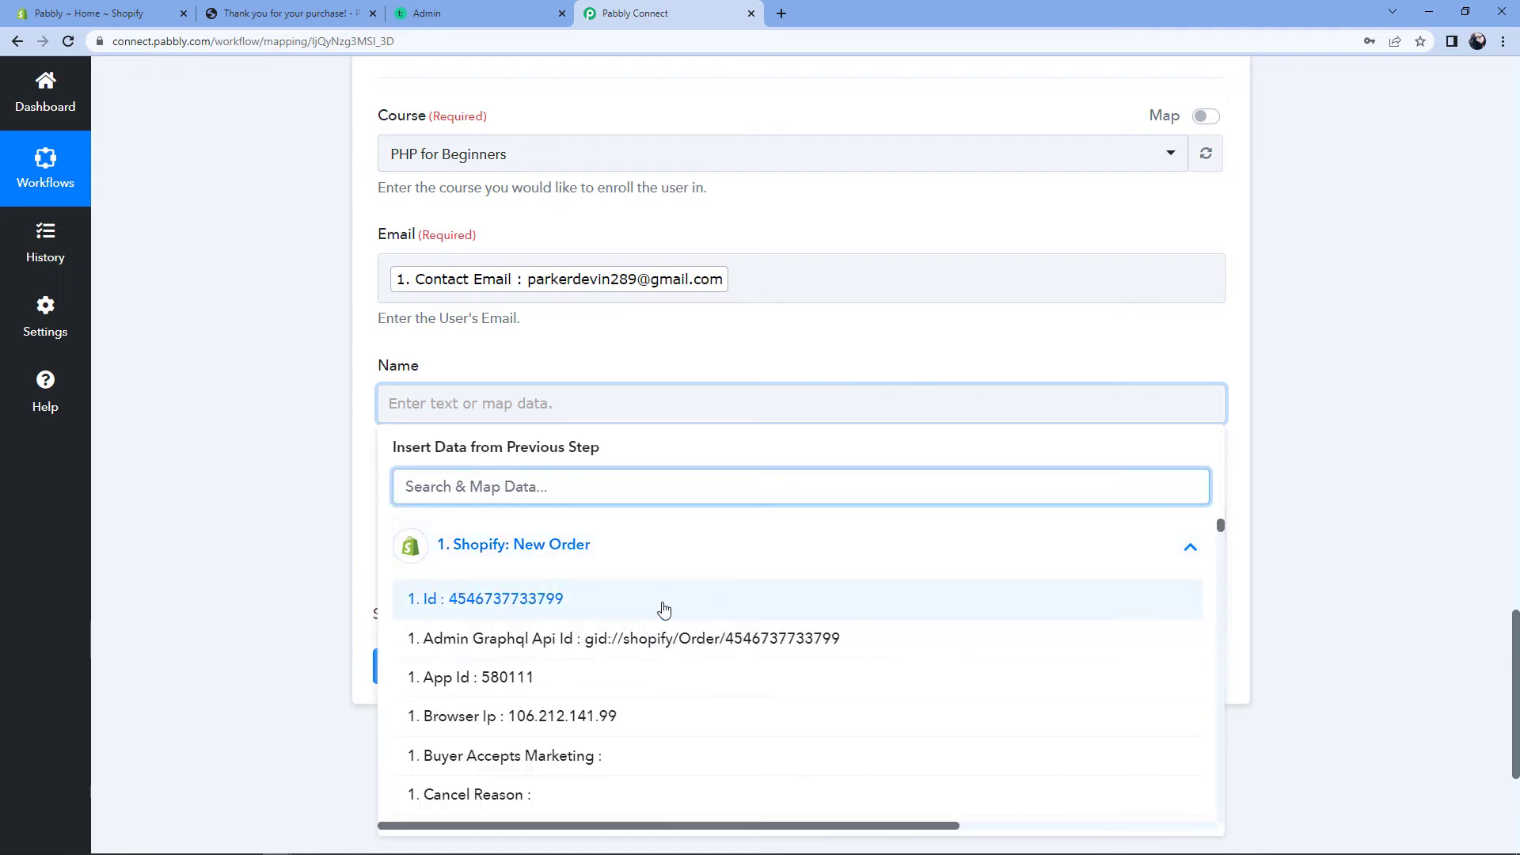
scroll(665, 609, down, 8)
scroll(666, 608, down, 12)
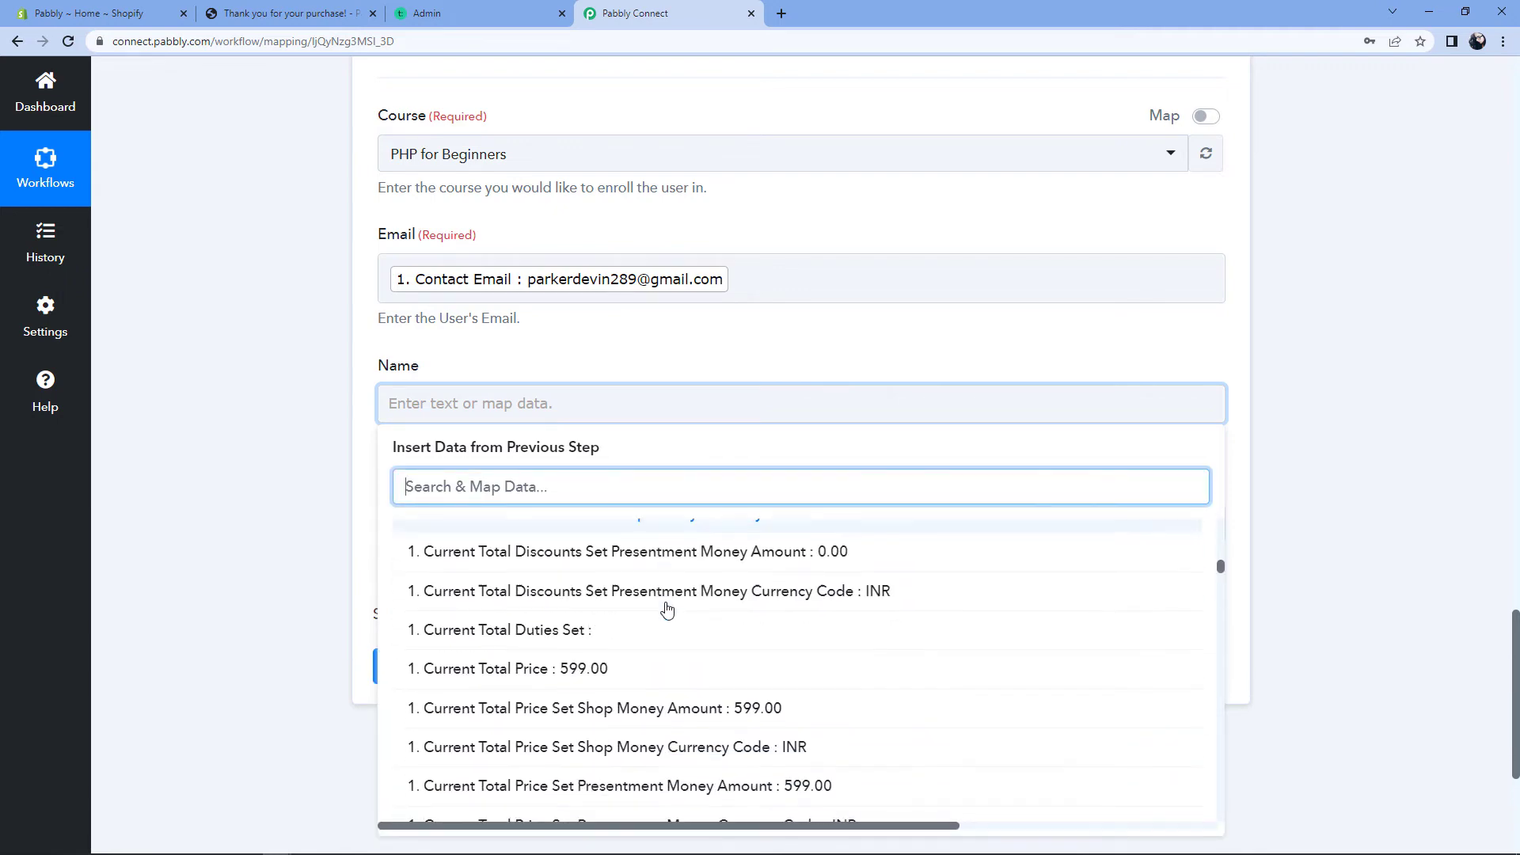
scroll(666, 609, down, 2)
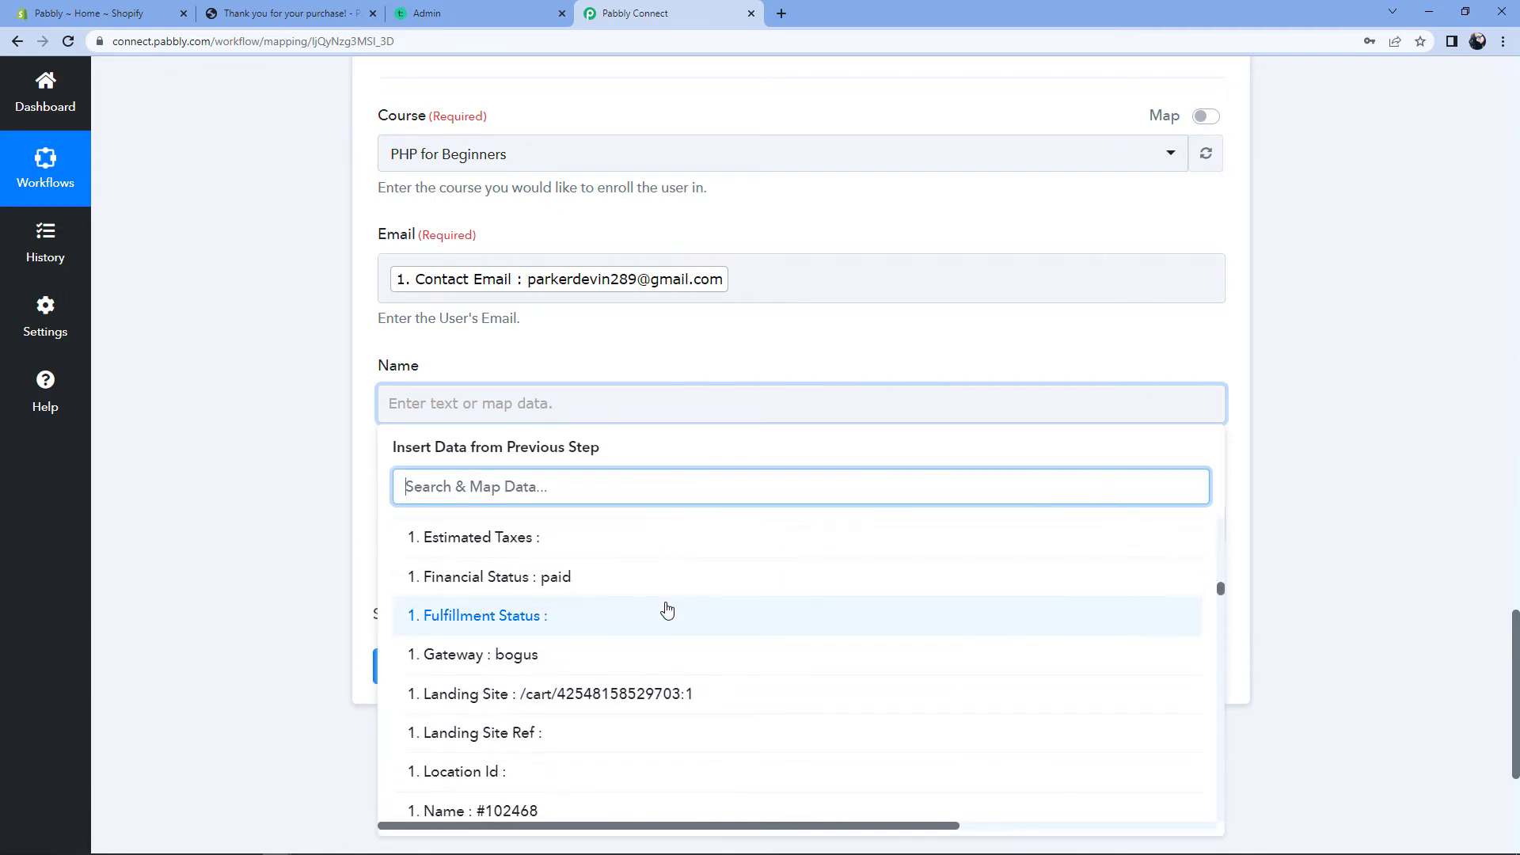
scroll(665, 602, down, 3)
scroll(665, 590, down, 8)
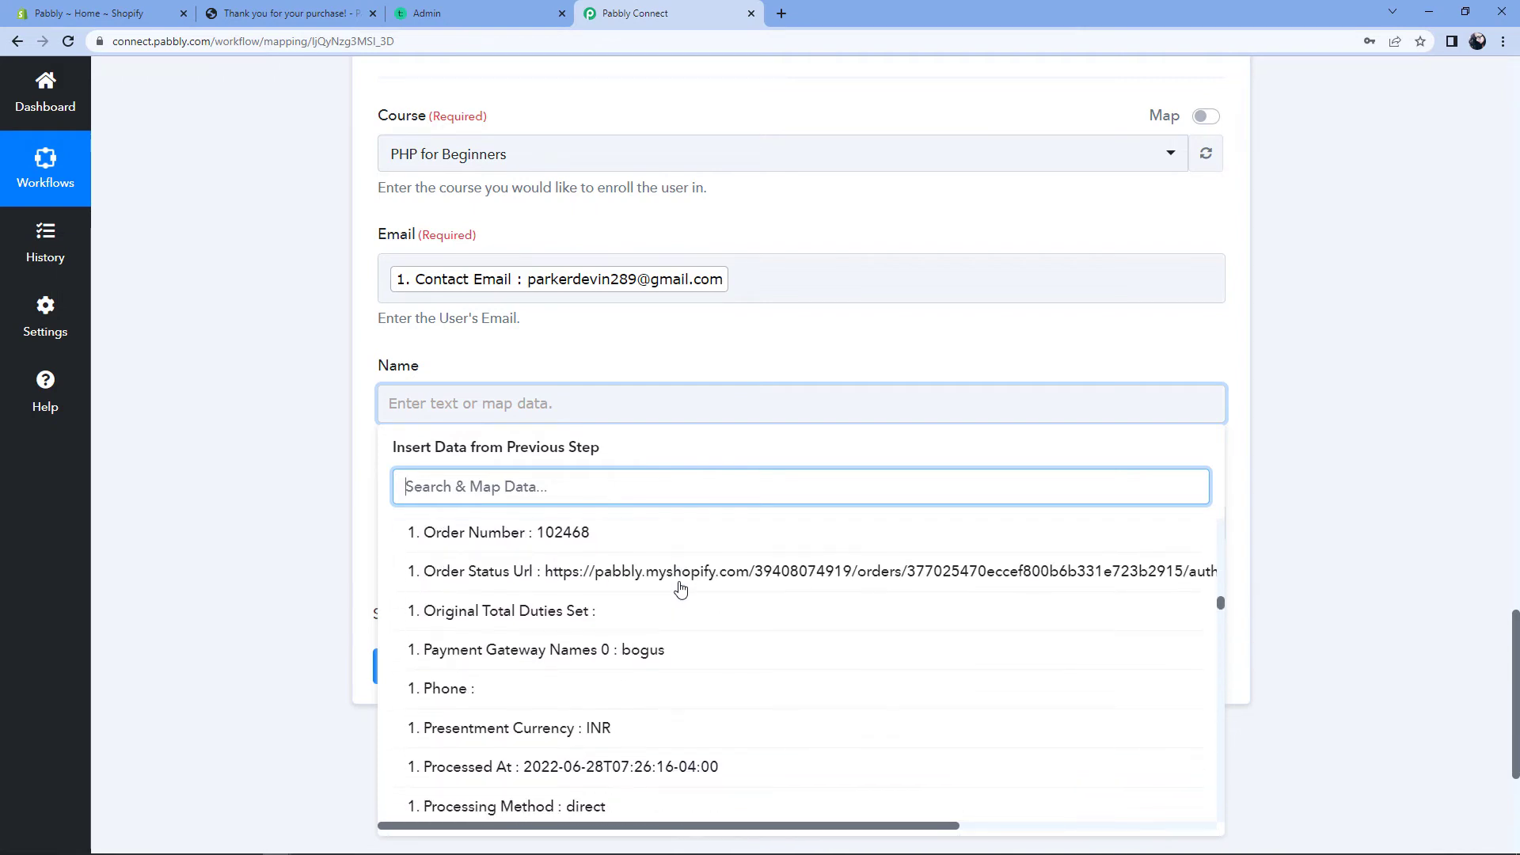
scroll(680, 592, down, 5)
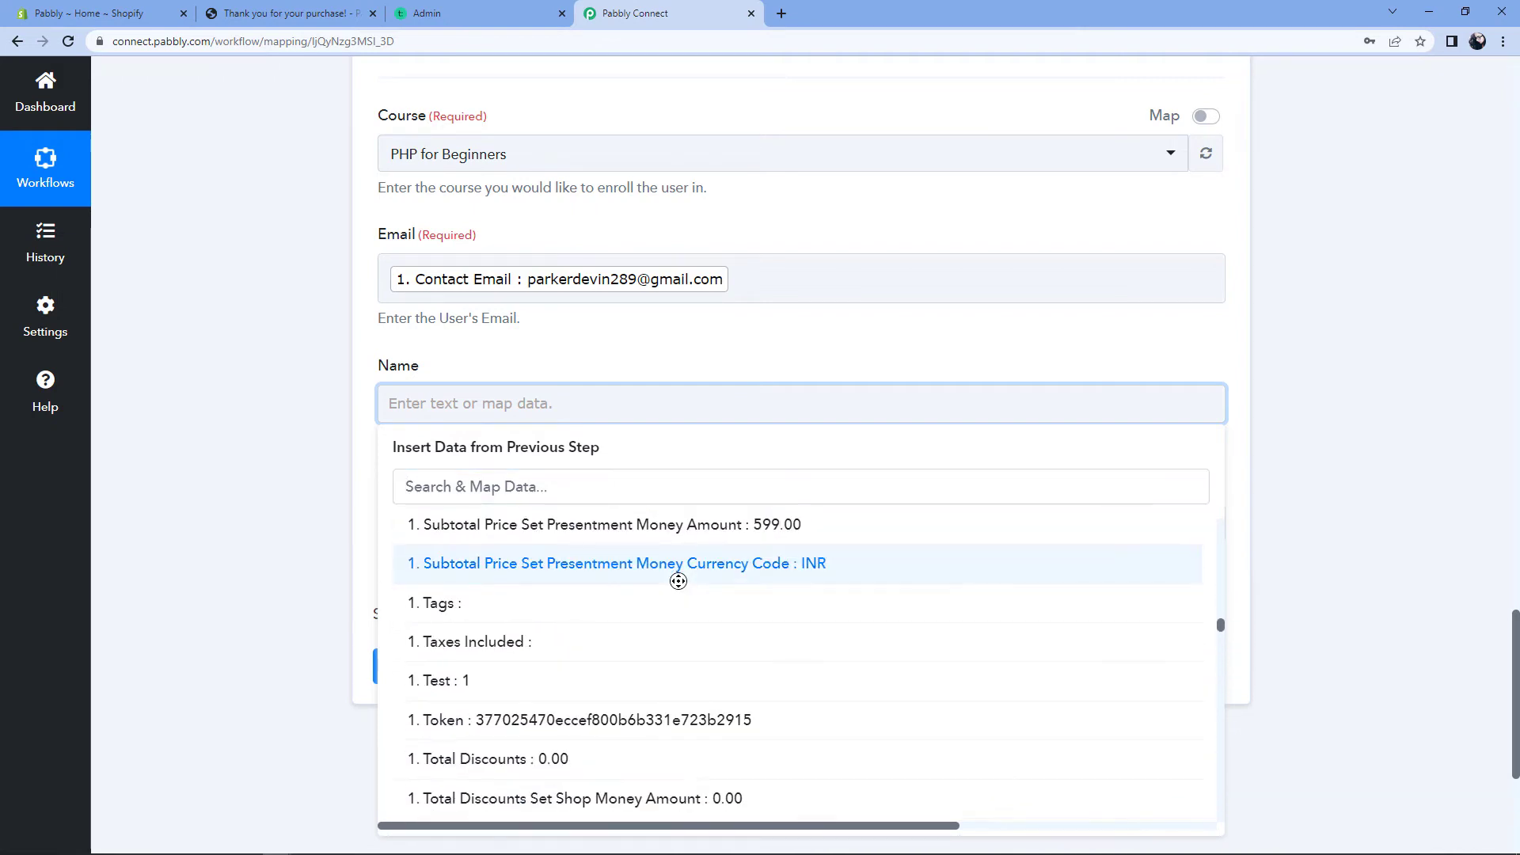
scroll(668, 606, down, 5)
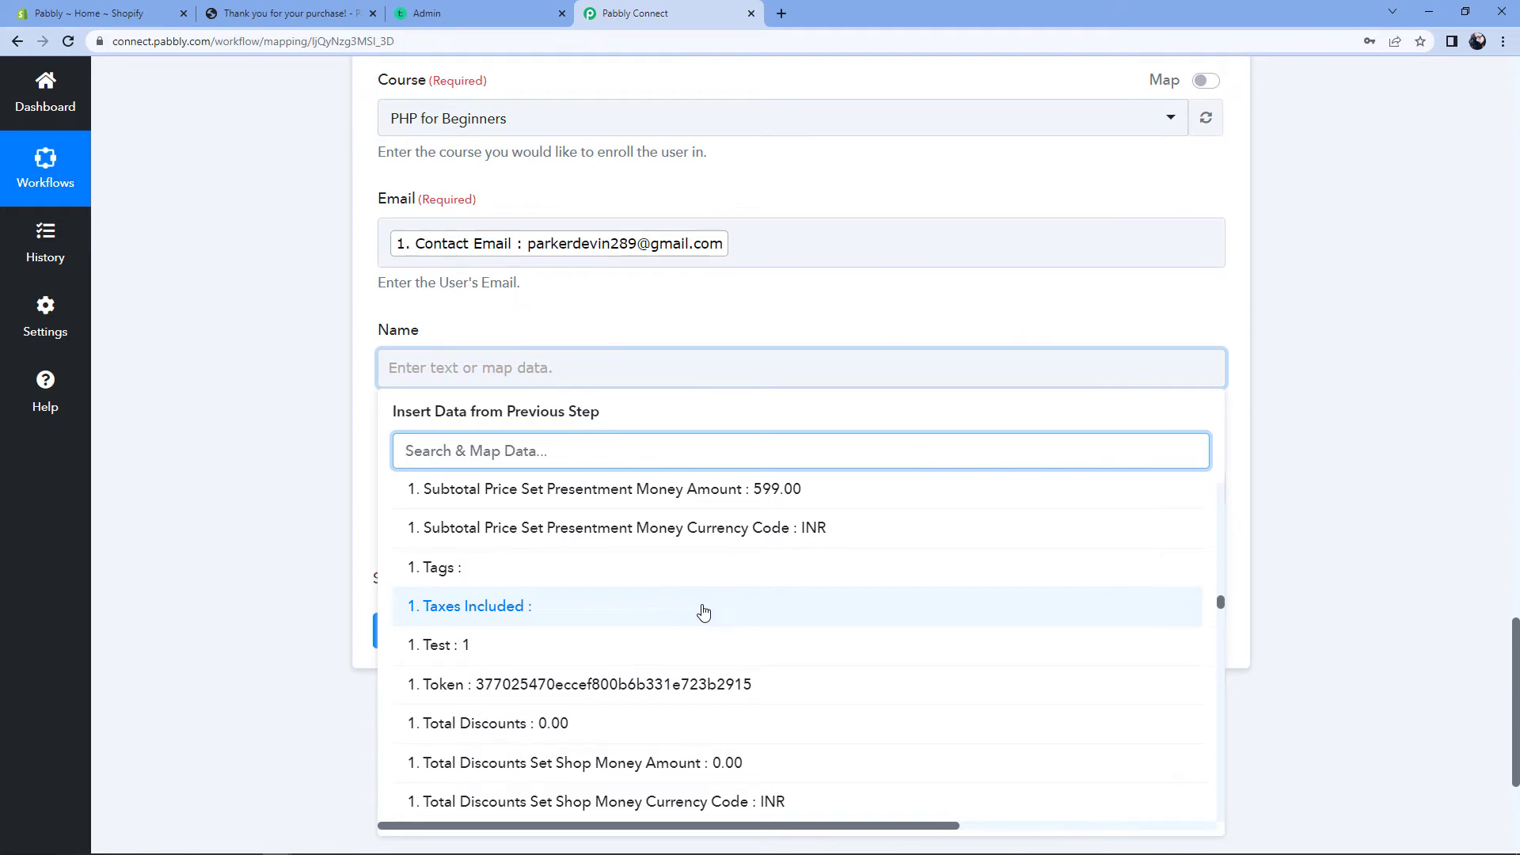
scroll(706, 607, down, 6)
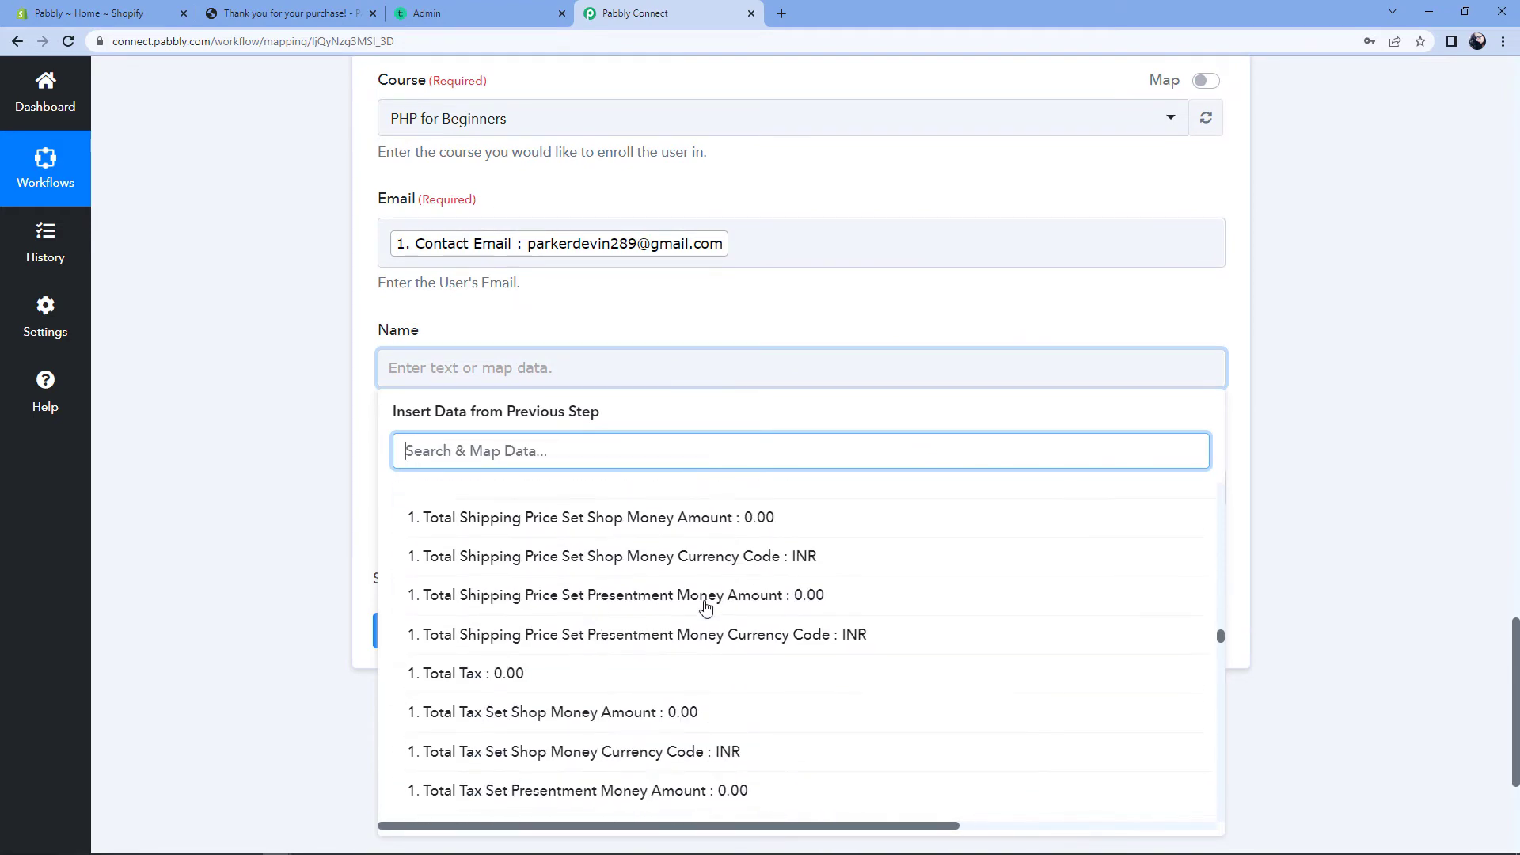
scroll(701, 607, up, 3)
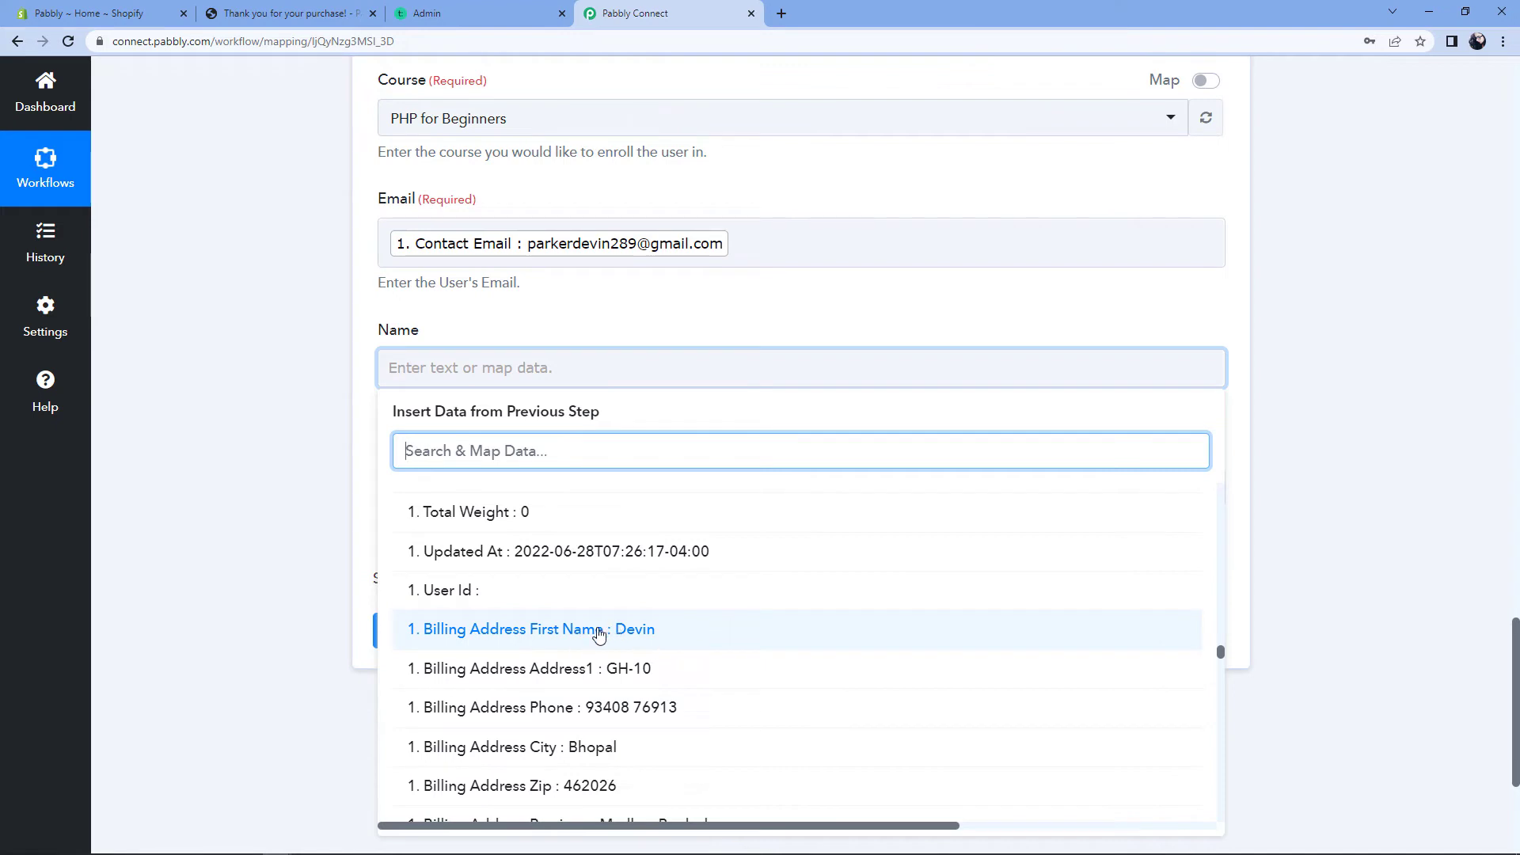
click(618, 630)
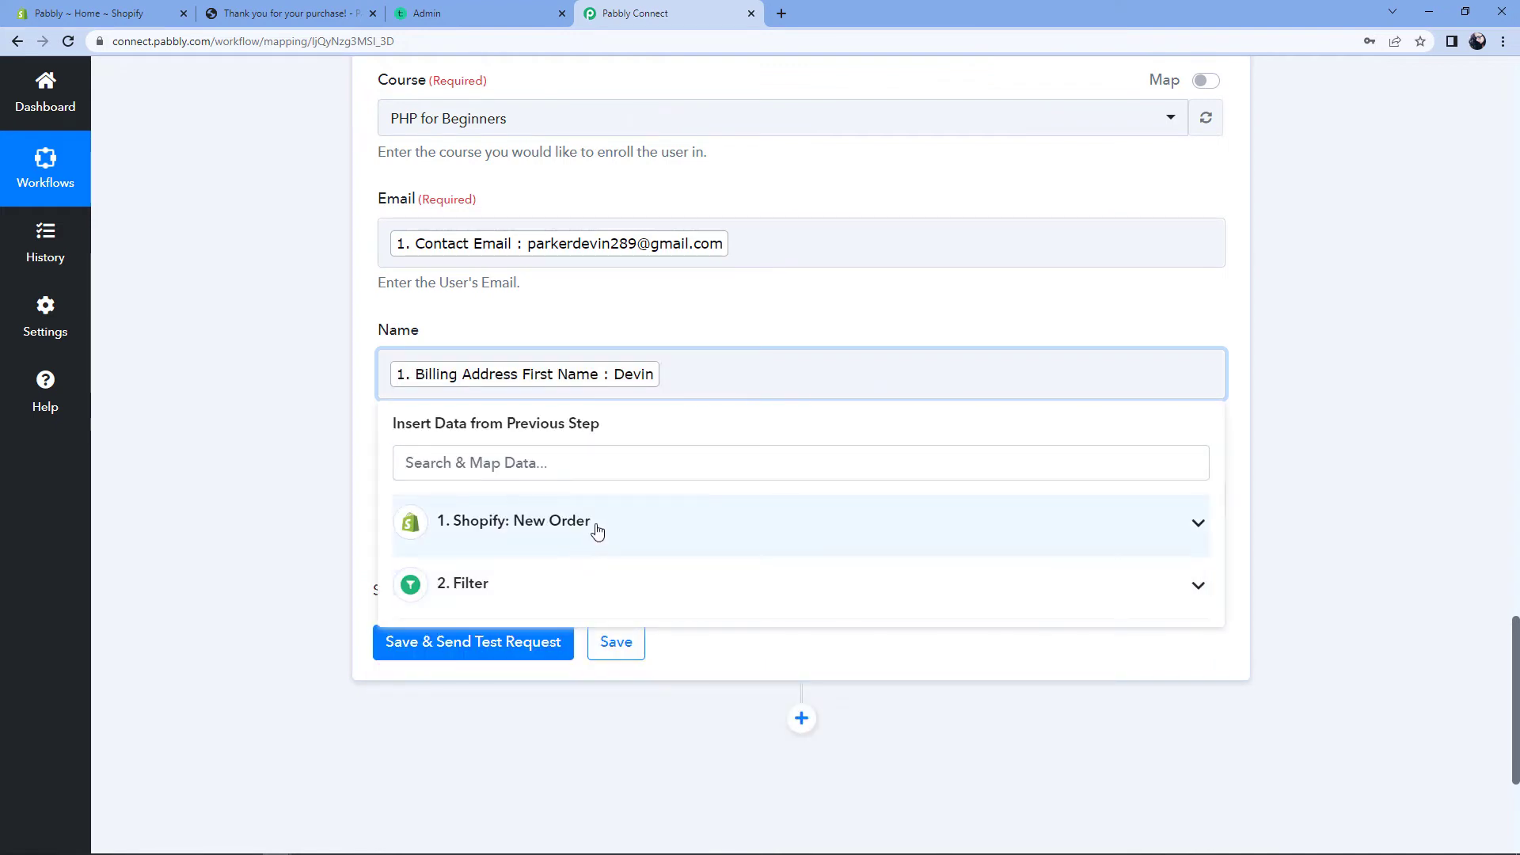
click(596, 530)
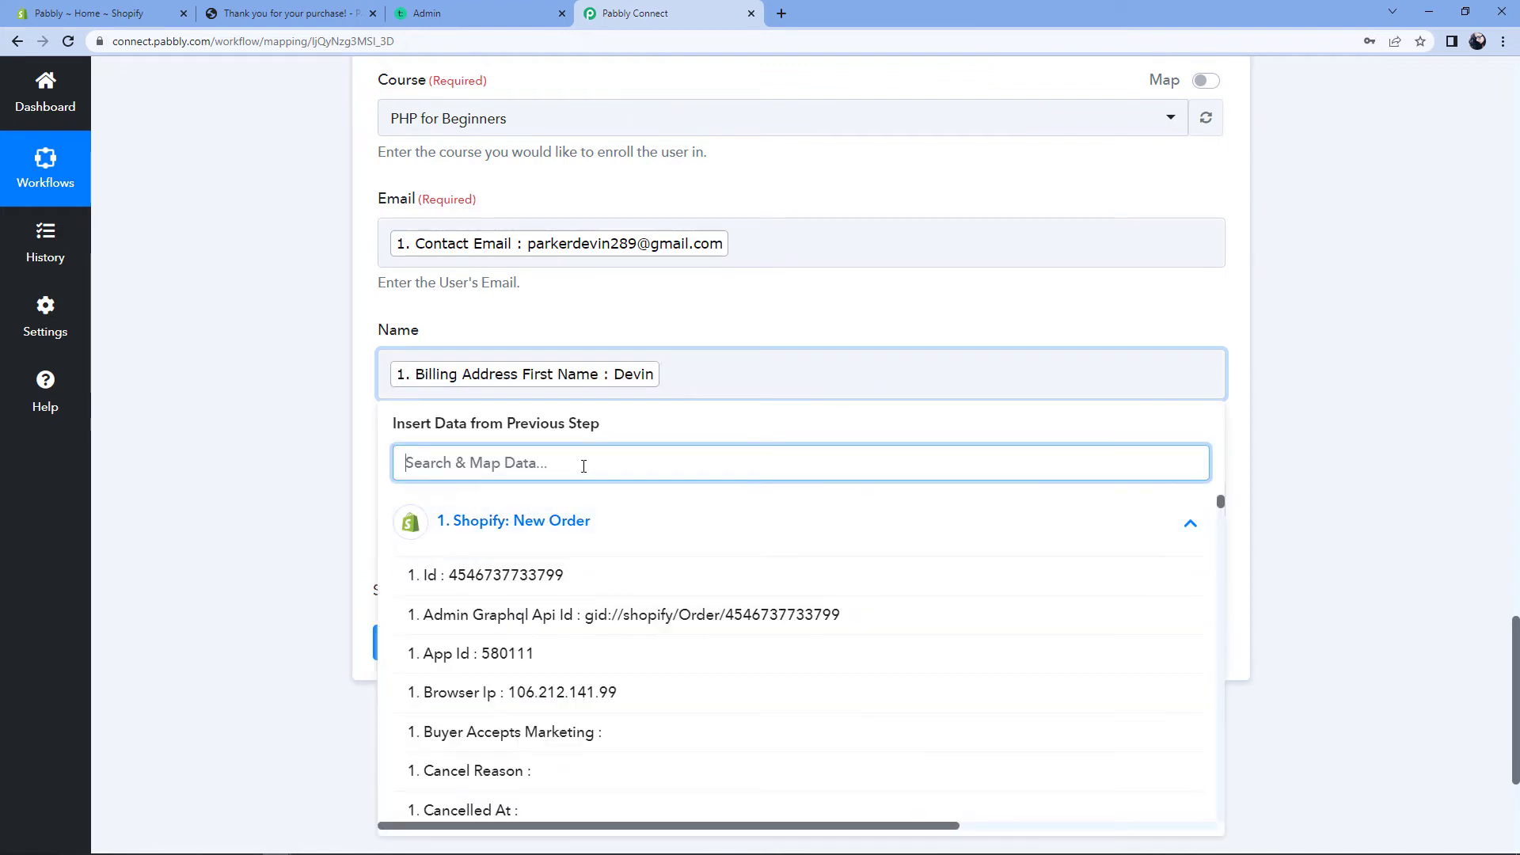
text(Par)
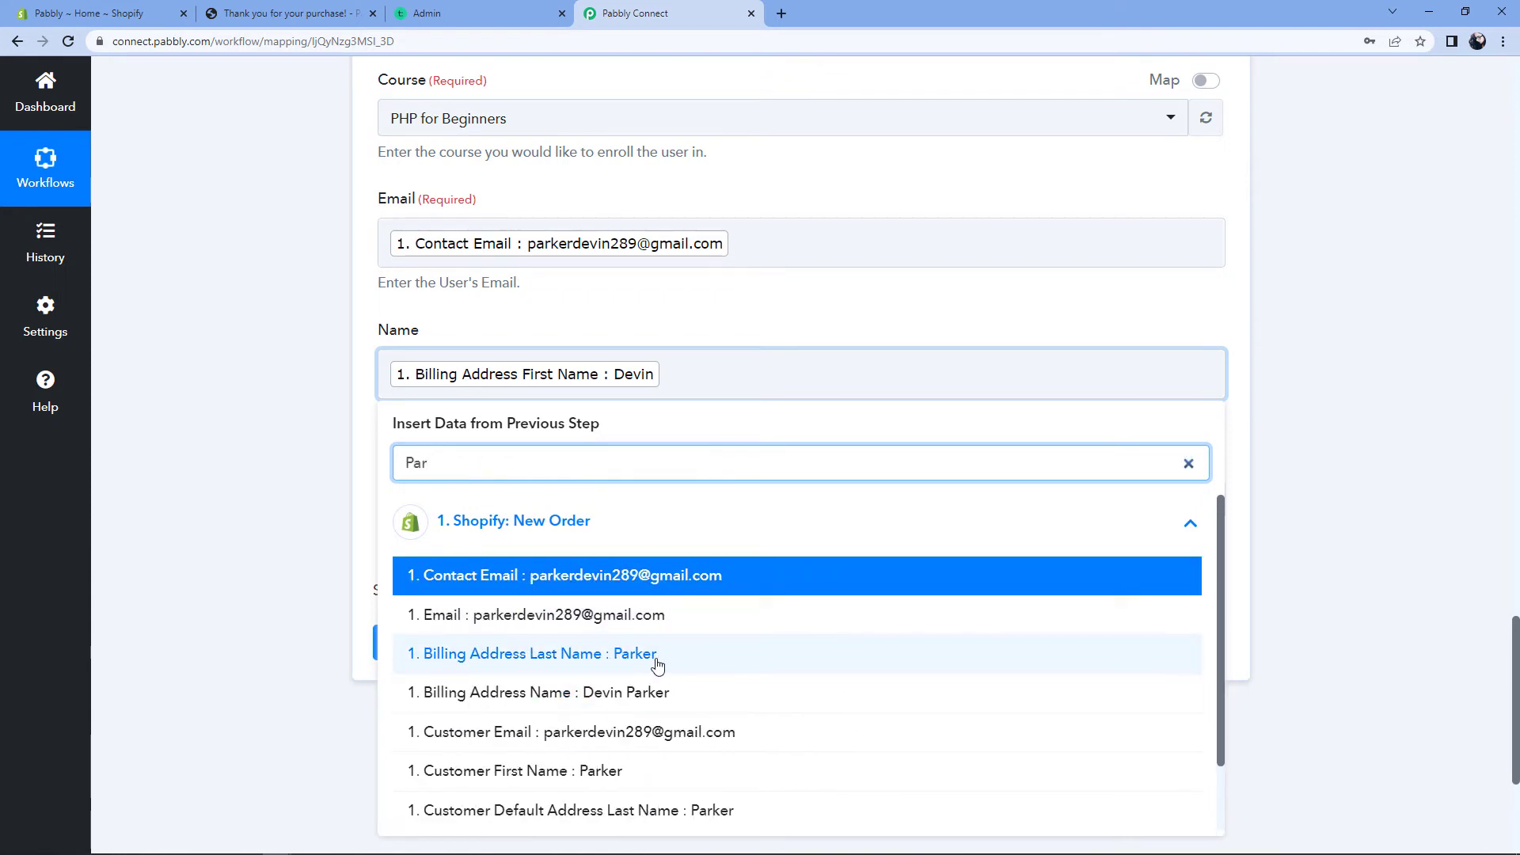
click(619, 660)
click(230, 434)
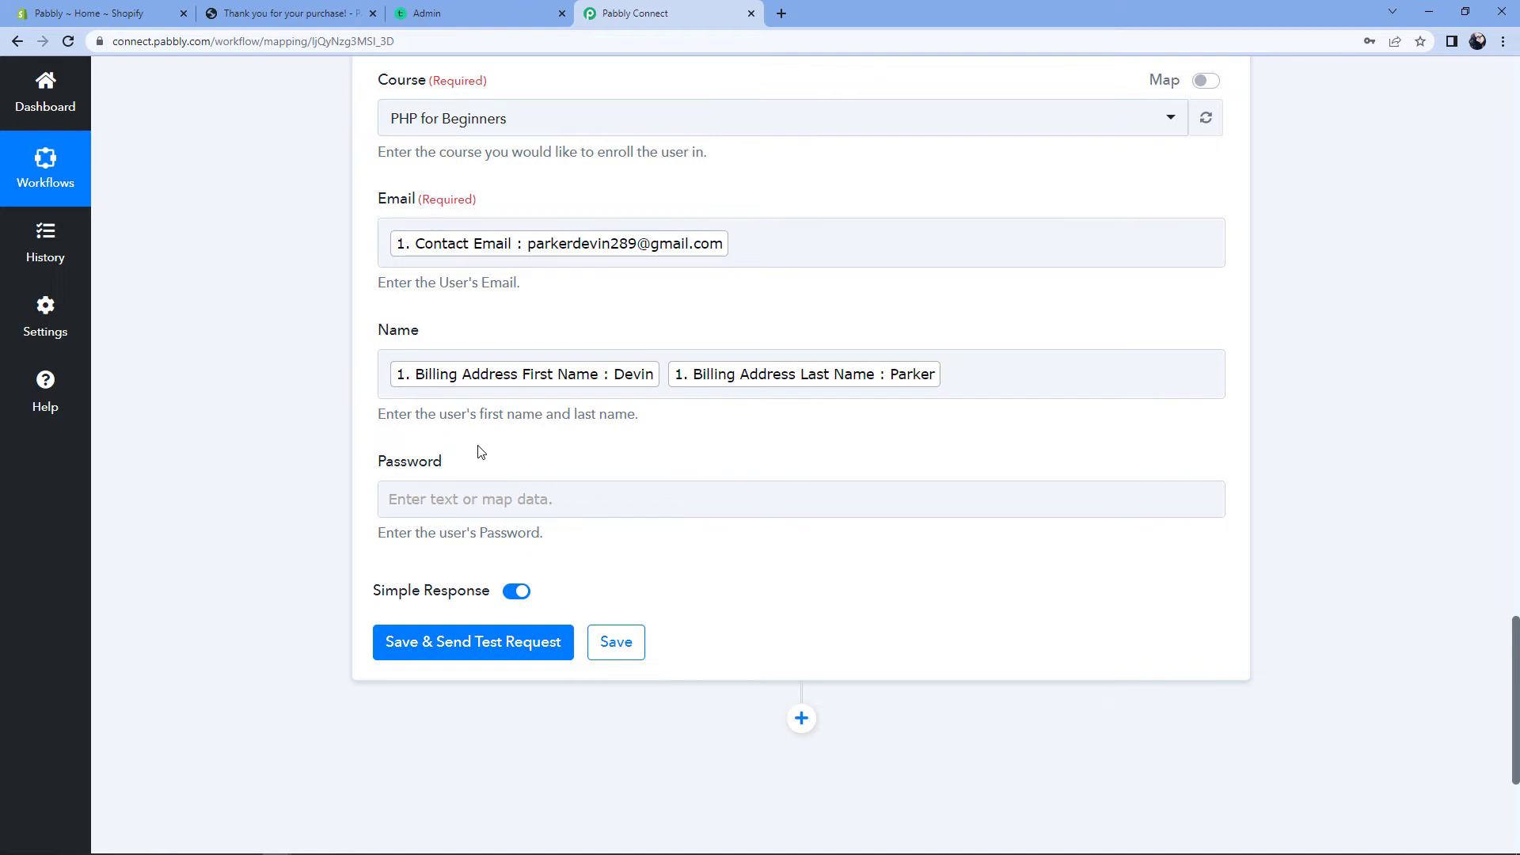
Step: Send a test enrollment, review the active-subscription response, and switch to the Teachable admin tab
scroll(479, 451, up, 2)
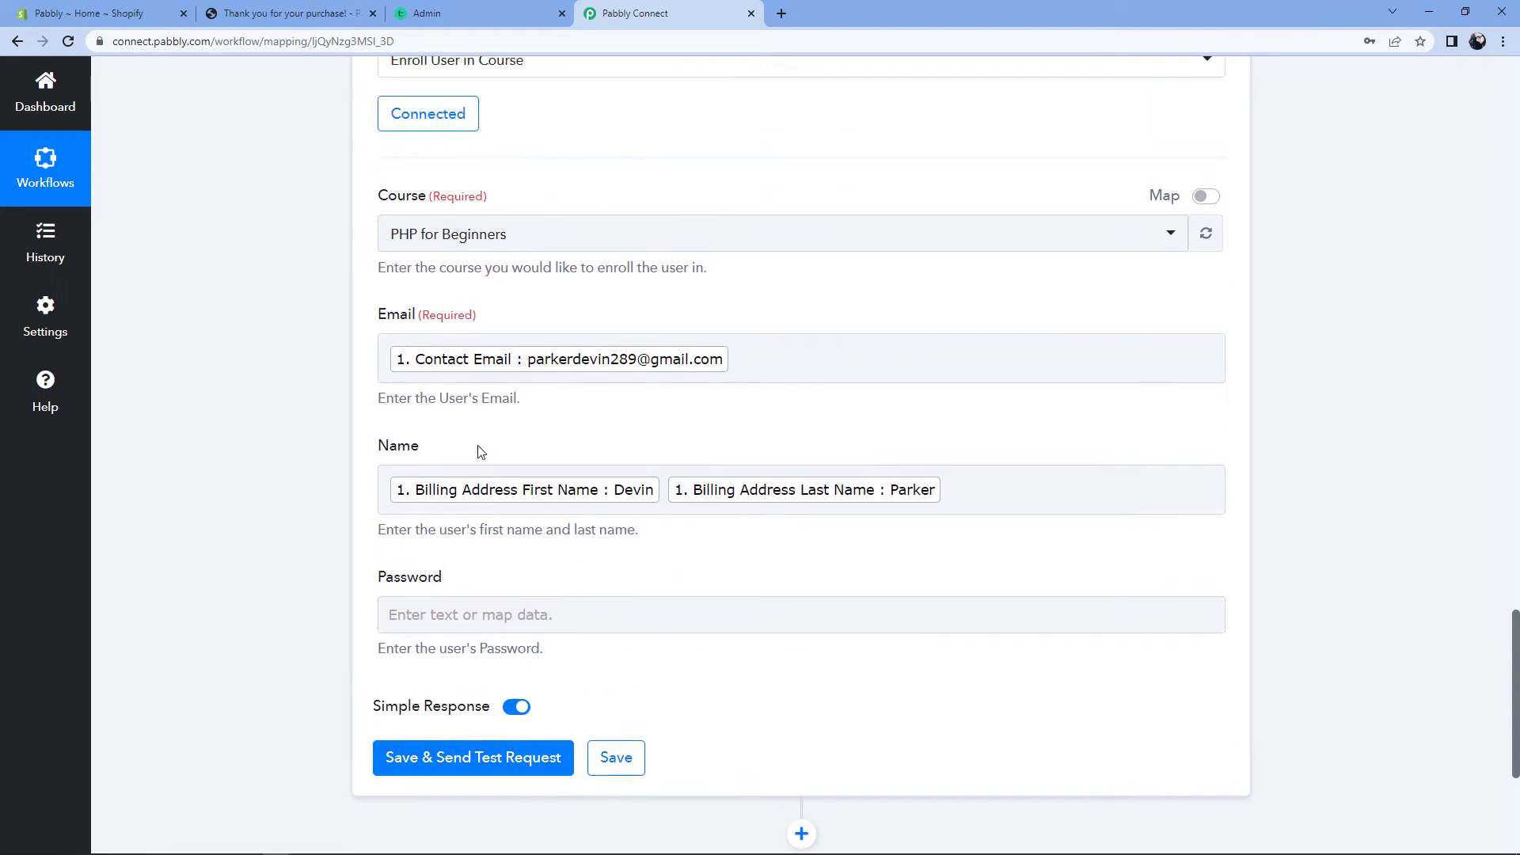
scroll(225, 472, down, 2)
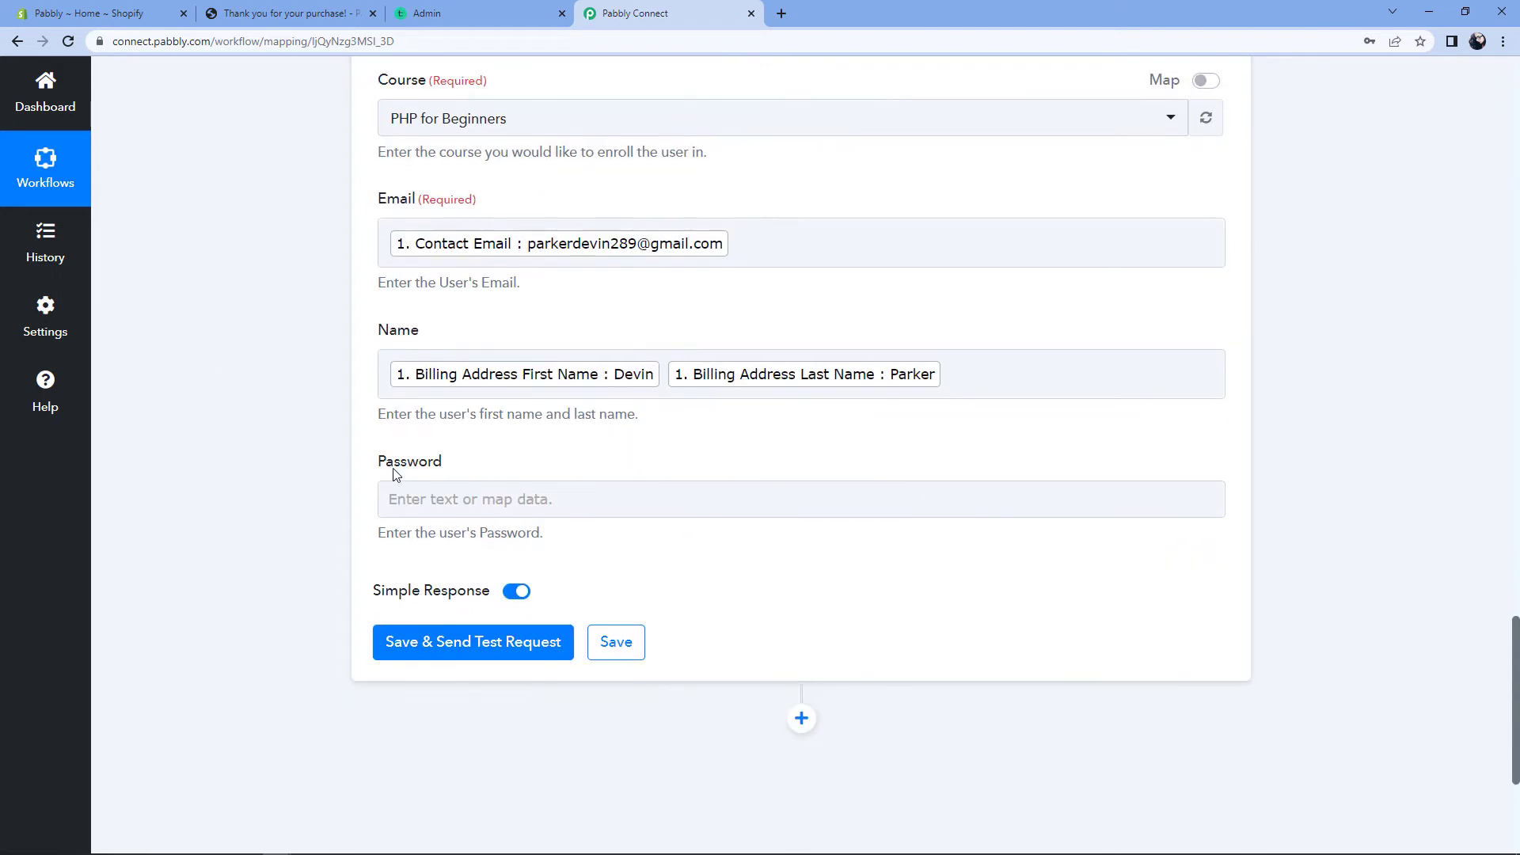
click(467, 660)
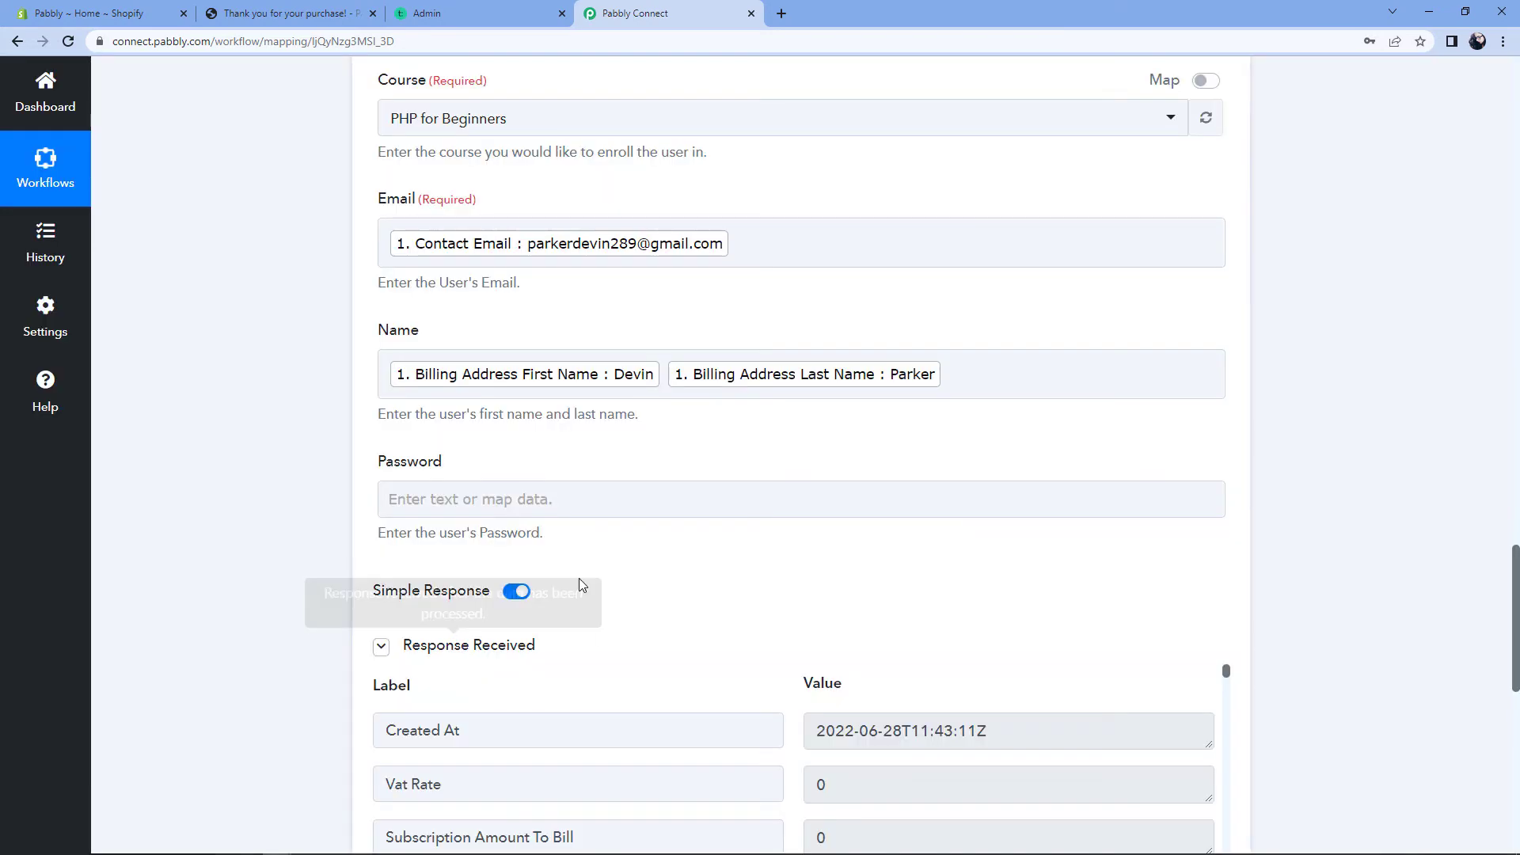
scroll(710, 607, down, 3)
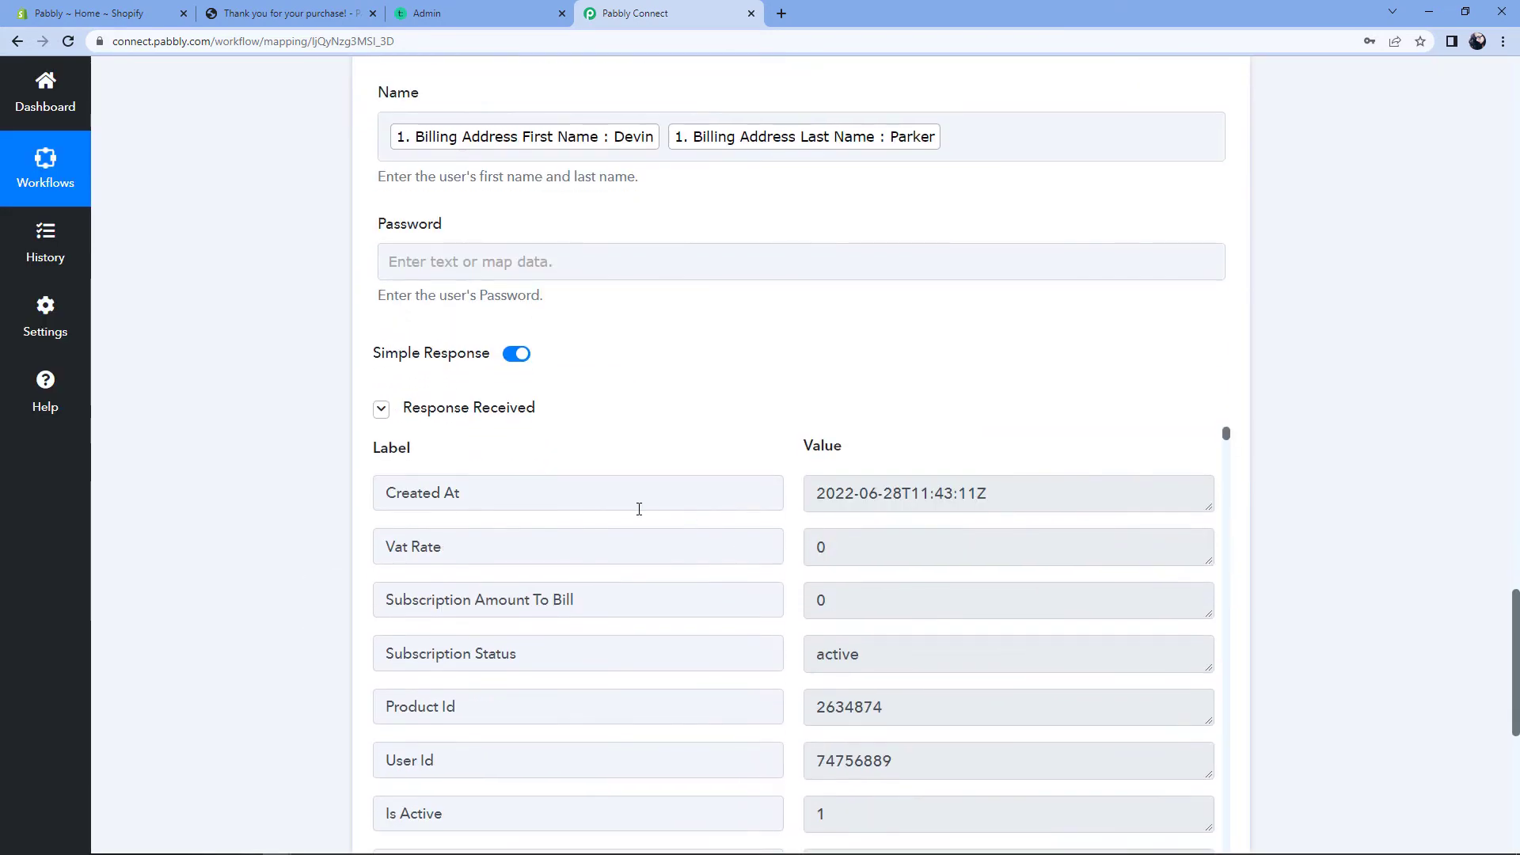
scroll(712, 441, down, 1)
scroll(763, 482, down, 2)
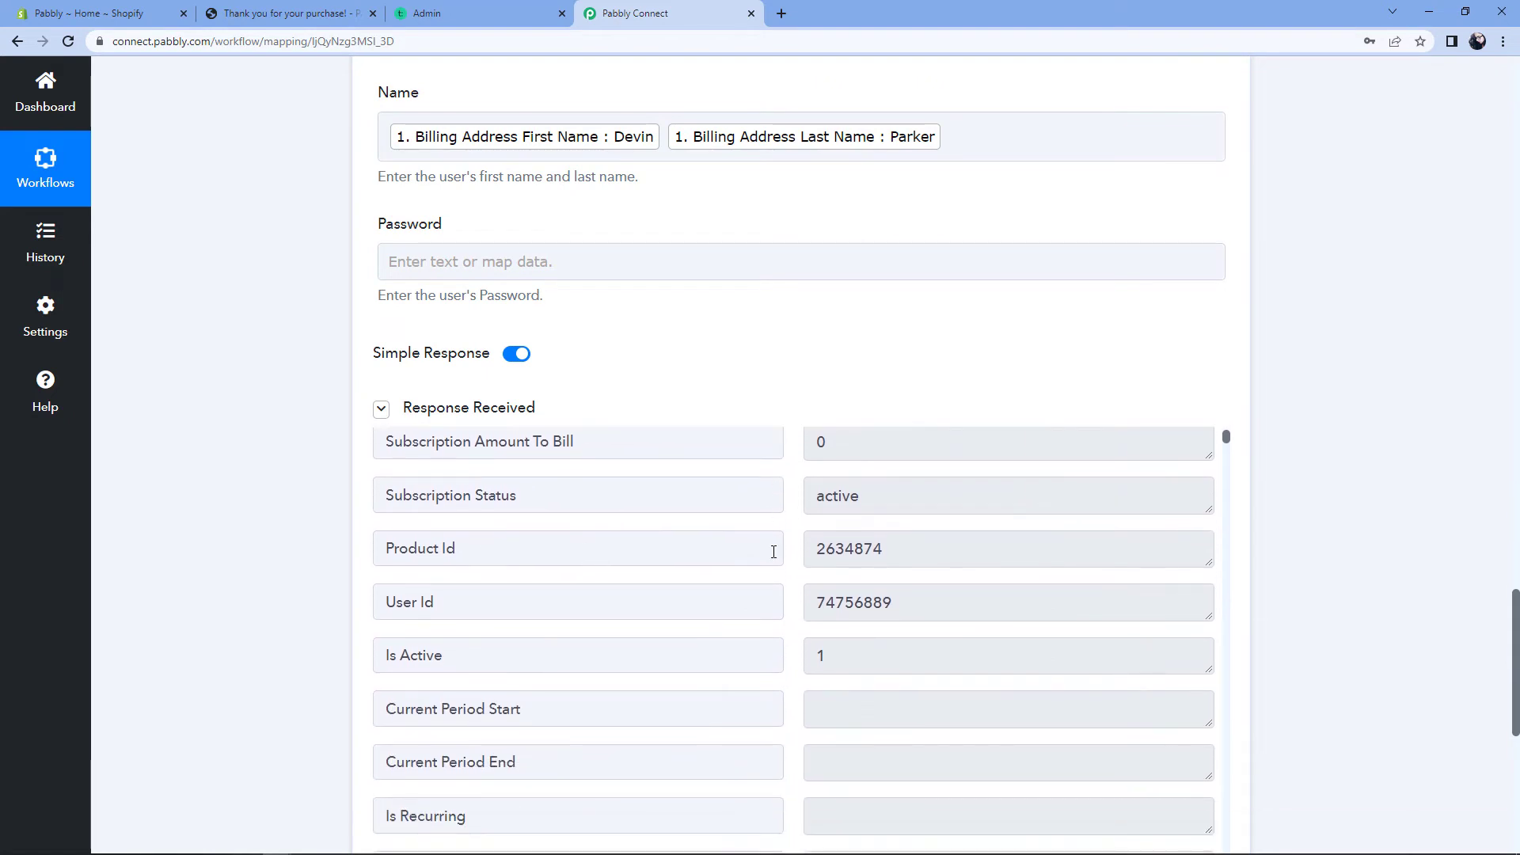
scroll(792, 556, up, 1)
scroll(790, 552, up, 5)
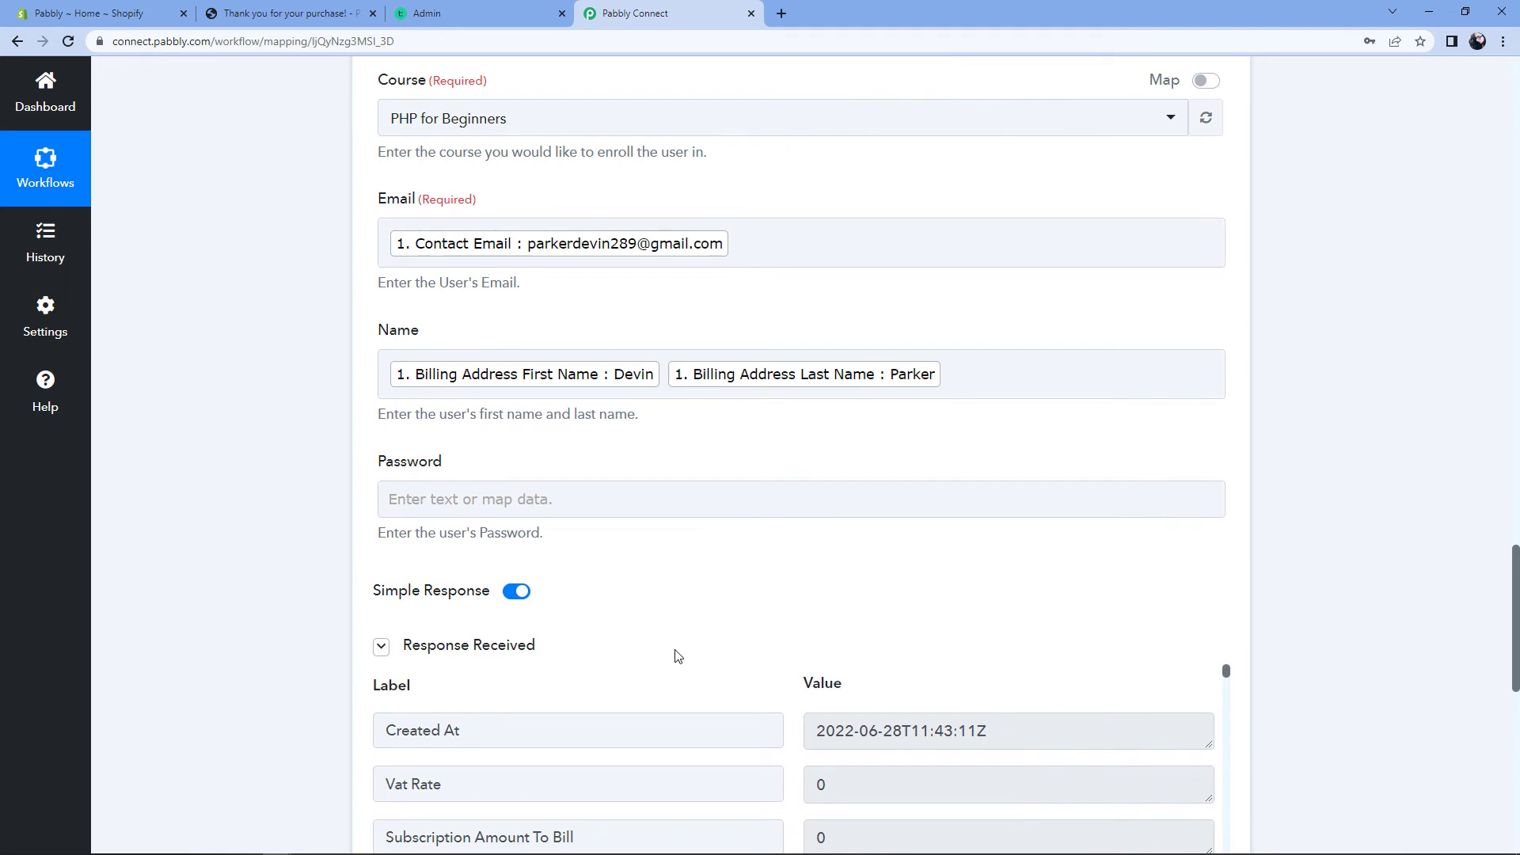
scroll(677, 655, up, 2)
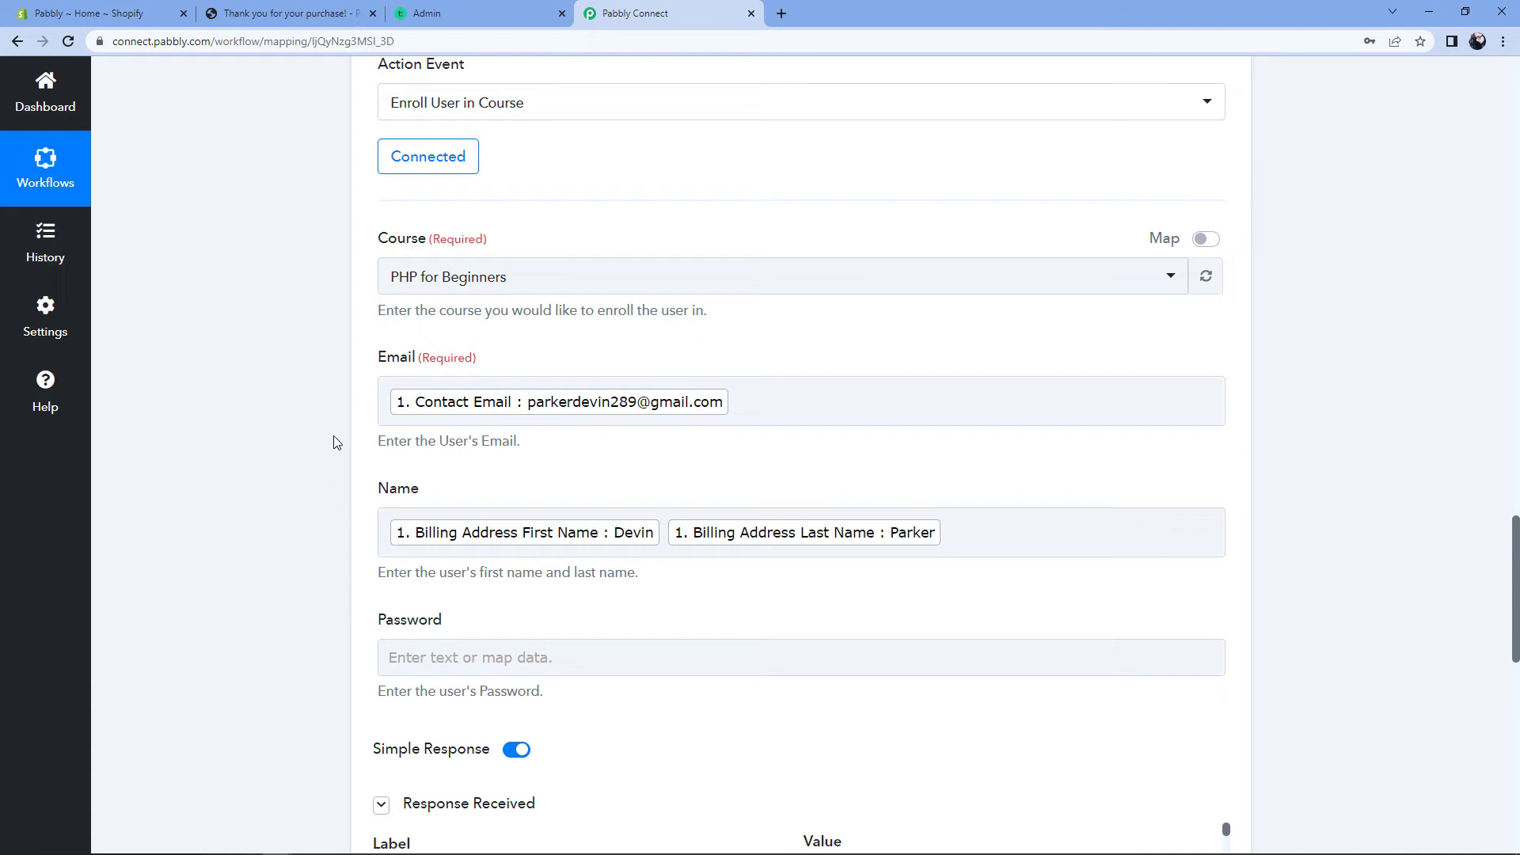
click(481, 10)
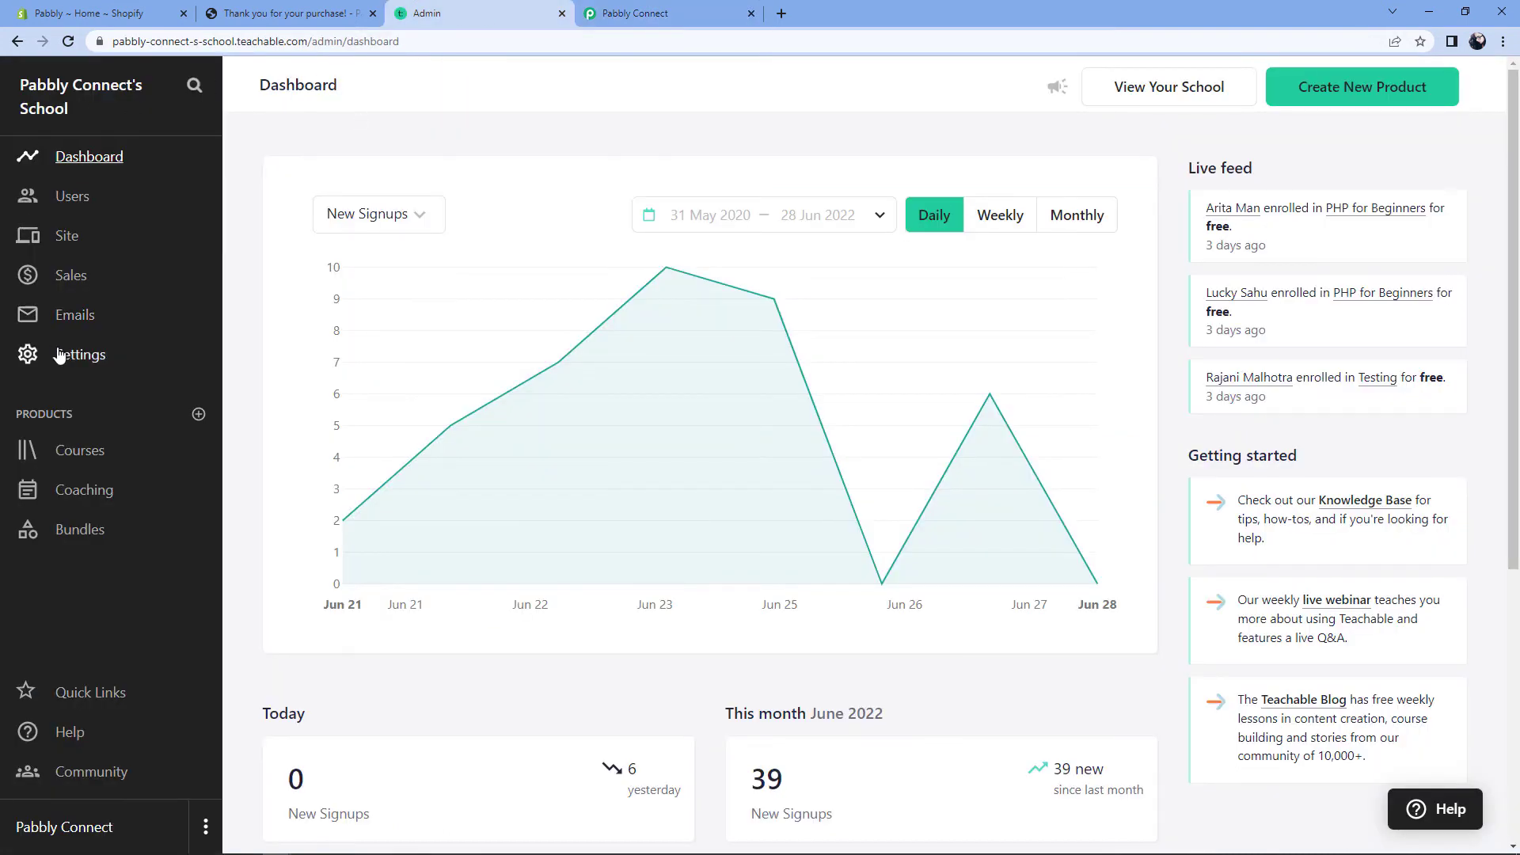
Step: Open PHP for Beginners' Students list and scroll through its 24 enrolled students
click(80, 451)
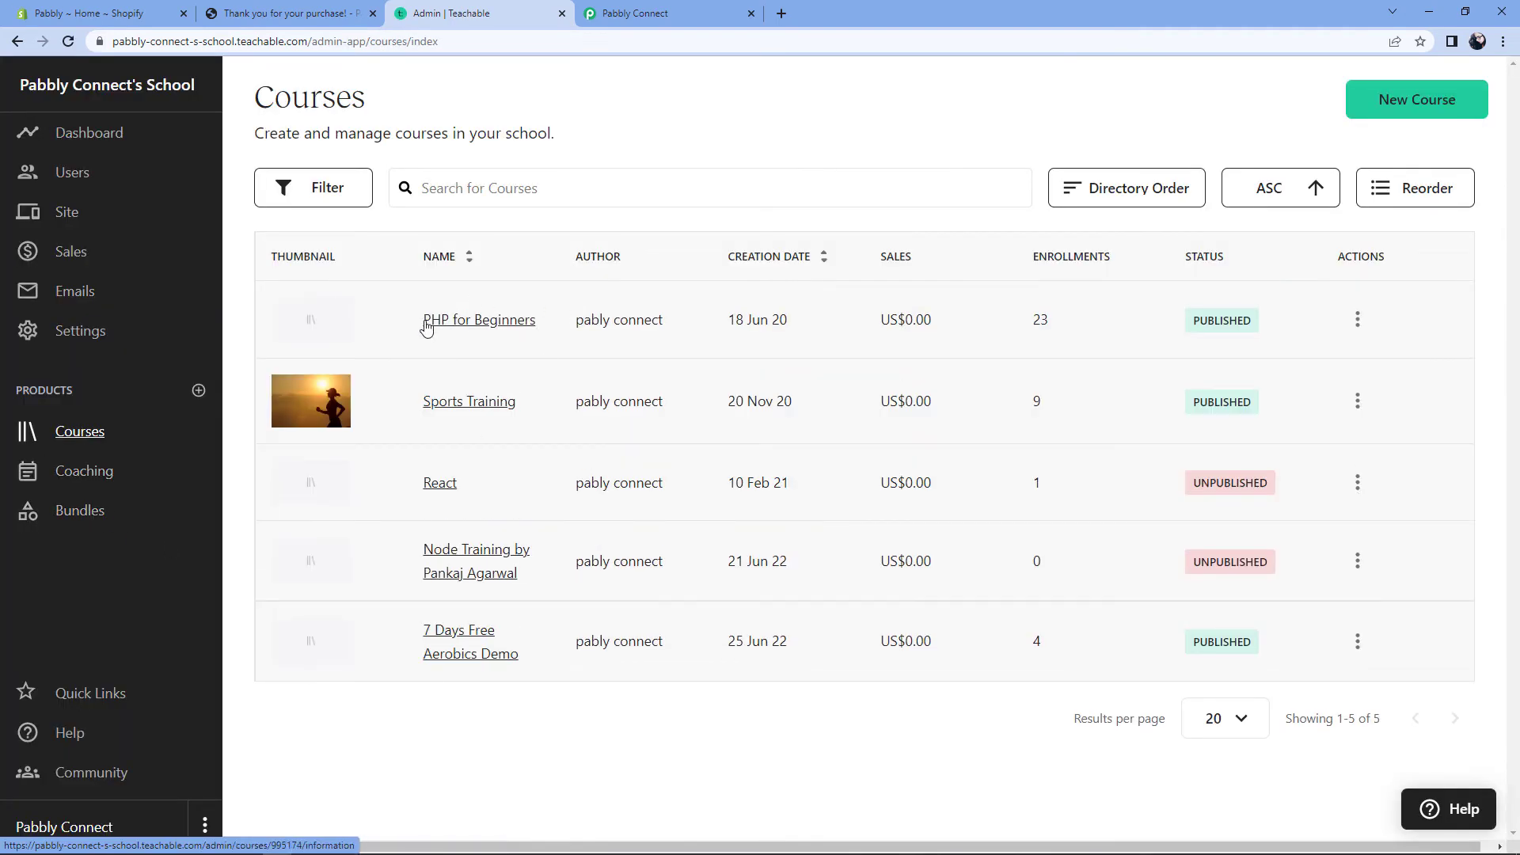
click(480, 320)
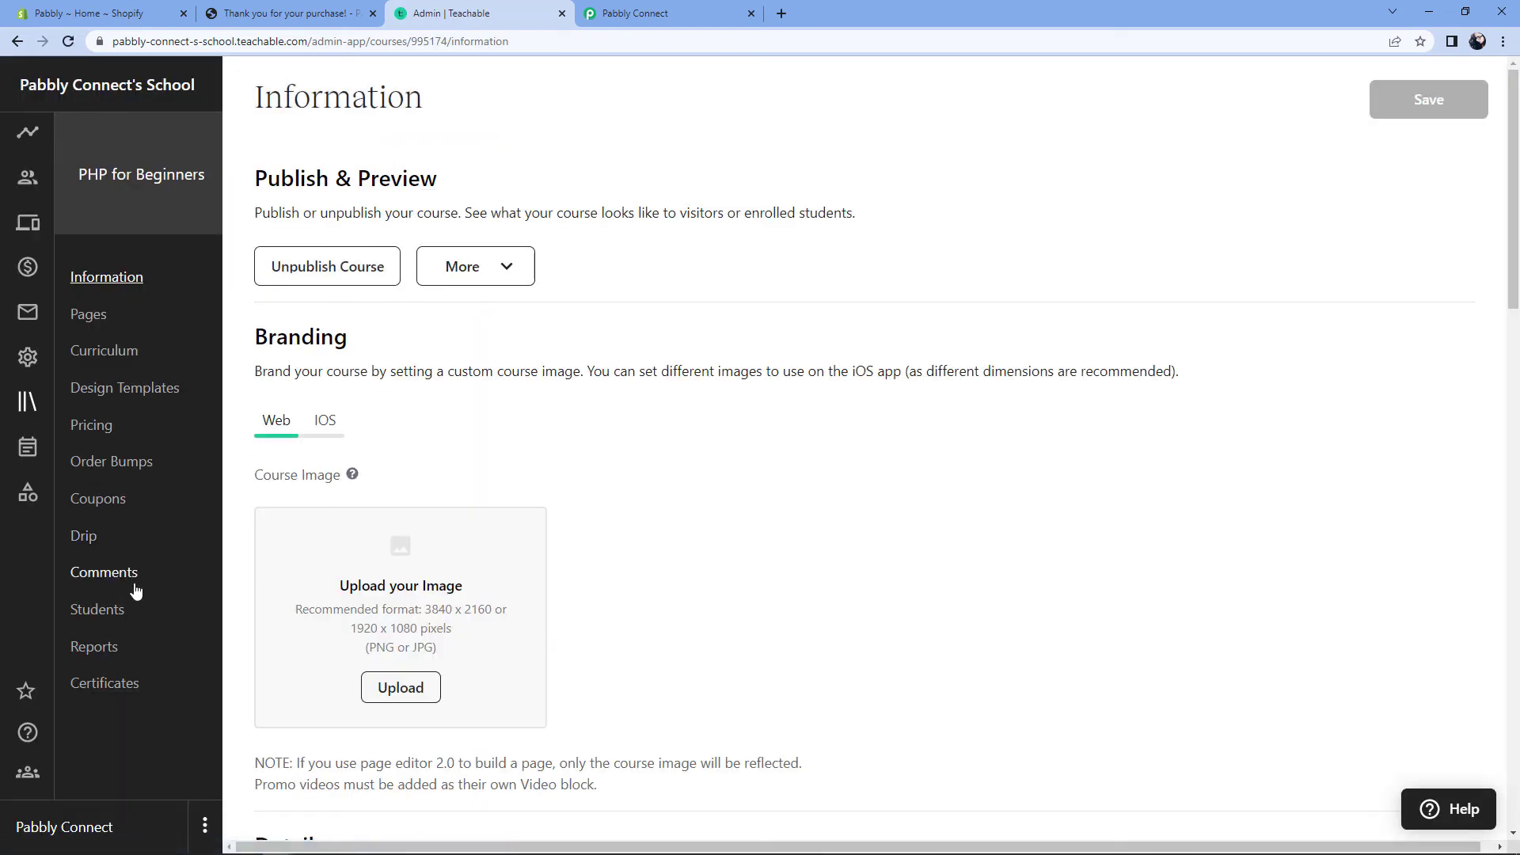
click(111, 611)
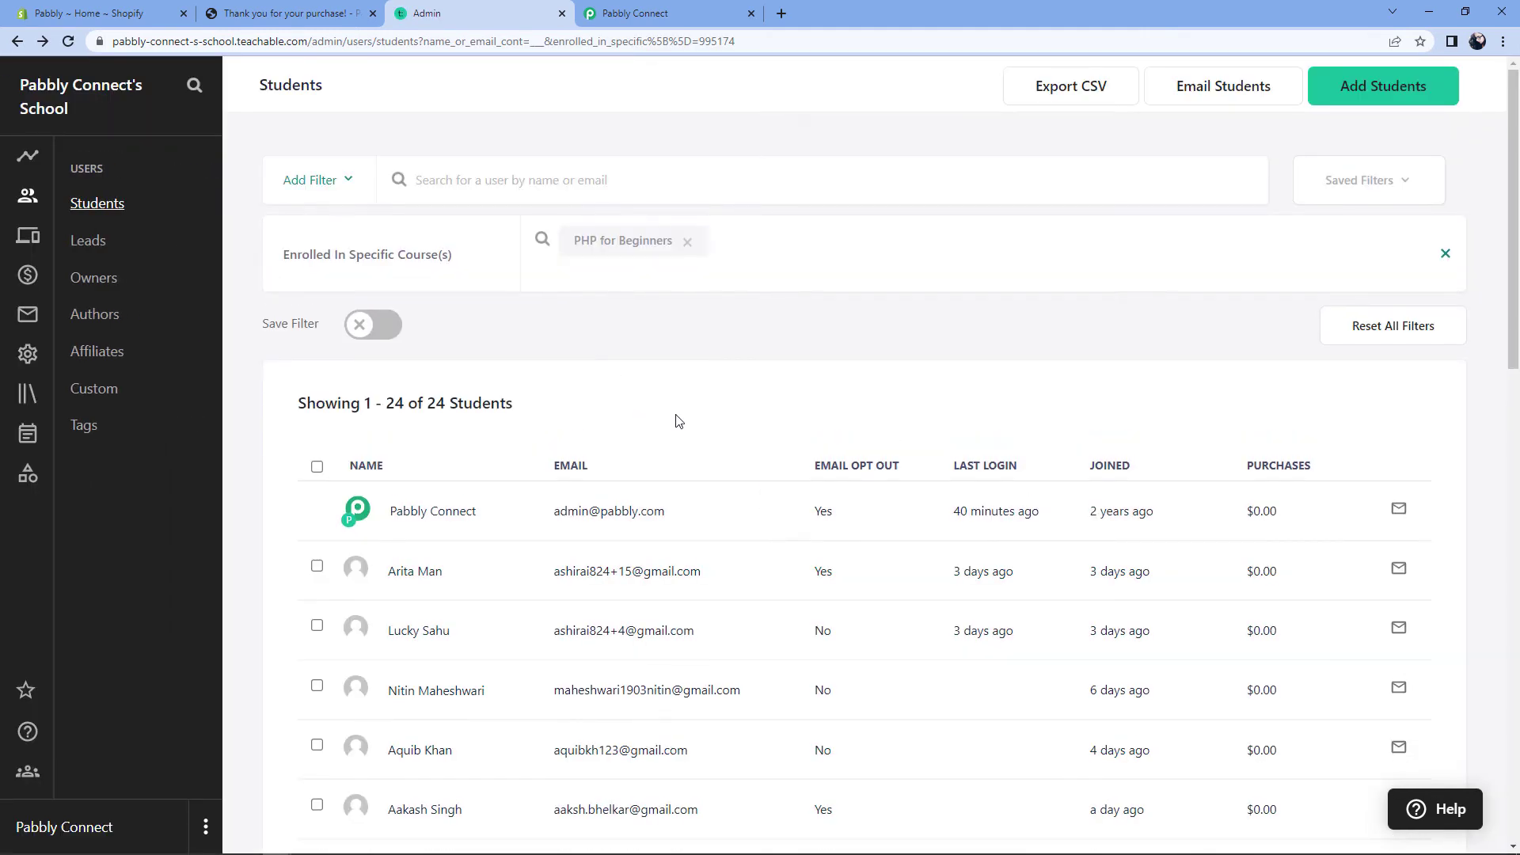
scroll(590, 417, down, 4)
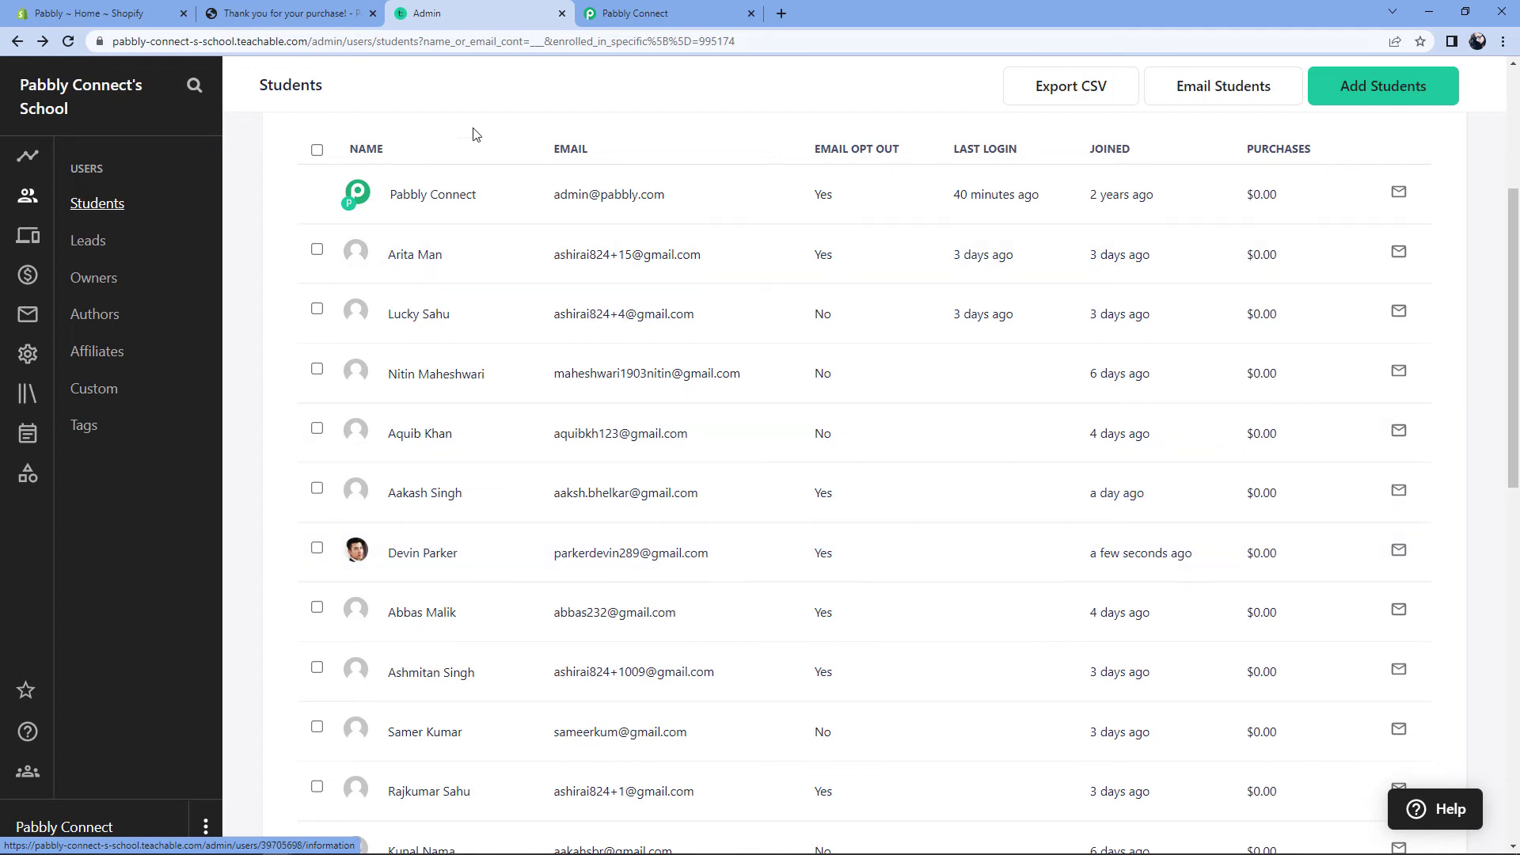
scroll(625, 157, up, 4)
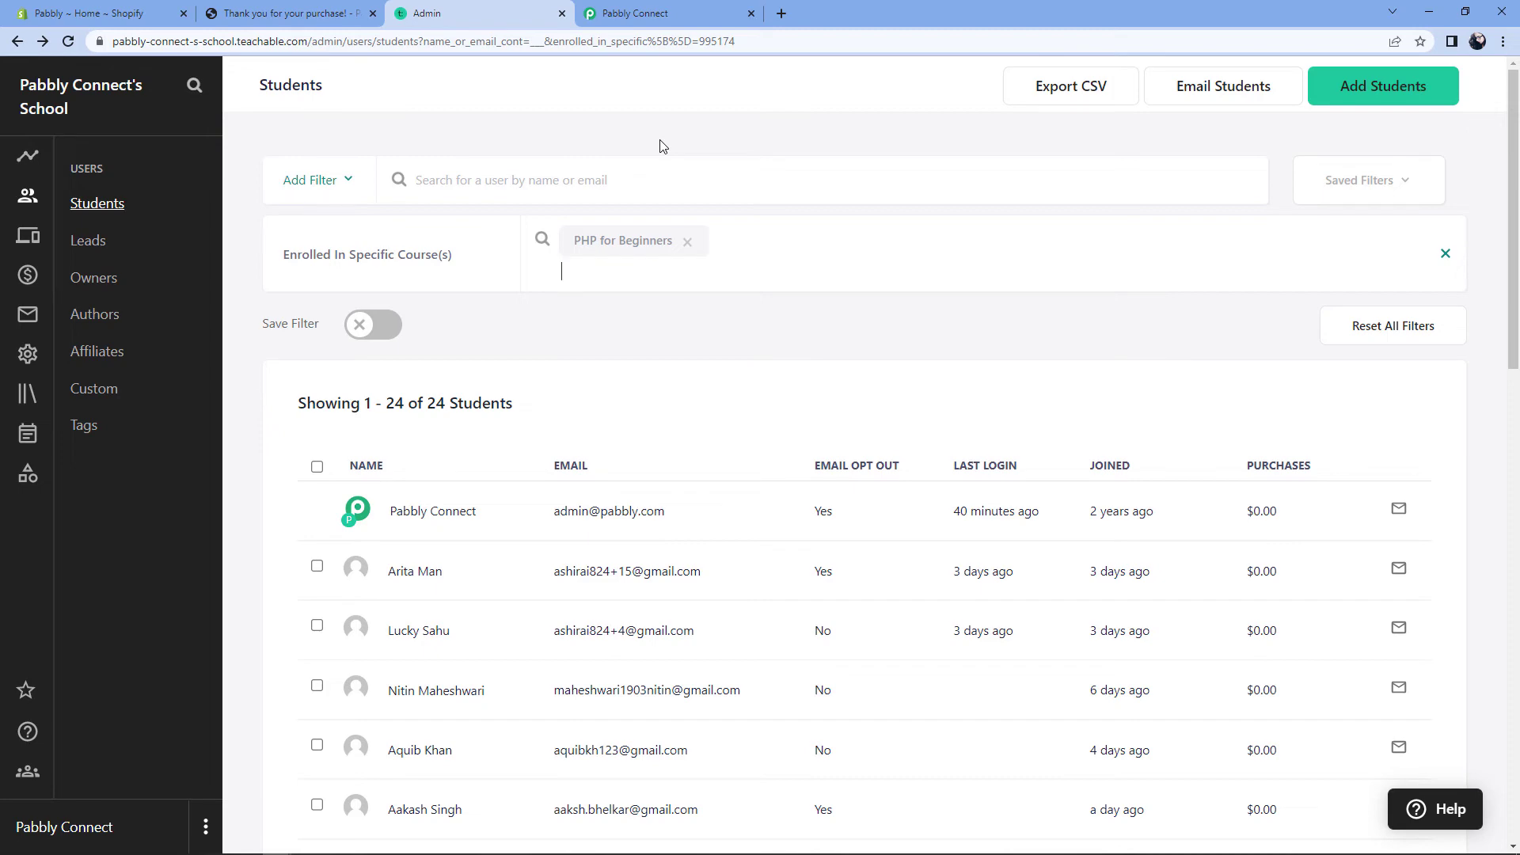
Step: Go back from the Shopify thank-you page to the catalog and Buy It Now on PHP for Beginners
click(281, 14)
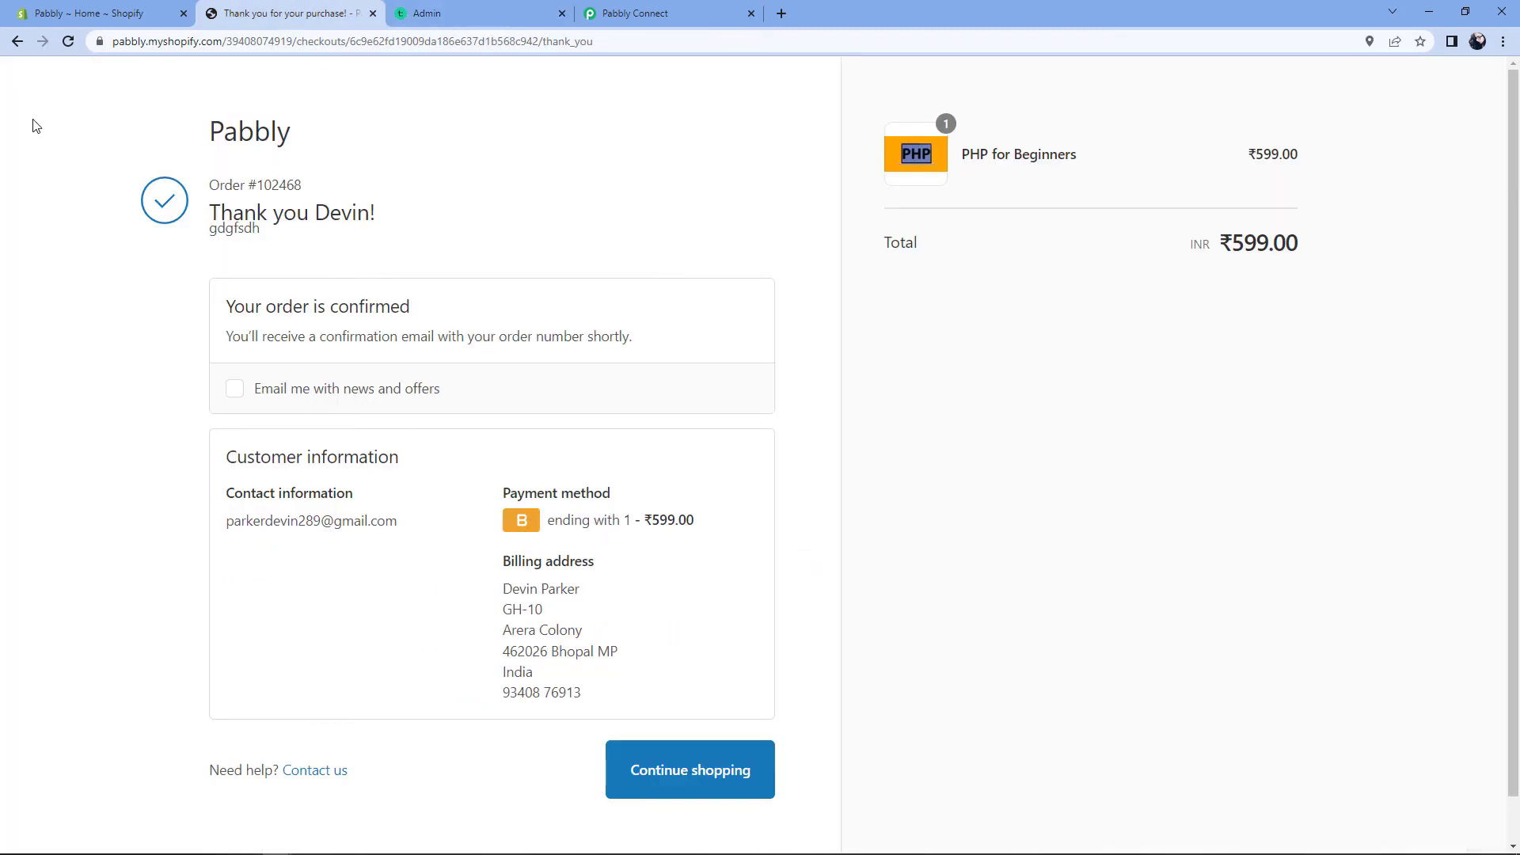
click(19, 40)
click(19, 41)
click(19, 41)
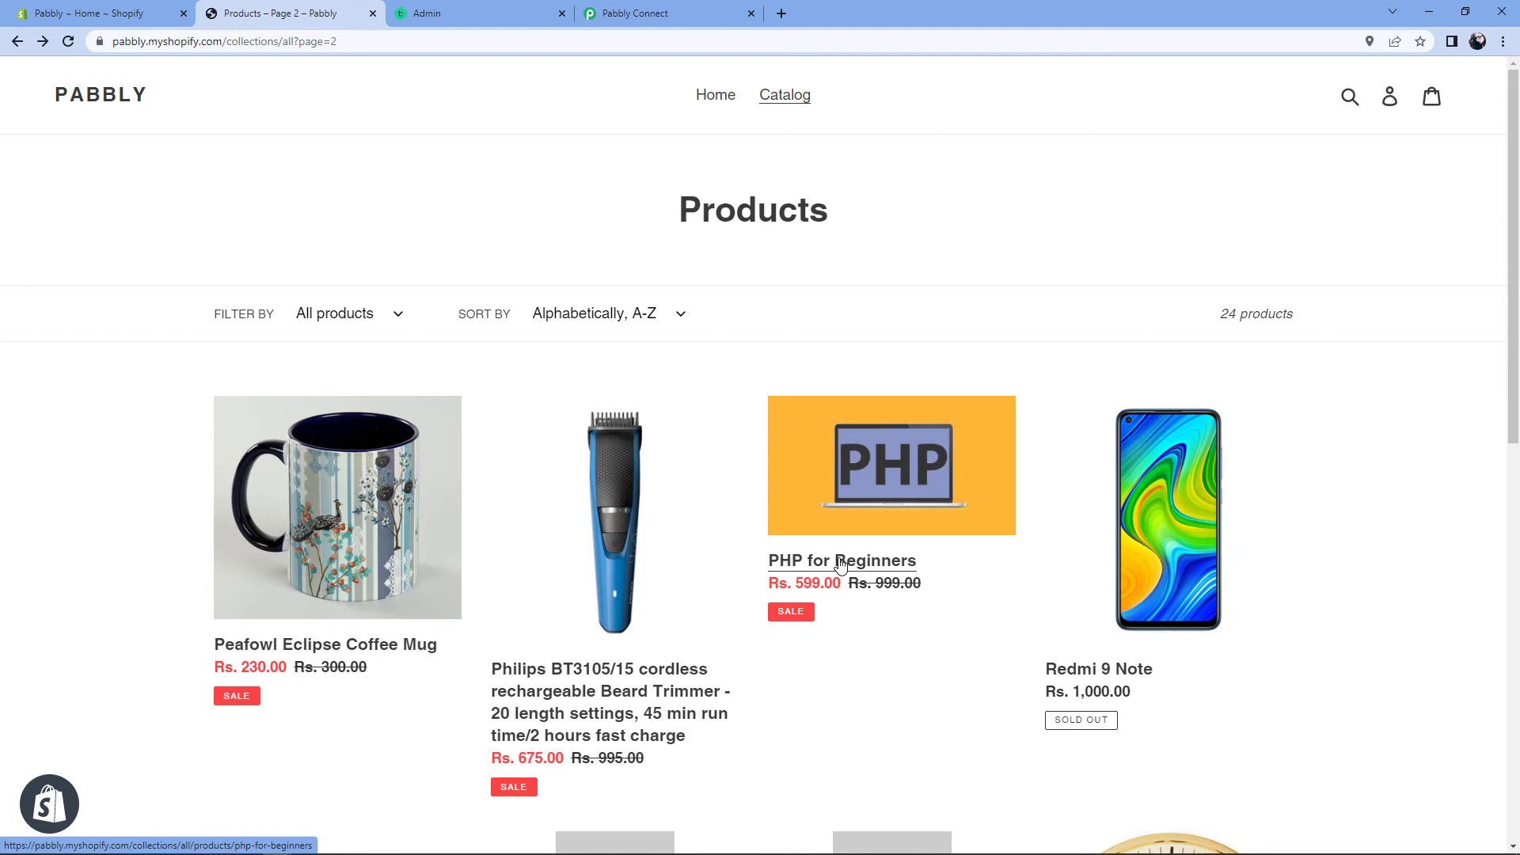
click(840, 564)
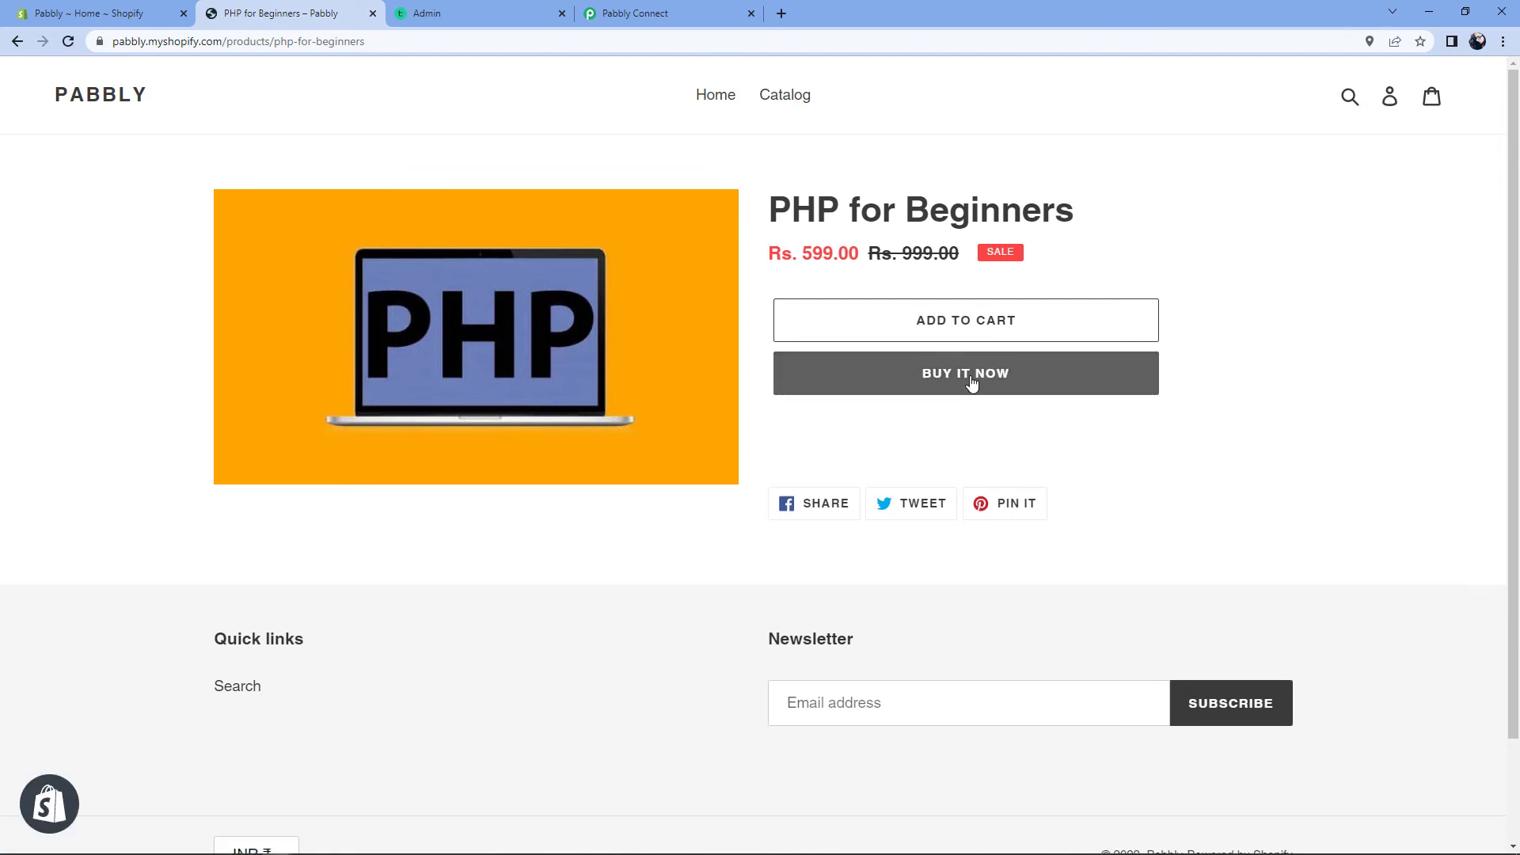
click(971, 382)
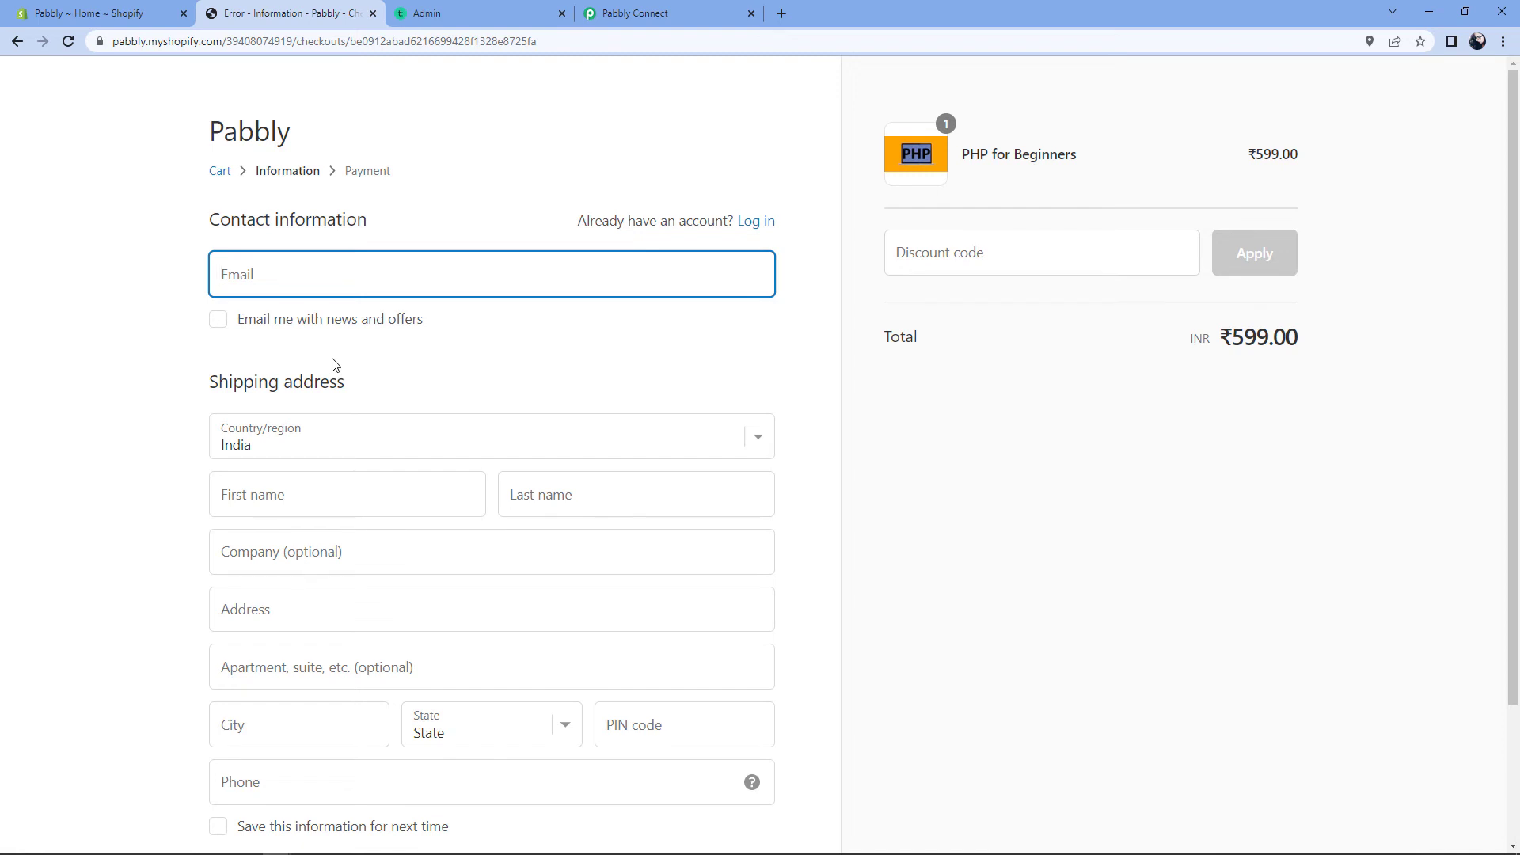
Step: Autofill the checkout with saved buyer details, check the email and names, and continue to payment
key(Down)
key(Return)
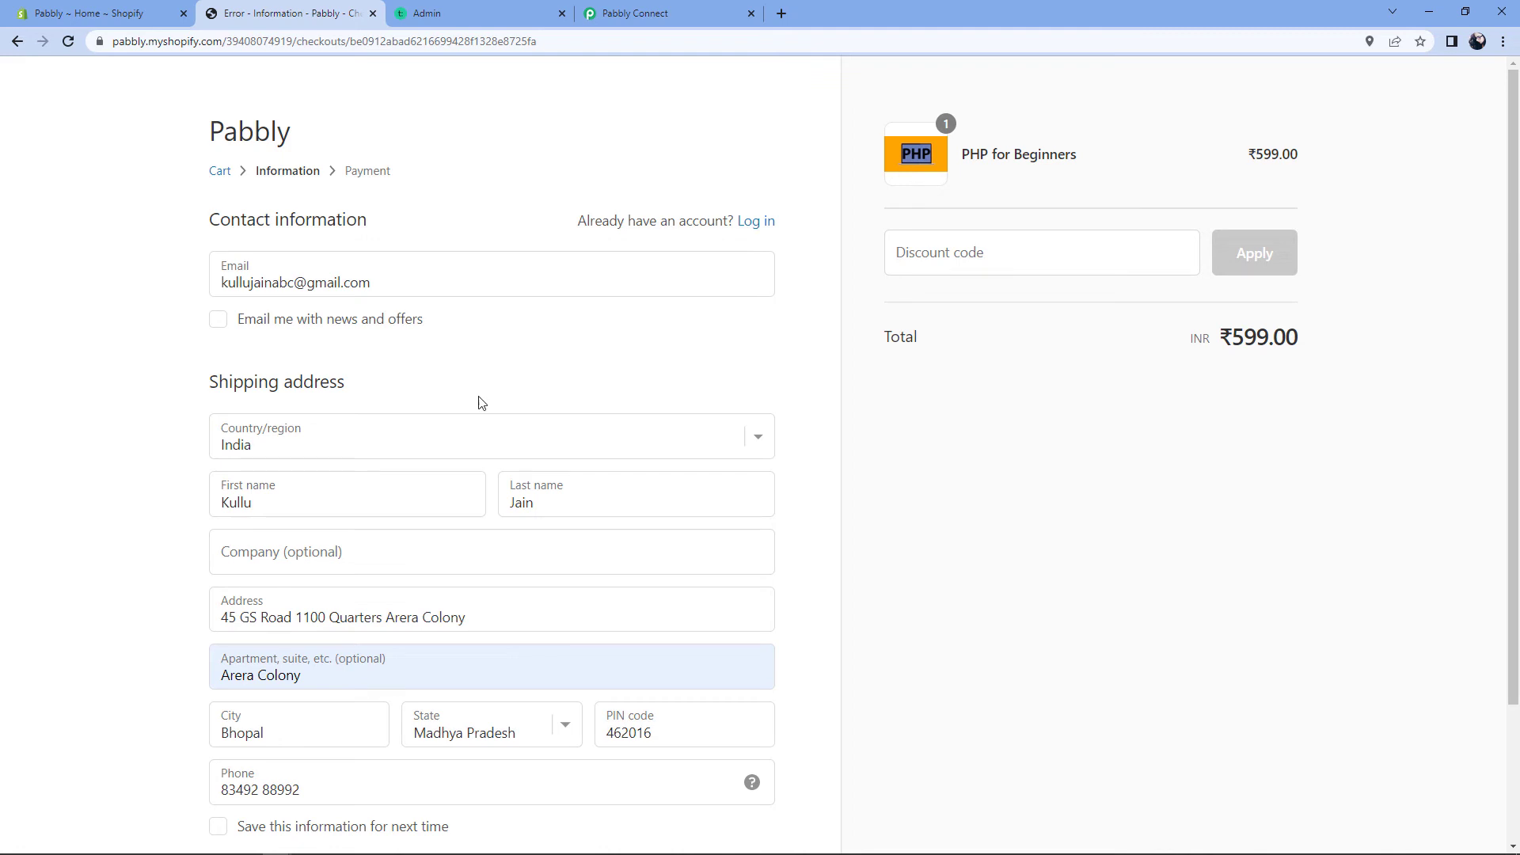
drag(424, 282, 182, 299)
drag(332, 491, 163, 496)
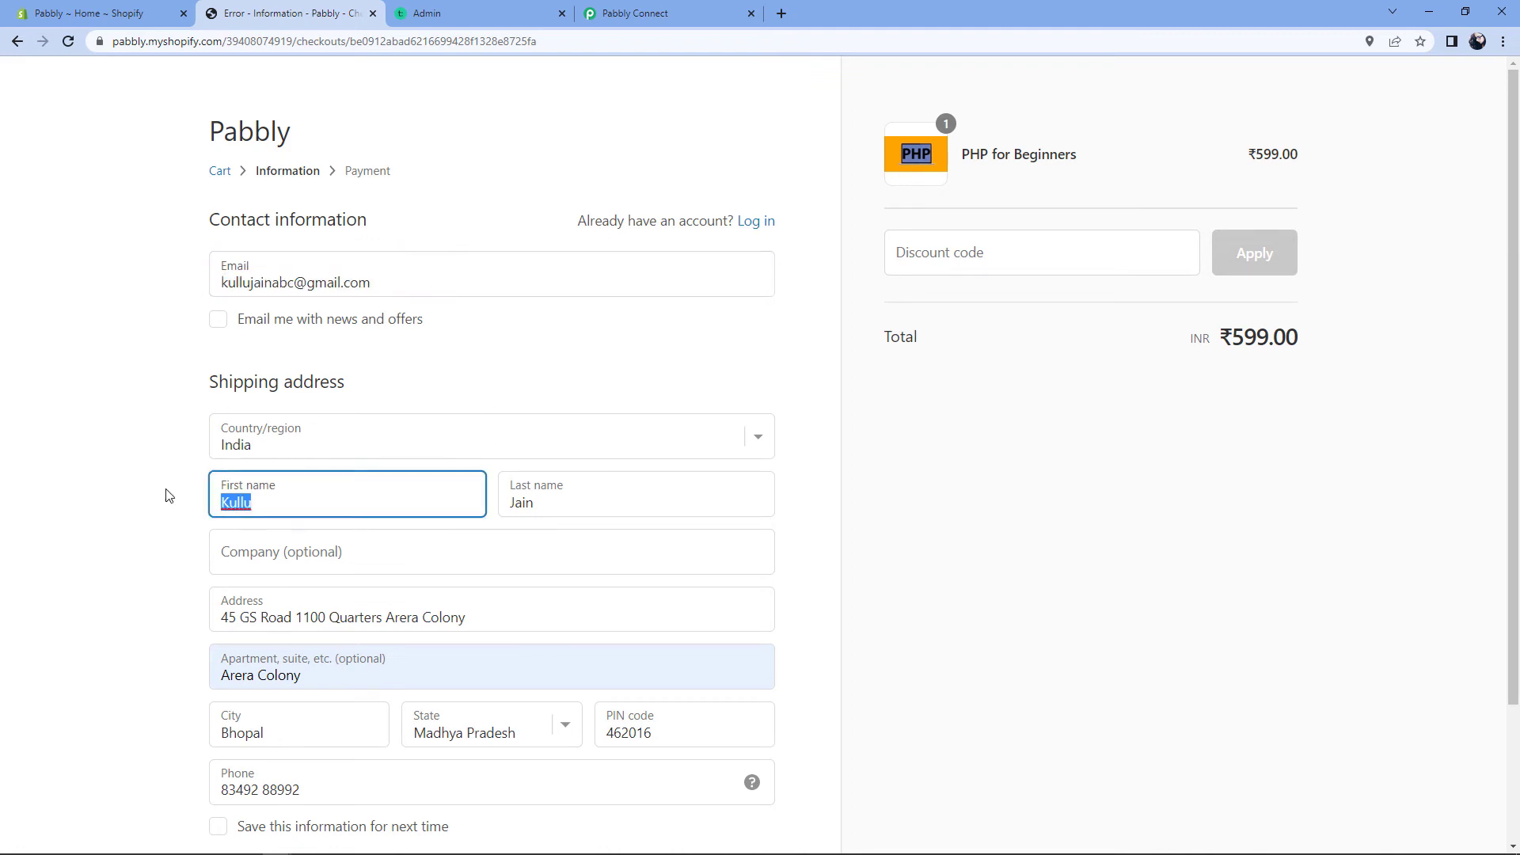
drag(638, 509, 153, 553)
click(156, 557)
scroll(380, 563, down, 2)
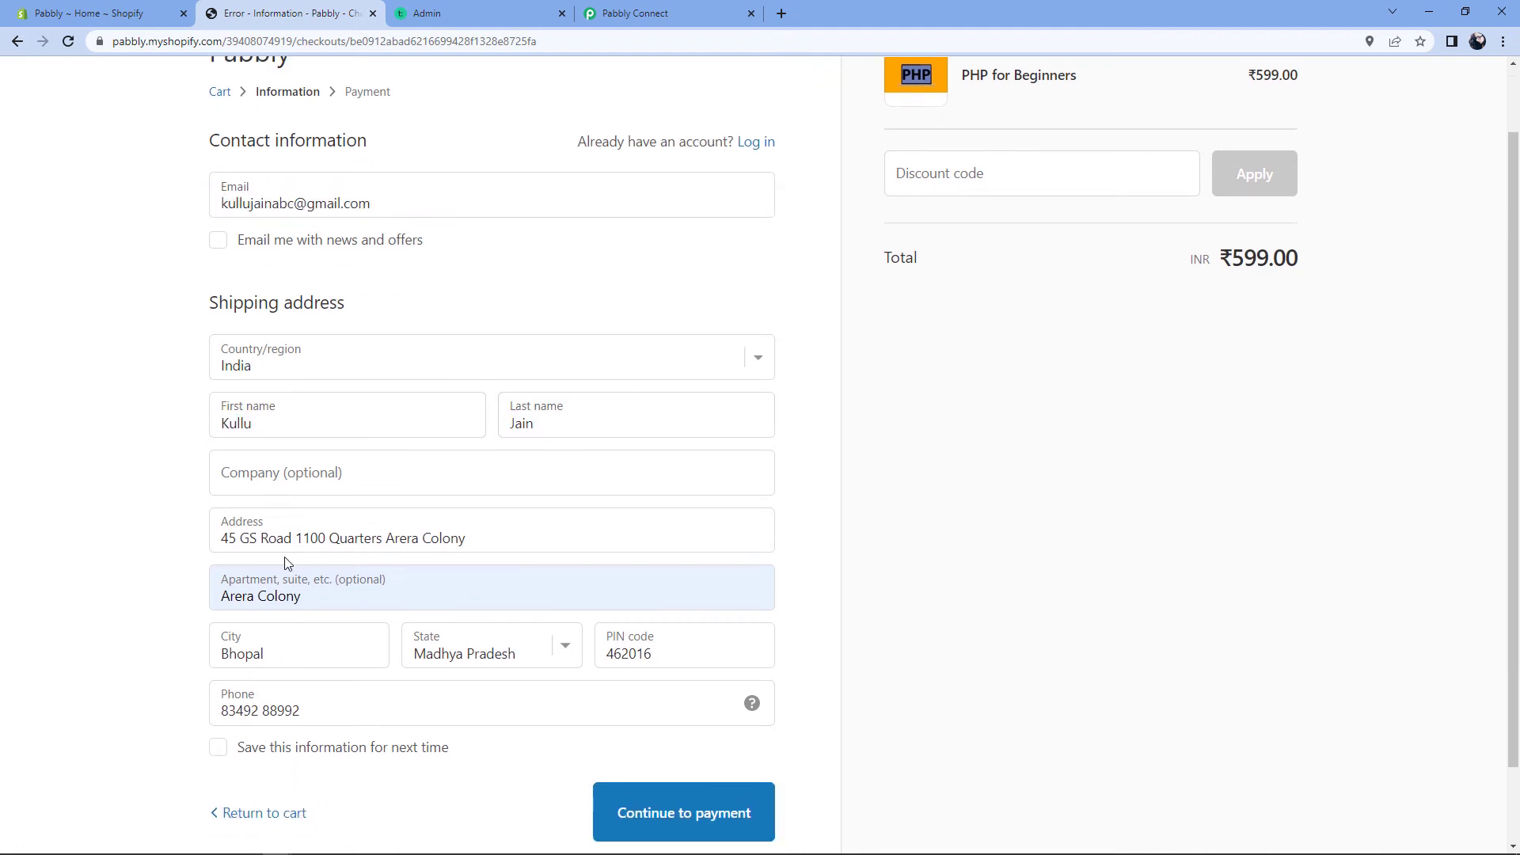
click(679, 730)
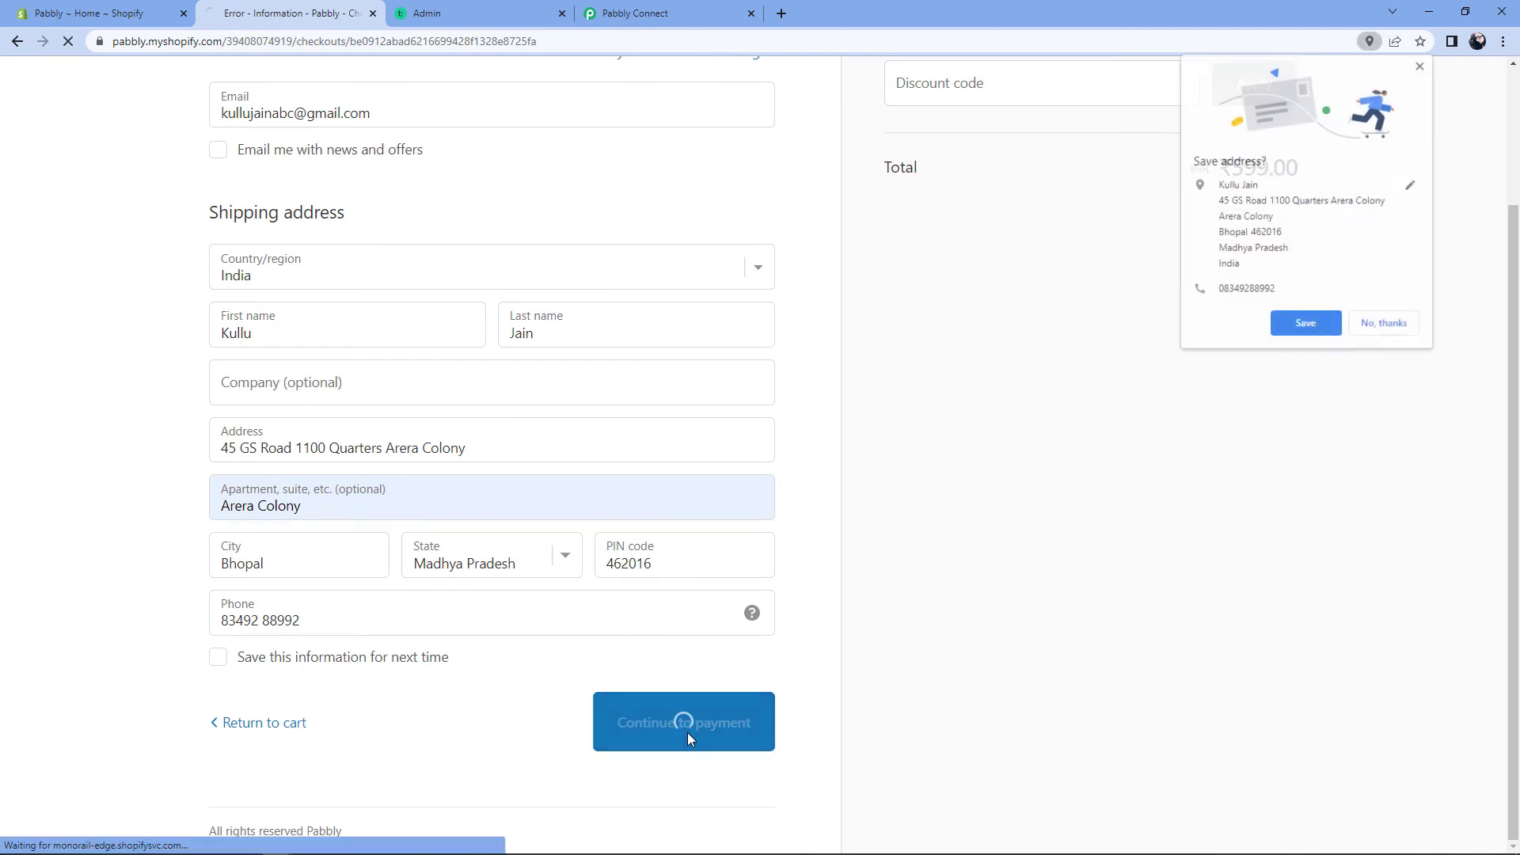
click(1327, 326)
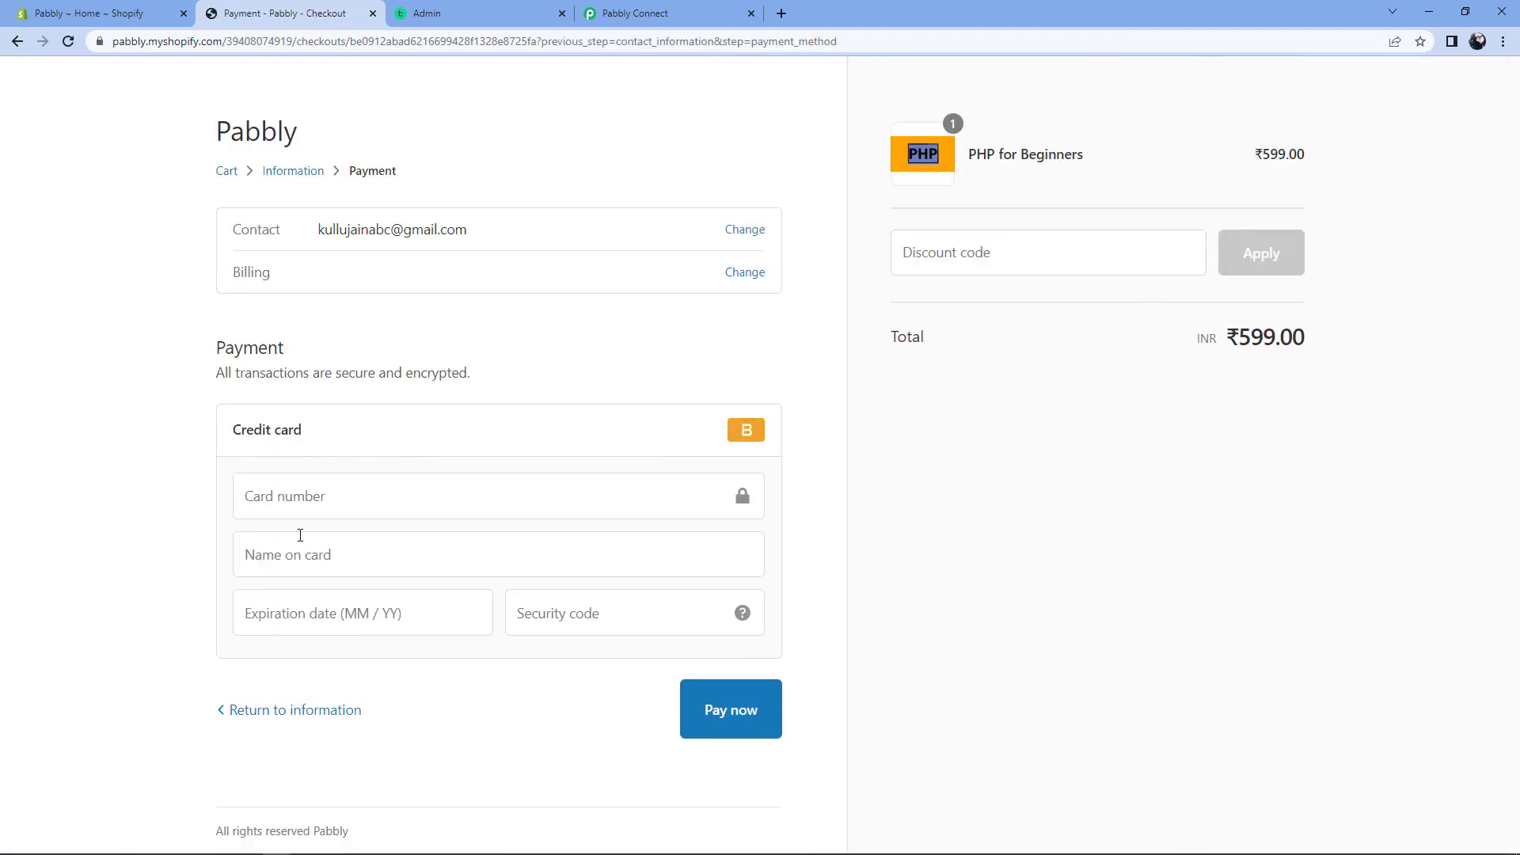
Step: Pay with Bogus Gateway test card 1, expiry 1226, code 123, then return to Teachable
click(301, 482)
text(1)
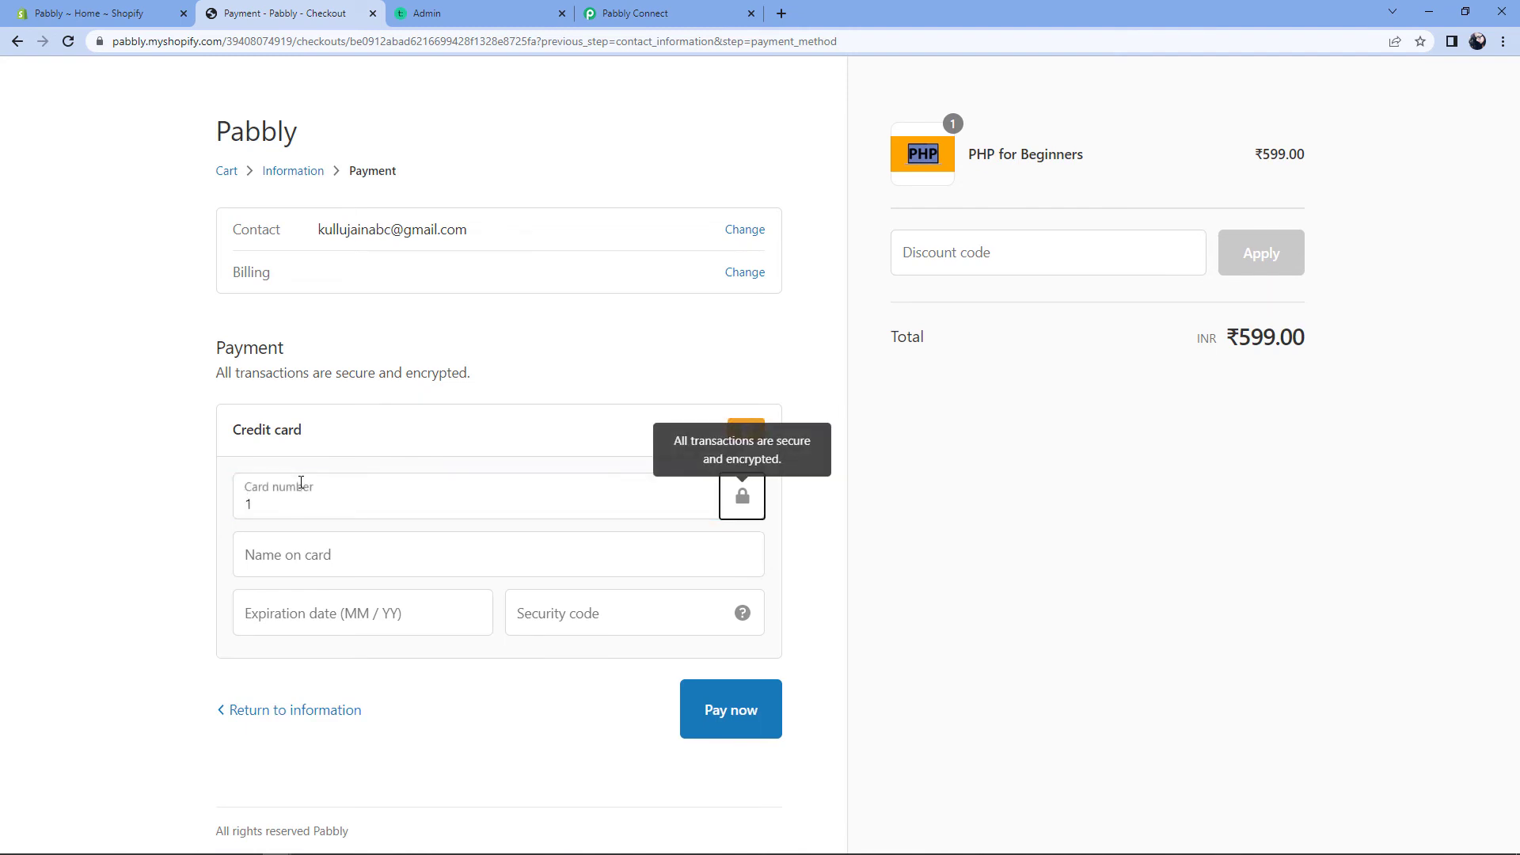
key(Tab)
text(Bogus Gateway)
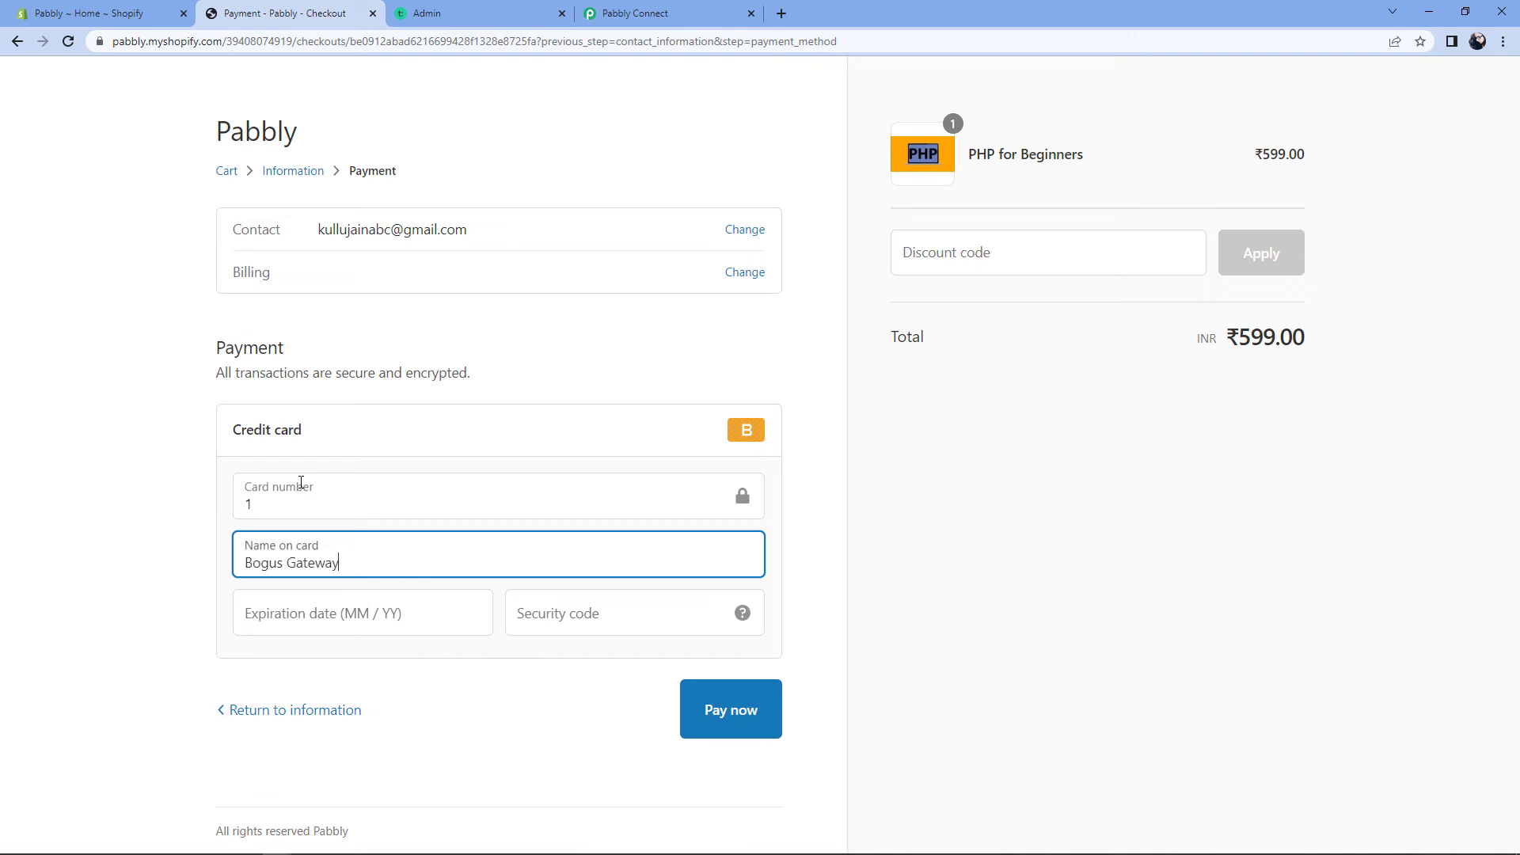
key(Tab)
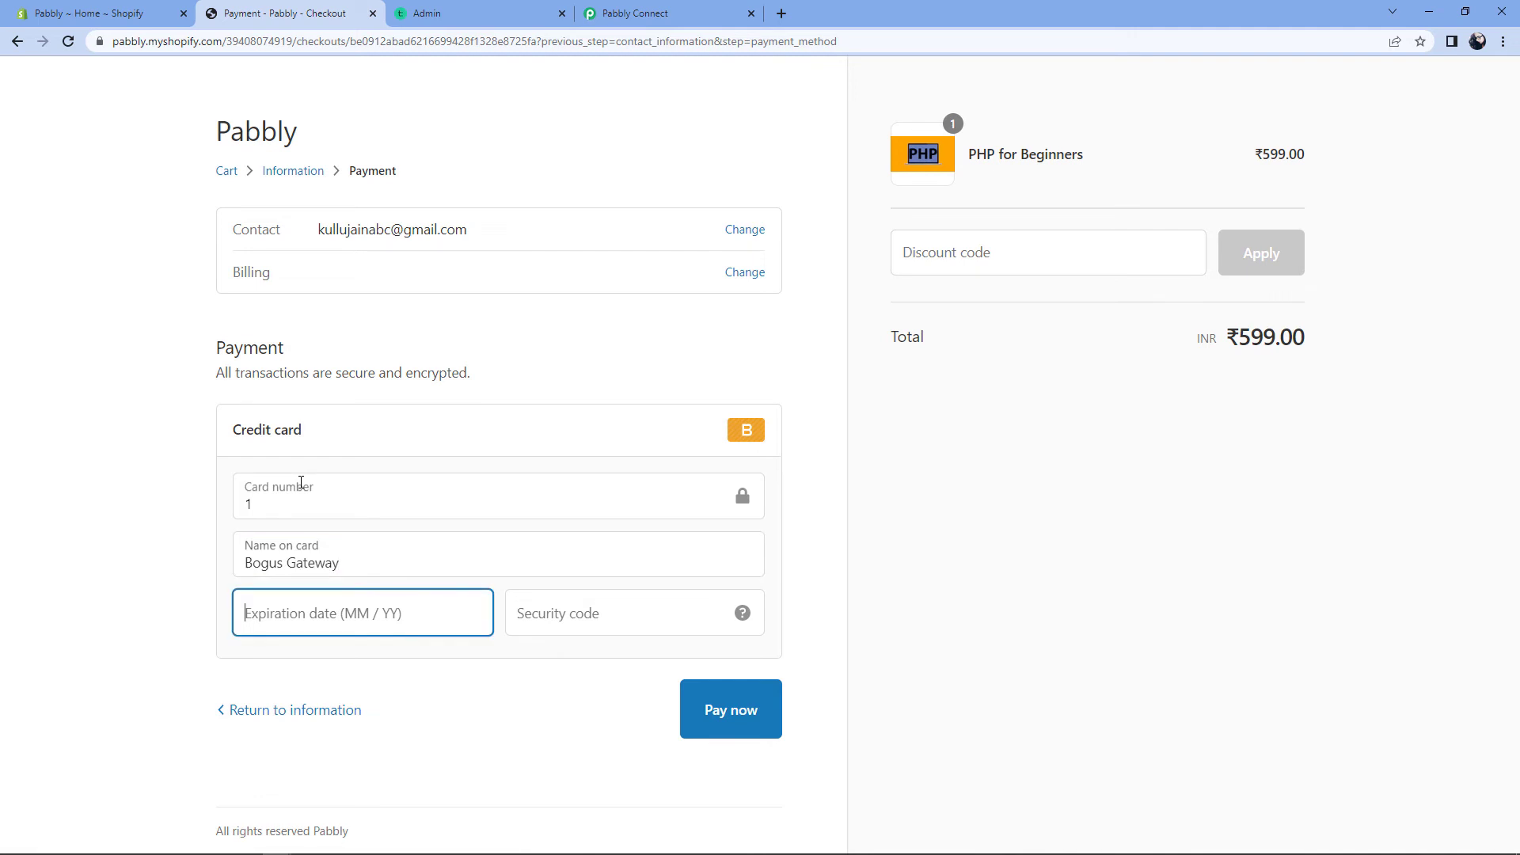
text(1226)
key(Tab)
text(123)
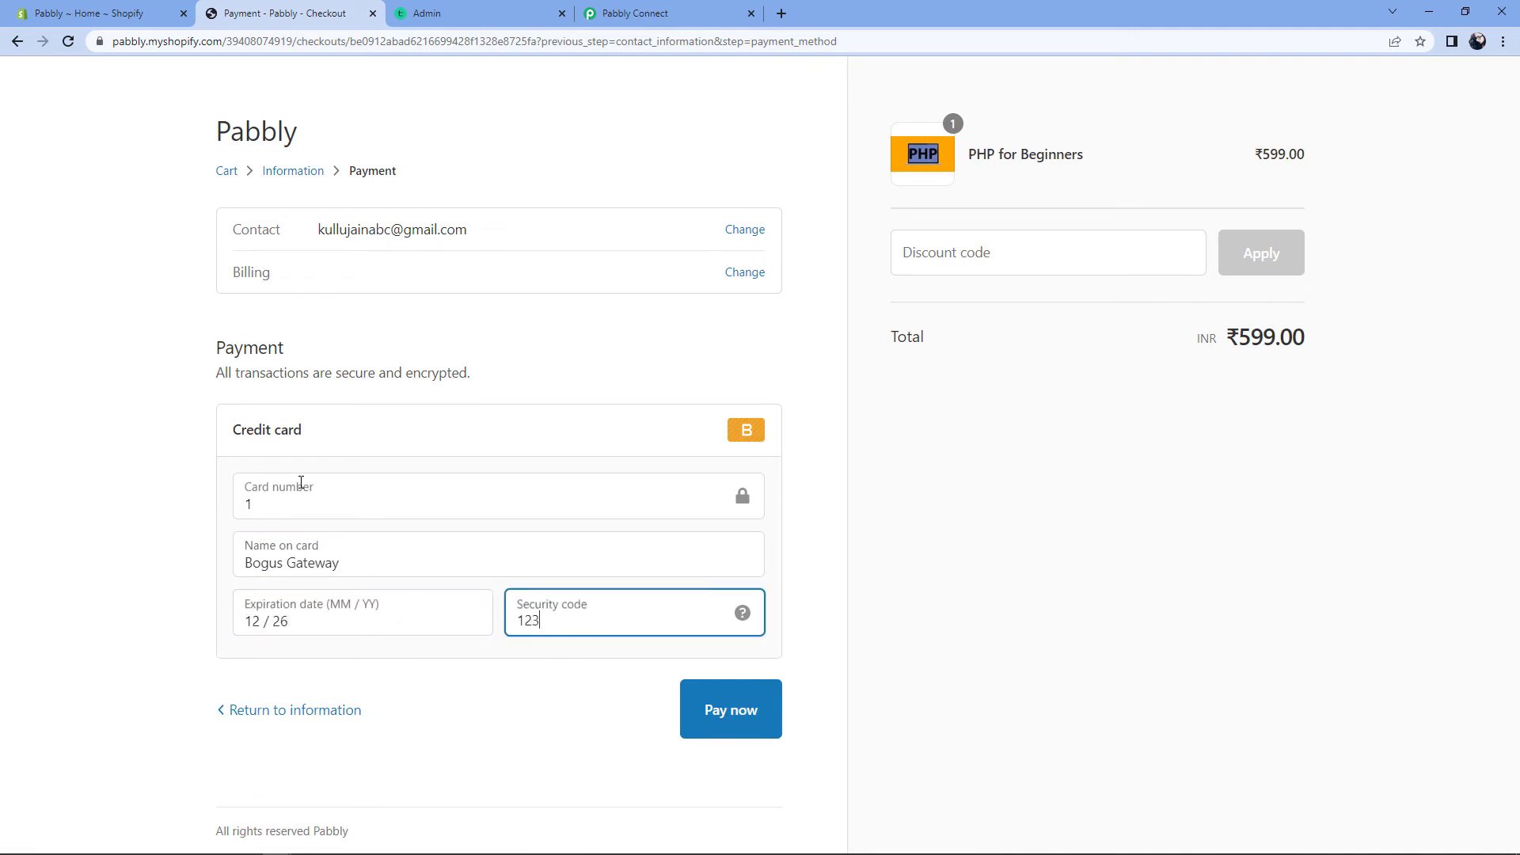
click(698, 711)
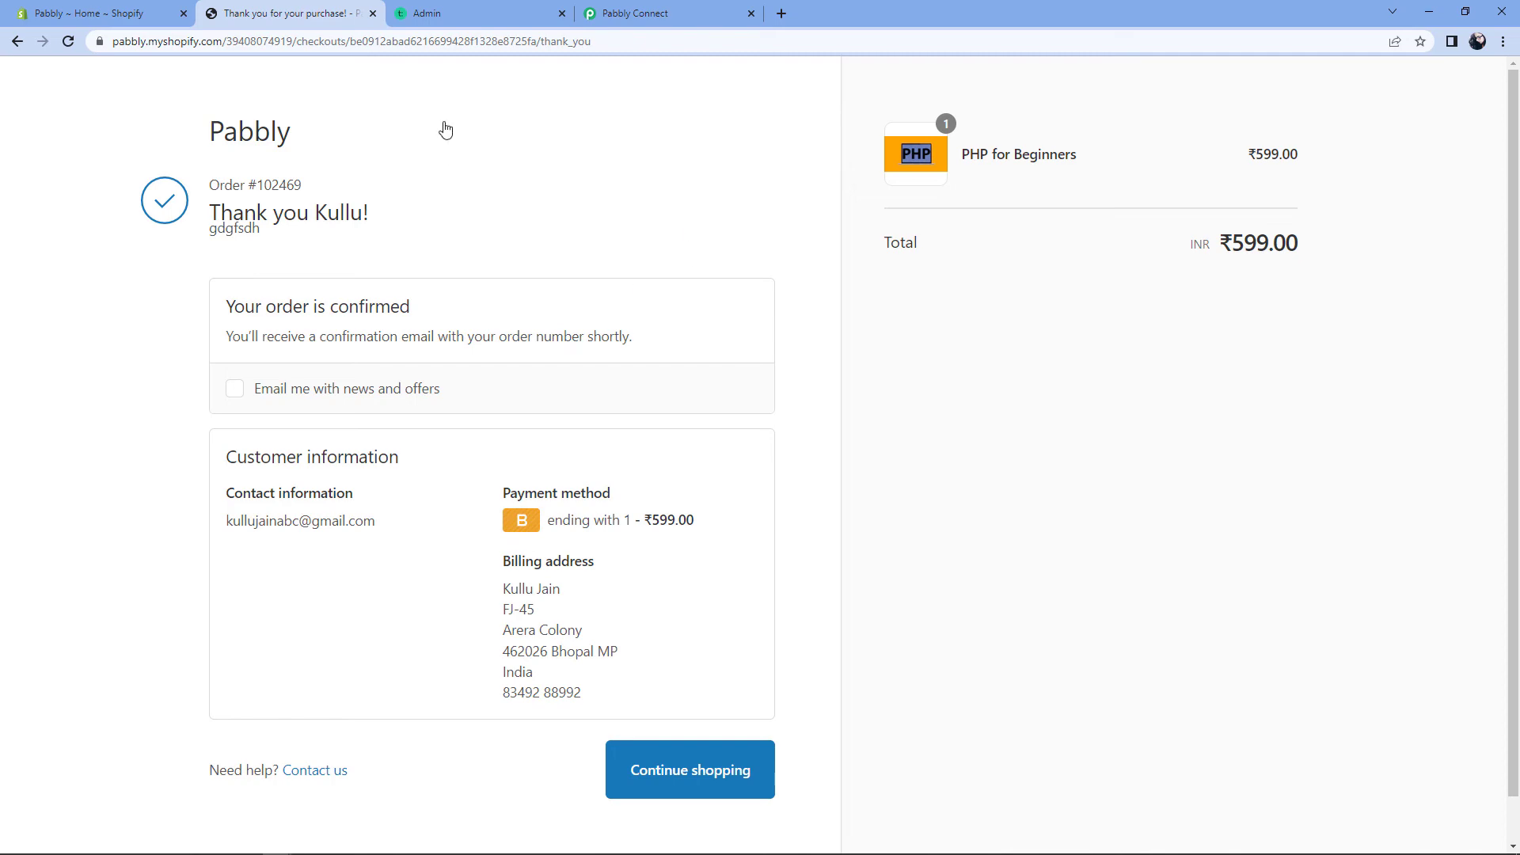
click(480, 13)
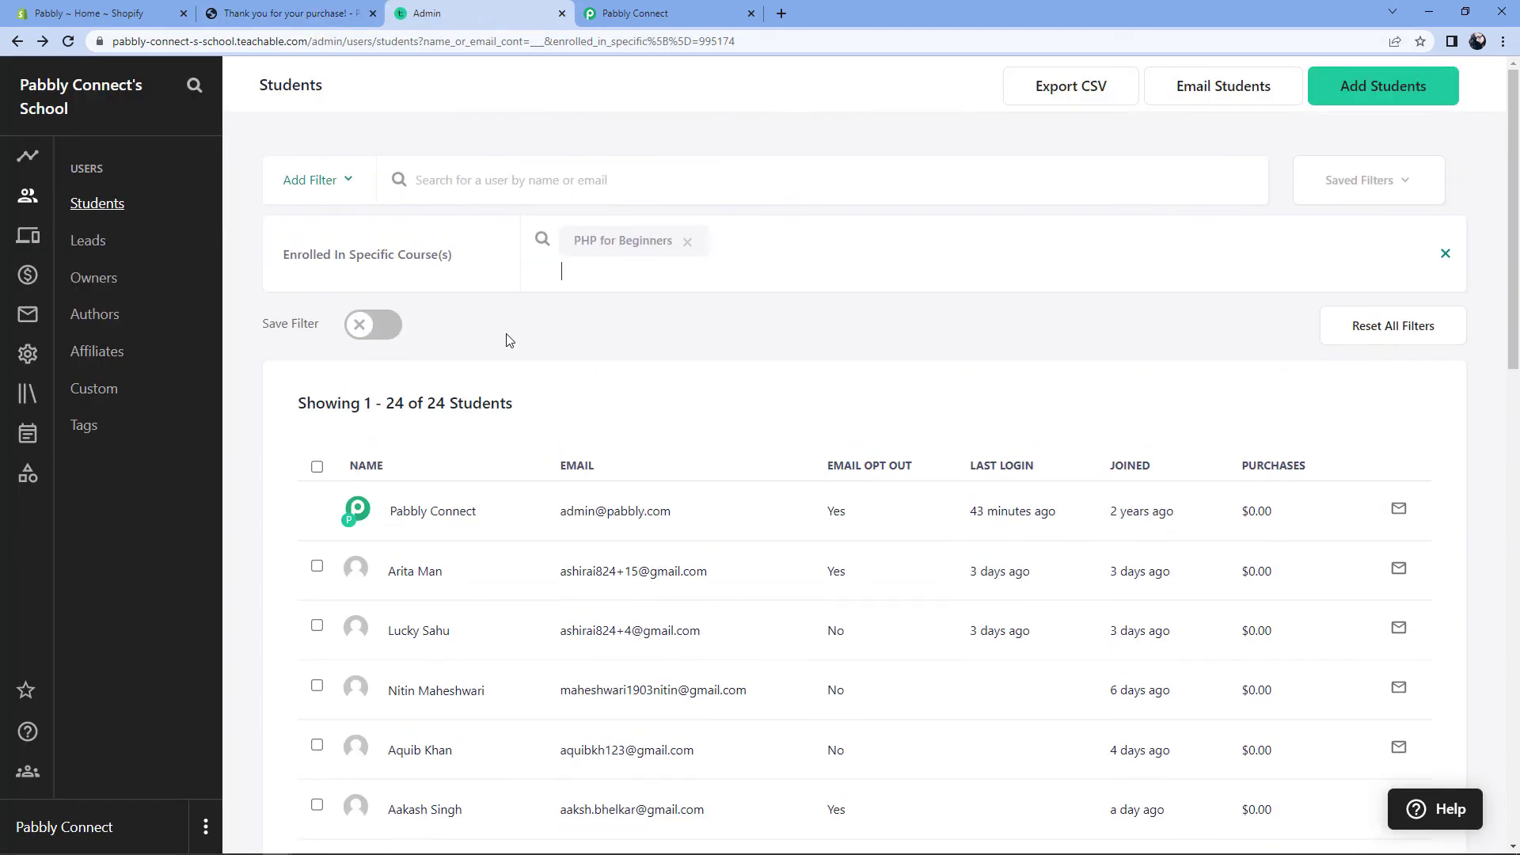
Step: Reload the PHP for Beginners student list to confirm the new buyer, now 25 students, and return to Pabbly
key(F5)
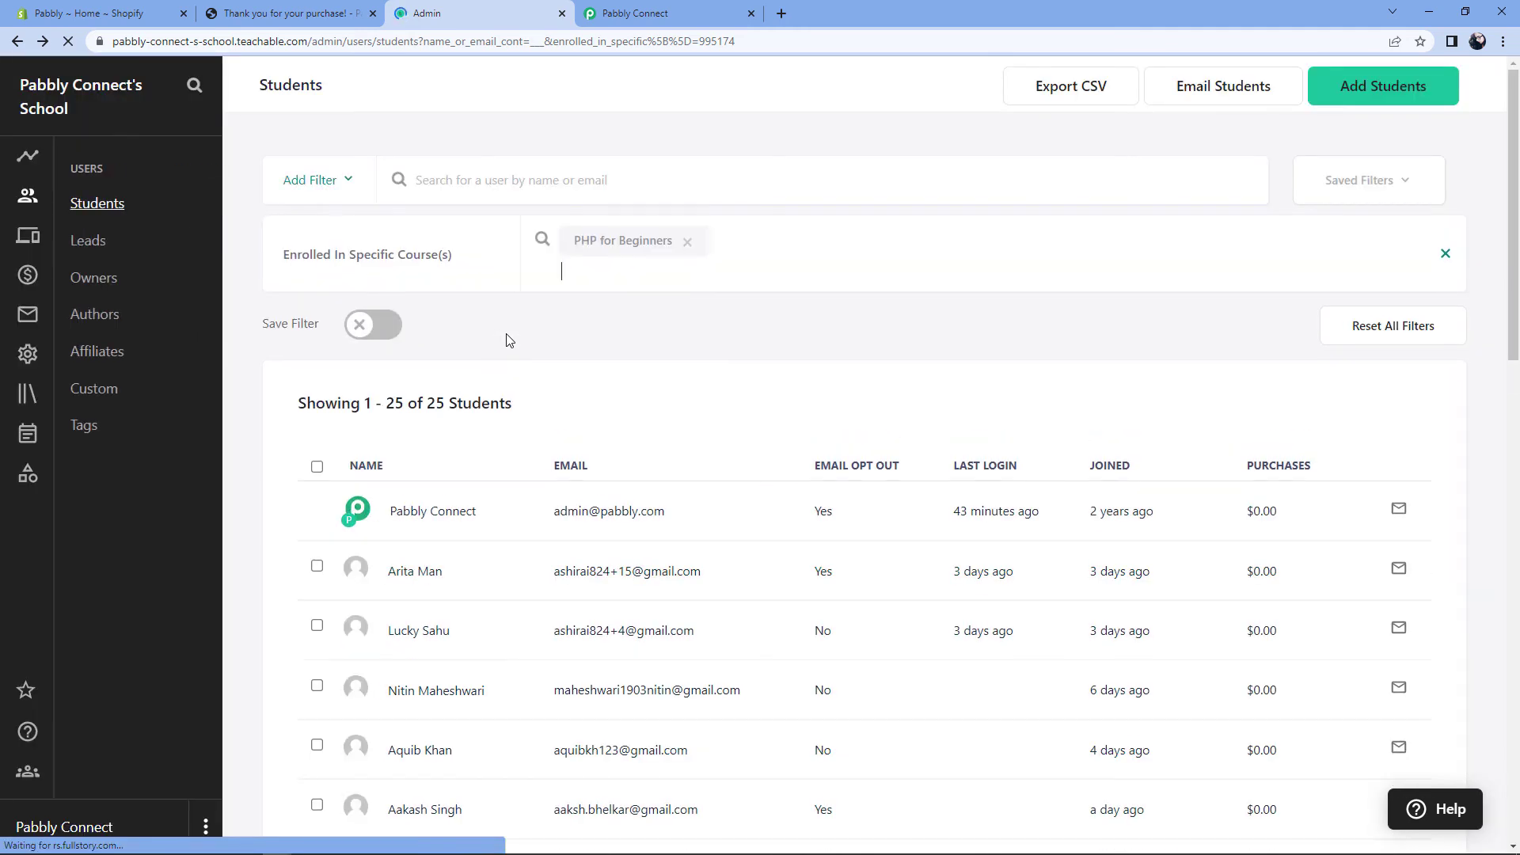
scroll(703, 404, down, 2)
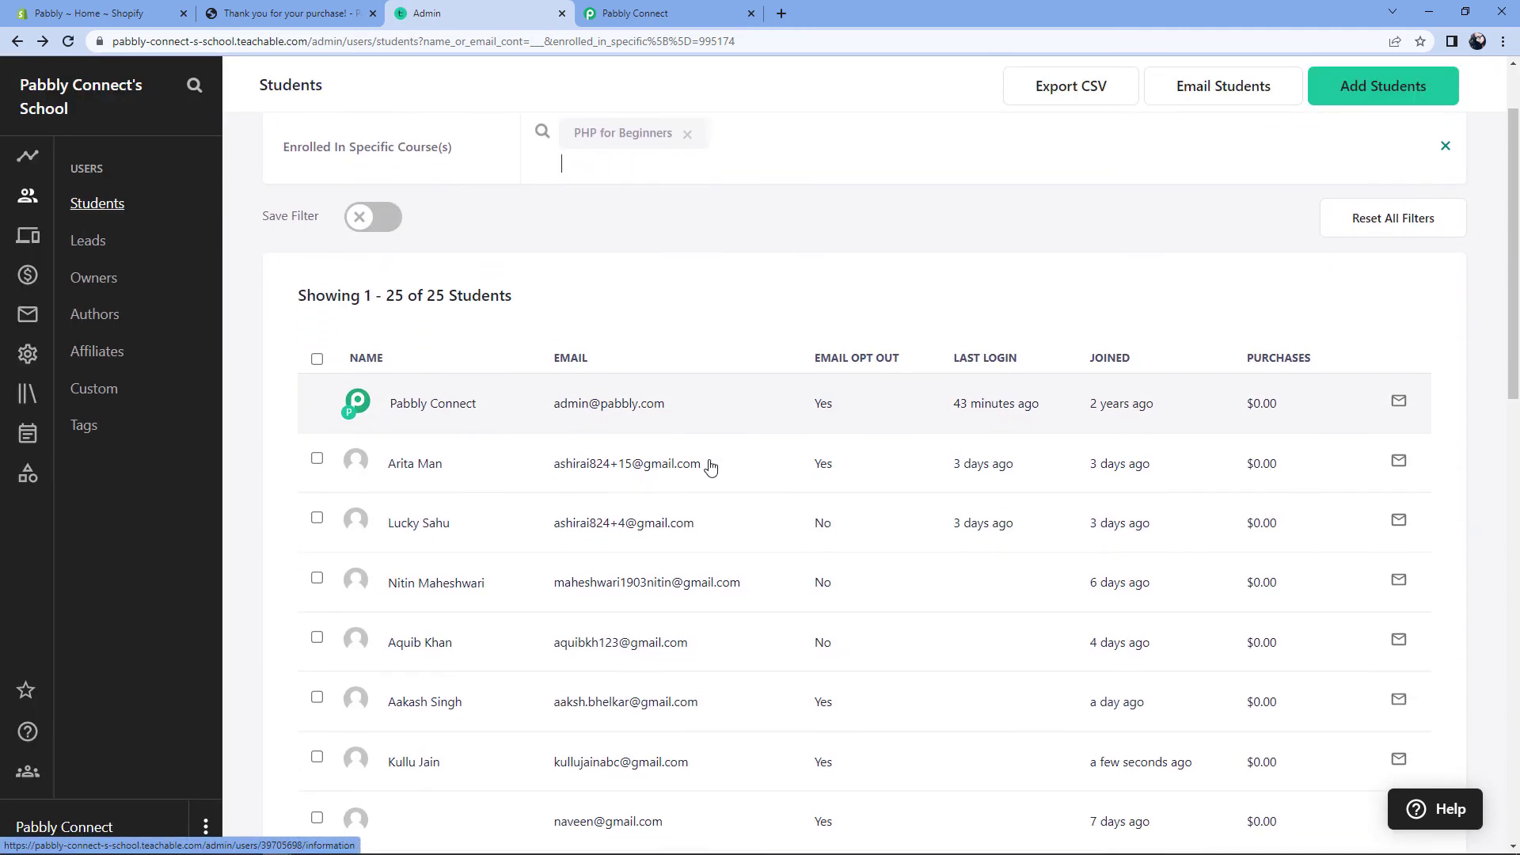
scroll(710, 467, down, 1)
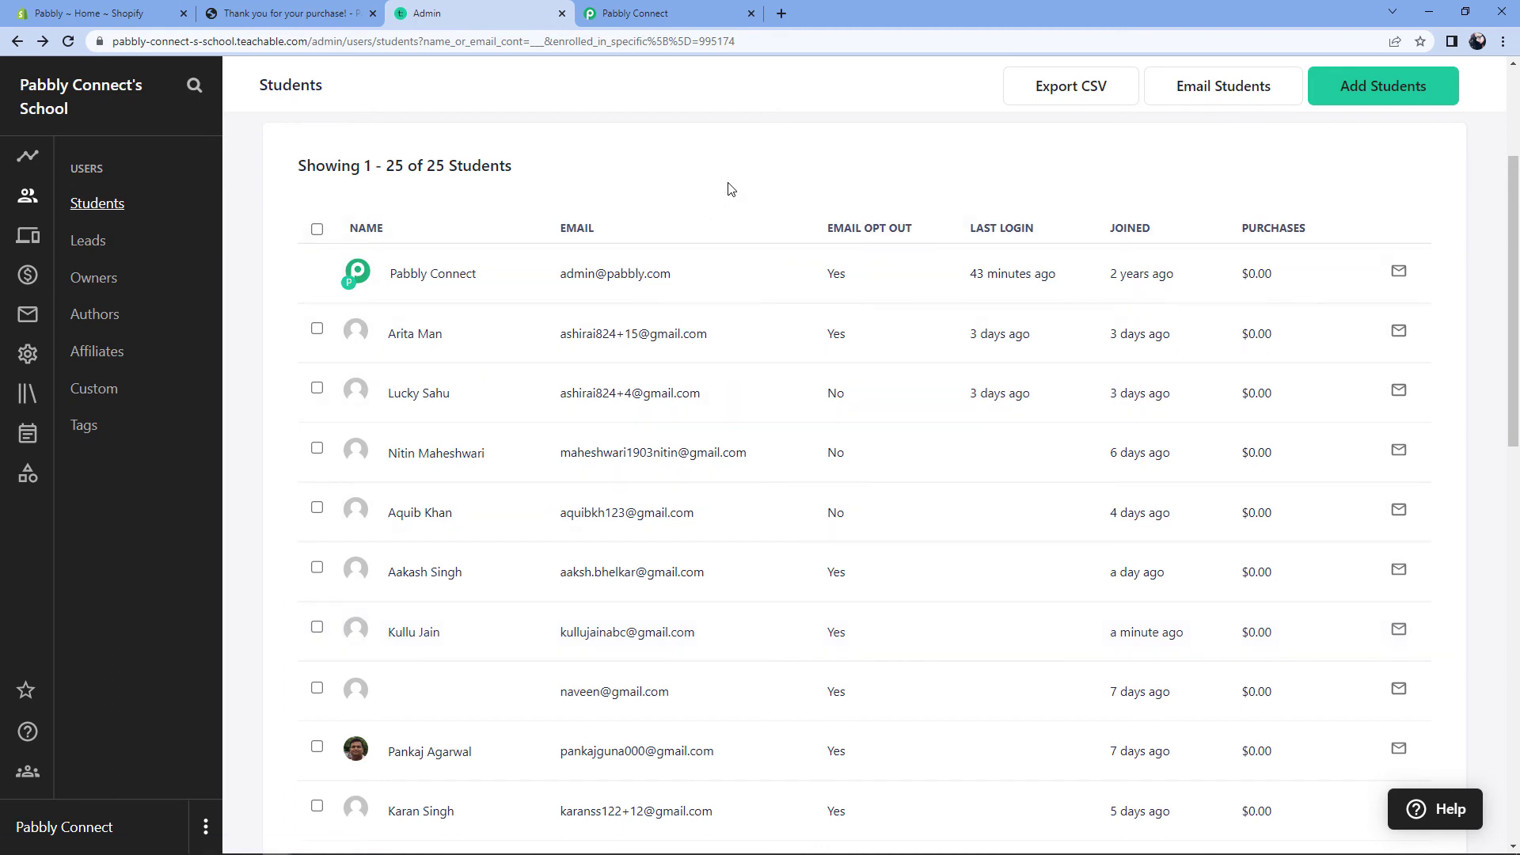
click(717, 13)
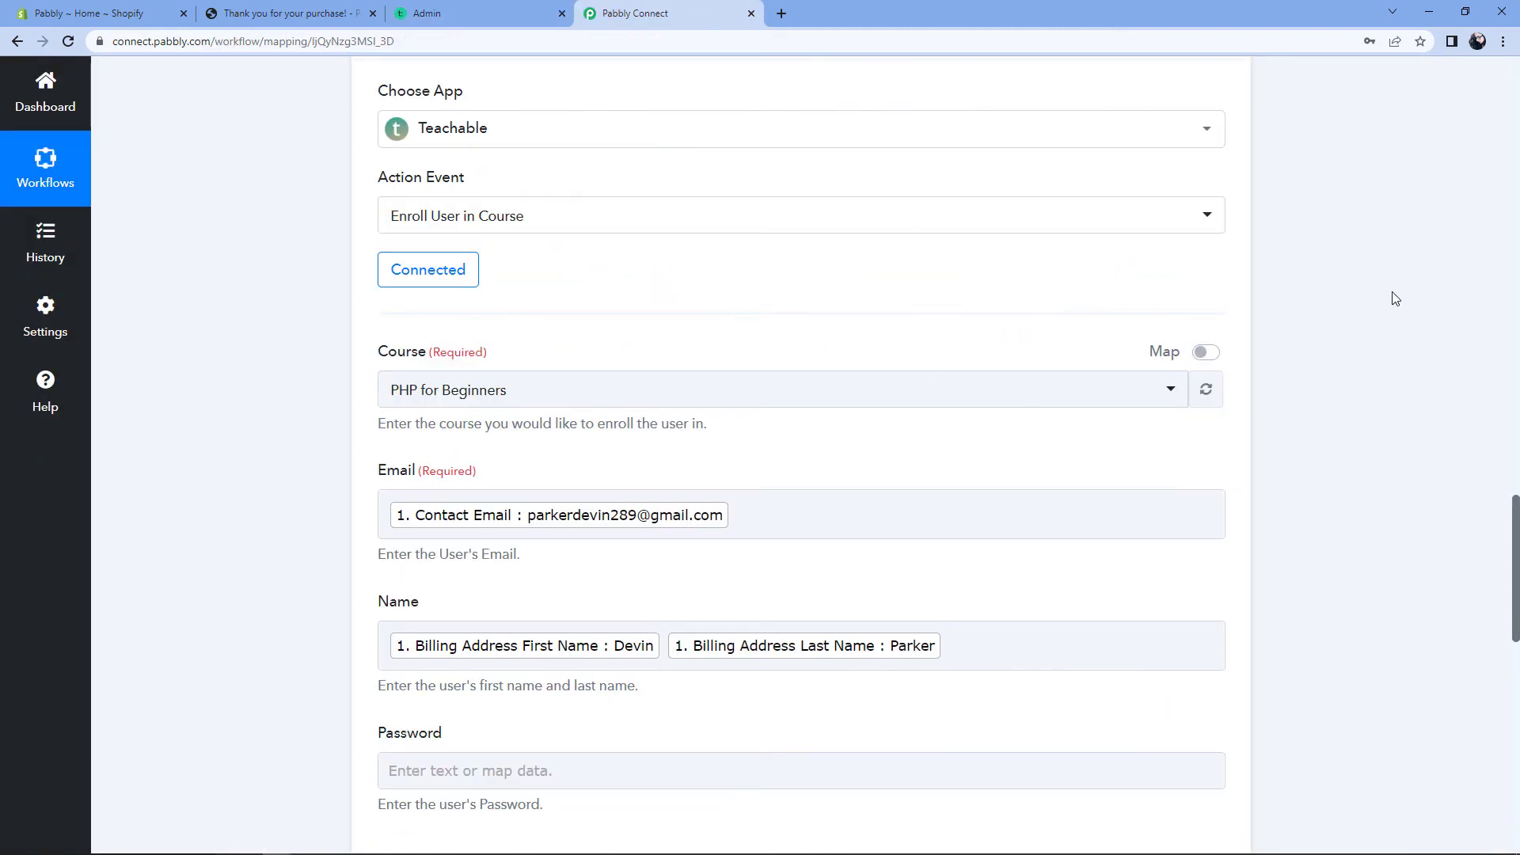
Step: Collapse the Teachable enroll, Shopify new order and Filter cards, then scroll back to the top
click(1223, 249)
scroll(1262, 346, up, 15)
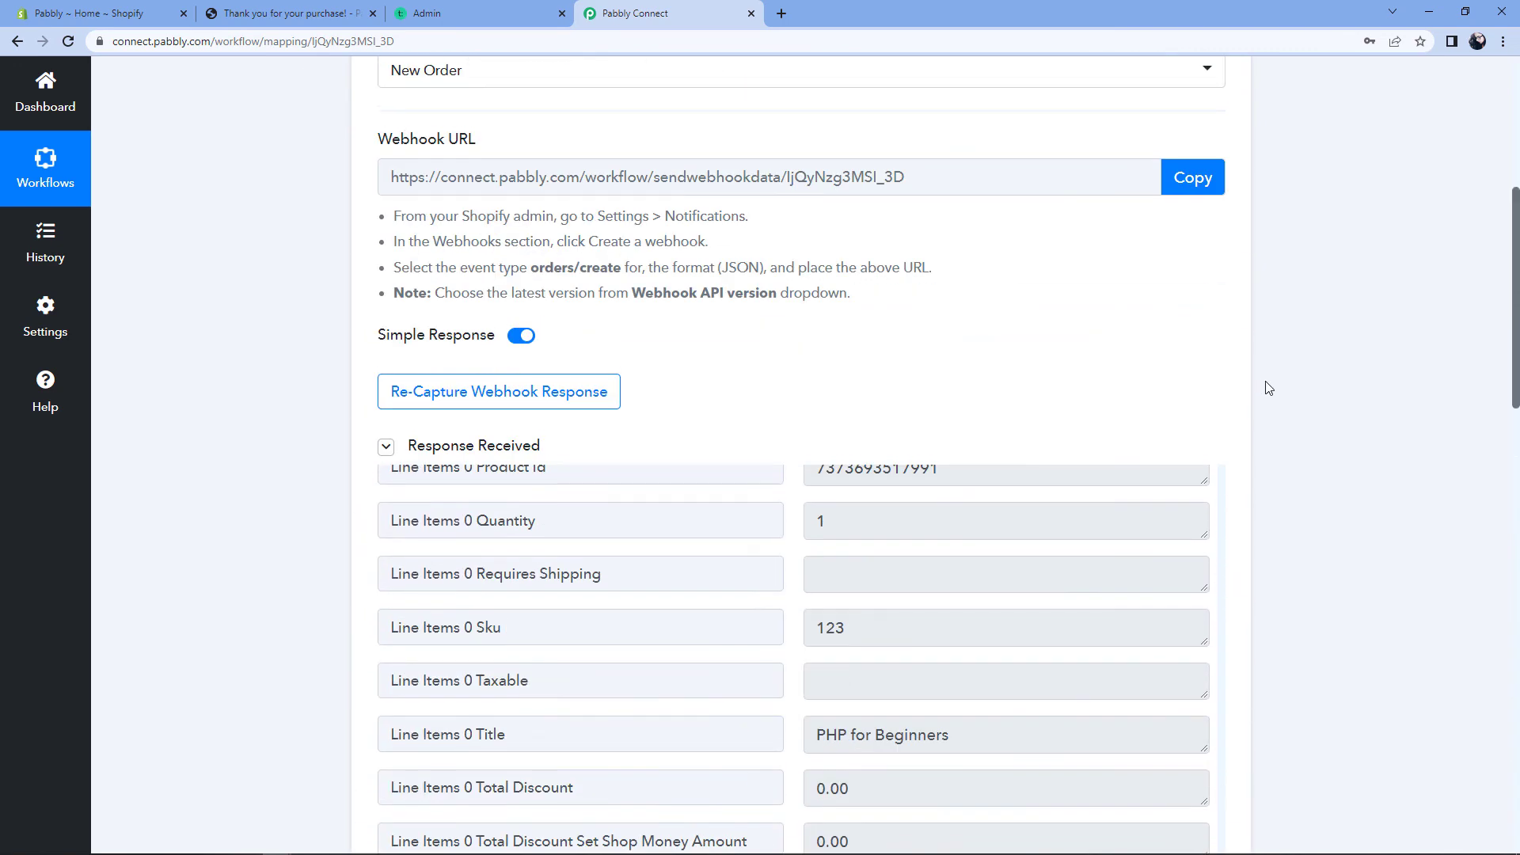
scroll(1269, 388, up, 4)
click(1223, 181)
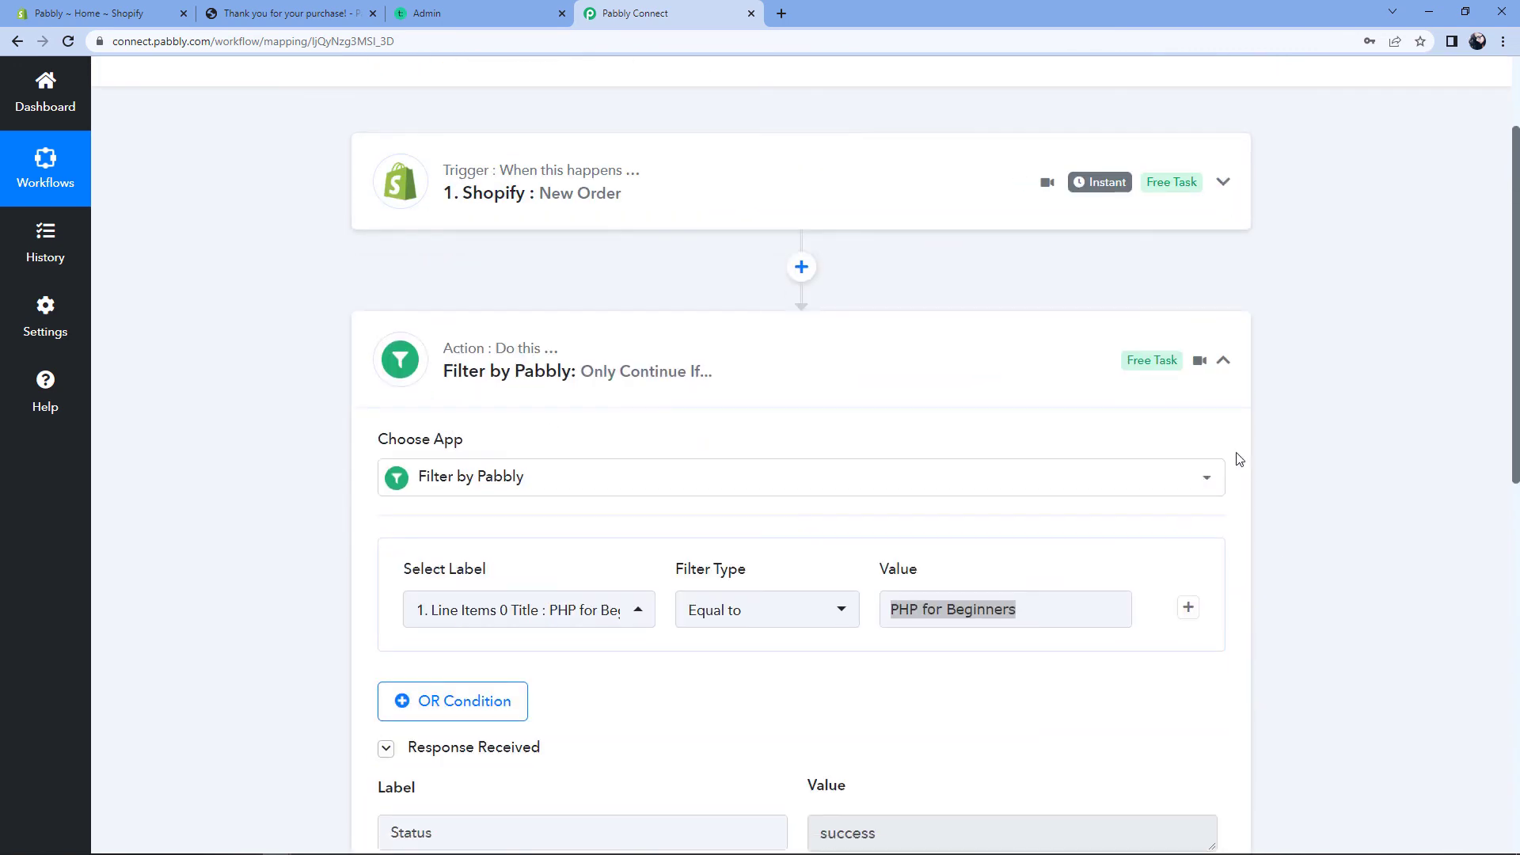
click(1223, 362)
scroll(1290, 341, up, 2)
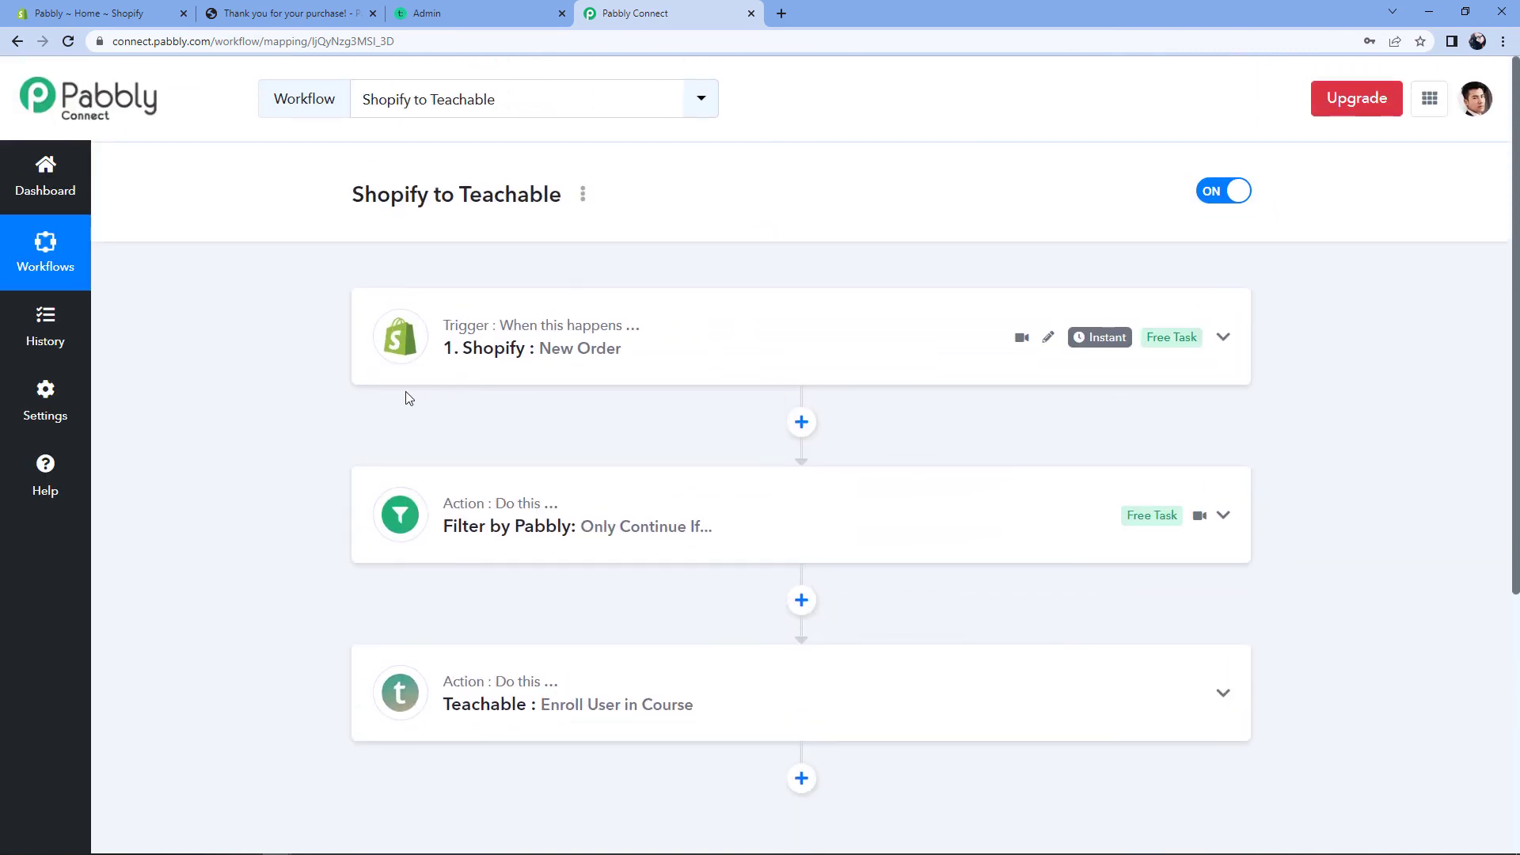
scroll(344, 398, down, 1)
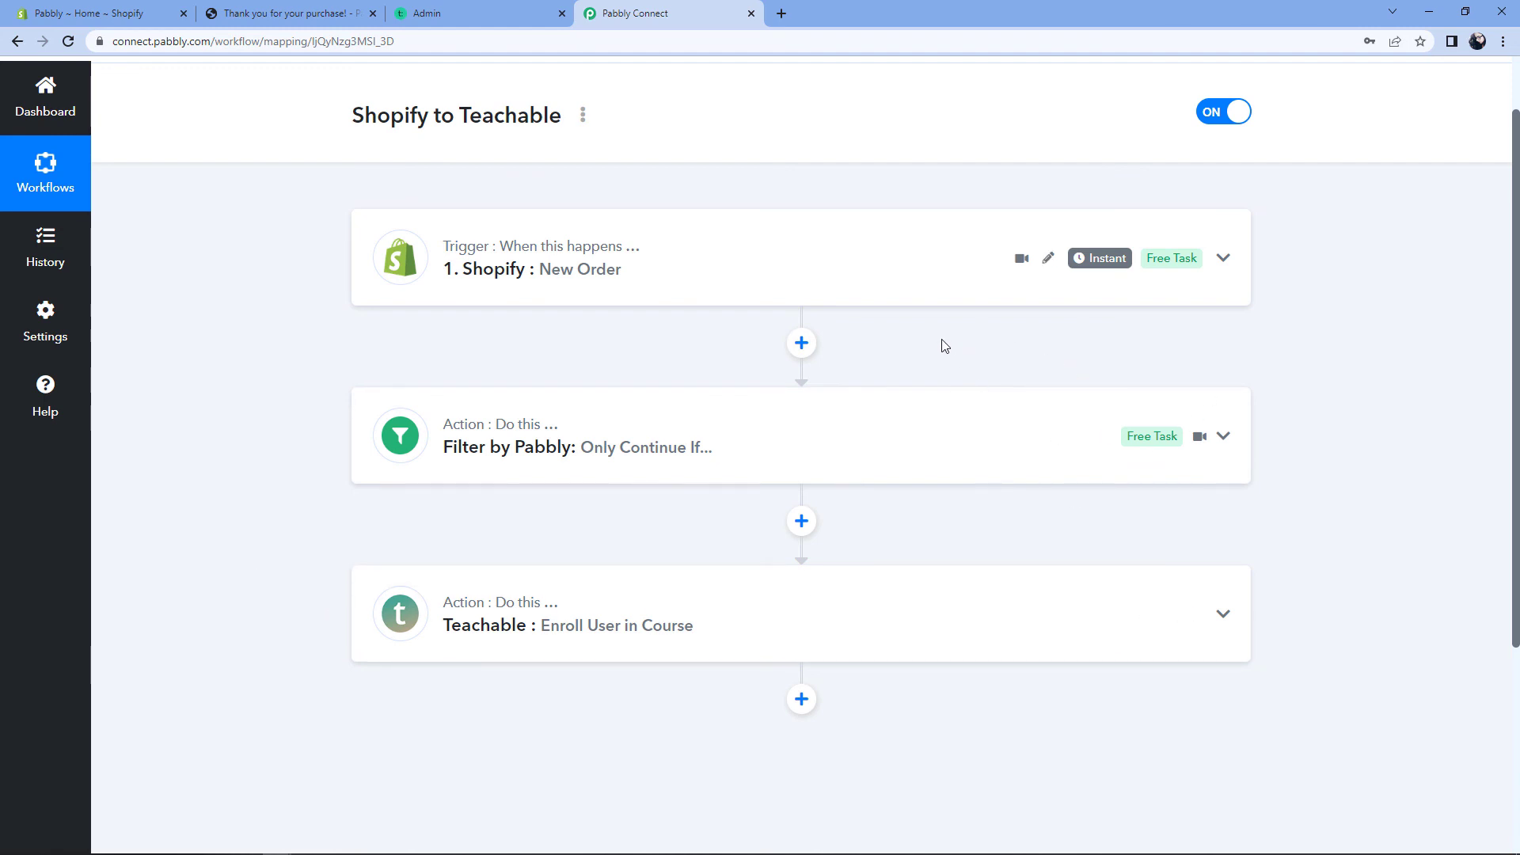
scroll(943, 344, up, 1)
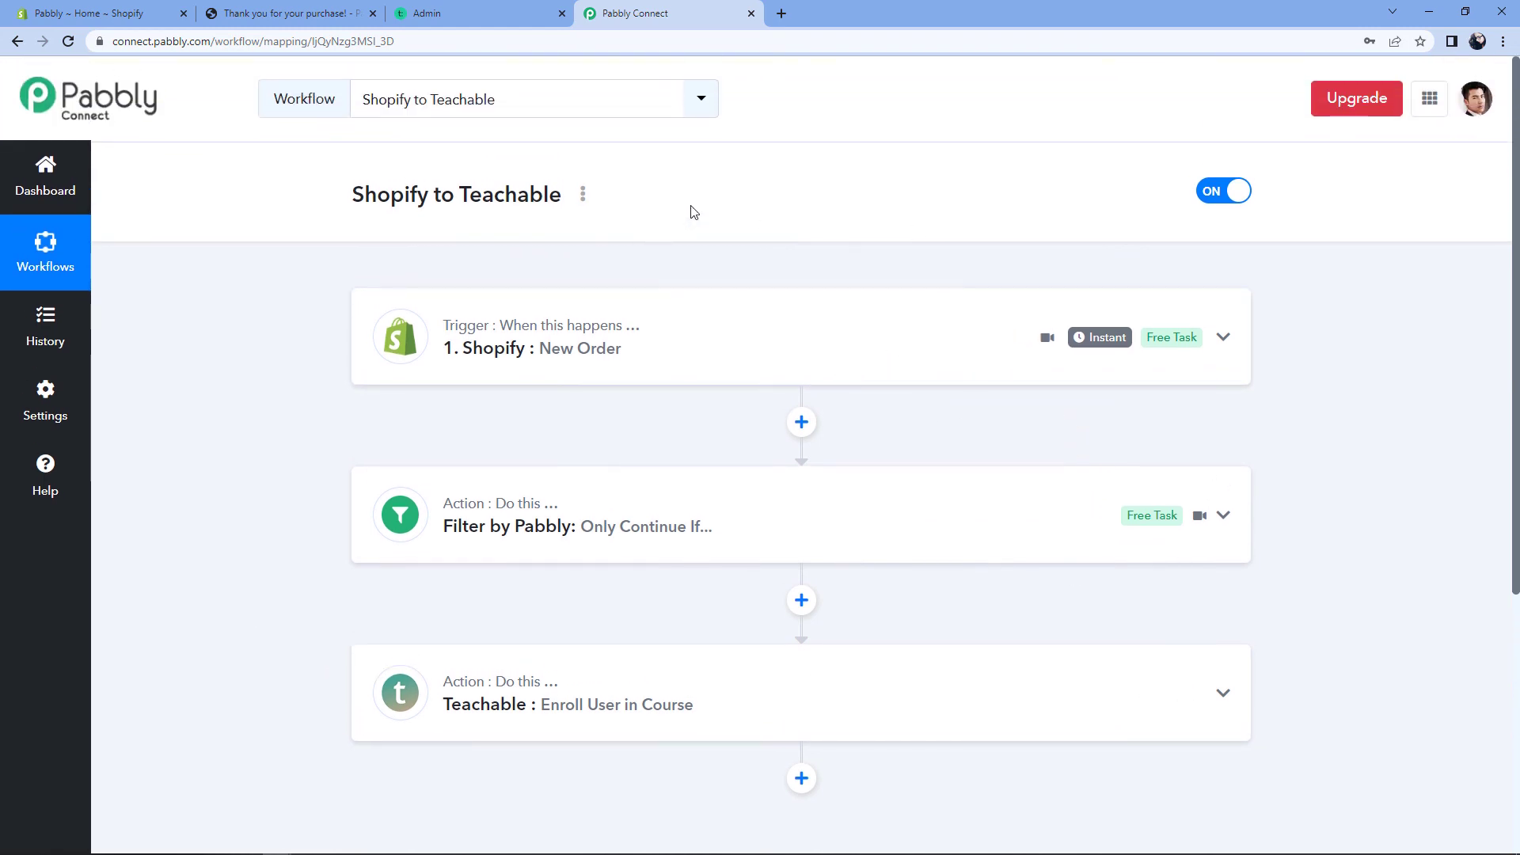